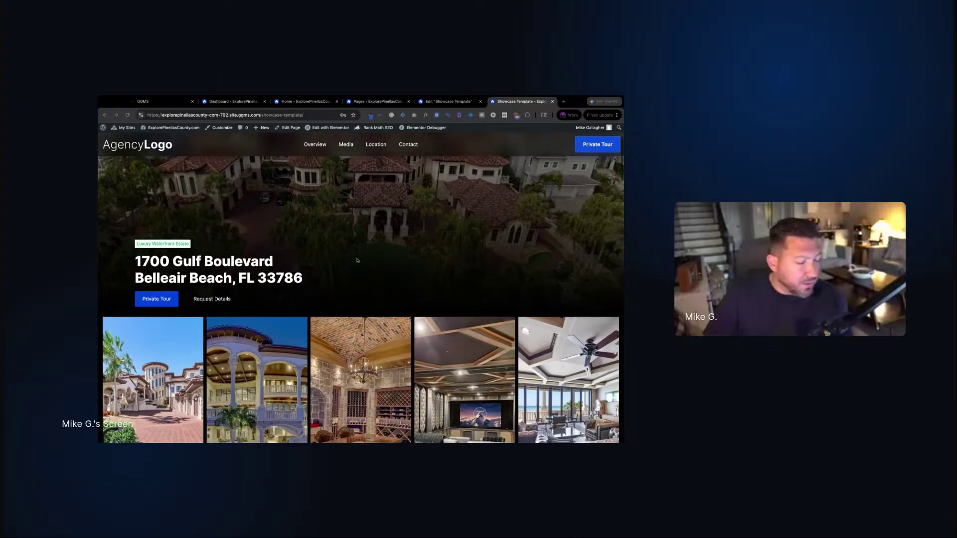
Review the live showcase page and select the two-line property address heading
scroll(357, 260, up, 4)
scroll(357, 261, down, 3)
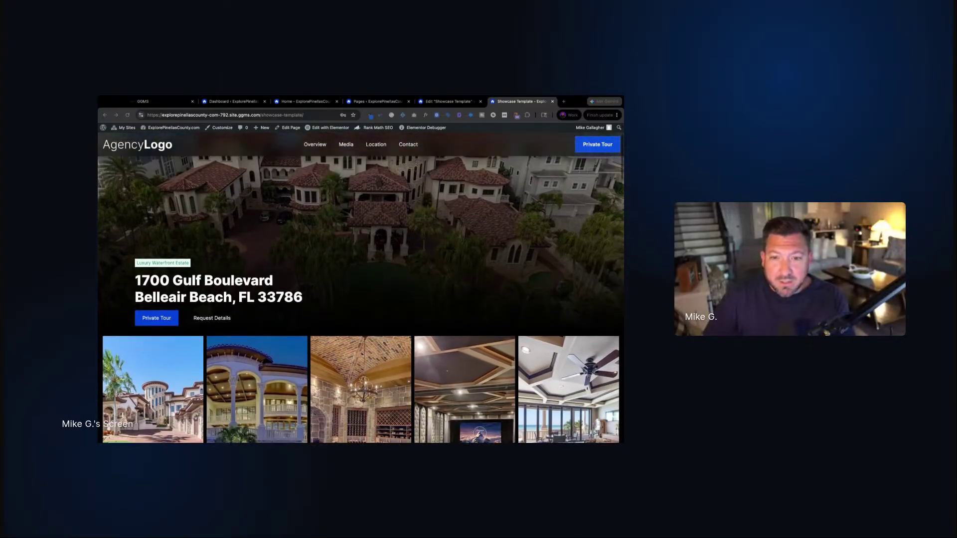
scroll(441, 148, up, 3)
scroll(422, 154, down, 3)
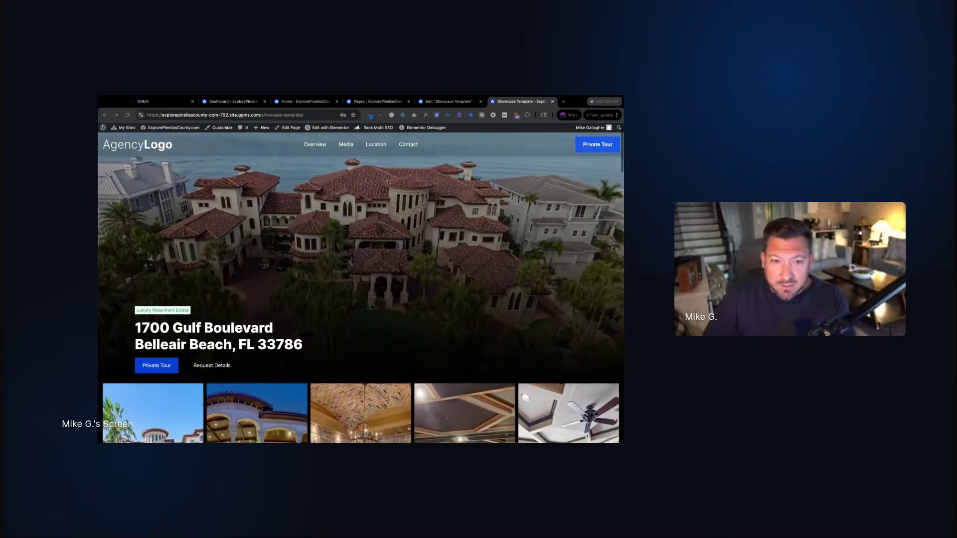
scroll(393, 156, down, 5)
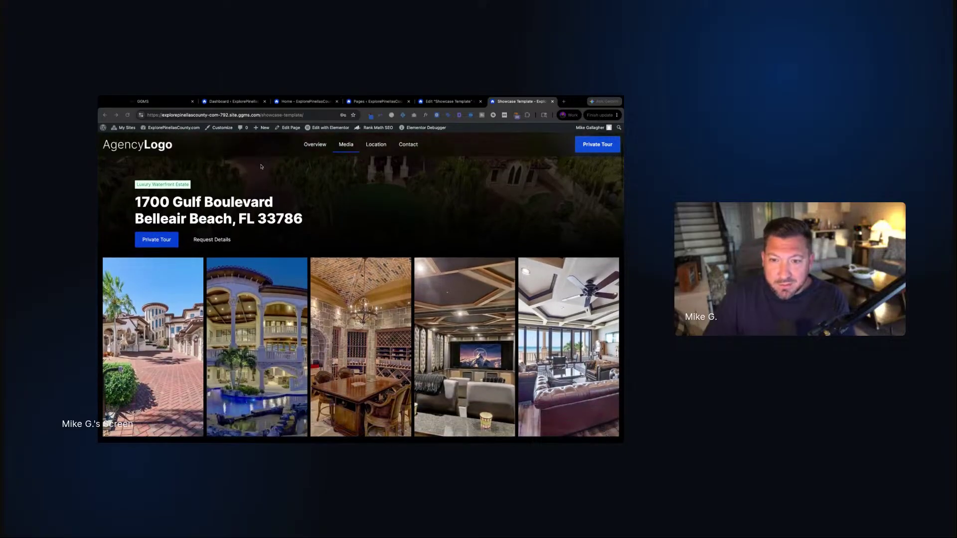
scroll(262, 168, down, 2)
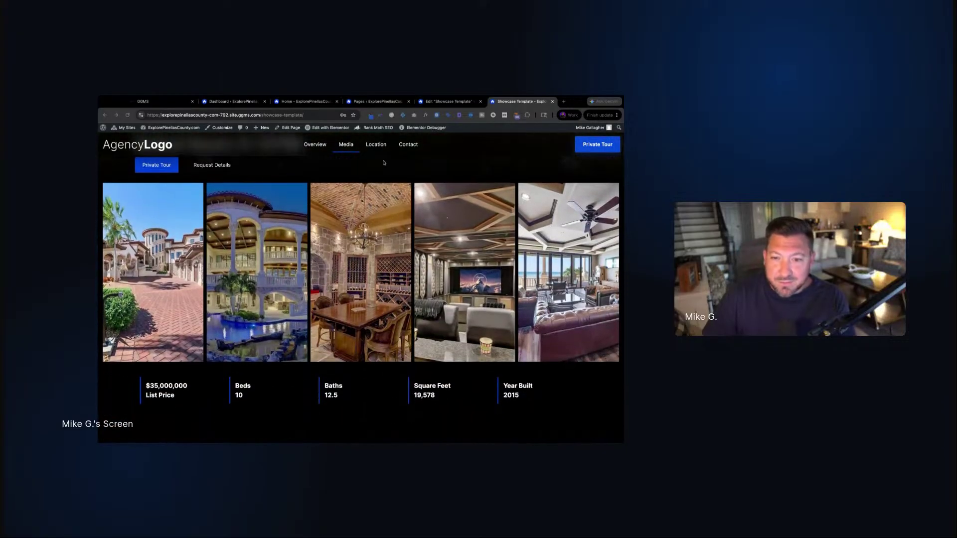
scroll(384, 162, up, 8)
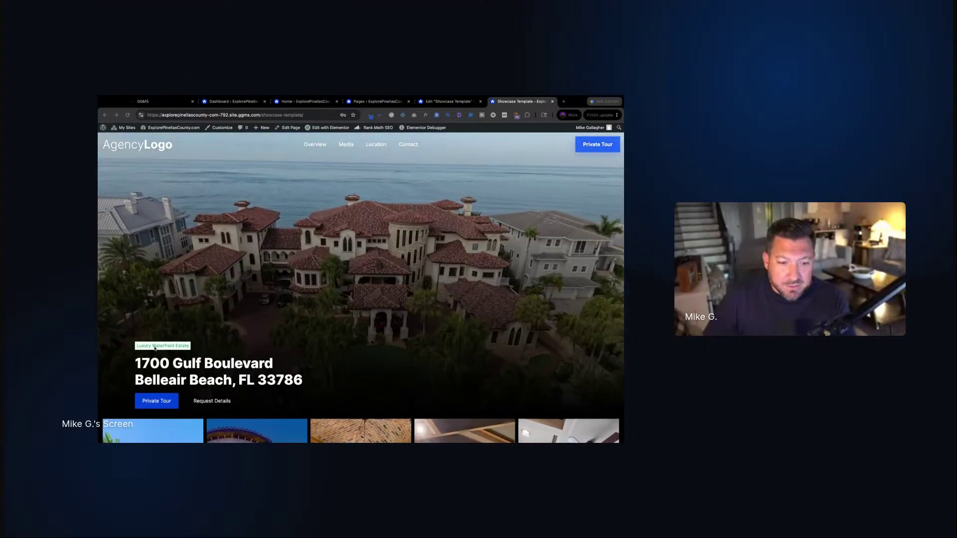
click(148, 348)
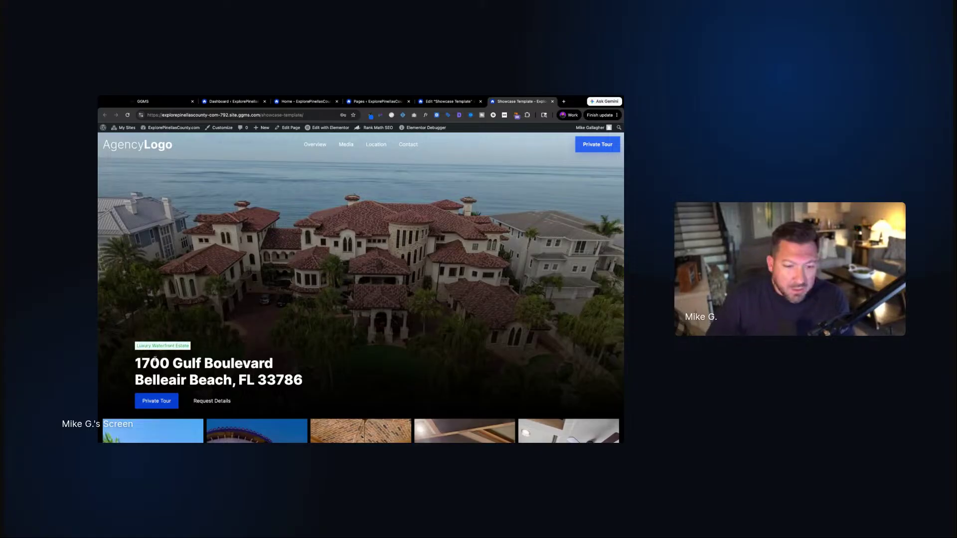
triple_click(134, 363)
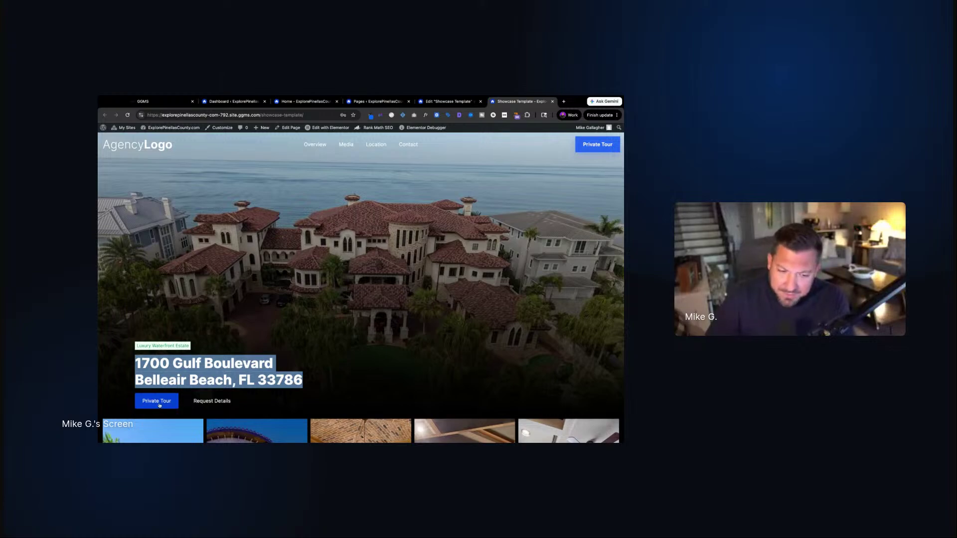
View the first gallery photo full size, step through two more, then close the viewer
scroll(494, 371, down, 5)
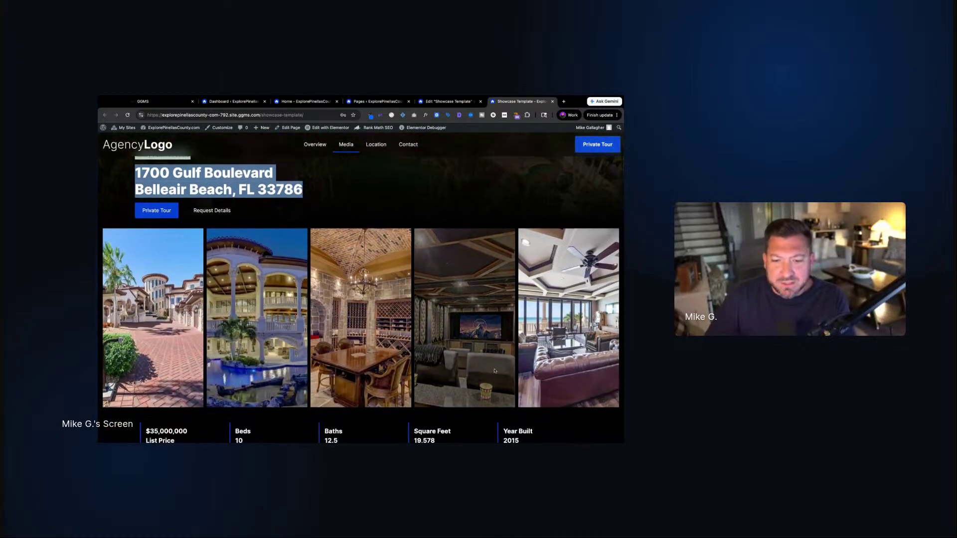
click(587, 272)
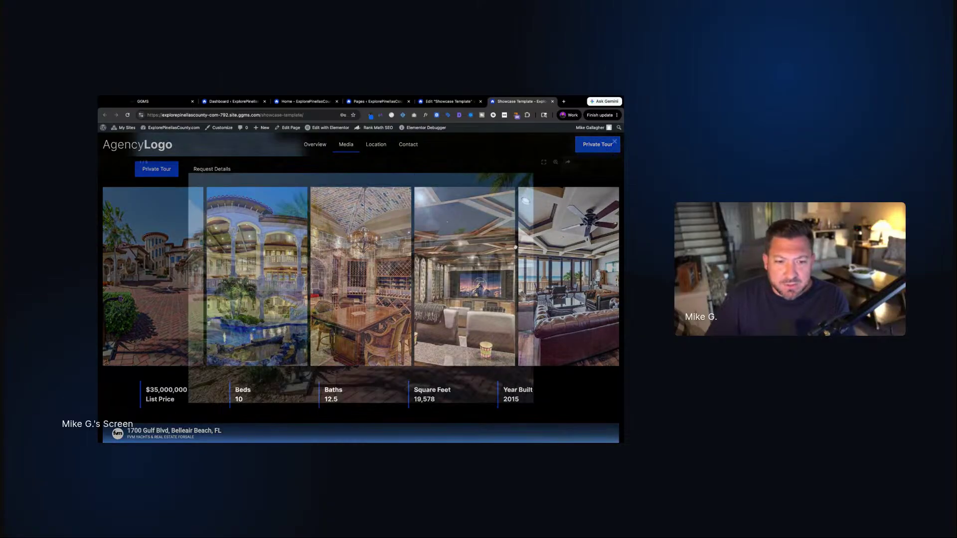
click(585, 287)
click(585, 287)
click(586, 287)
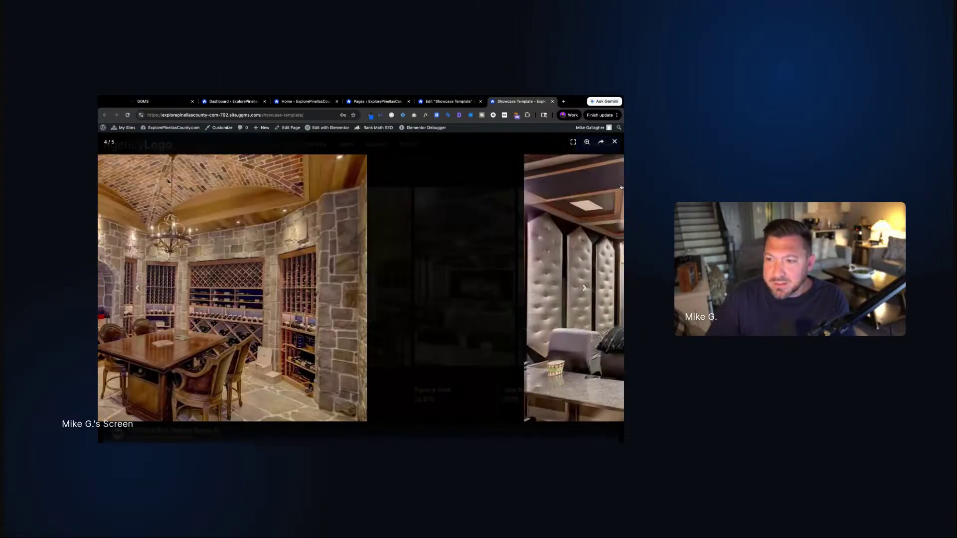
click(615, 141)
Scroll through the rest of the live showcase page to review its sections
scroll(241, 346, down, 2)
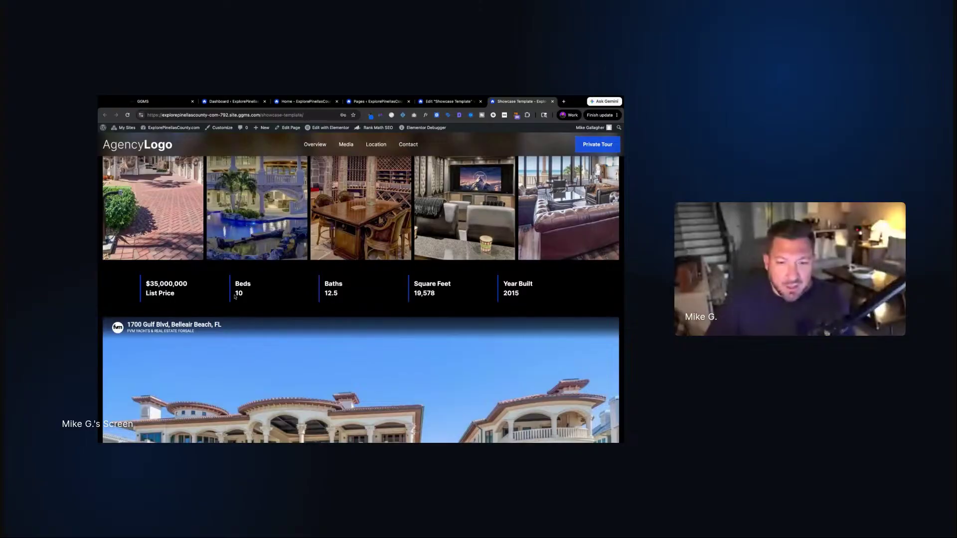
scroll(433, 309, down, 5)
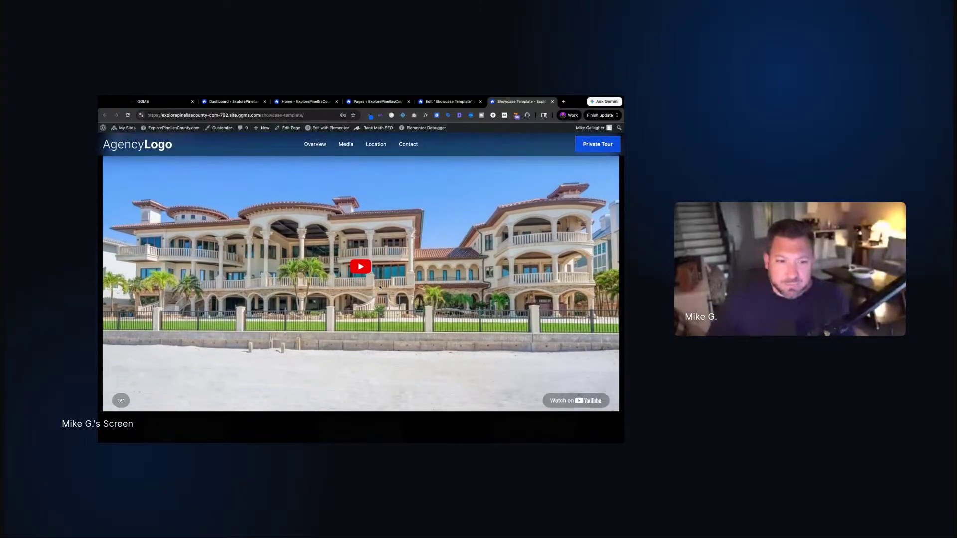
scroll(336, 331, down, 8)
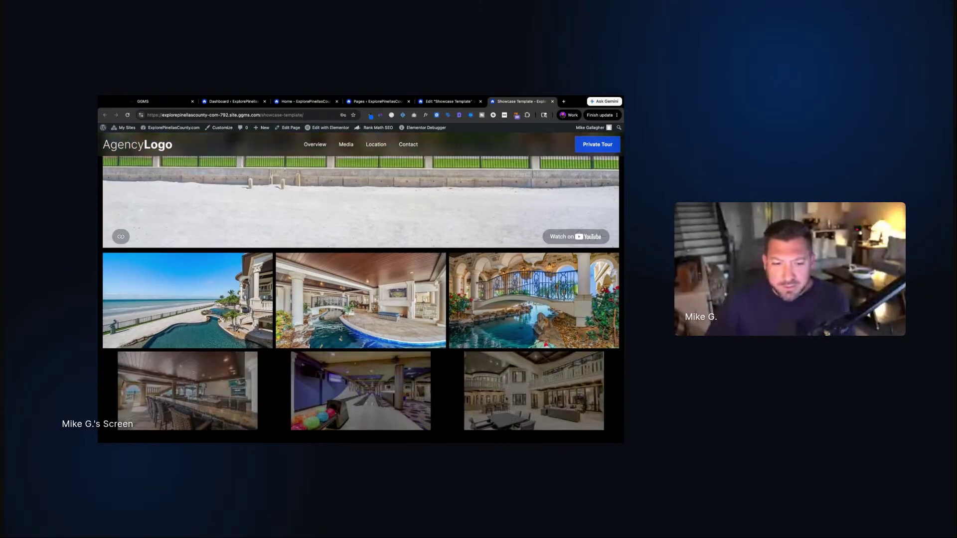
scroll(458, 387, down, 5)
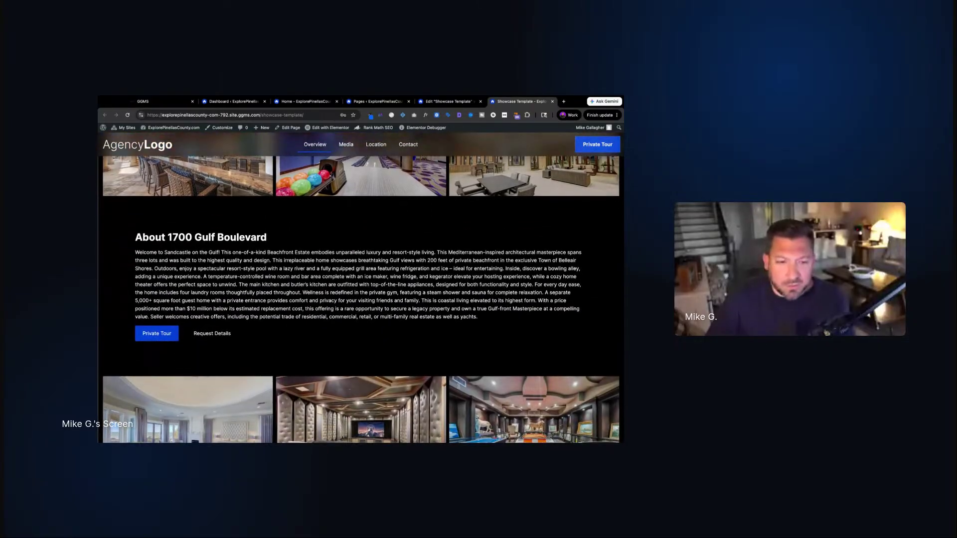
scroll(195, 172, down, 5)
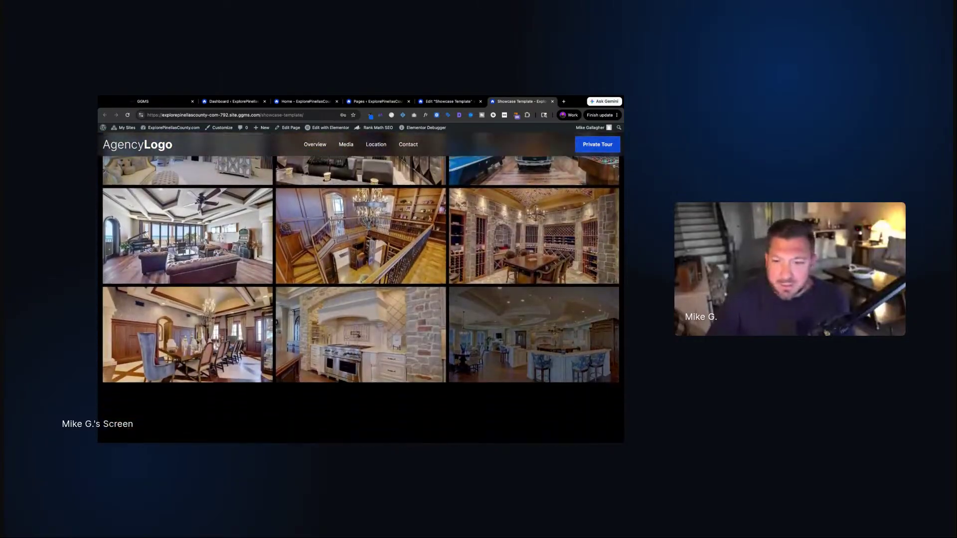
scroll(195, 226, up, 1)
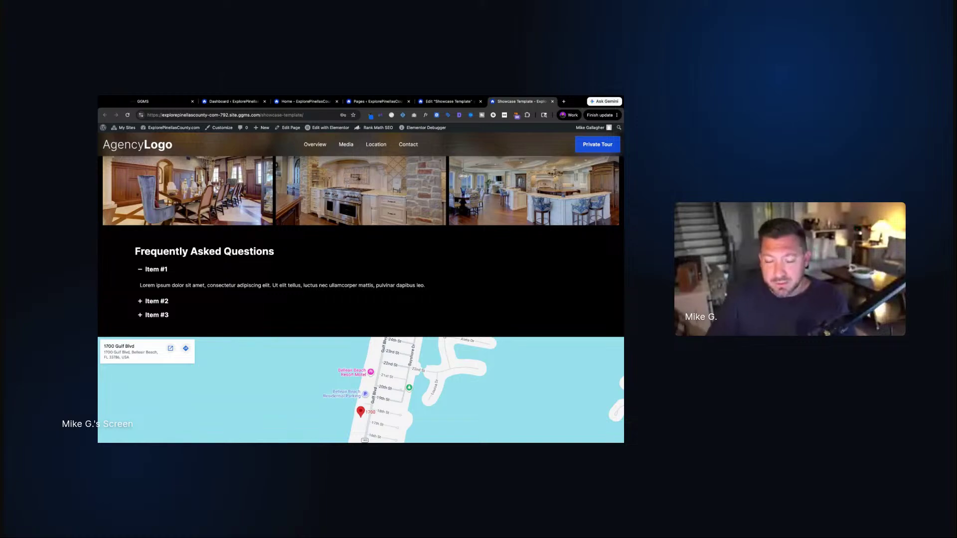
scroll(233, 236, down, 1)
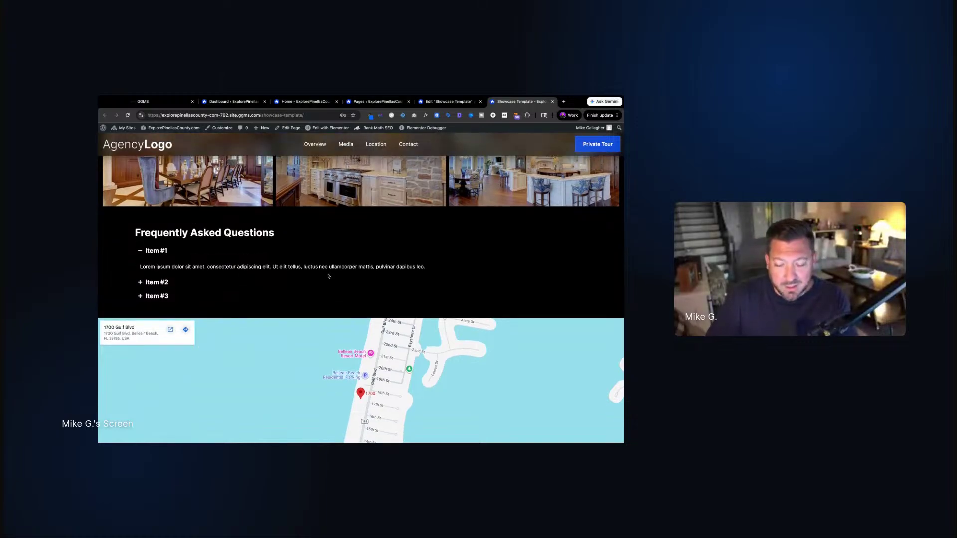
scroll(329, 276, down, 5)
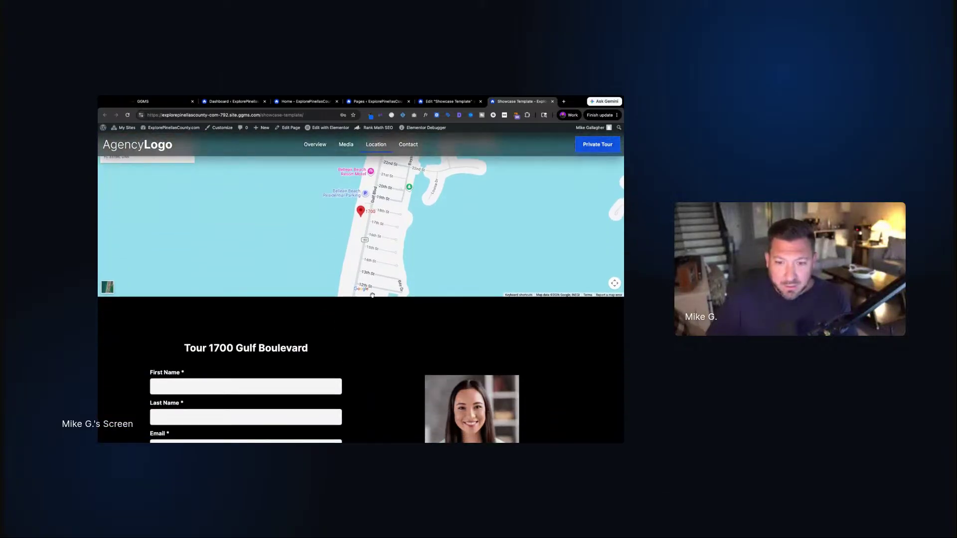
scroll(373, 295, down, 3)
scroll(406, 368, down, 3)
scroll(406, 368, up, 2)
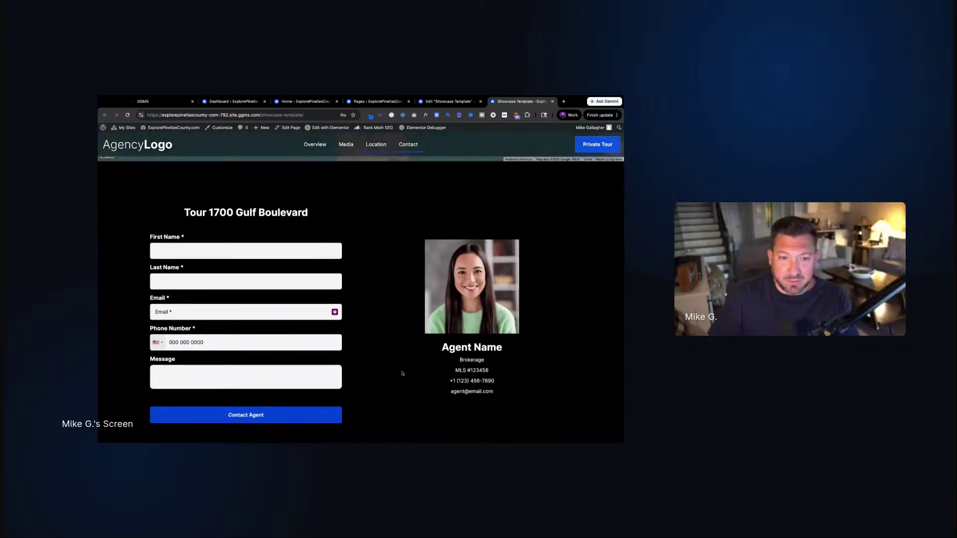
drag(185, 213, 302, 212)
scroll(378, 332, down, 5)
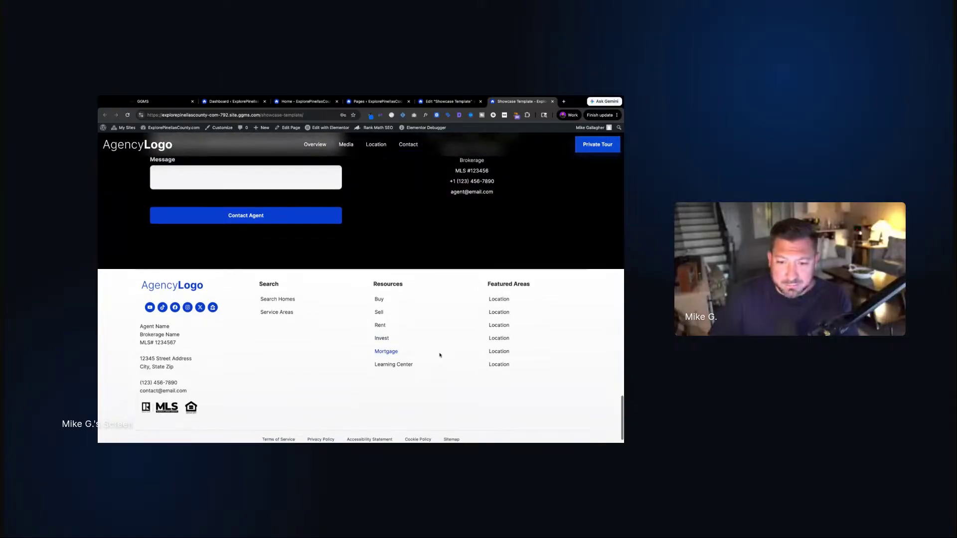
scroll(401, 372, up, 20)
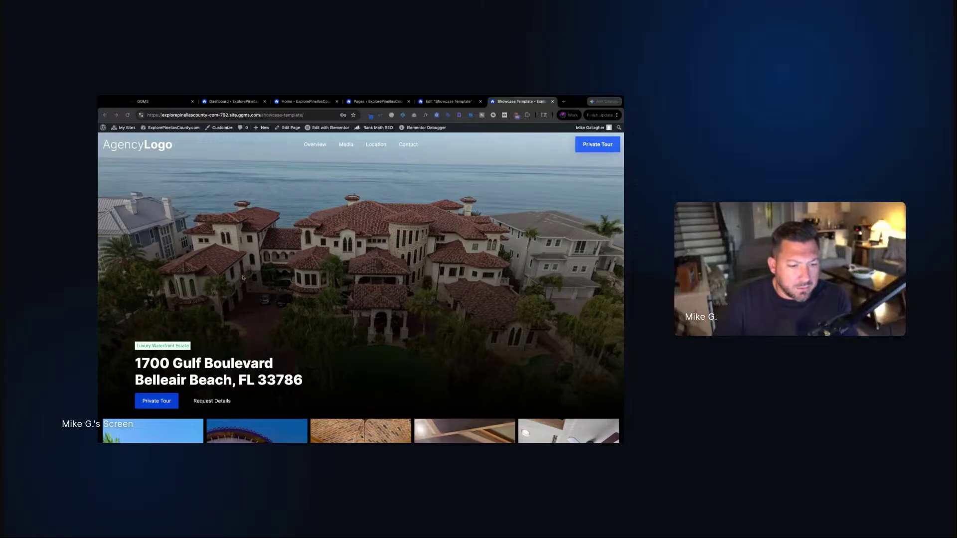
Reload the live showcase page
scroll(243, 278, down, 5)
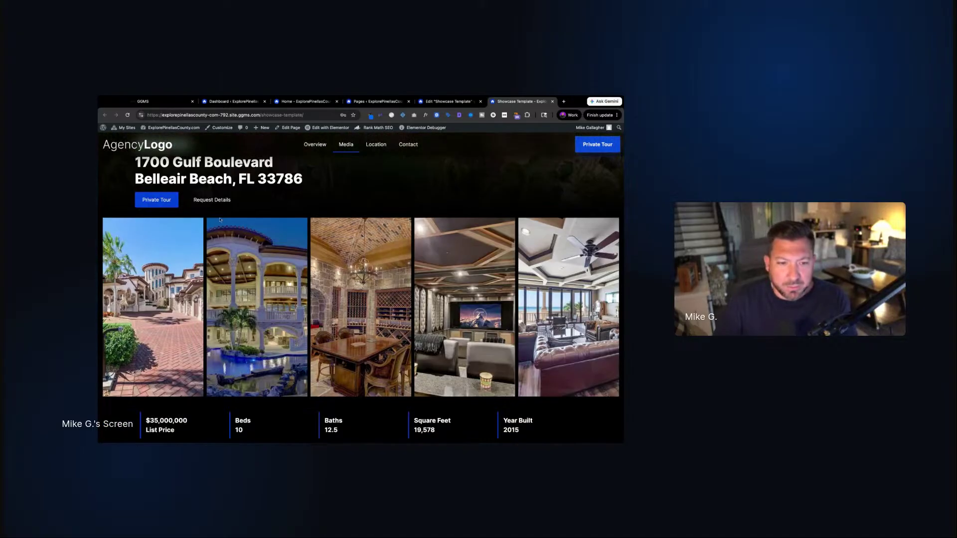
scroll(166, 341, down, 2)
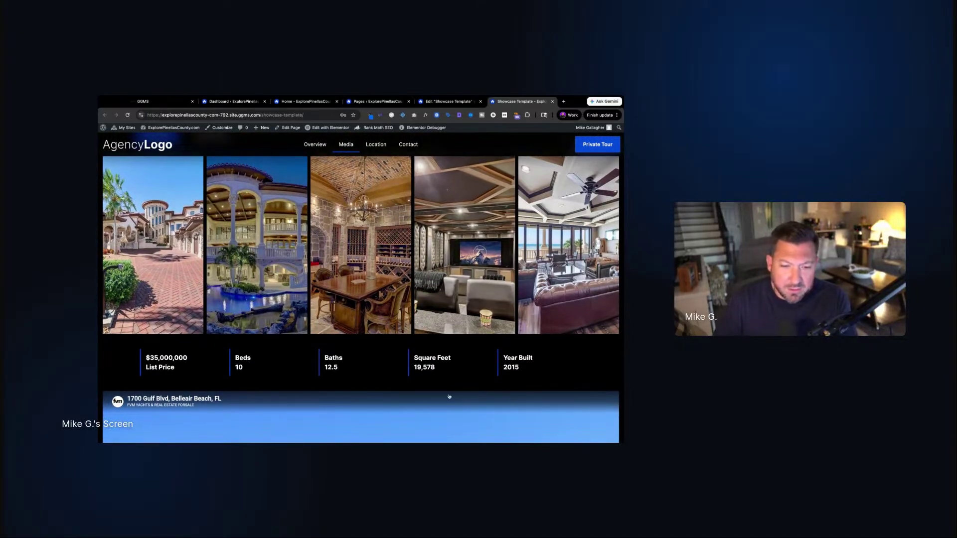
scroll(369, 357, down, 4)
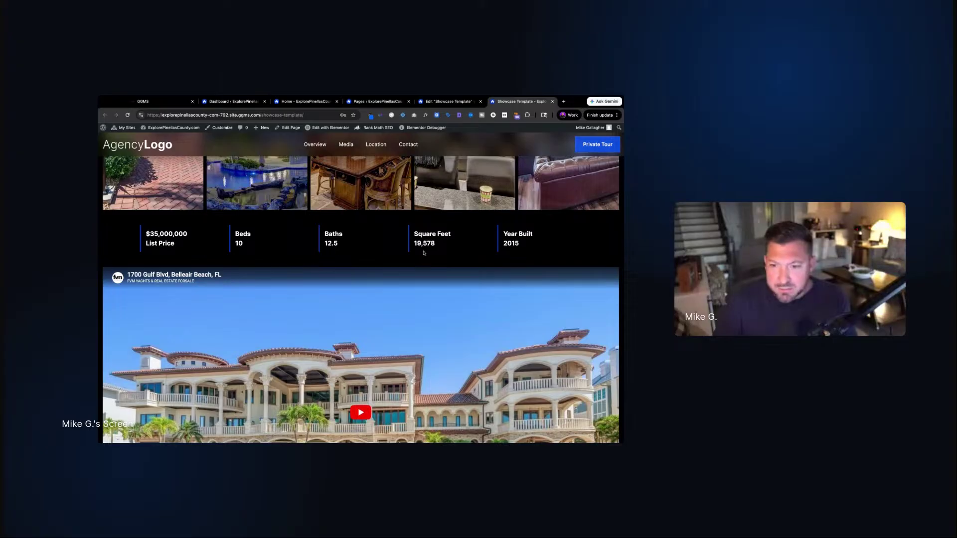
key(super+r)
In the enlarged Showcase Template editor, expand the Page Wrapper to list its containers
click(448, 101)
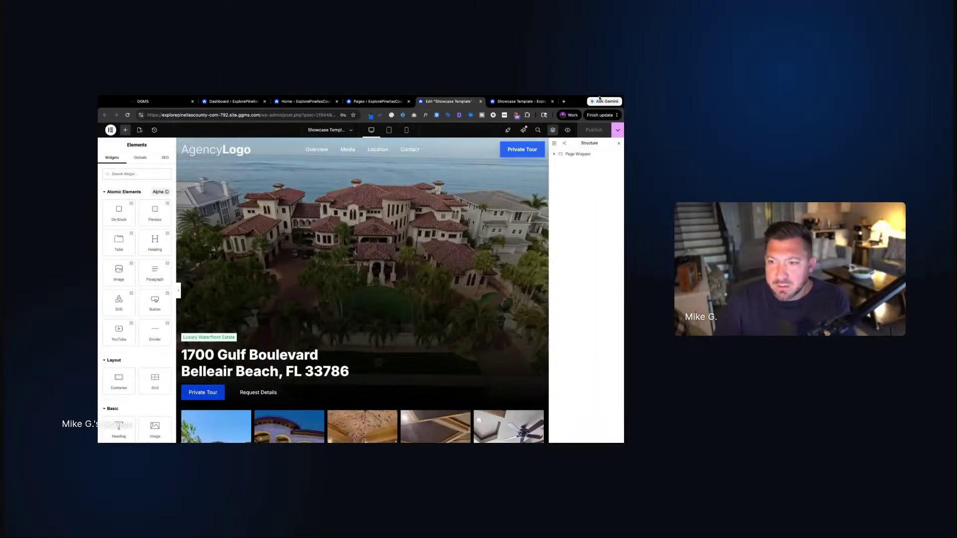
drag(624, 96, 651, 97)
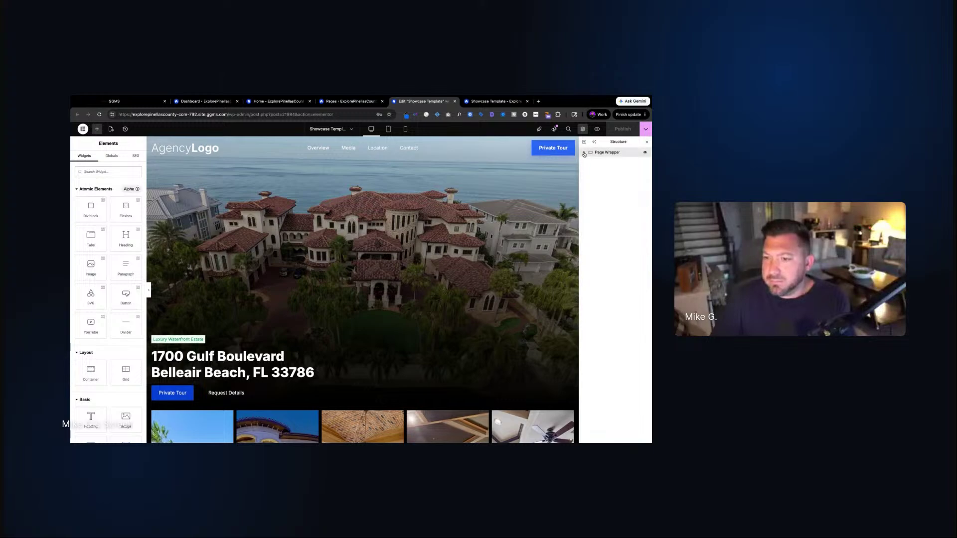
click(618, 154)
click(587, 152)
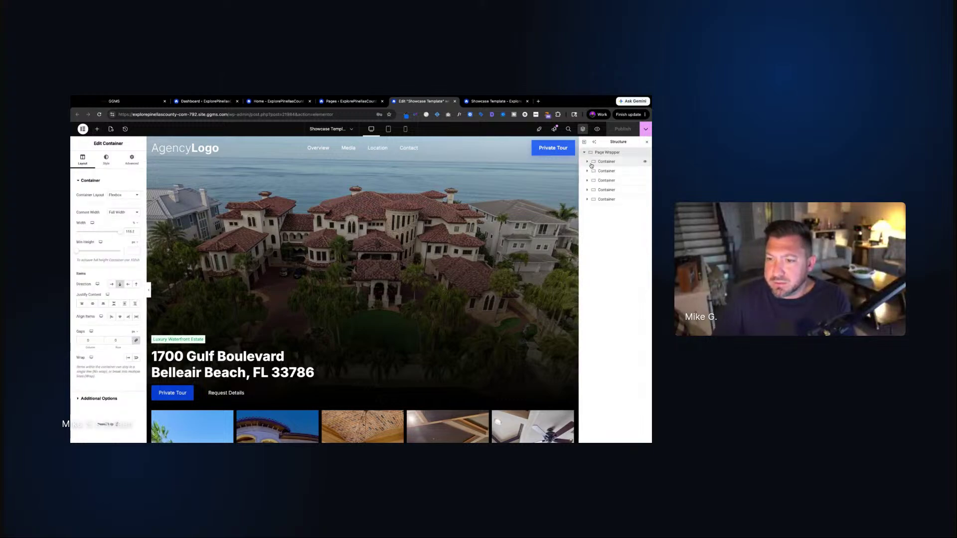
scroll(233, 258, down, 5)
scroll(233, 258, up, 3)
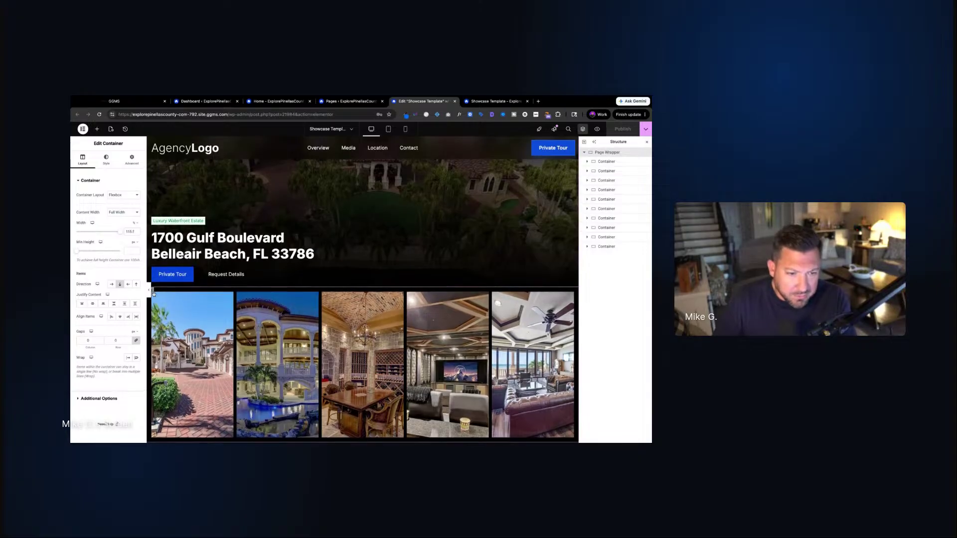
Choose the gallery container's padding unit, raise its top padding, and set bottom padding to 3
click(157, 294)
click(129, 160)
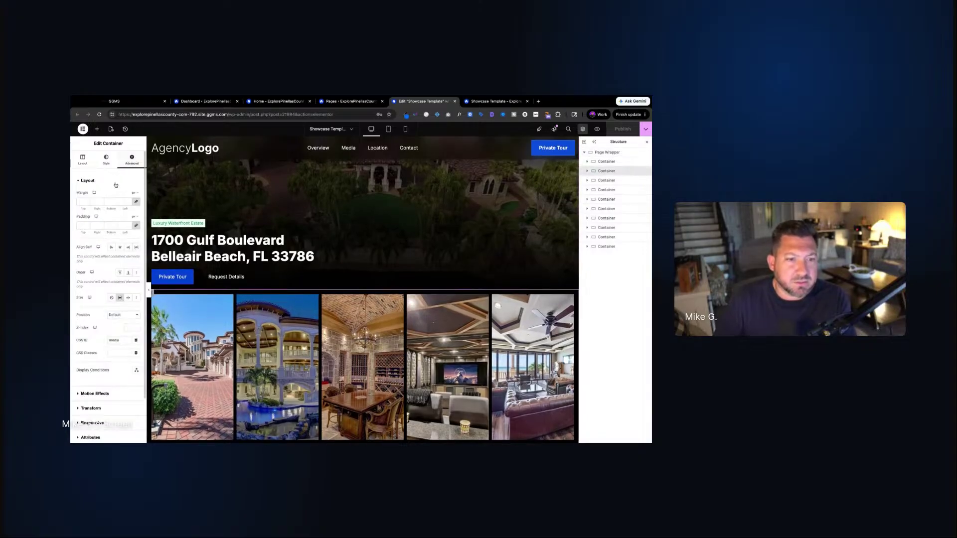
click(138, 218)
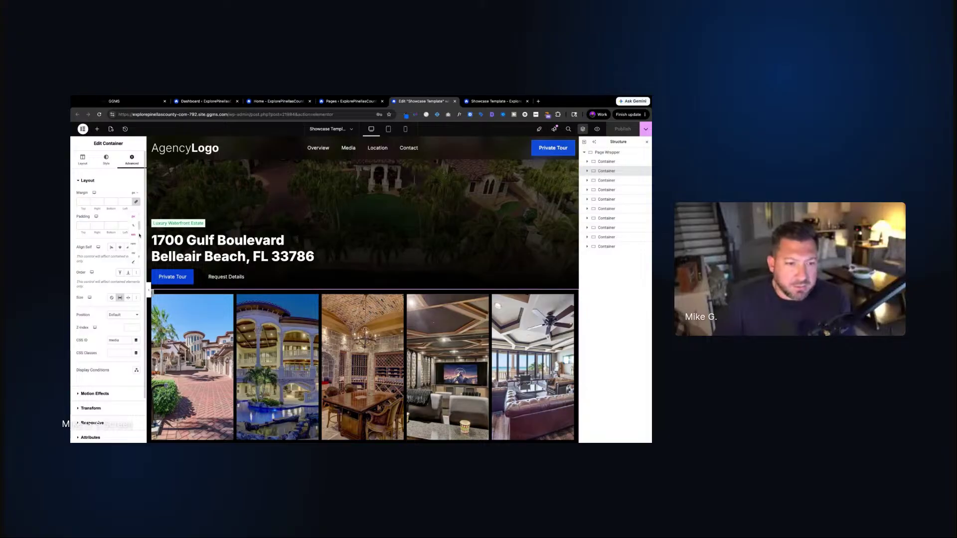
click(137, 237)
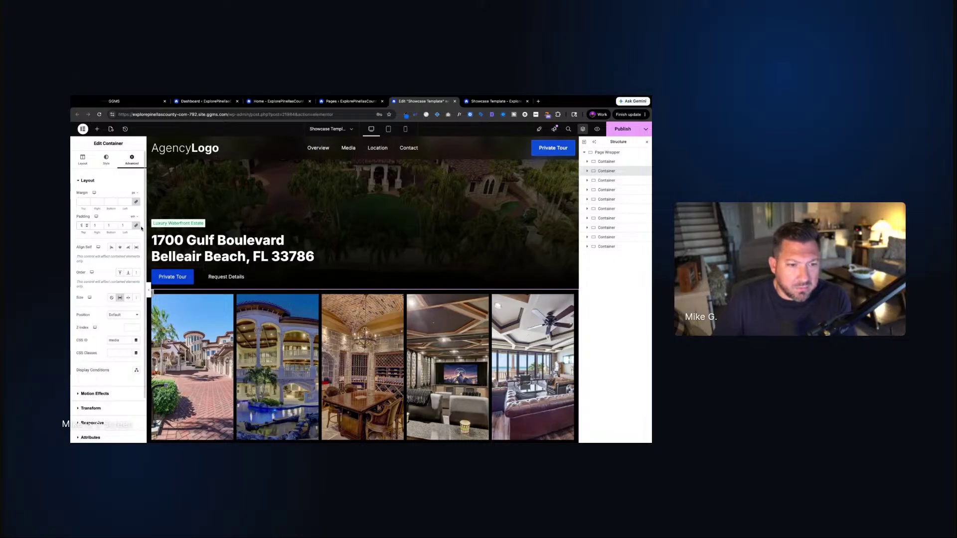
click(89, 226)
click(114, 224)
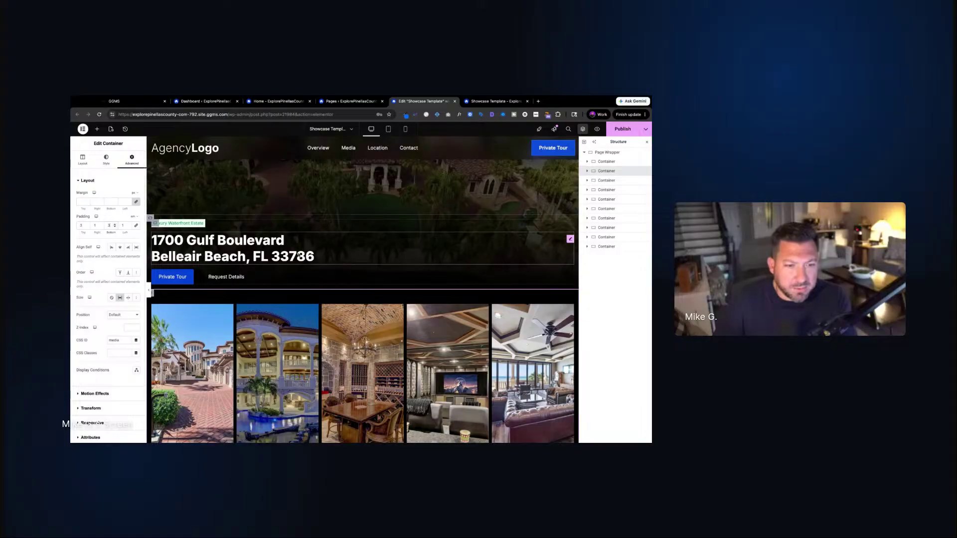
scroll(192, 323, down, 3)
scroll(193, 323, down, 1)
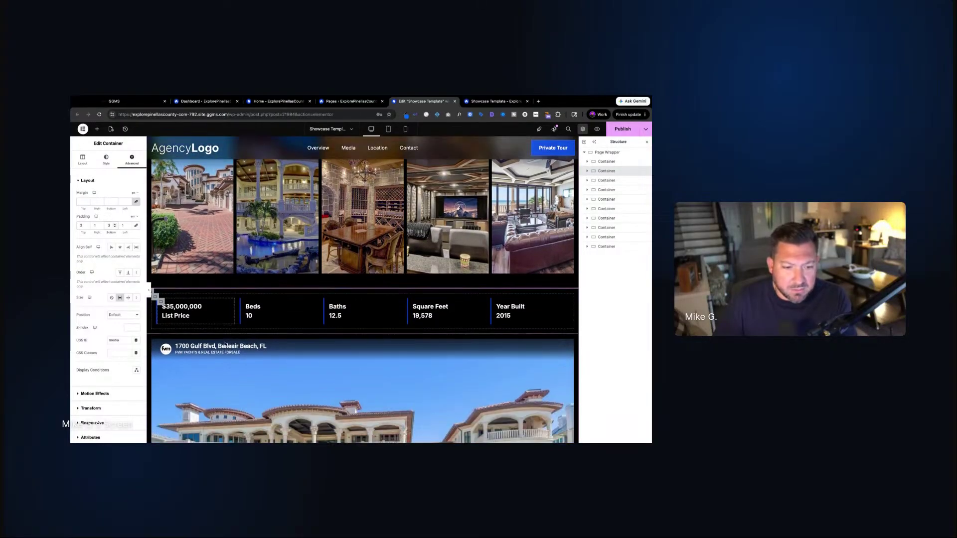
Change the video tour container's top padding from 1 to 3
click(151, 338)
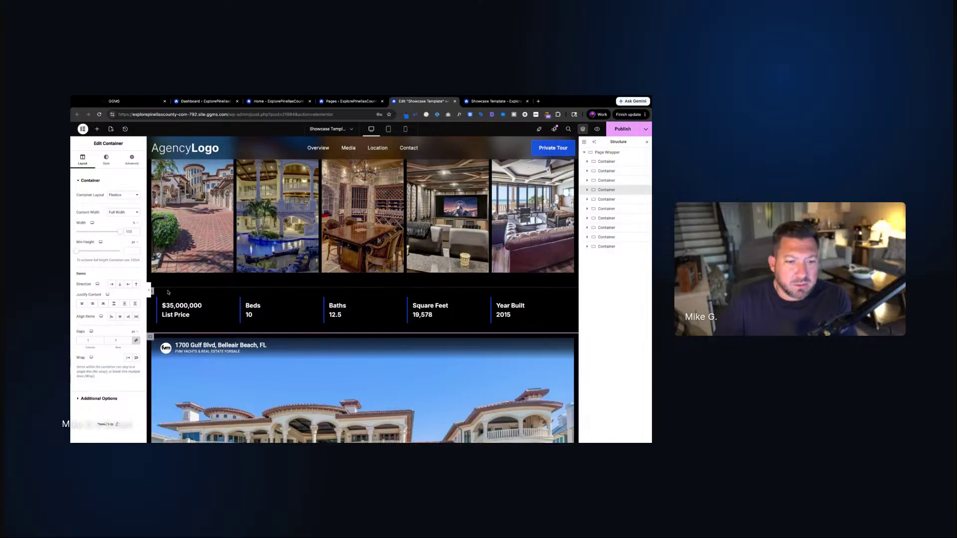
click(132, 160)
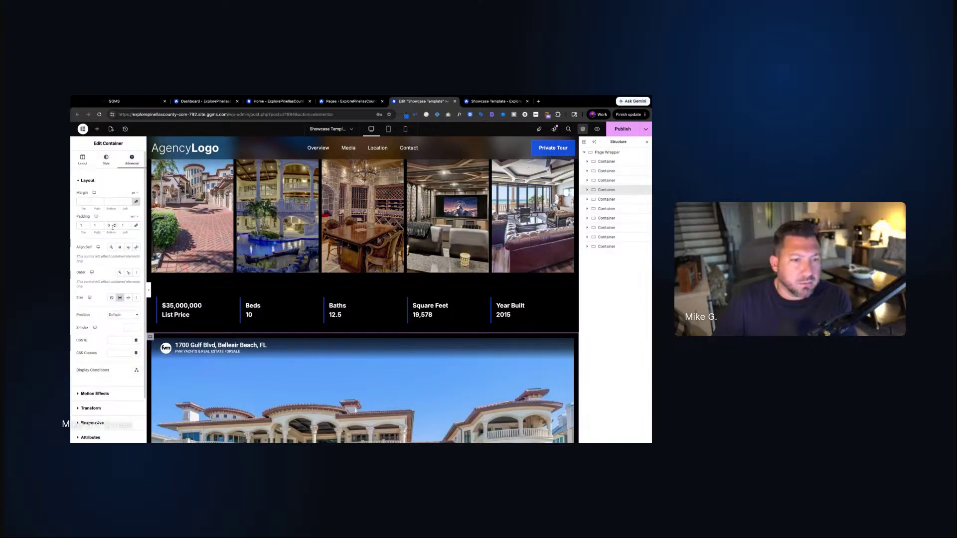
double_click(87, 225)
scroll(399, 243, up, 3)
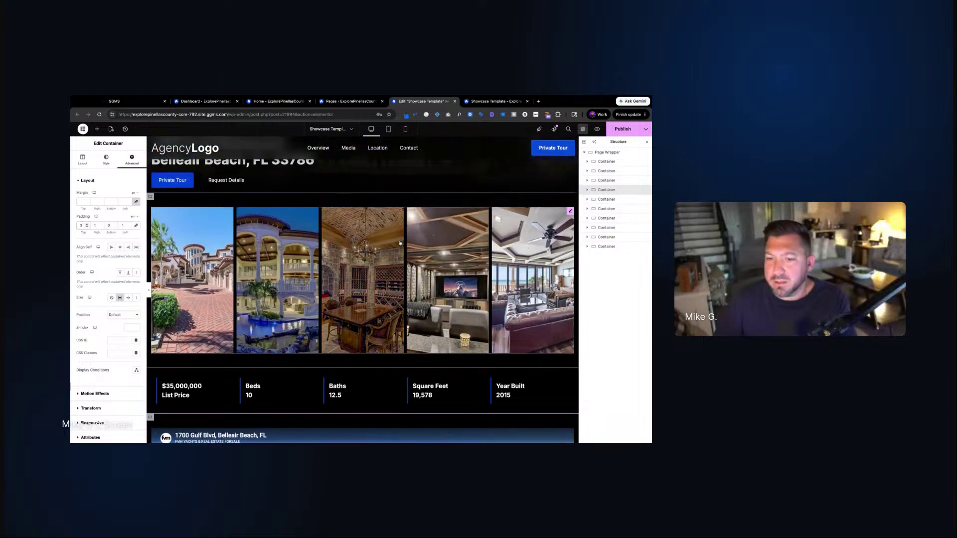
scroll(400, 243, up, 3)
scroll(444, 214, down, 5)
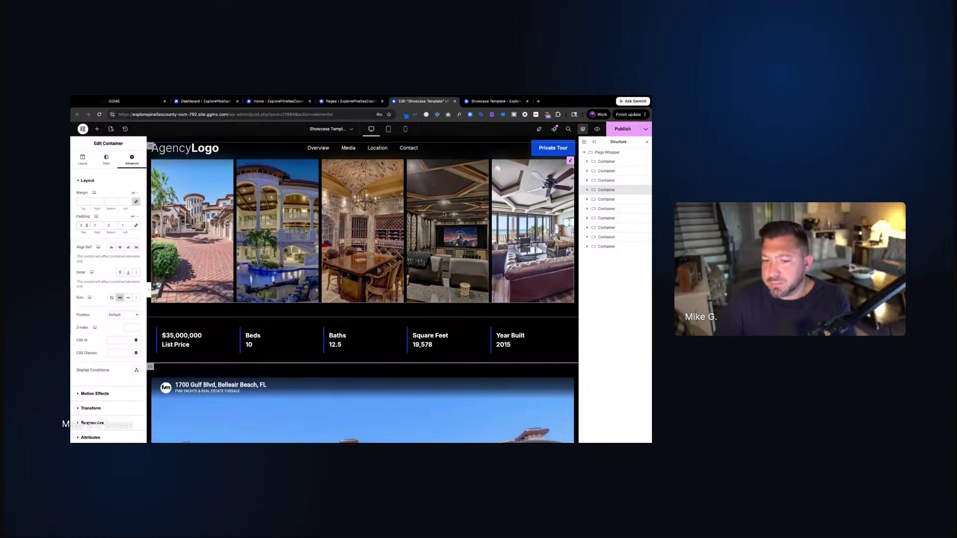
scroll(444, 214, down, 6)
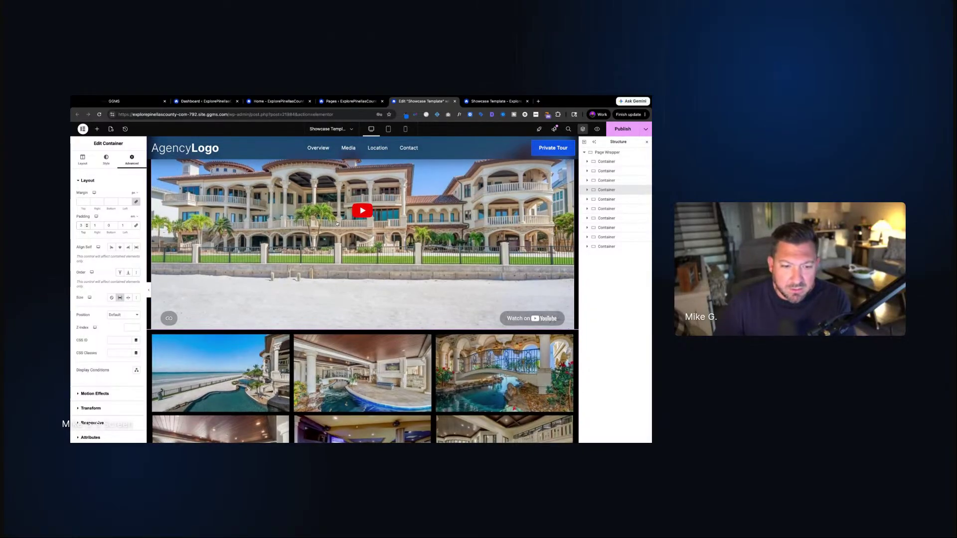
Select the YouTube video widget to show its settings
scroll(349, 332, up, 2)
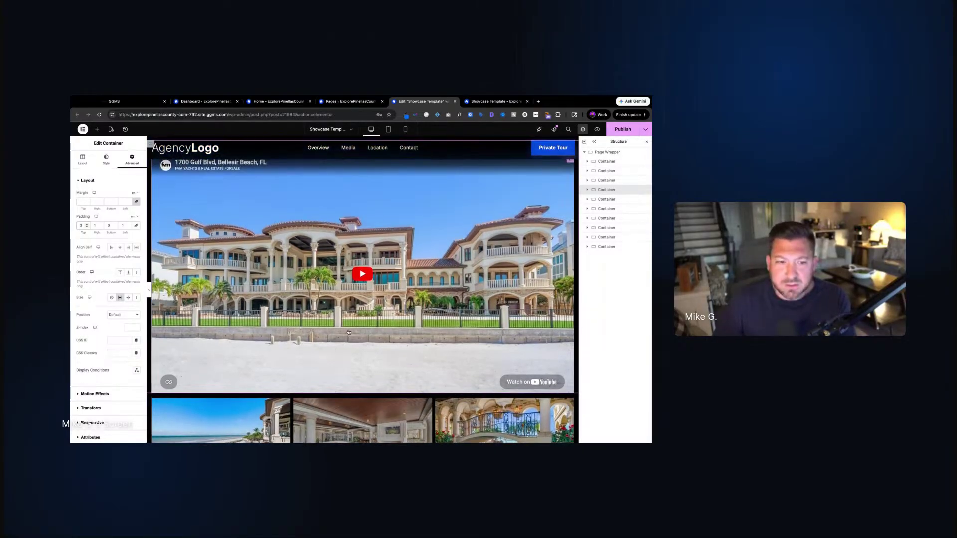
scroll(349, 332, up, 3)
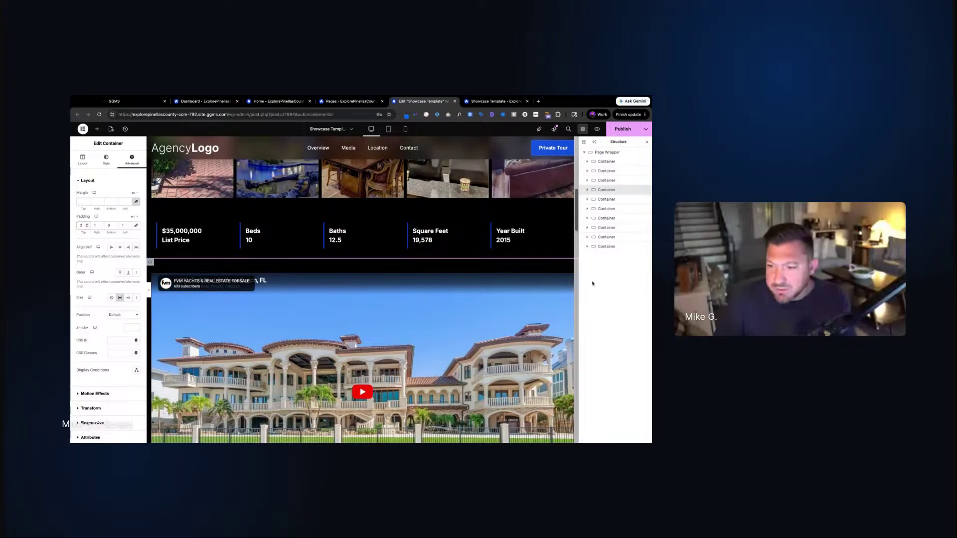
click(349, 324)
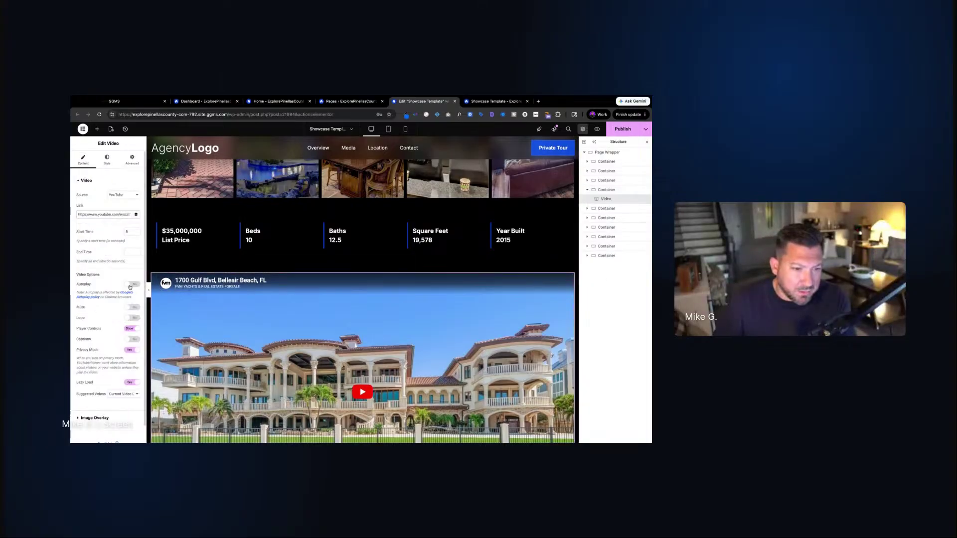
click(131, 285)
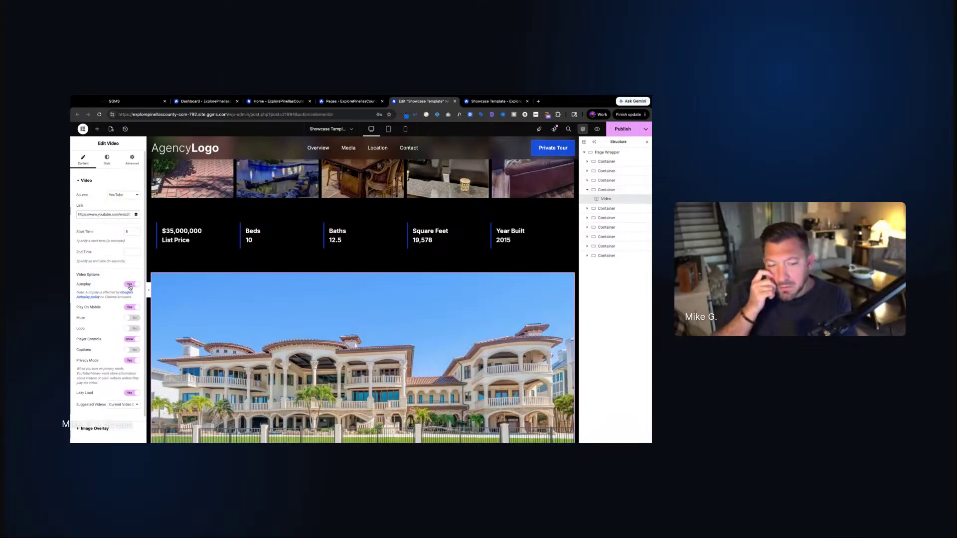
scroll(339, 302, down, 2)
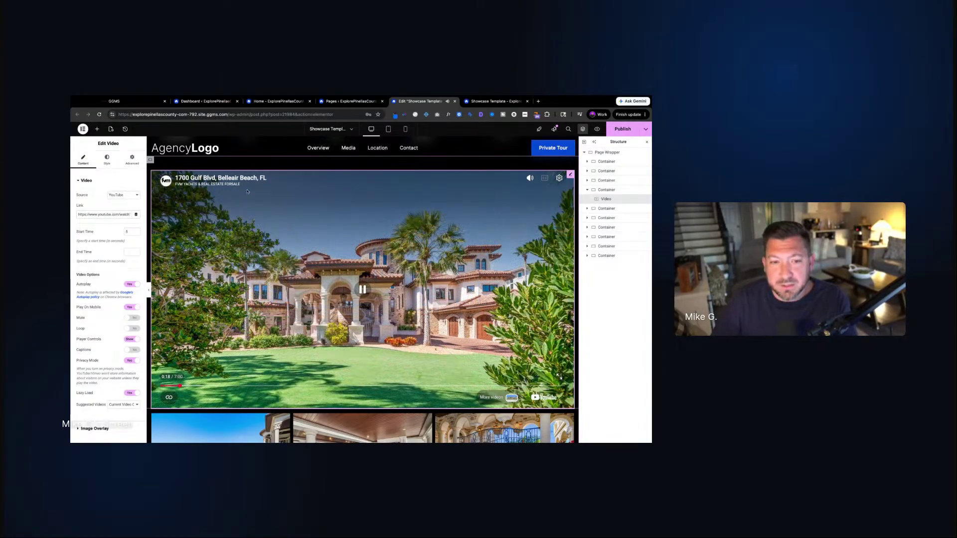
scroll(247, 192, down, 9)
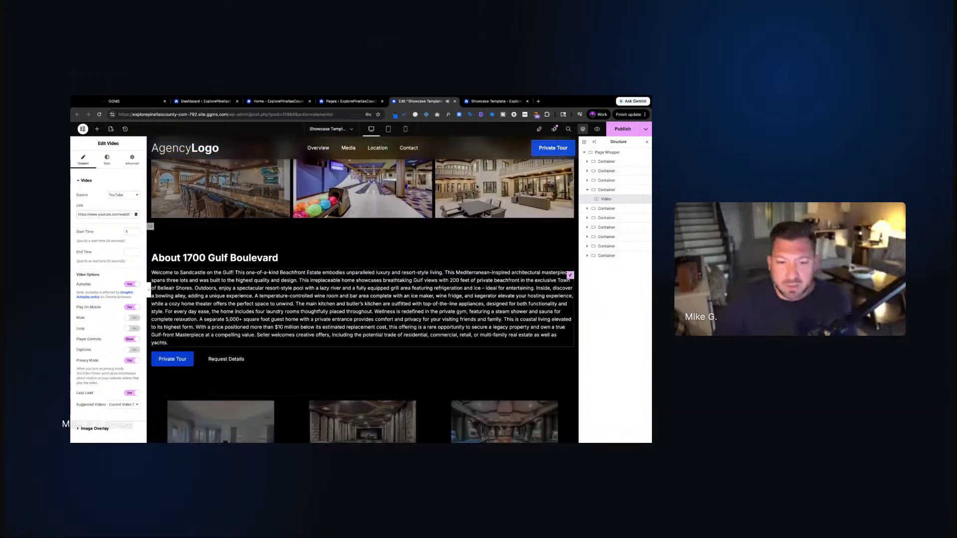
click(222, 363)
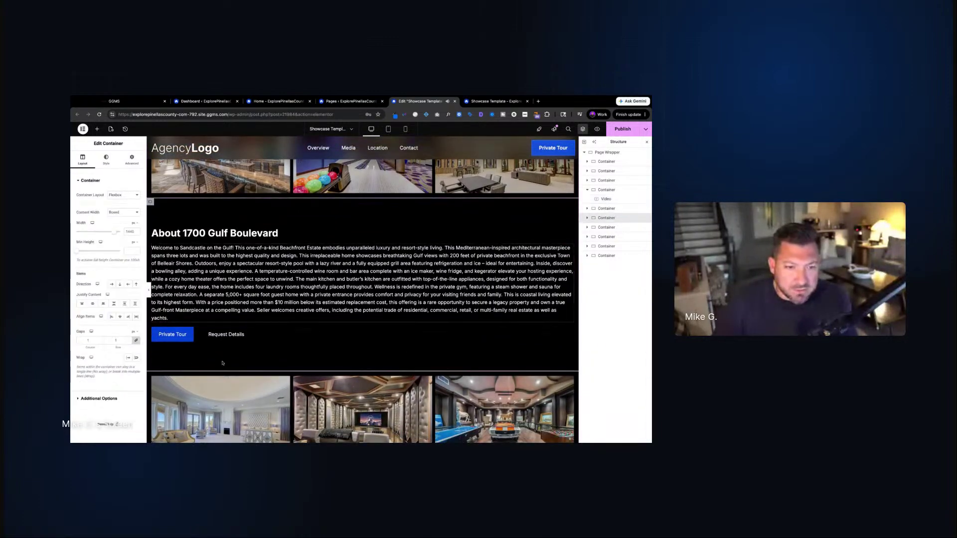
click(131, 159)
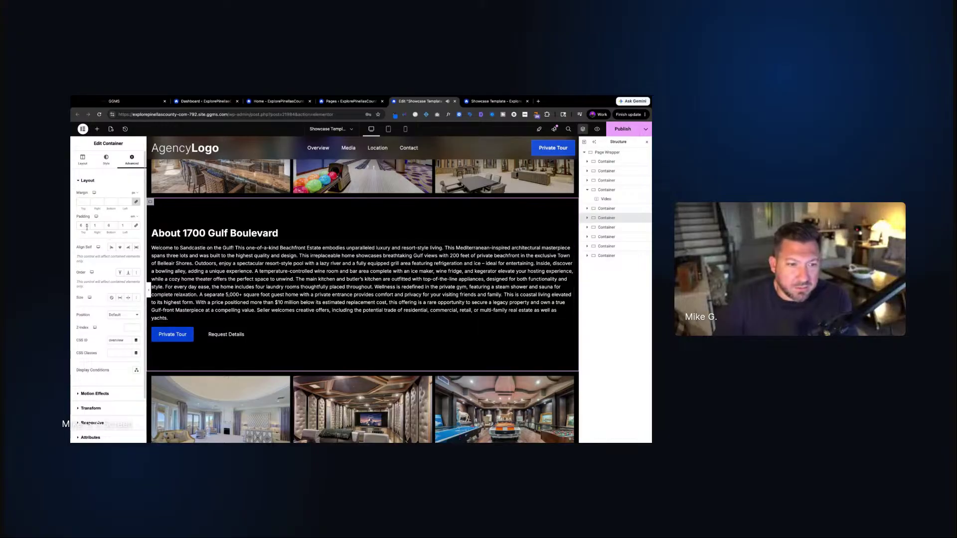
Set the media gallery section's top and bottom padding to 6
scroll(216, 243, up, 10)
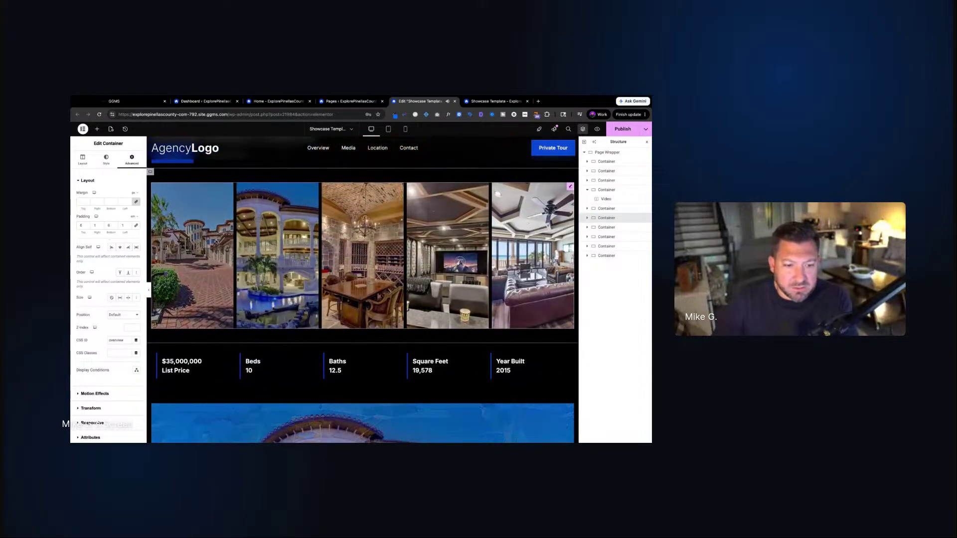
scroll(216, 242, up, 5)
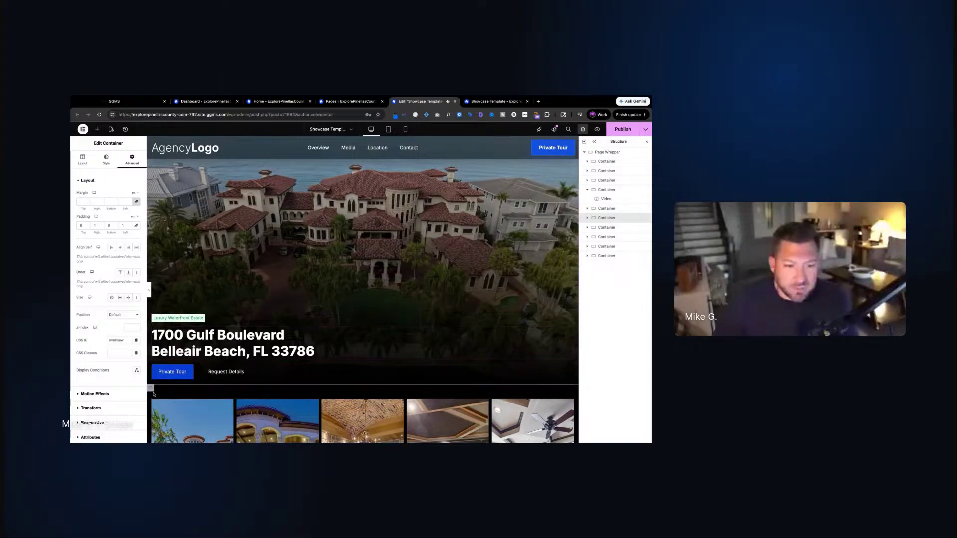
click(153, 394)
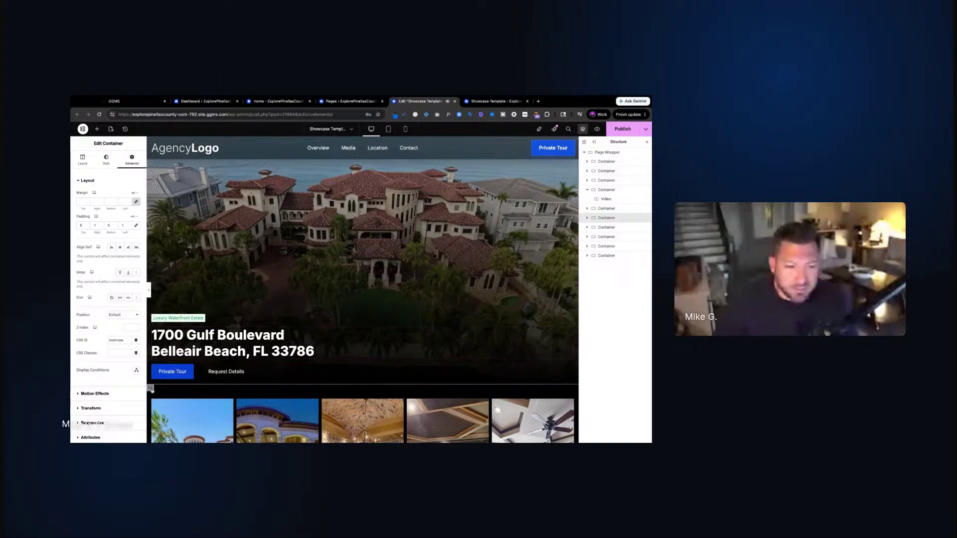
double_click(86, 225)
text(5)
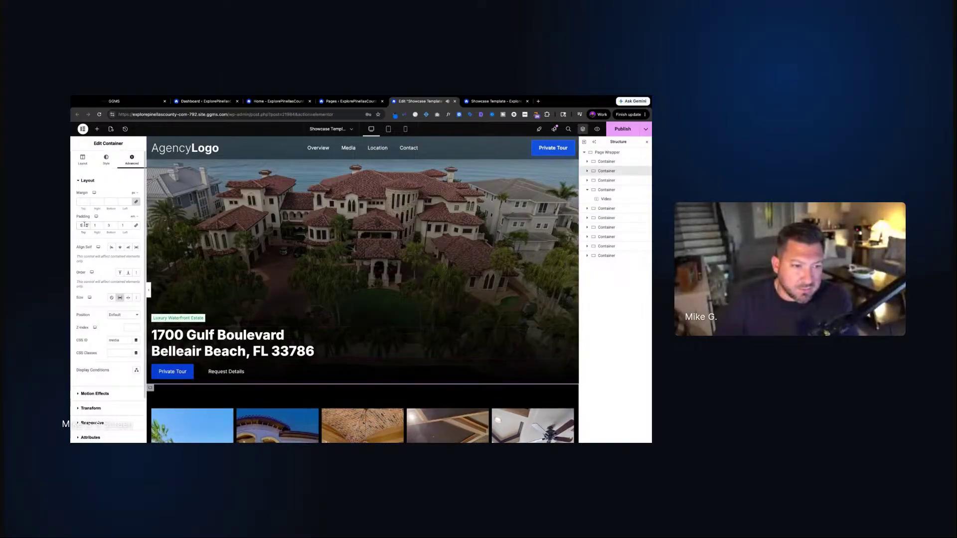
click(86, 223)
click(115, 223)
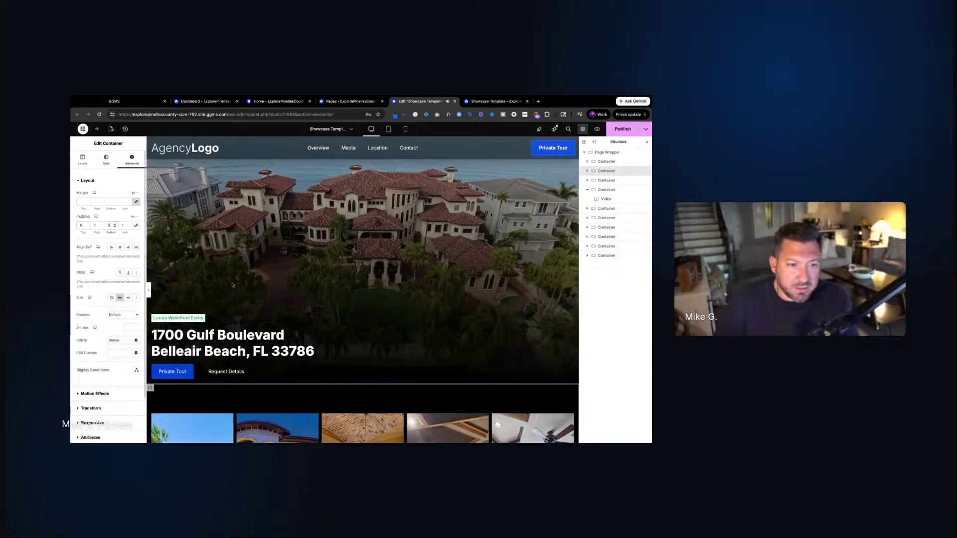
scroll(158, 369, down, 5)
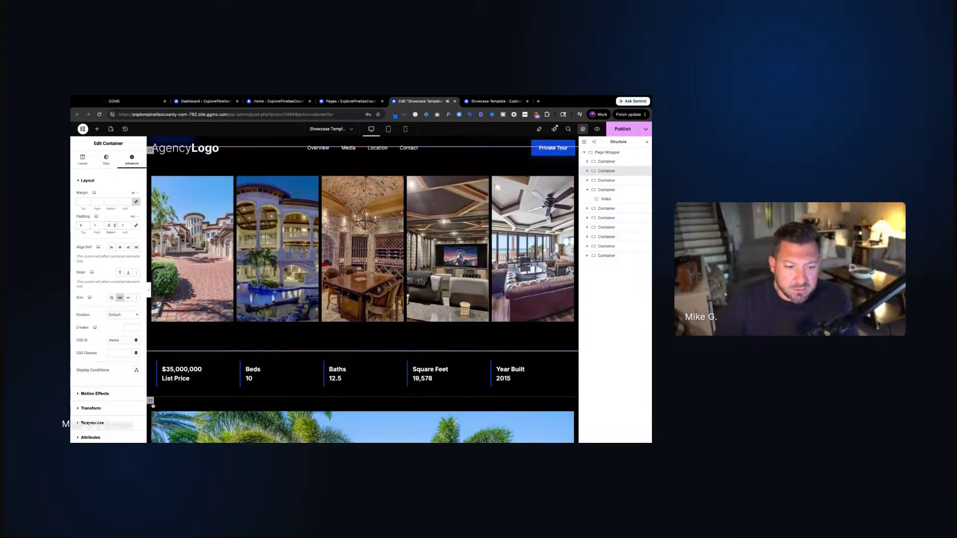
Raise the price and stats row's top padding to 6
click(159, 369)
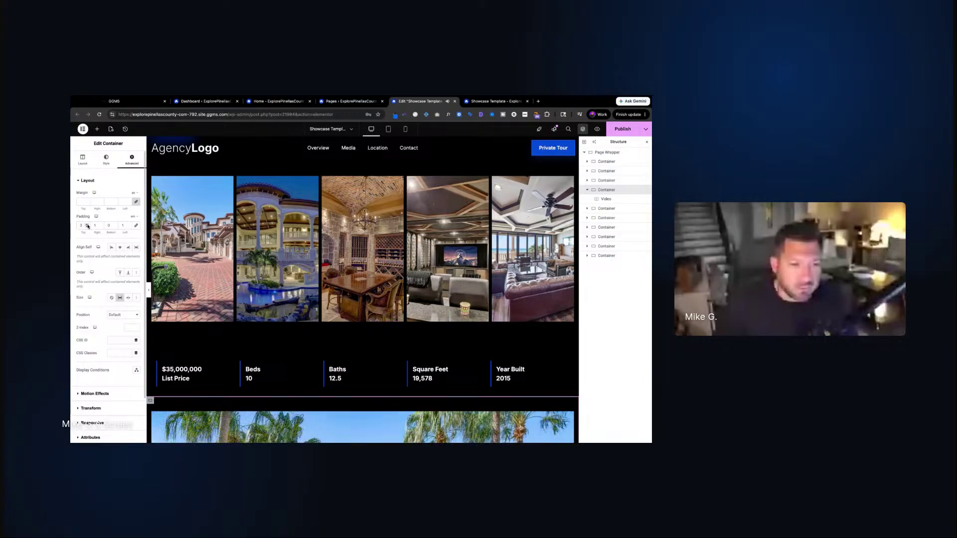
click(90, 224)
click(90, 224)
click(90, 225)
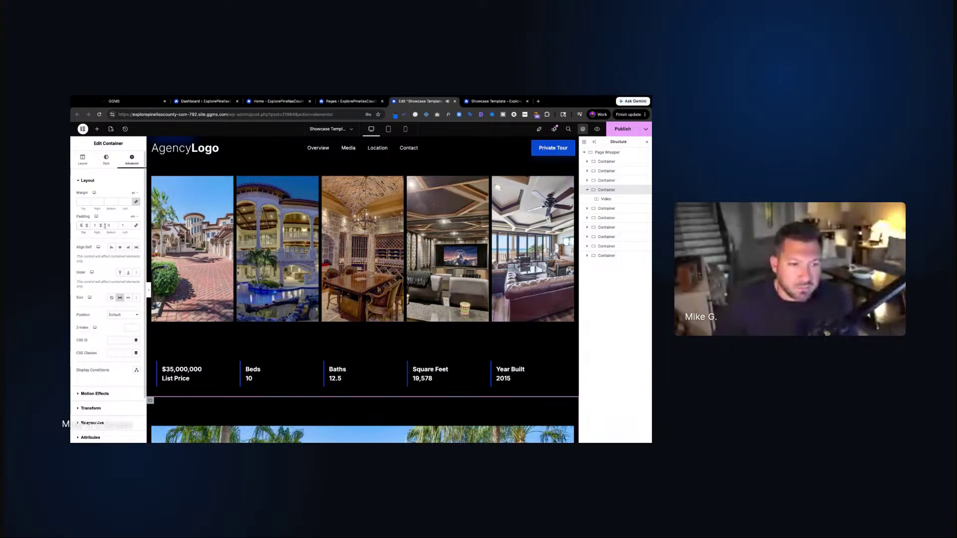
Lower the video section's top padding to 3 and the gallery container's bottom padding to 3
scroll(359, 263, down, 3)
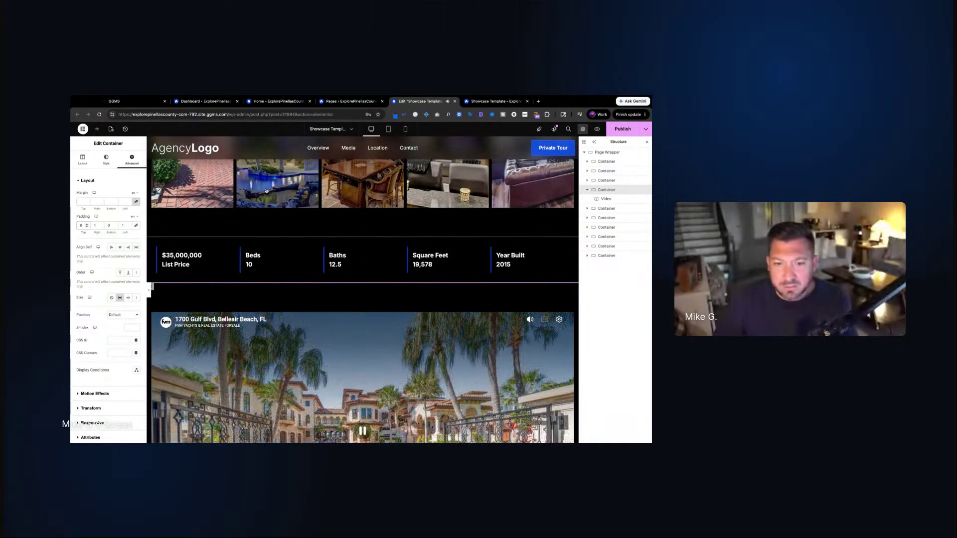
click(87, 227)
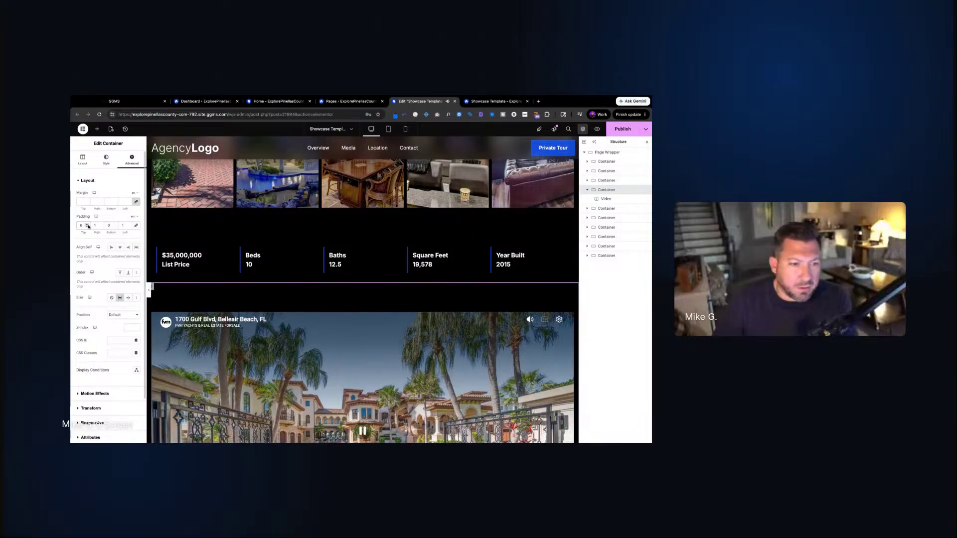
click(88, 227)
click(87, 227)
scroll(218, 237, up, 5)
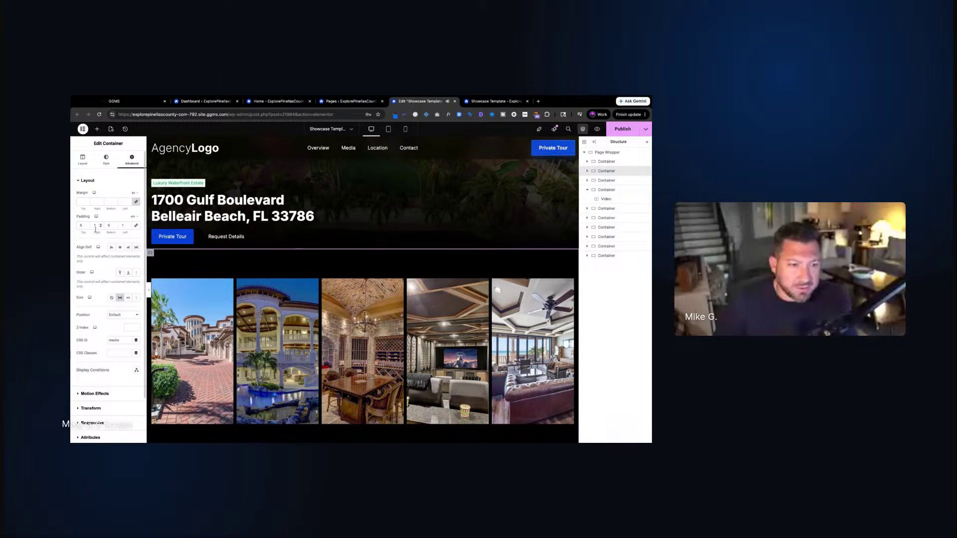
click(116, 227)
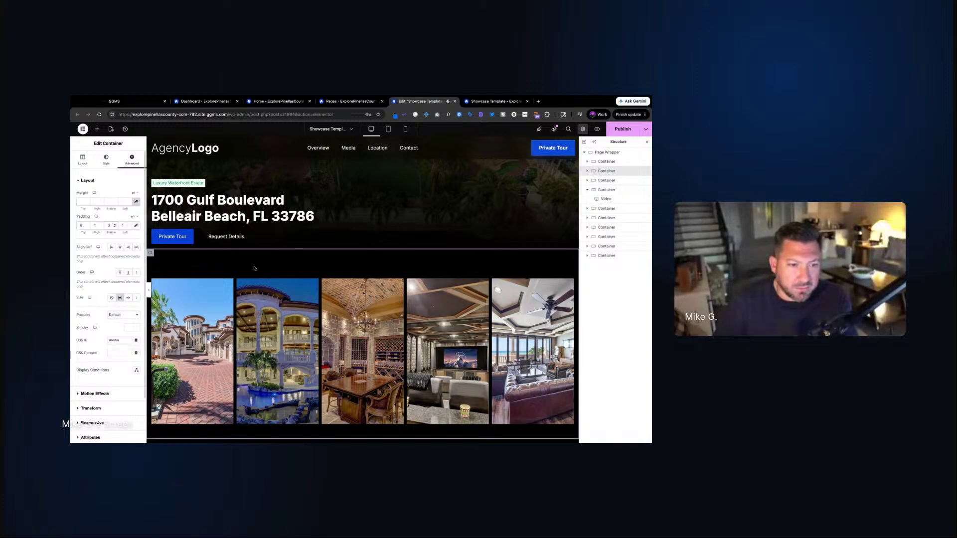
scroll(272, 256, down, 3)
scroll(272, 257, up, 1)
scroll(272, 256, up, 2)
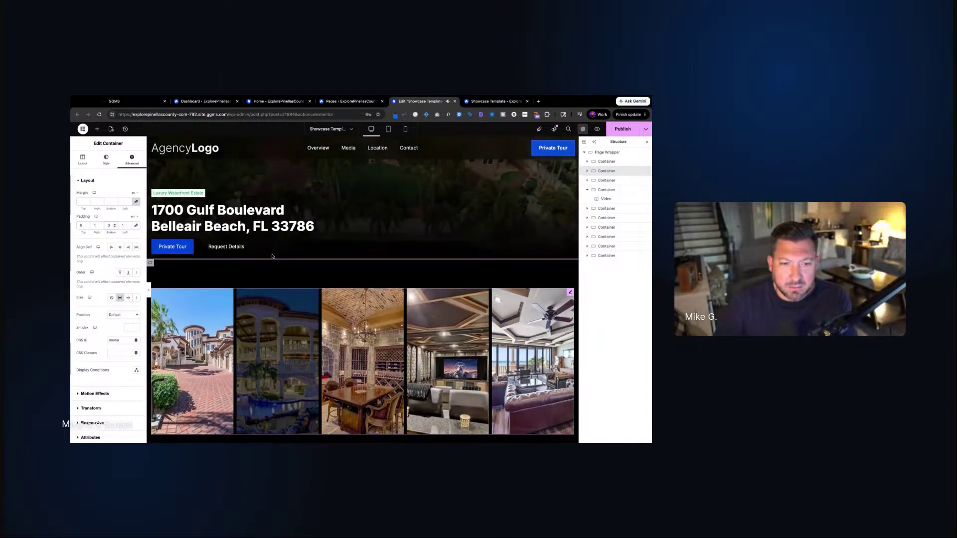
scroll(375, 270, down, 3)
scroll(375, 269, down, 10)
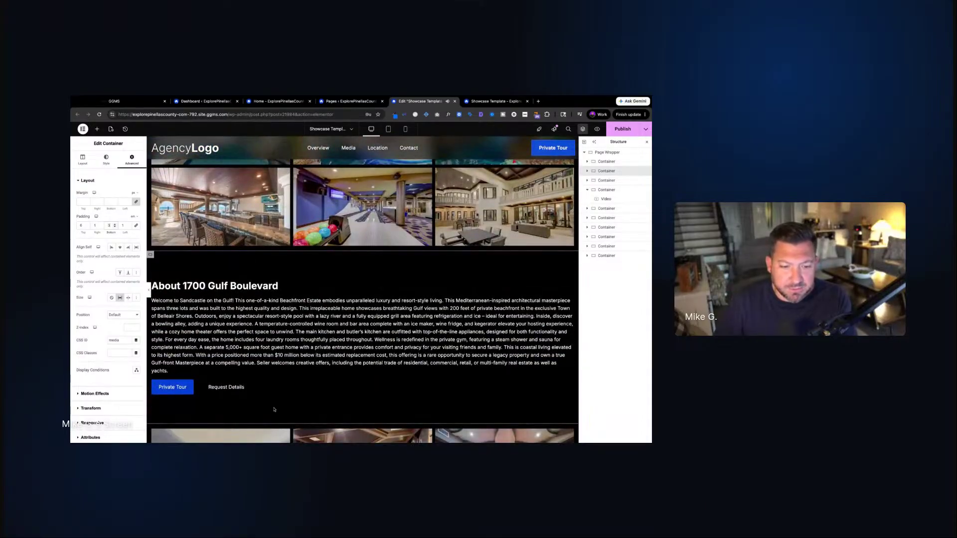
scroll(386, 354, down, 10)
scroll(386, 354, down, 2)
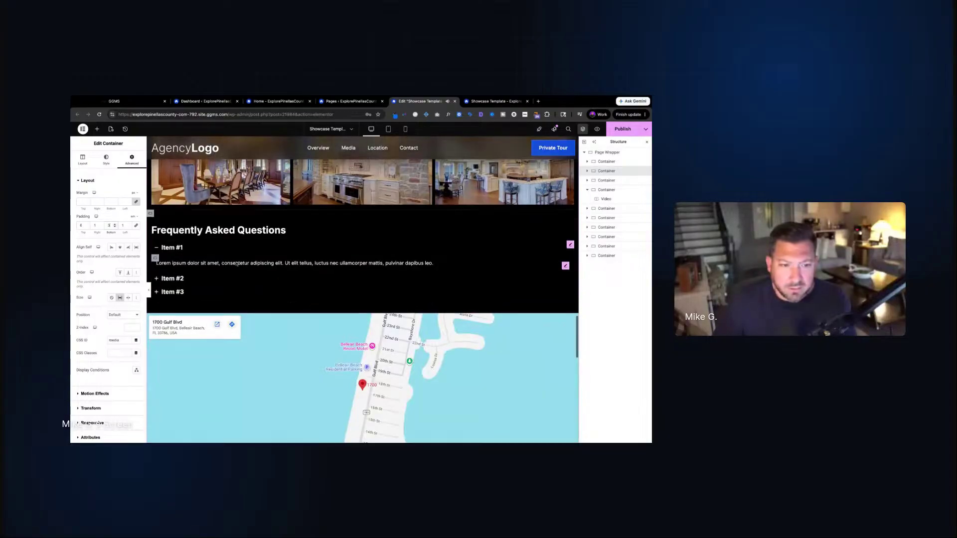
Set the FAQ container's top and bottom padding to 6
click(150, 213)
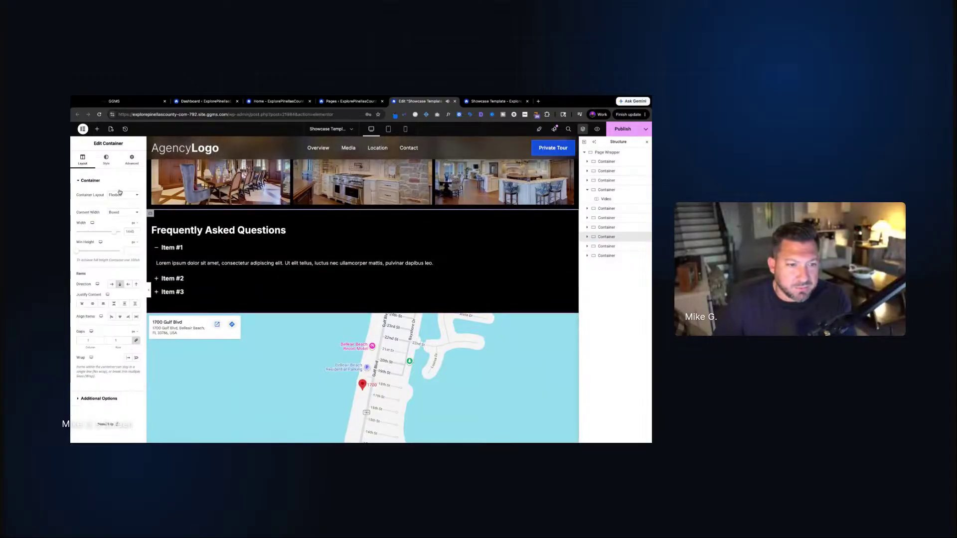
click(132, 160)
click(87, 225)
click(87, 225)
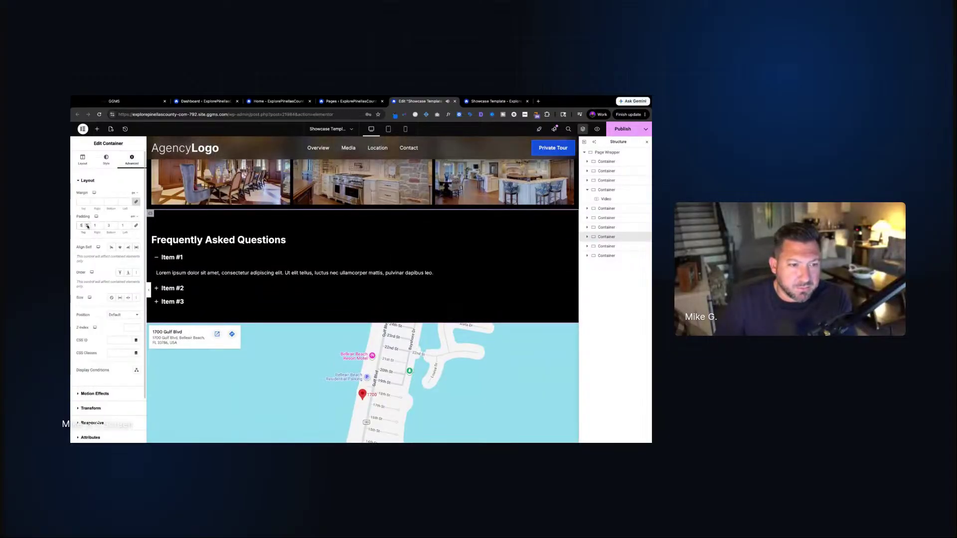
click(87, 225)
click(115, 225)
click(115, 224)
click(115, 224)
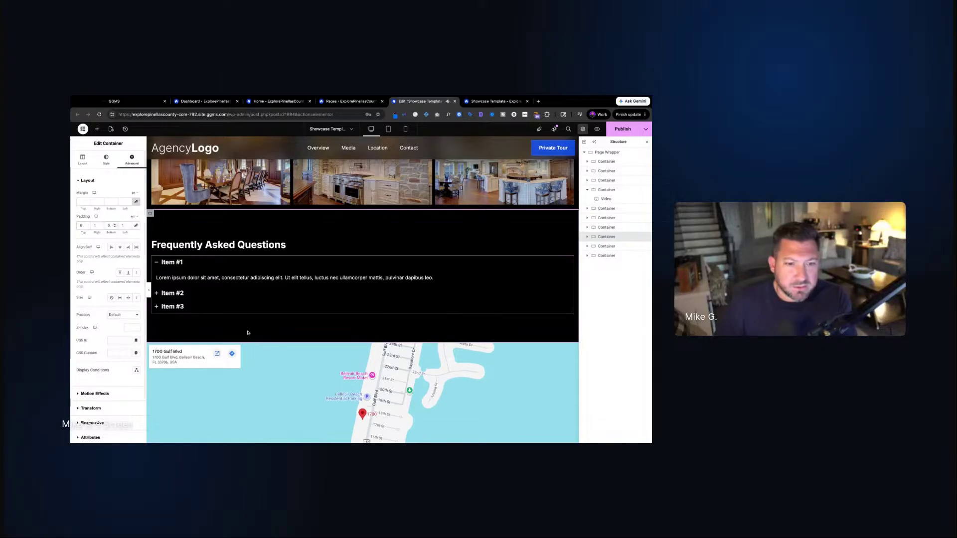
scroll(316, 301, down, 3)
scroll(316, 301, down, 3)
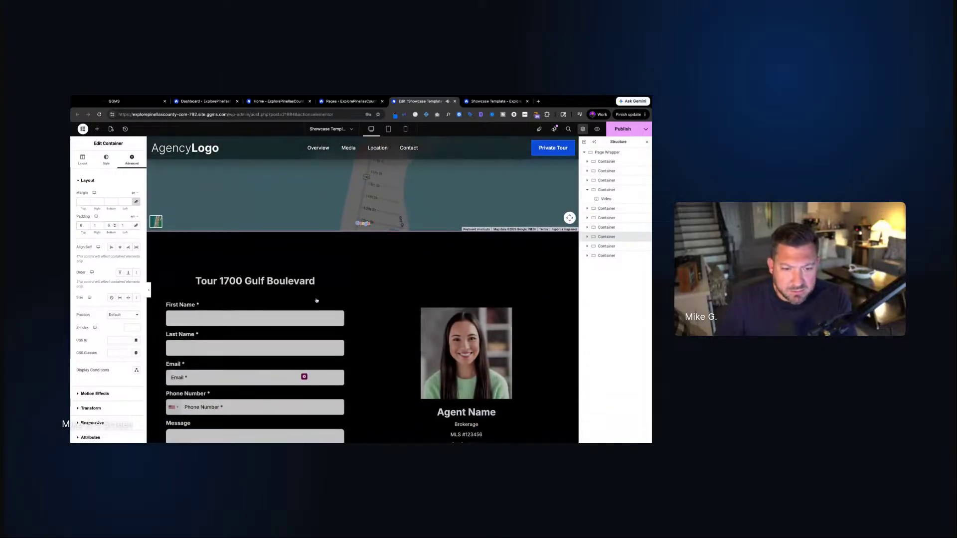
Select the container holding the tour contact form
click(150, 235)
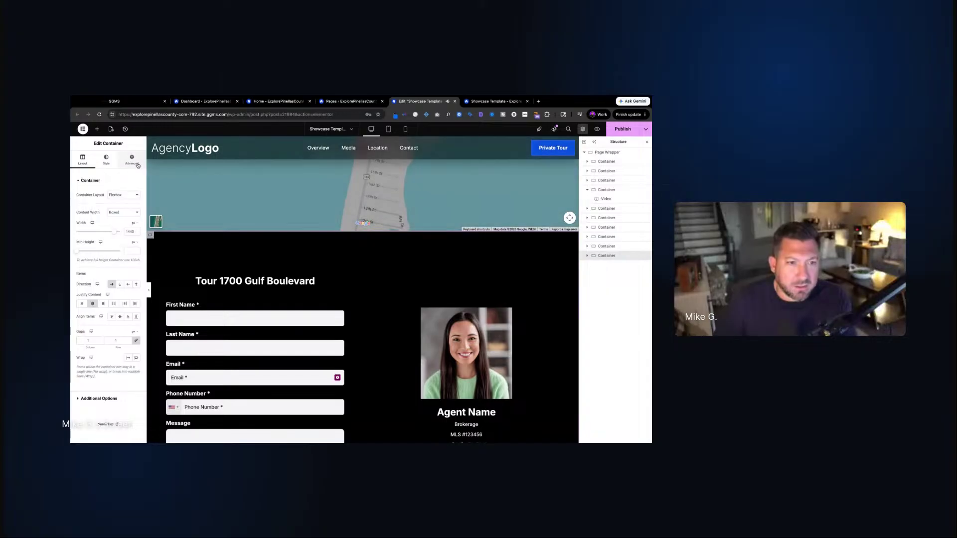
scroll(154, 248, down, 5)
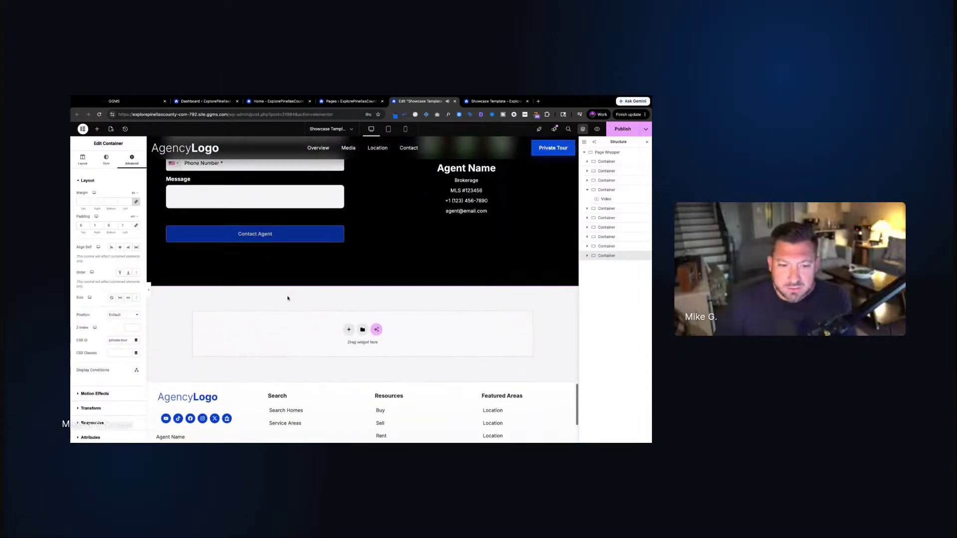
scroll(290, 288, up, 10)
scroll(289, 288, up, 15)
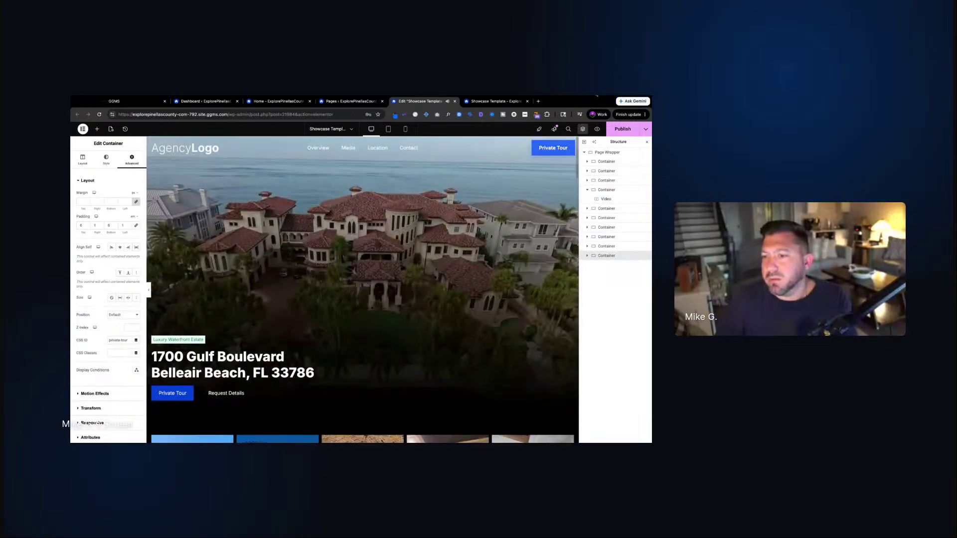
Save the page changes with Ctrl+S and switch to the live Showcase Template page
key(ctrl+s)
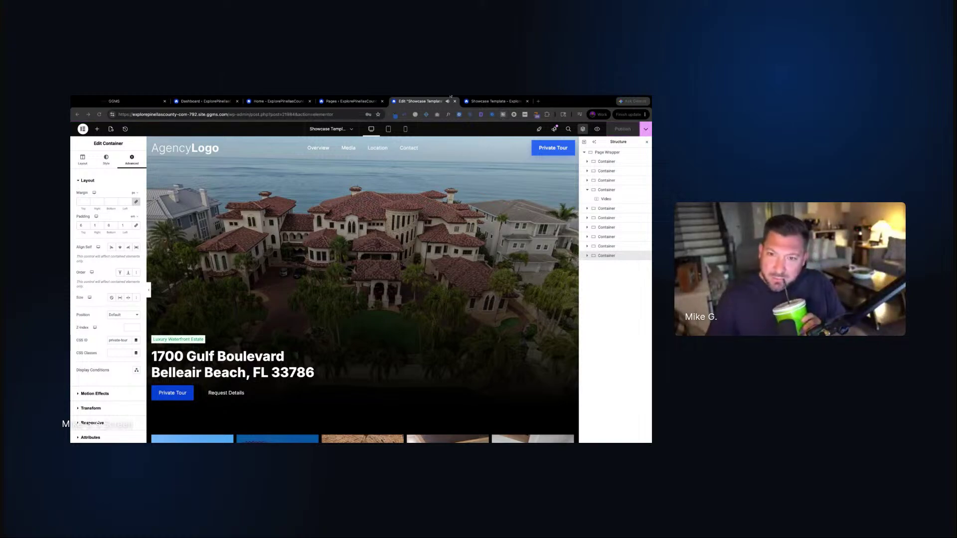
click(423, 102)
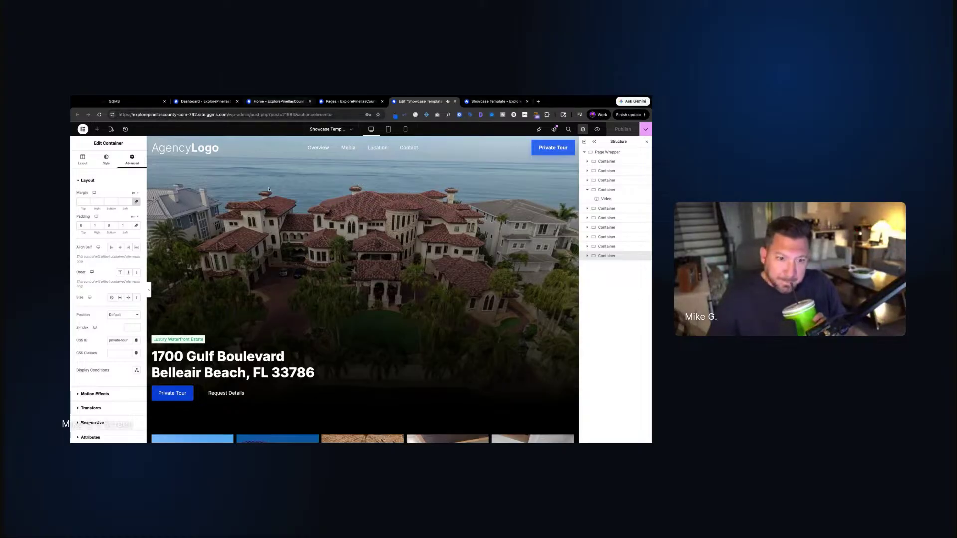
scroll(292, 283, down, 10)
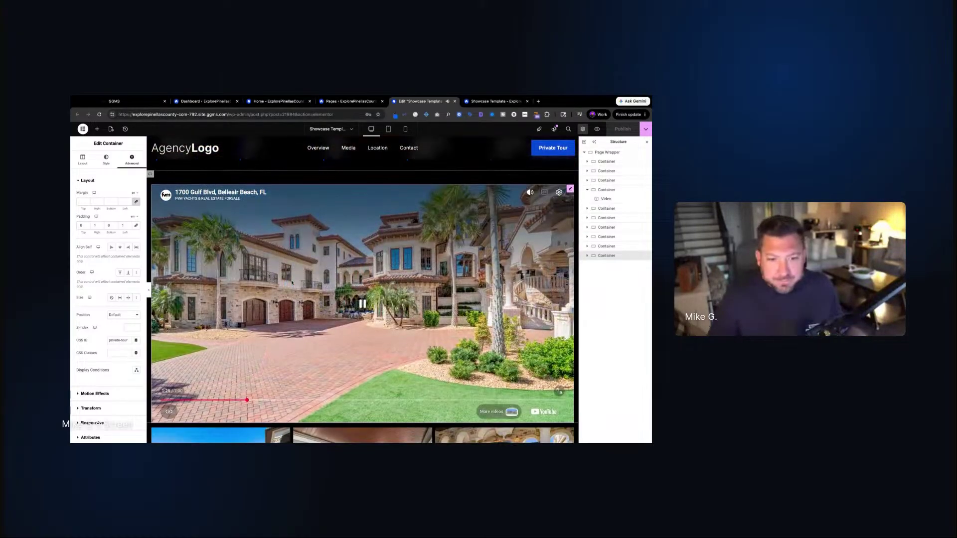
click(491, 102)
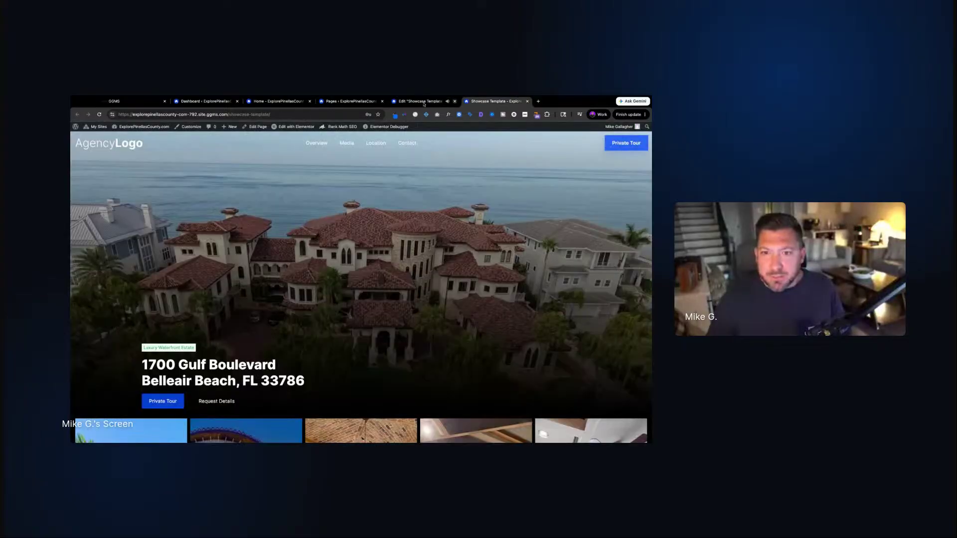
Pause the embedded property tour video in the editor, then return to the live Showcase Template page
click(426, 101)
scroll(372, 339, down, 2)
click(203, 334)
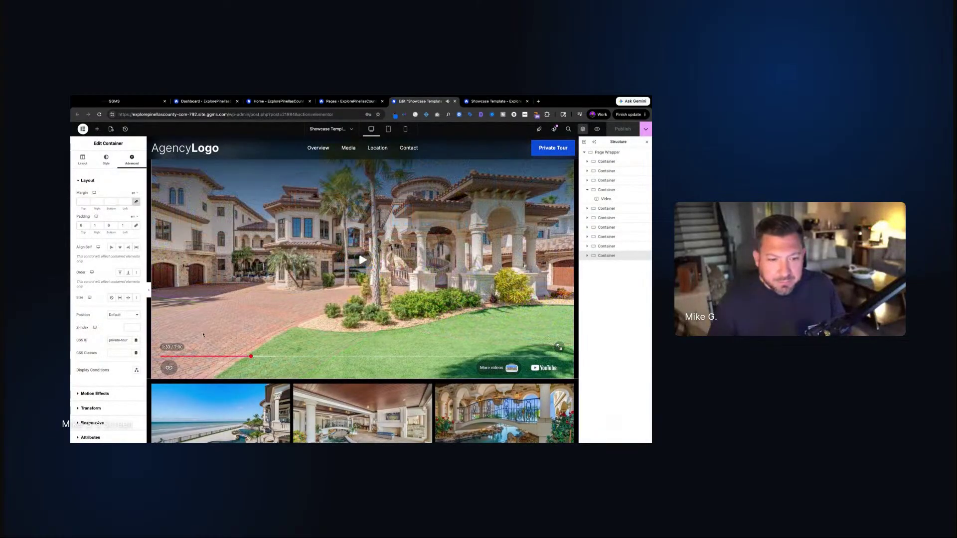
click(471, 102)
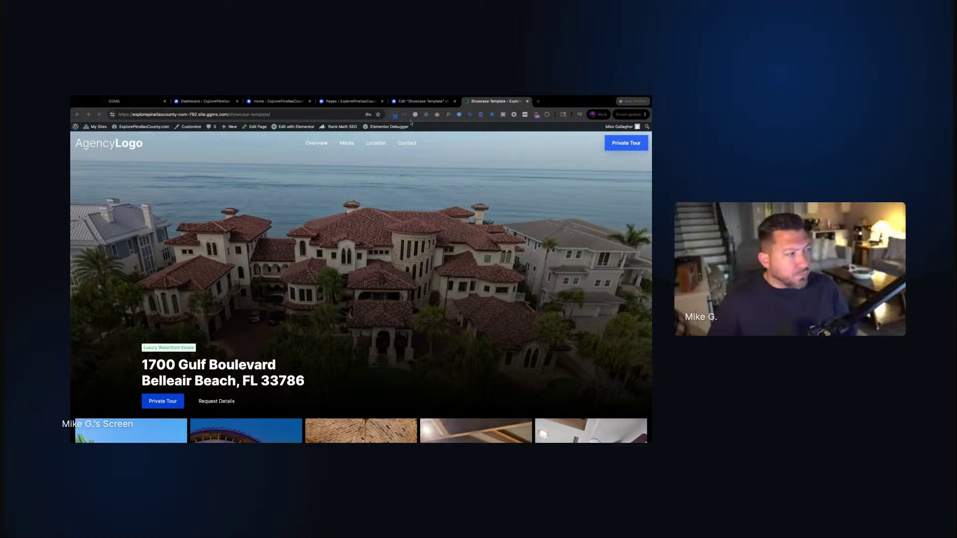
click(446, 163)
scroll(438, 199, down, 5)
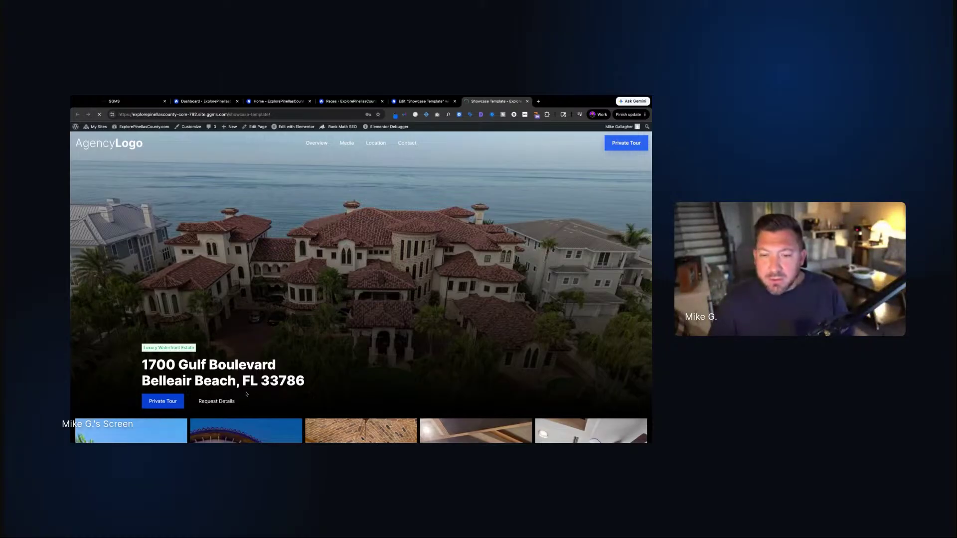
scroll(234, 370, down, 2)
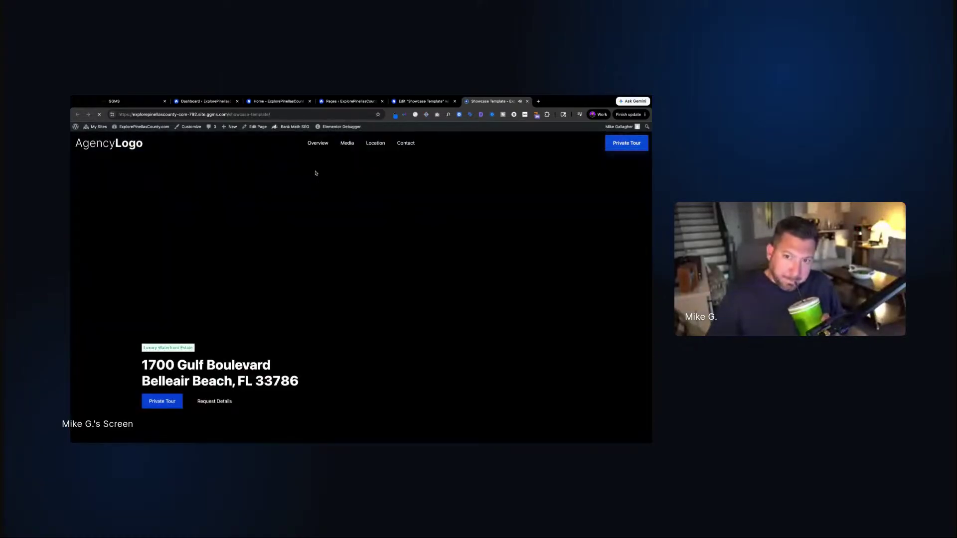
Scroll the live showcase page down to the contact form and back to review it
scroll(260, 305, down, 1)
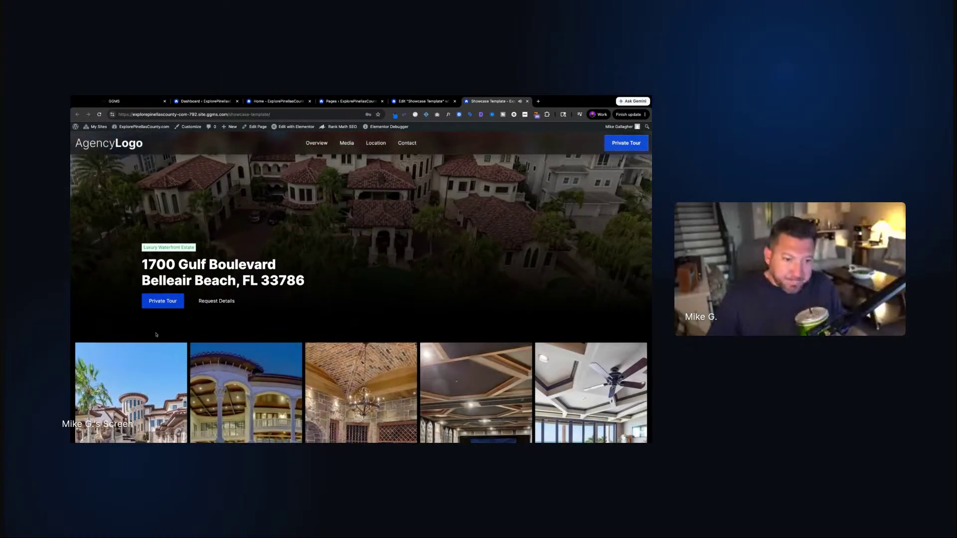
scroll(176, 318, up, 3)
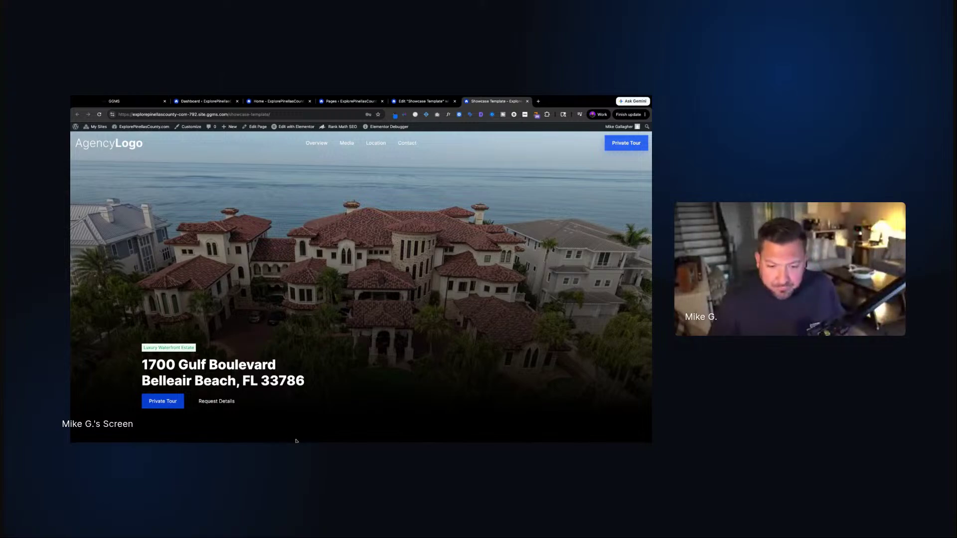
scroll(404, 387, down, 2)
scroll(404, 387, up, 2)
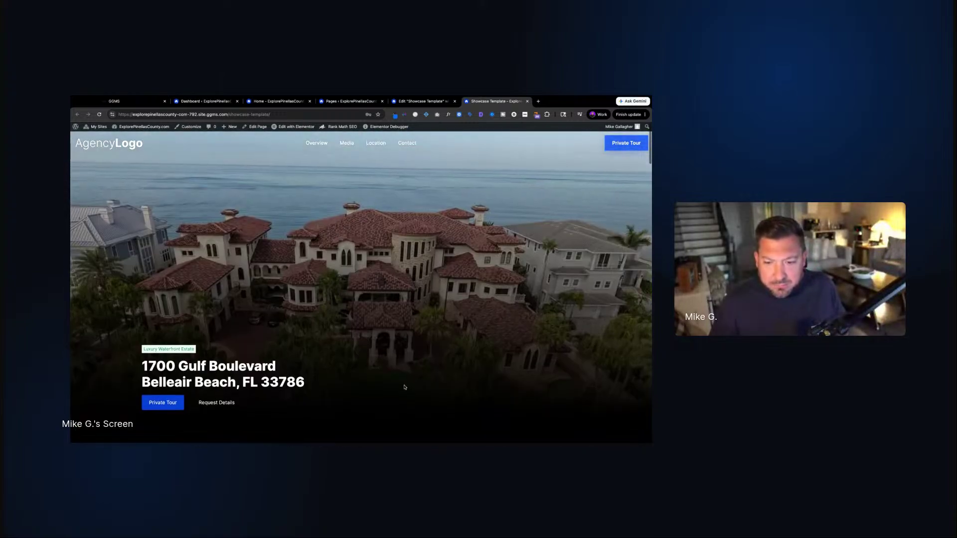
scroll(405, 387, down, 2)
scroll(404, 387, down, 5)
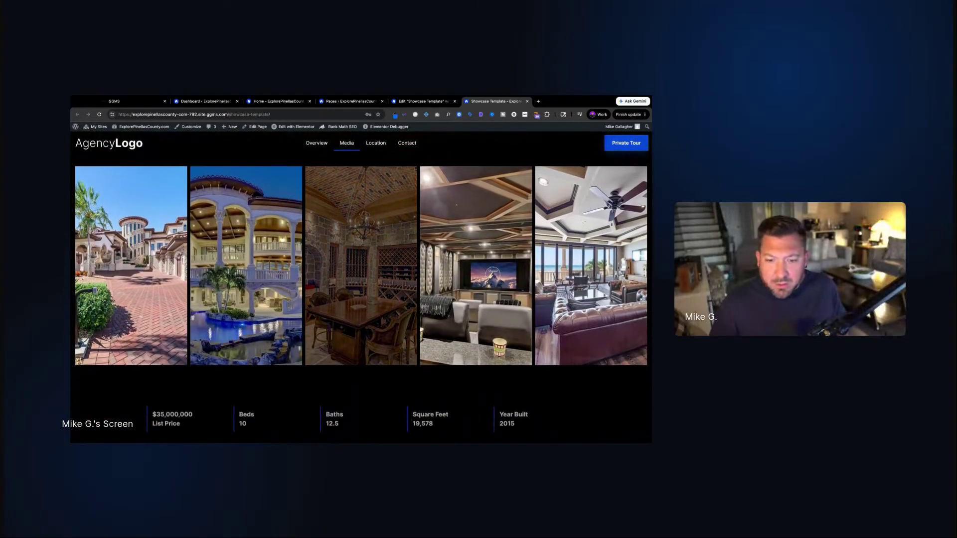
scroll(361, 299, down, 3)
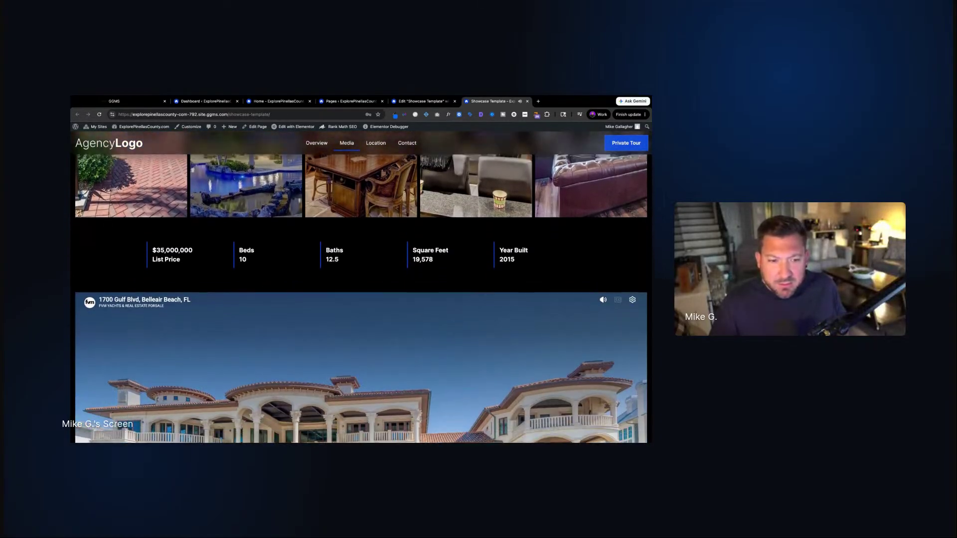
scroll(448, 319, down, 3)
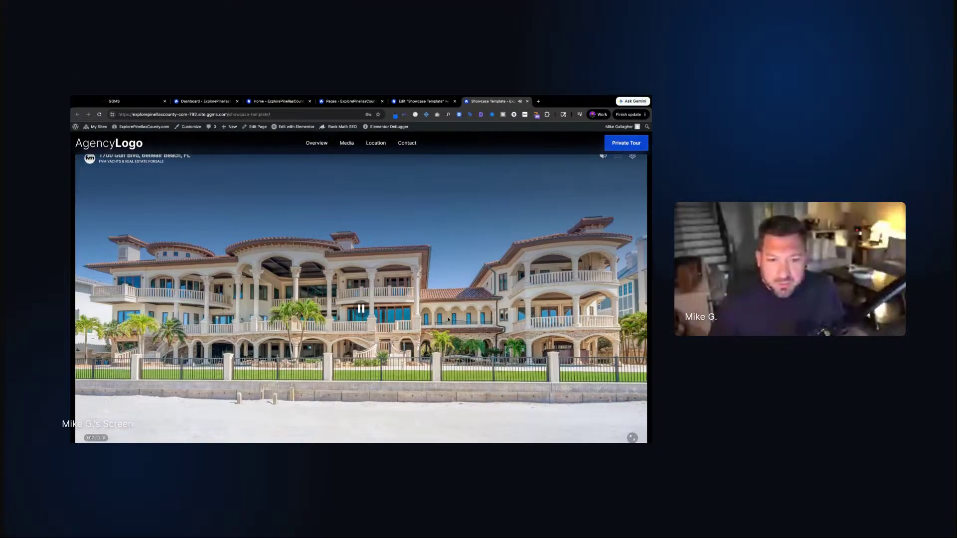
scroll(448, 320, down, 3)
scroll(448, 319, up, 4)
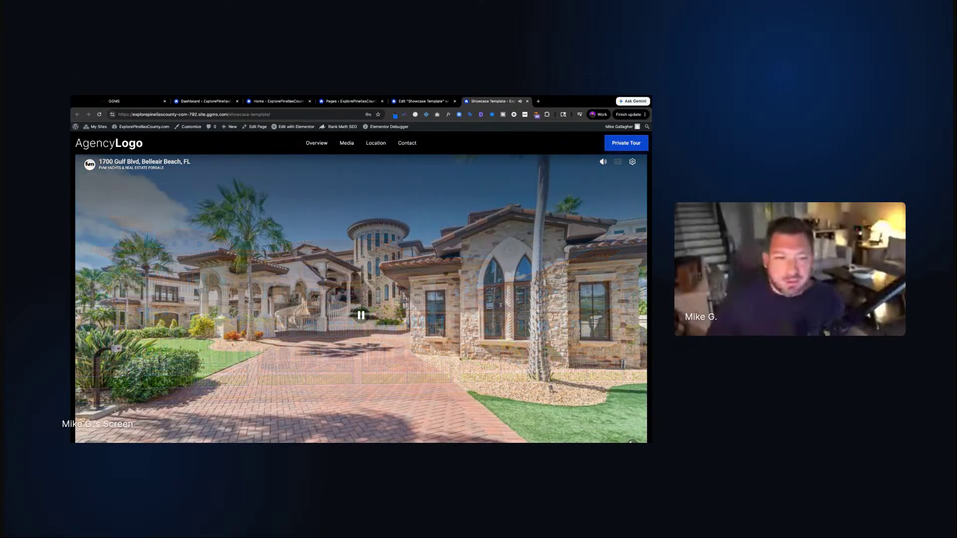
scroll(386, 256, down, 2)
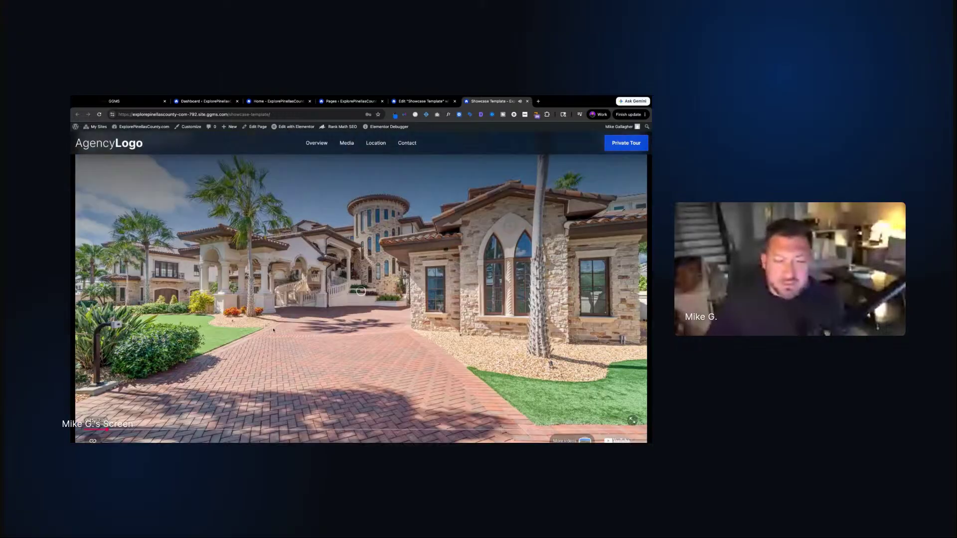
scroll(299, 327, up, 2)
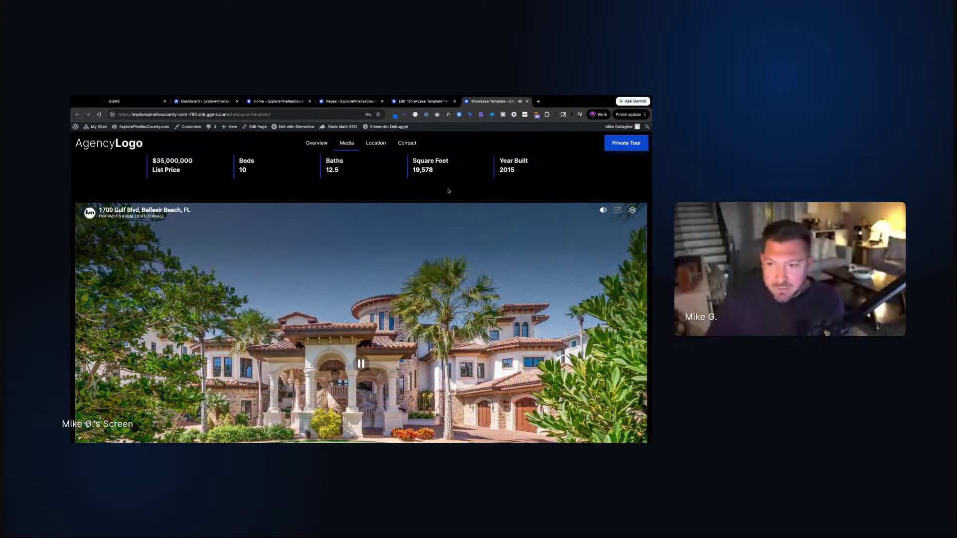
scroll(448, 191, down, 5)
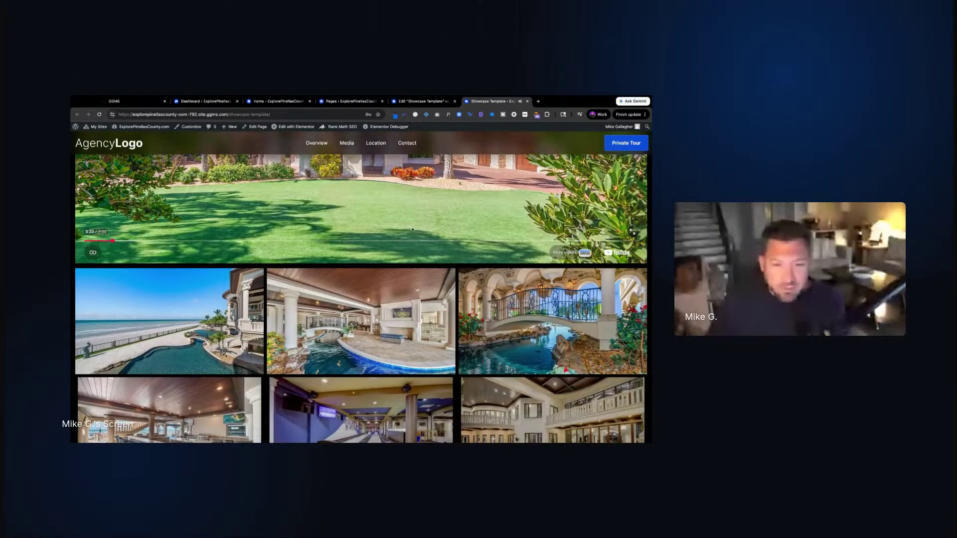
scroll(413, 230, down, 5)
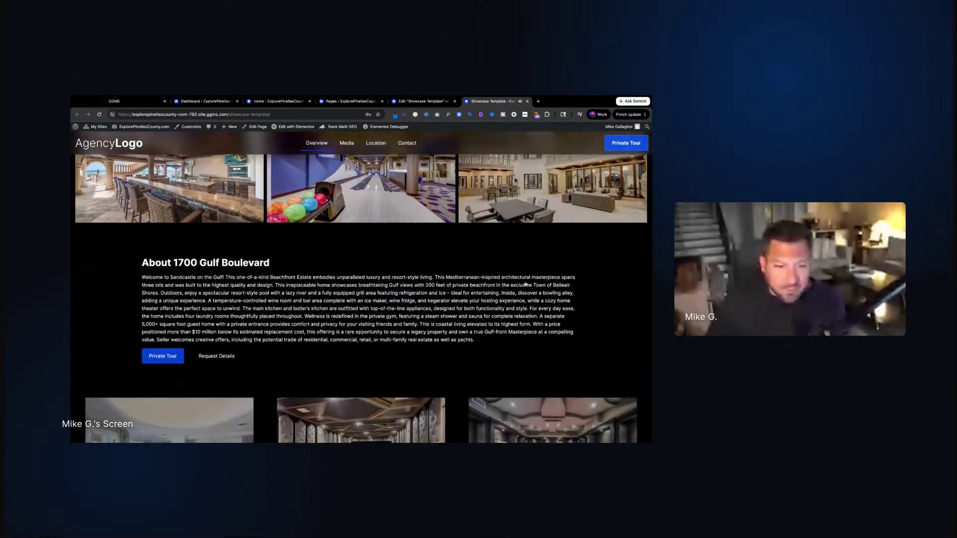
scroll(299, 289, down, 5)
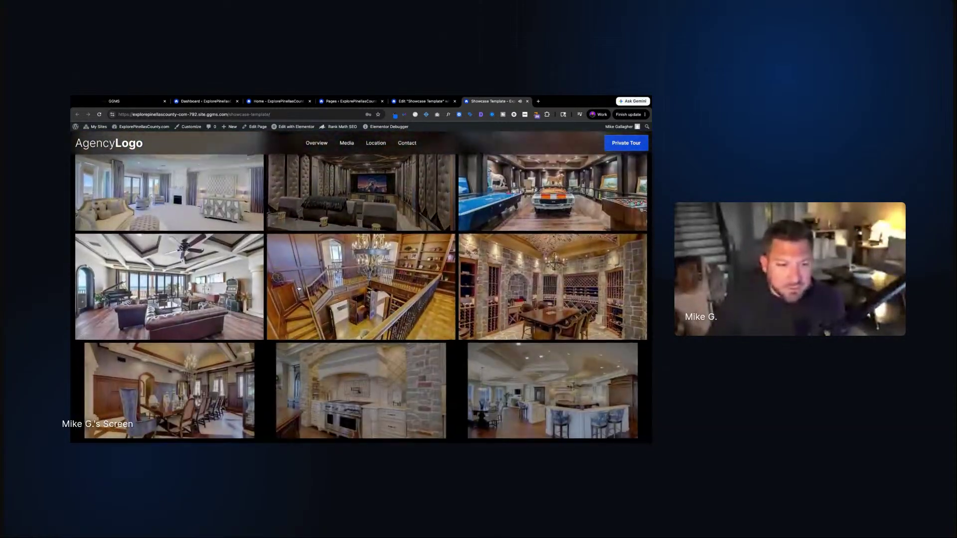
scroll(299, 288, down, 8)
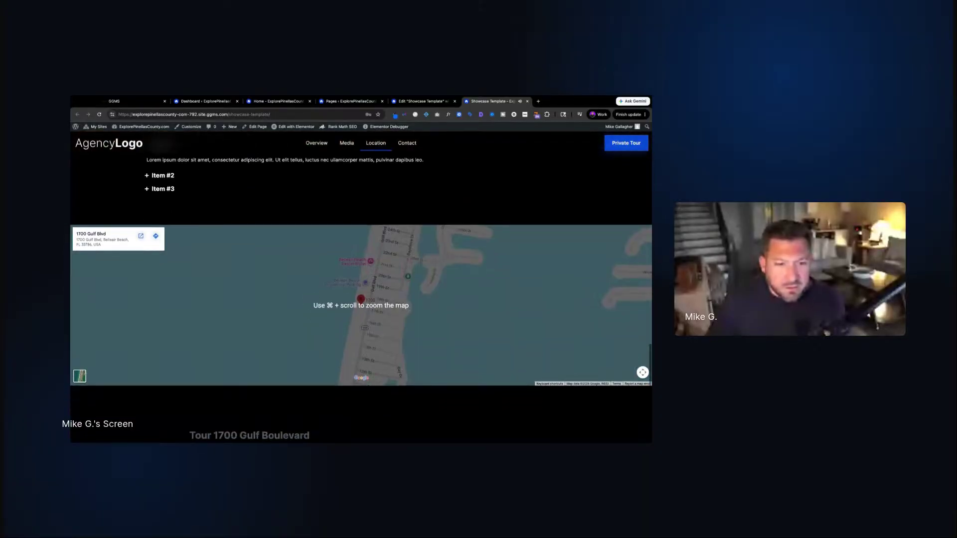
scroll(299, 309, down, 3)
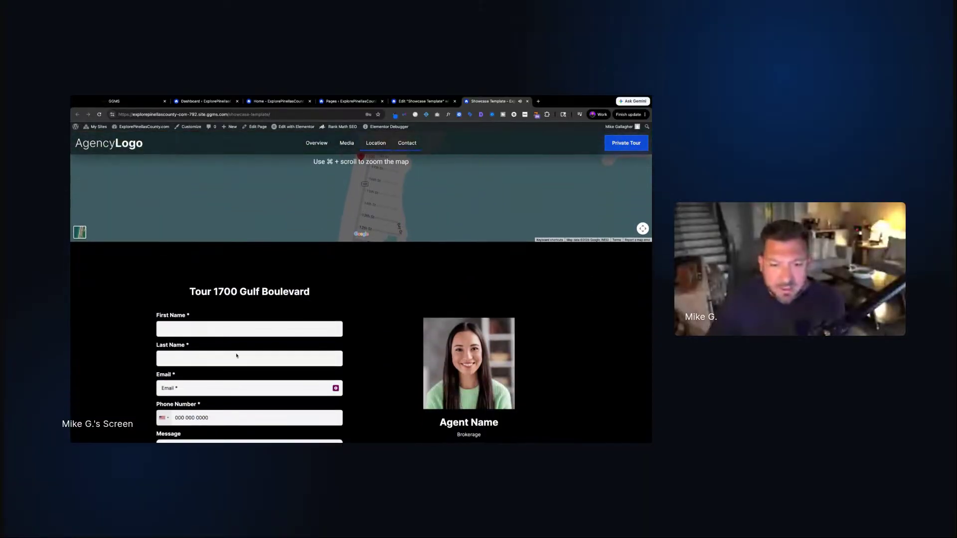
scroll(364, 307, down, 2)
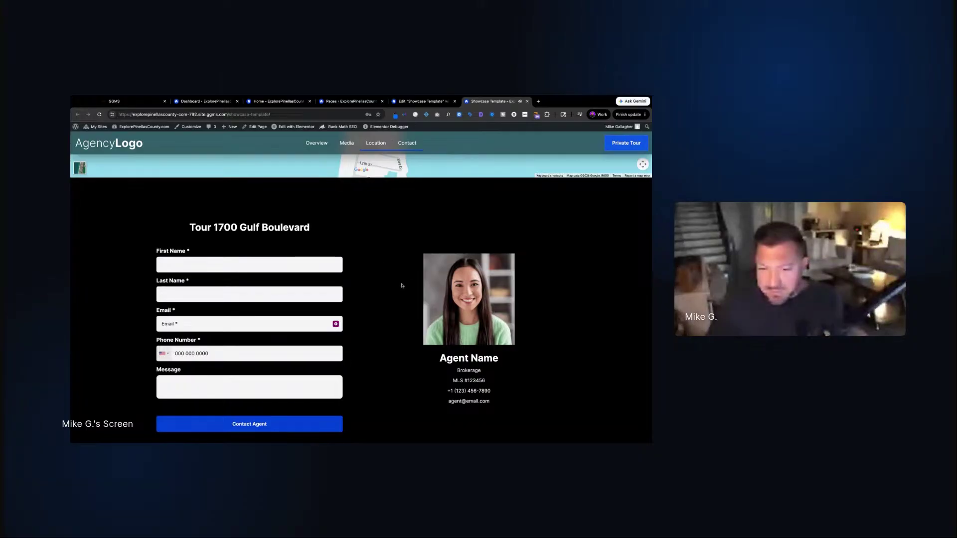
scroll(402, 285, down, 3)
Return to the Edit "Showcase Template" editor tab
scroll(402, 284, up, 15)
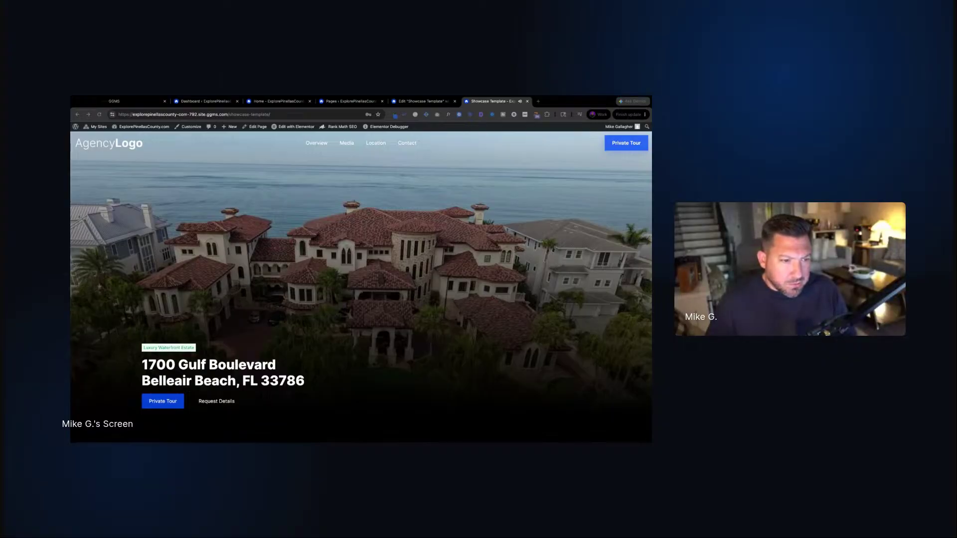
scroll(356, 271, down, 5)
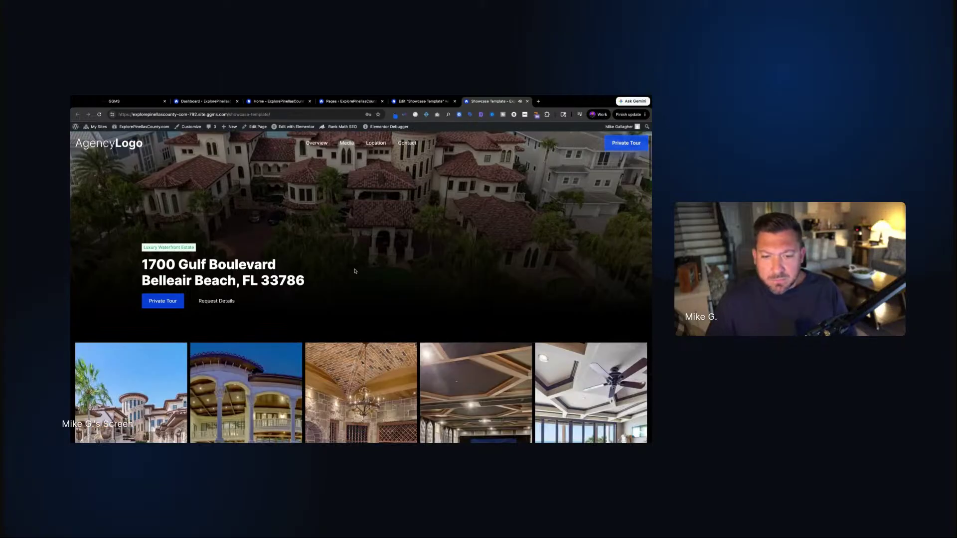
scroll(355, 270, down, 6)
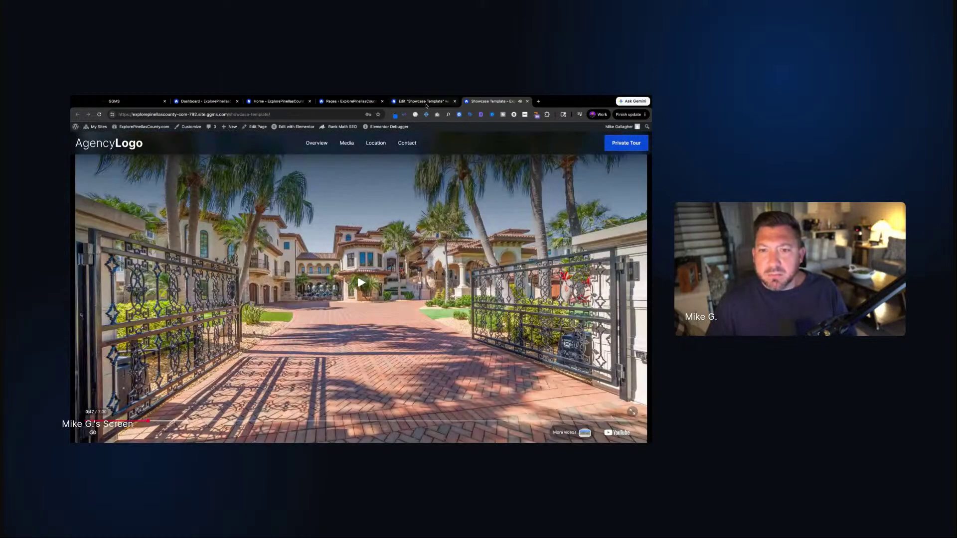
click(422, 102)
scroll(227, 279, up, 3)
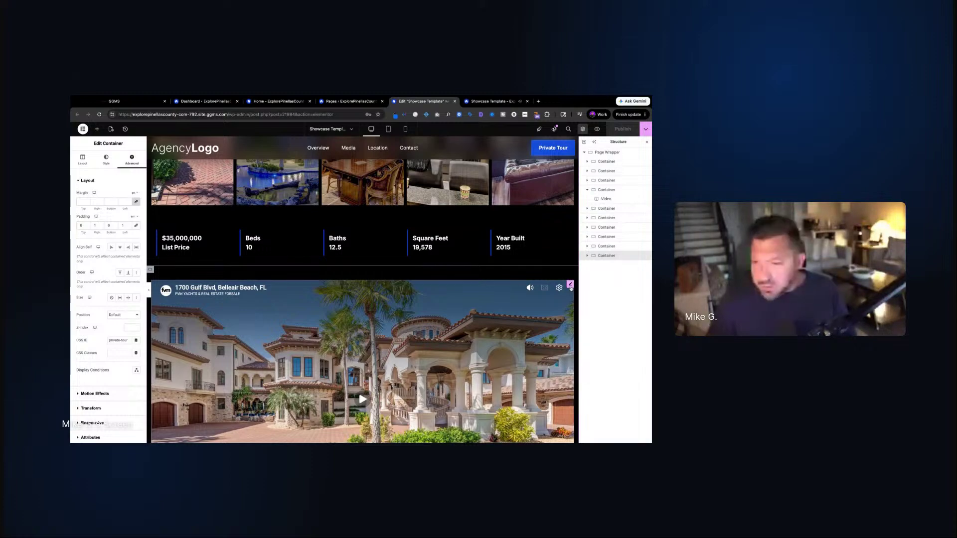
Set the Video widget's Autoplay to No and publish the change
click(169, 287)
click(132, 284)
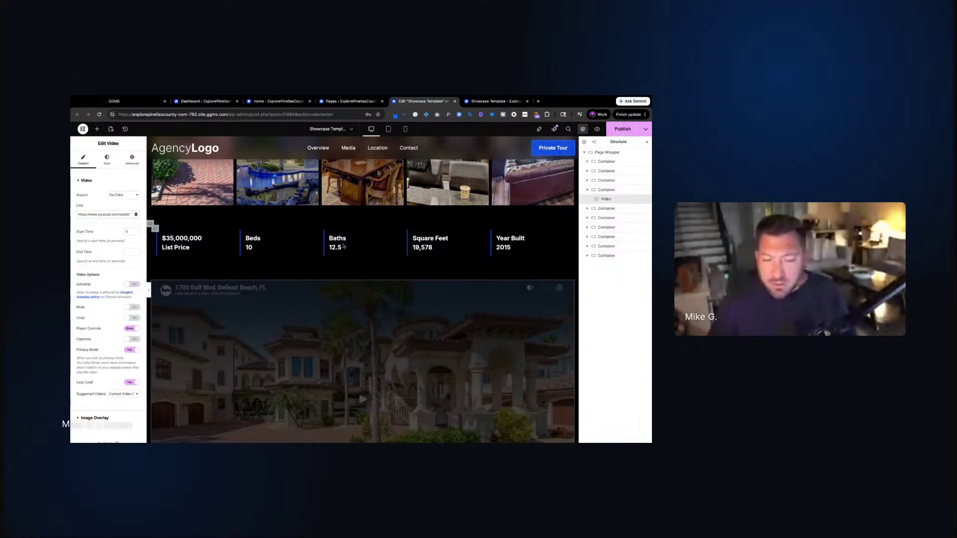
click(618, 129)
Review the live showcase page to confirm the change, then return to the template editor
click(477, 101)
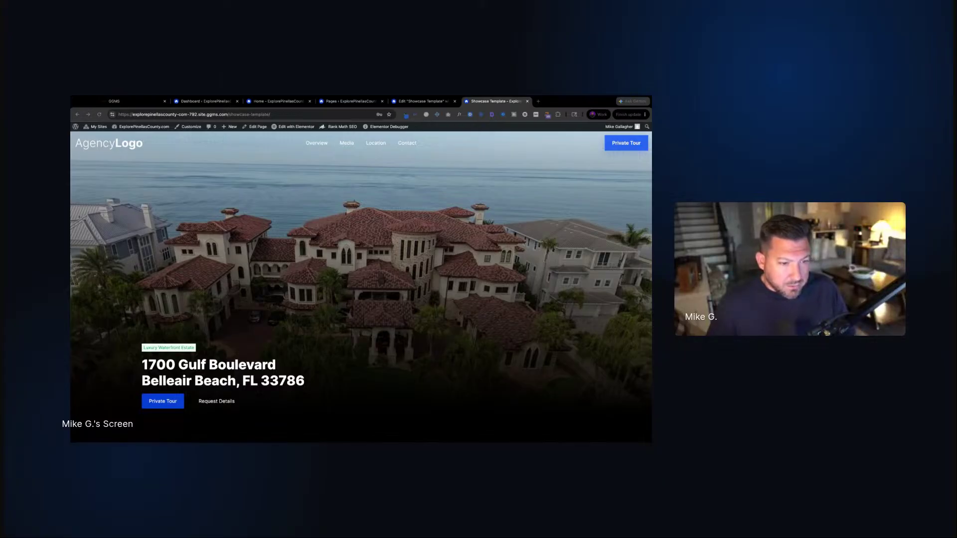
scroll(361, 288, down, 4)
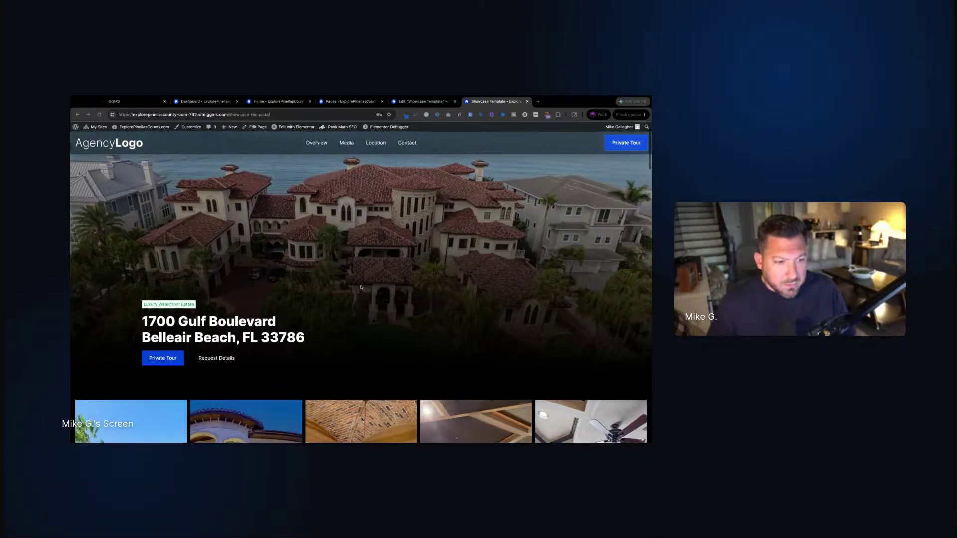
scroll(455, 221, down, 1)
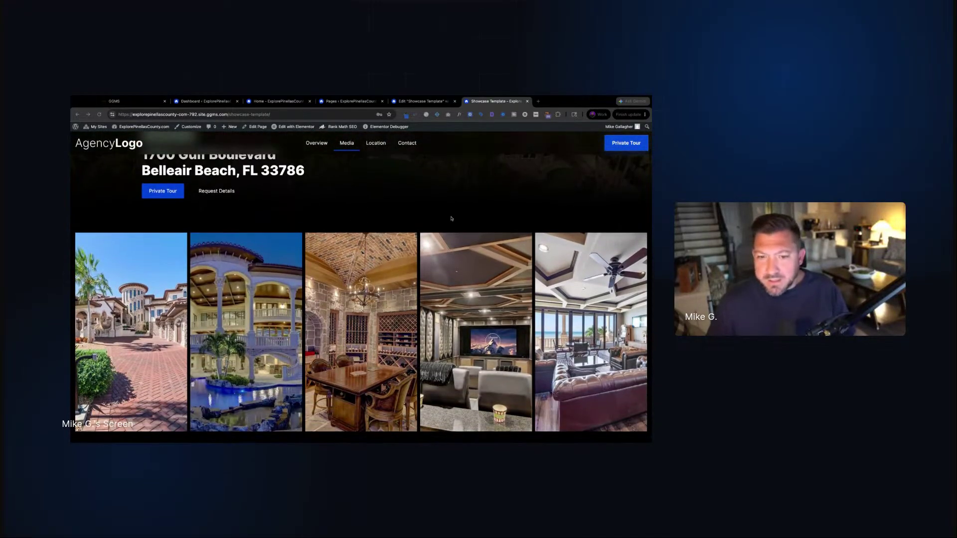
scroll(451, 219, down, 6)
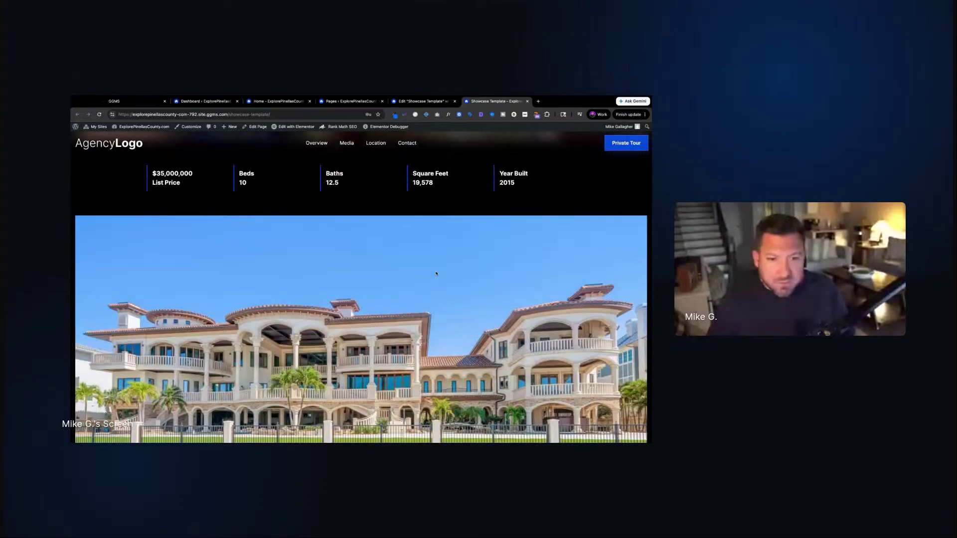
scroll(436, 273, up, 3)
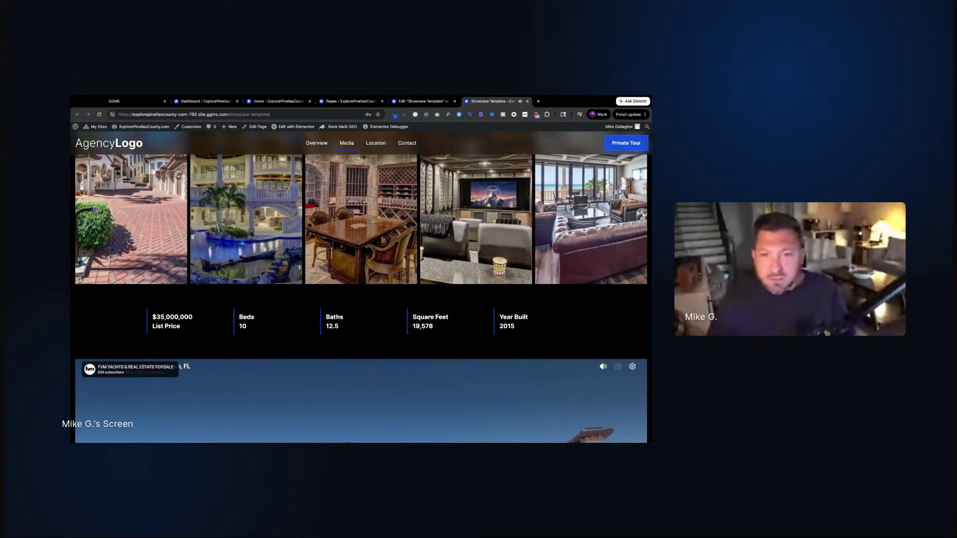
click(424, 102)
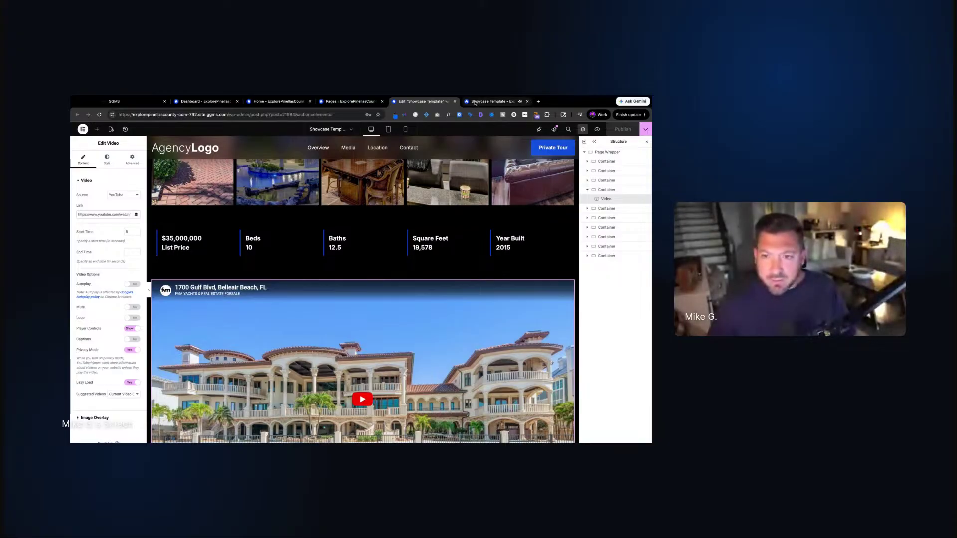
click(475, 102)
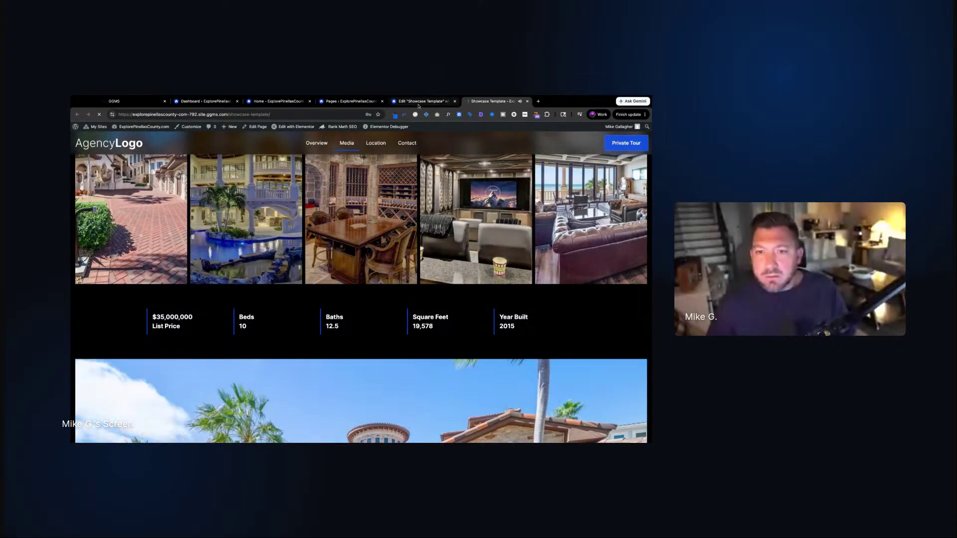
click(419, 103)
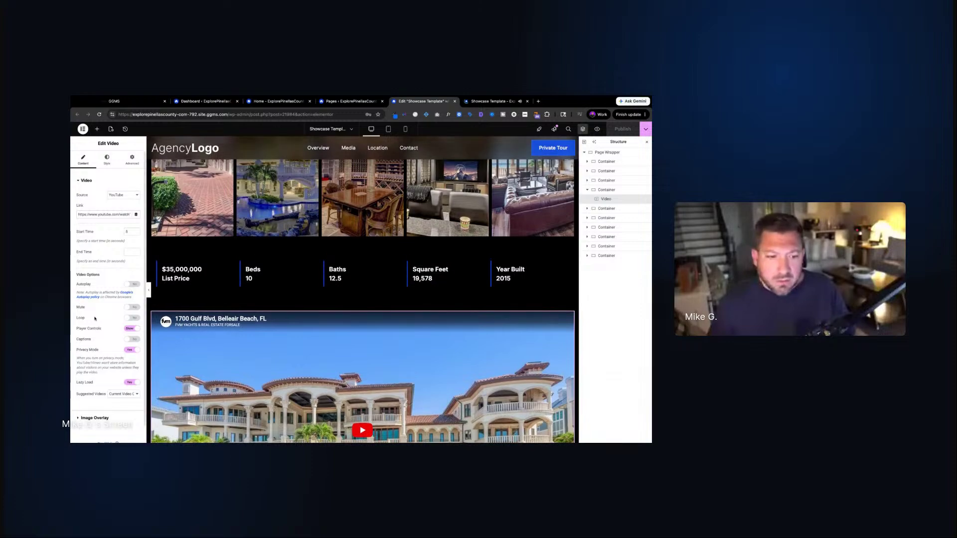
scroll(191, 307, down, 5)
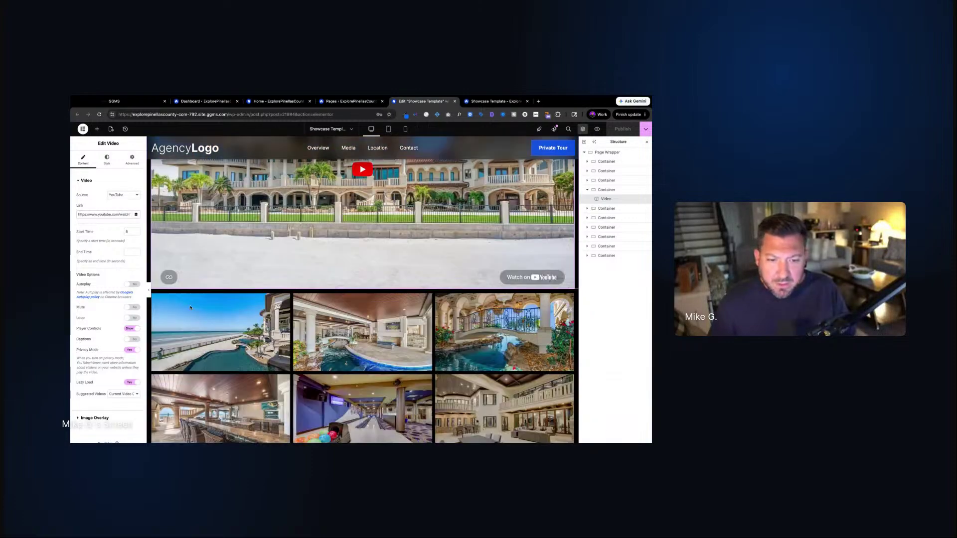
scroll(190, 306, down, 4)
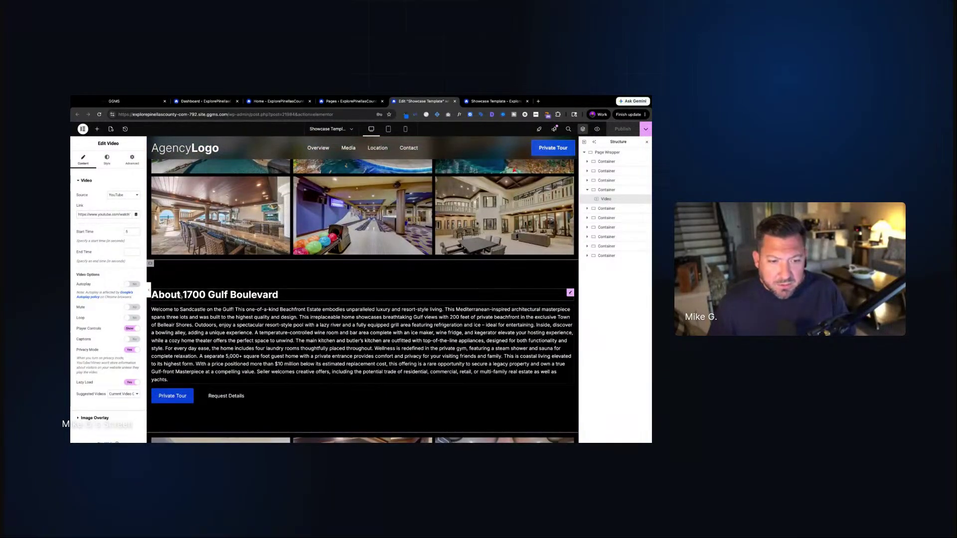
right_click(200, 298)
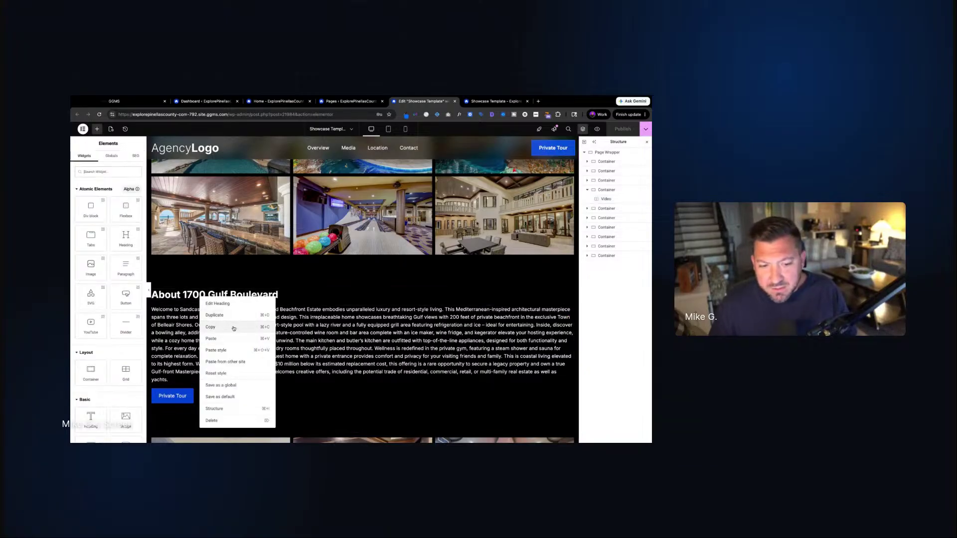
click(233, 327)
scroll(166, 287, up, 10)
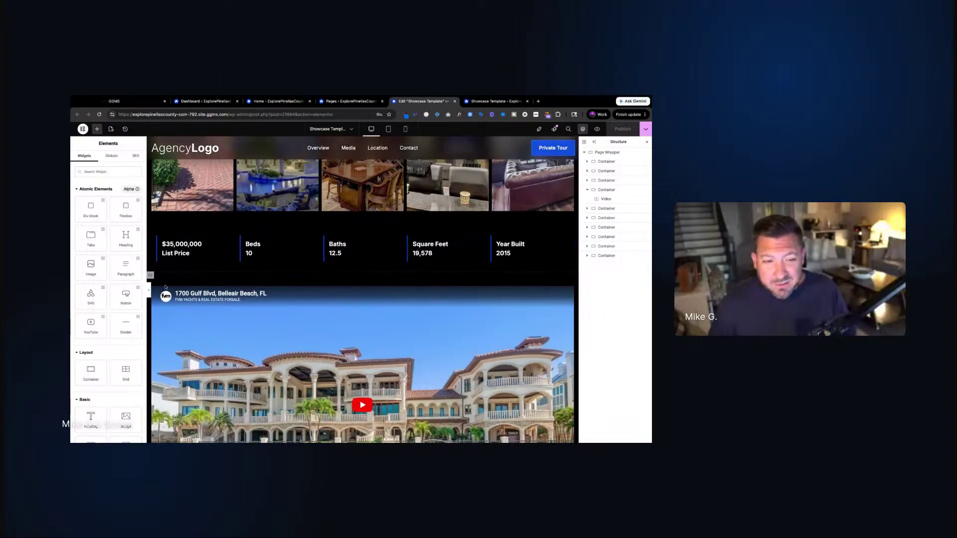
right_click(150, 275)
click(183, 329)
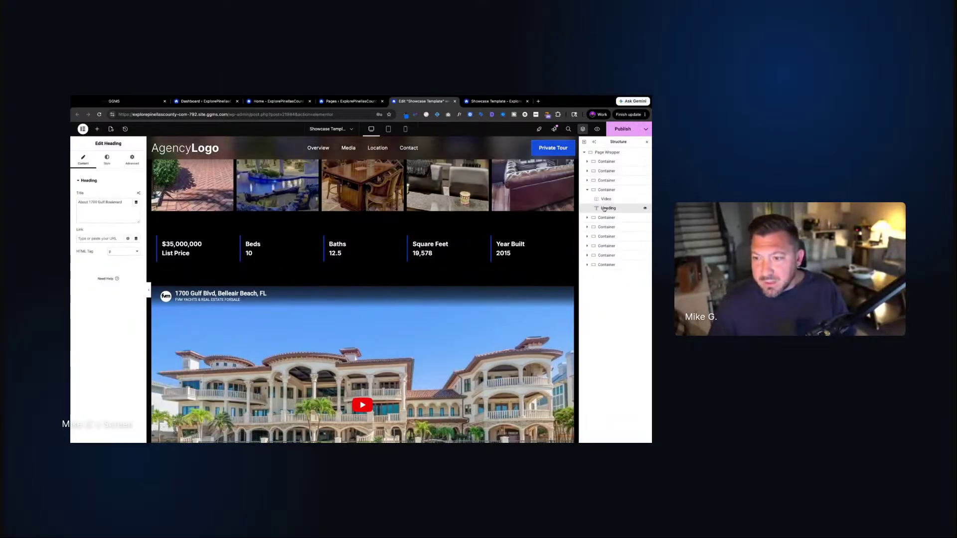
drag(604, 209, 606, 198)
Copy the About description paragraph and paste it above the video too
scroll(292, 291, down, 3)
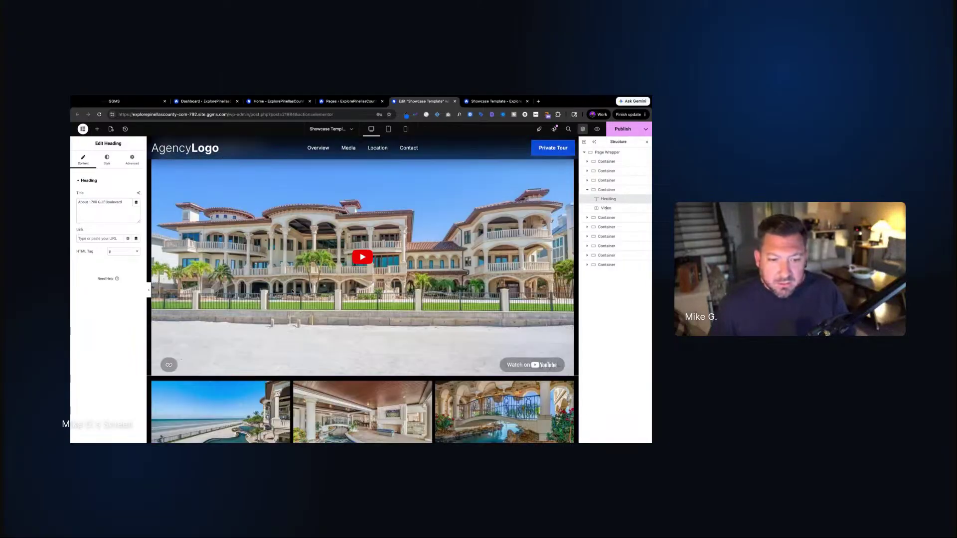
scroll(292, 291, down, 10)
right_click(220, 316)
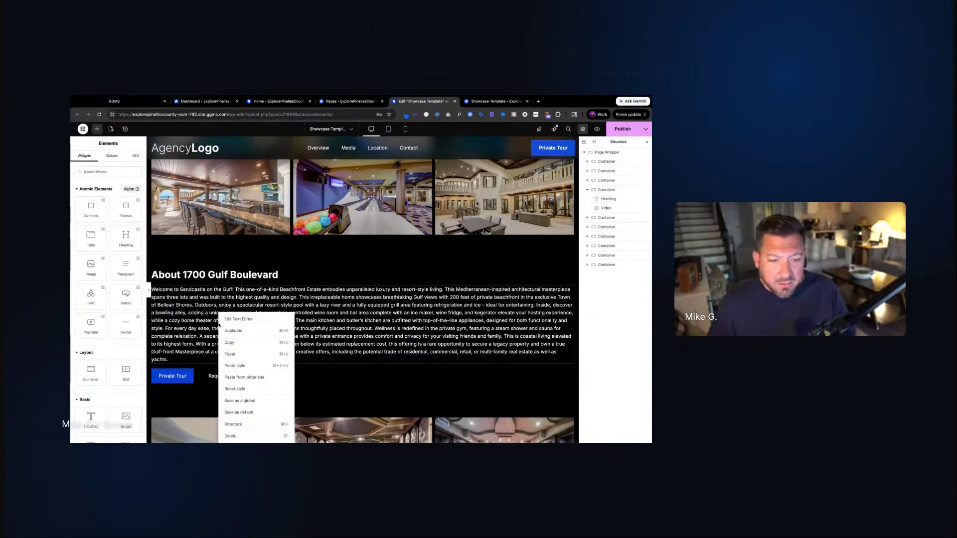
click(247, 342)
scroll(274, 331, up, 5)
right_click(257, 294)
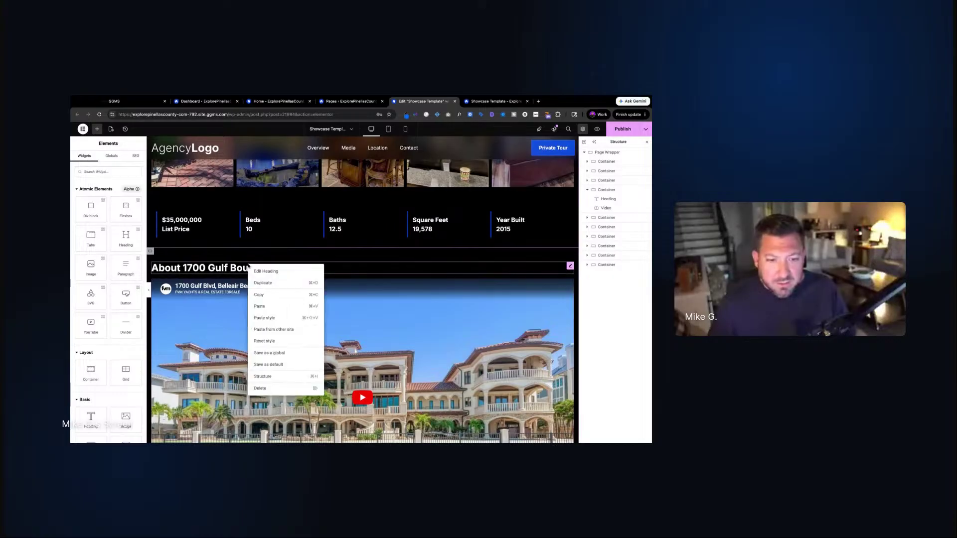
click(271, 306)
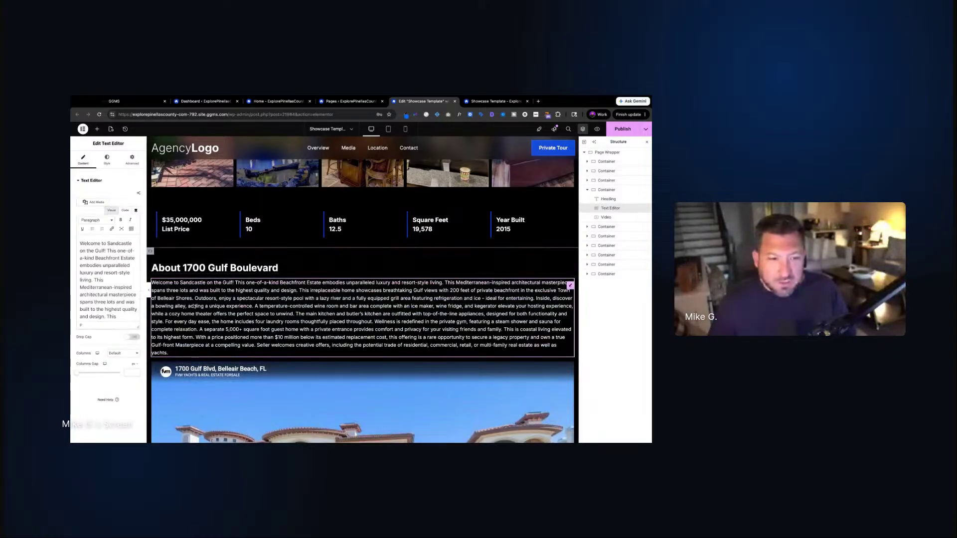
scroll(195, 306, down, 1)
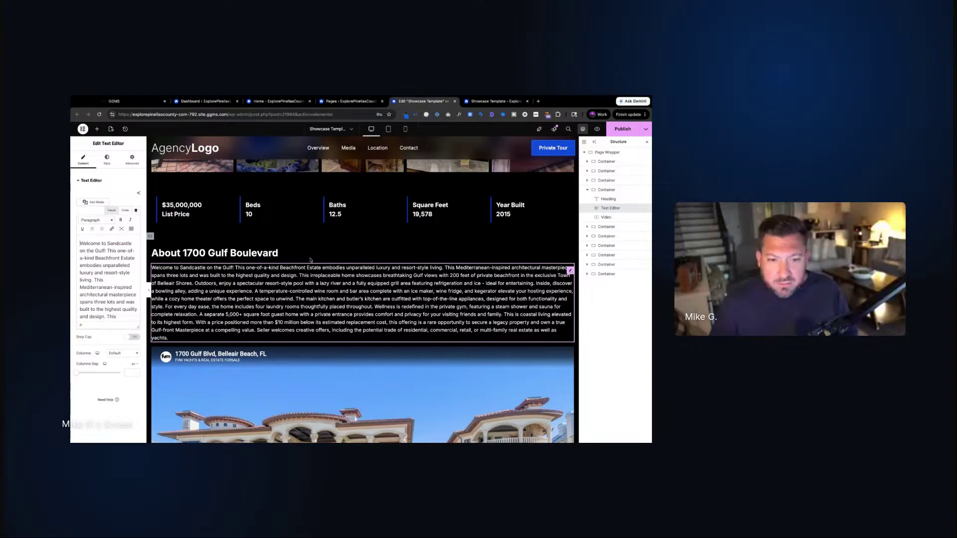
click(244, 253)
Retitle the copied heading above the video to 'Video Tour'
triple_click(243, 252)
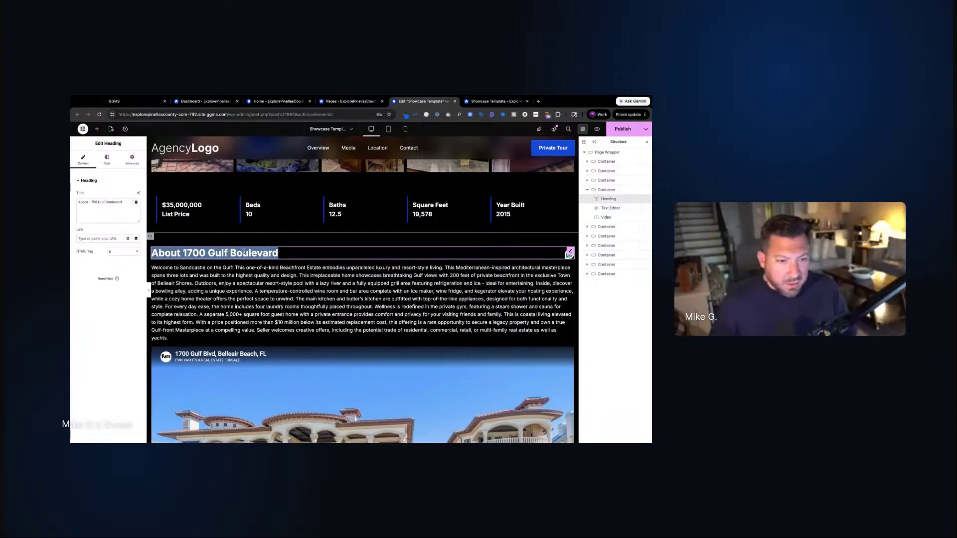
triple_click(107, 202)
key(super+alt+i)
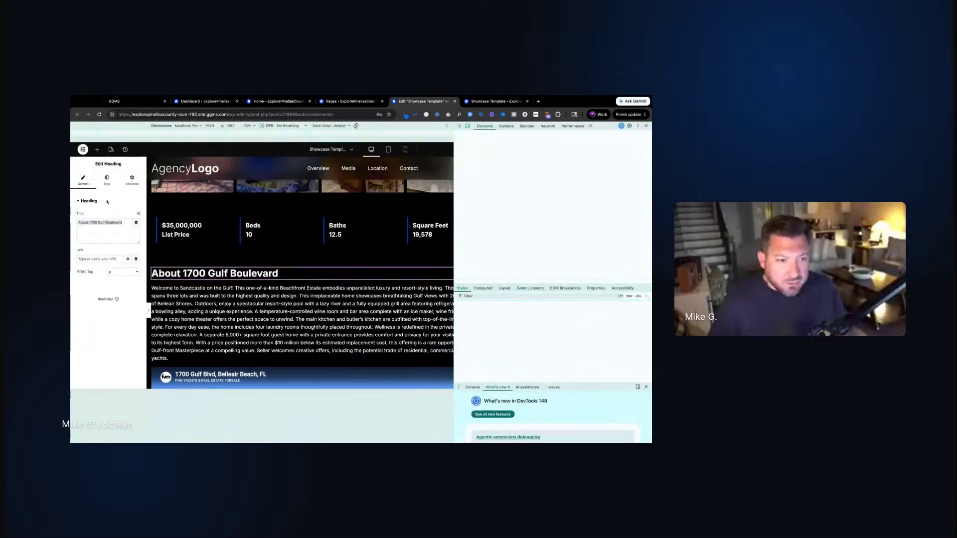
click(646, 125)
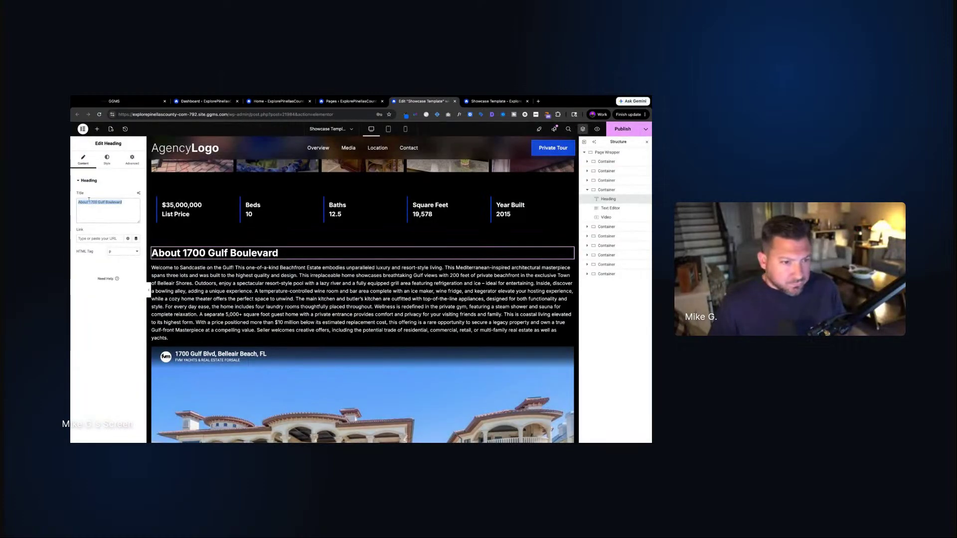
text(Video Tour)
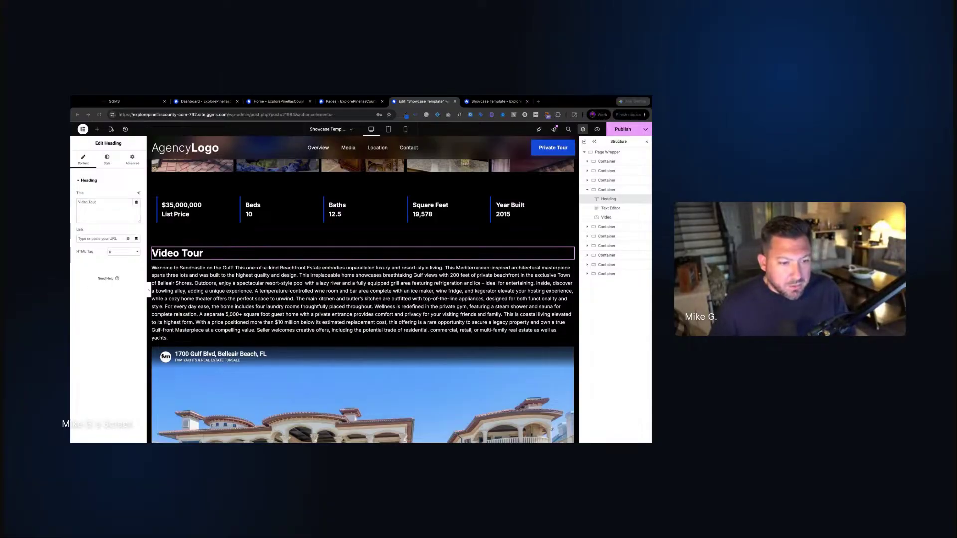
click(335, 320)
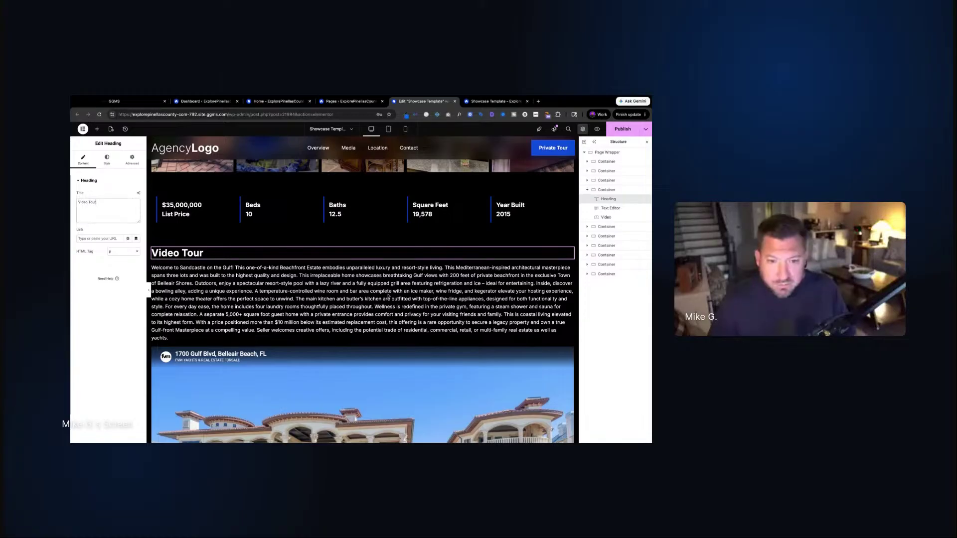
click(333, 319)
triple_click(101, 277)
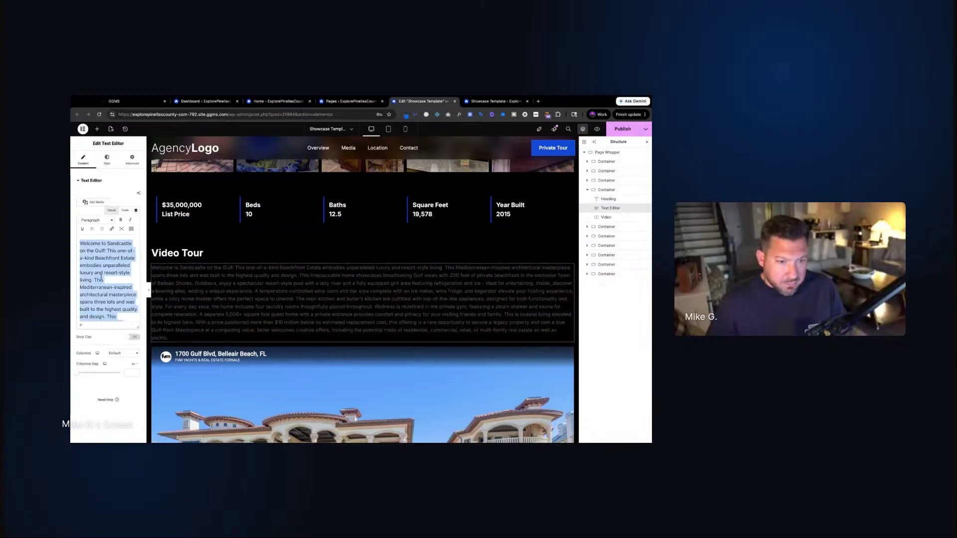
key(ctrl+v)
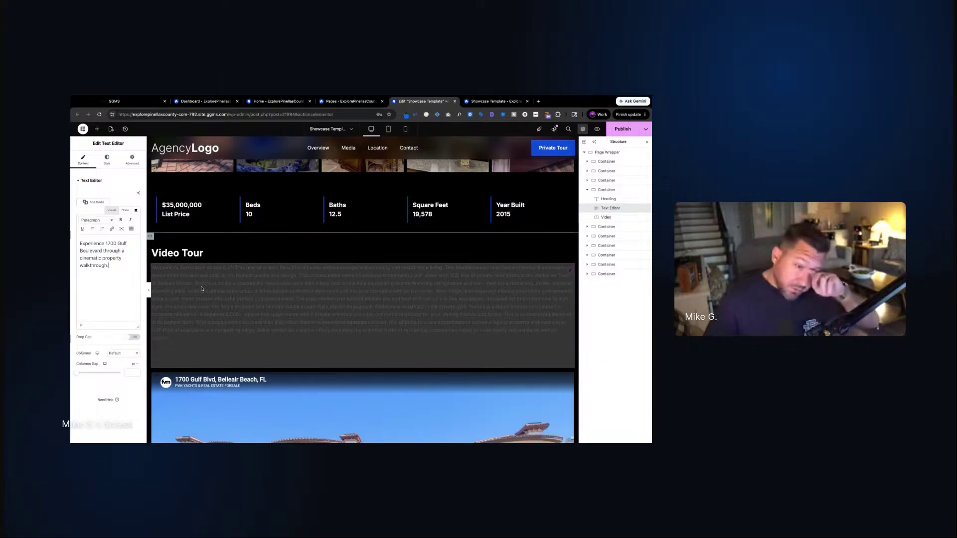
click(190, 252)
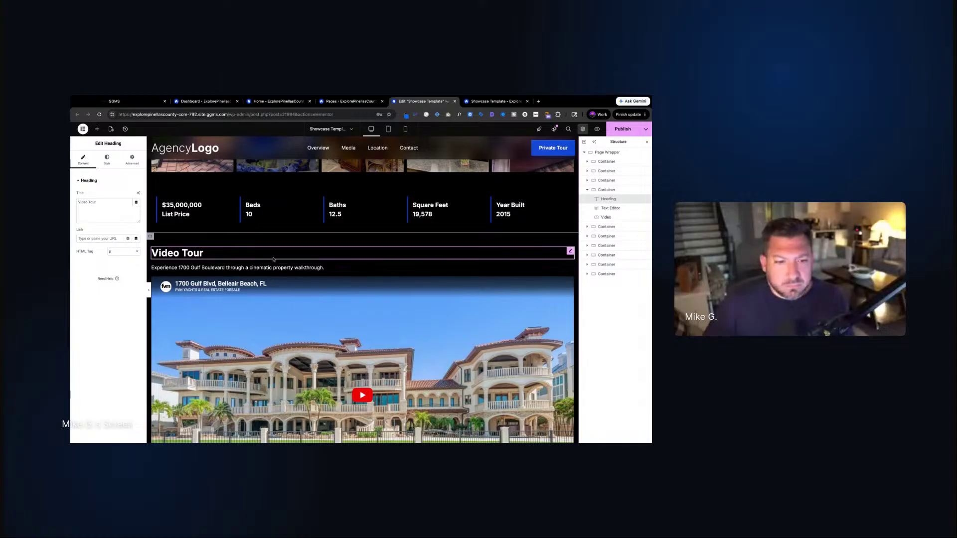
scroll(386, 207, up, 2)
scroll(384, 209, down, 3)
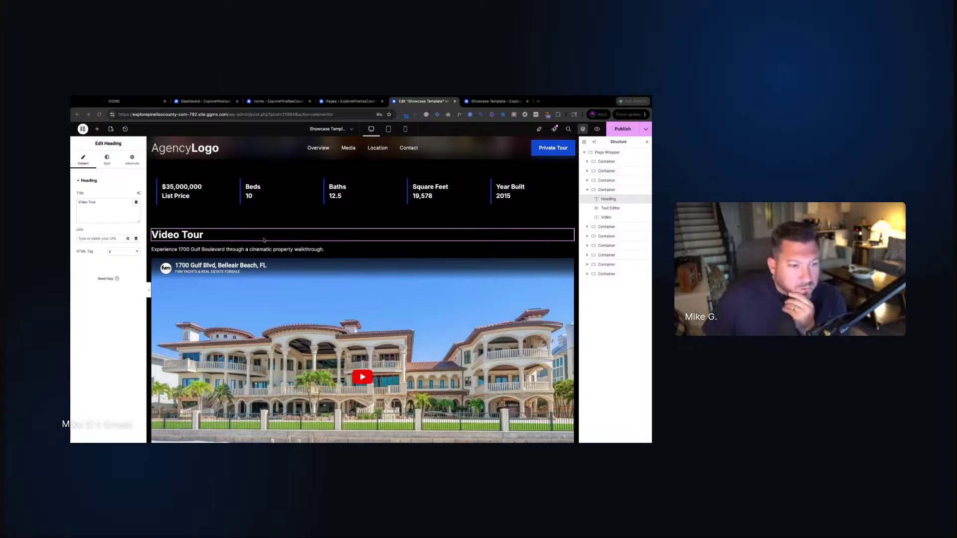
Scroll the editor canvas down past the video and gallery to the FAQ accordion and map
click(280, 241)
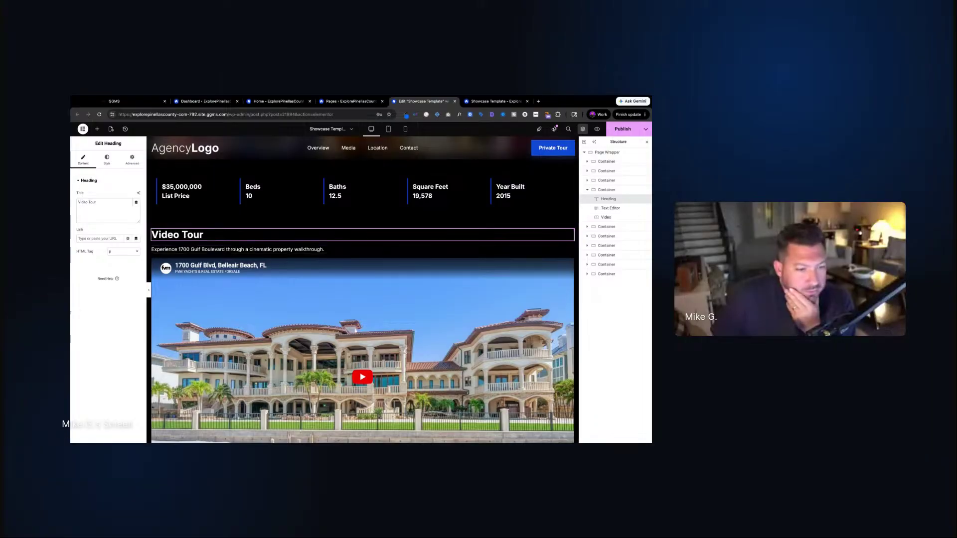
scroll(356, 184, up, 5)
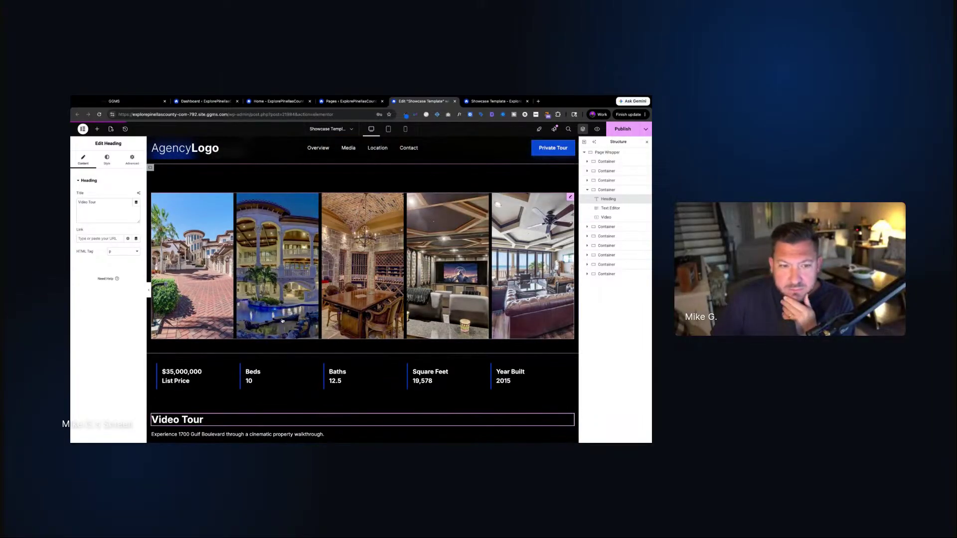
scroll(156, 241, up, 1)
scroll(155, 240, down, 4)
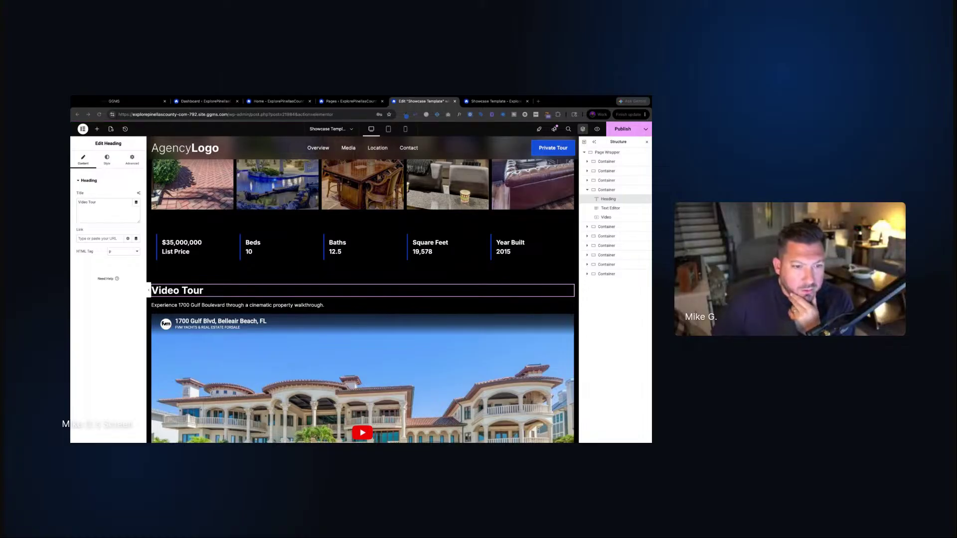
scroll(409, 365, down, 5)
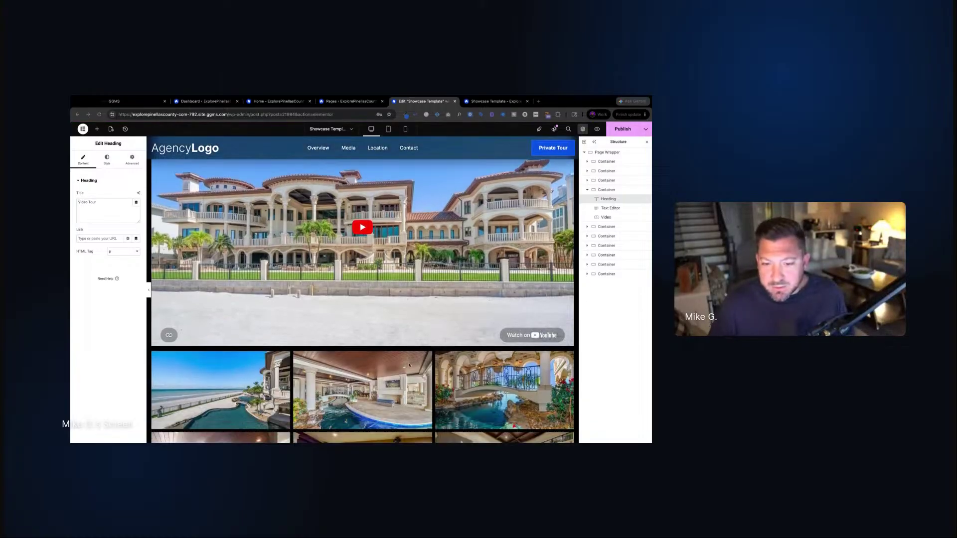
scroll(409, 366, down, 10)
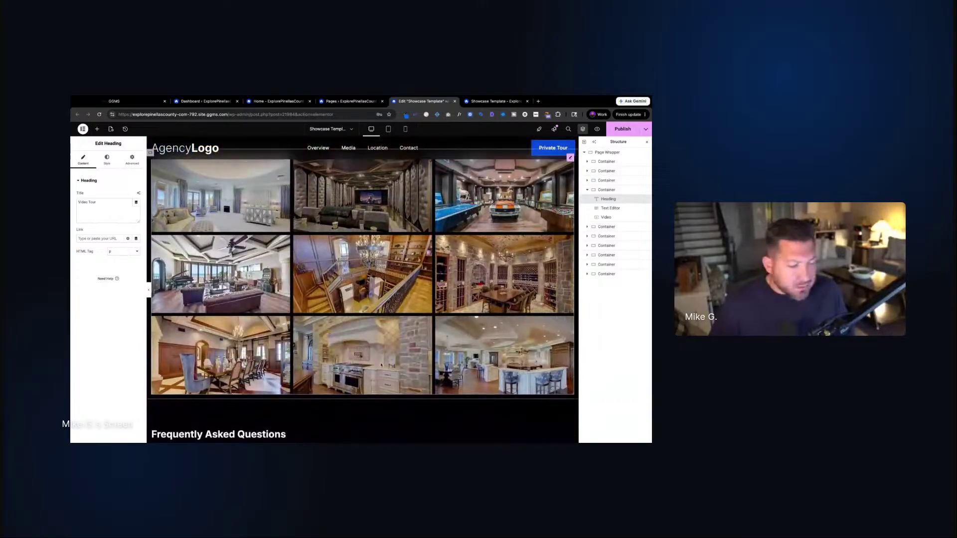
scroll(381, 365, down, 5)
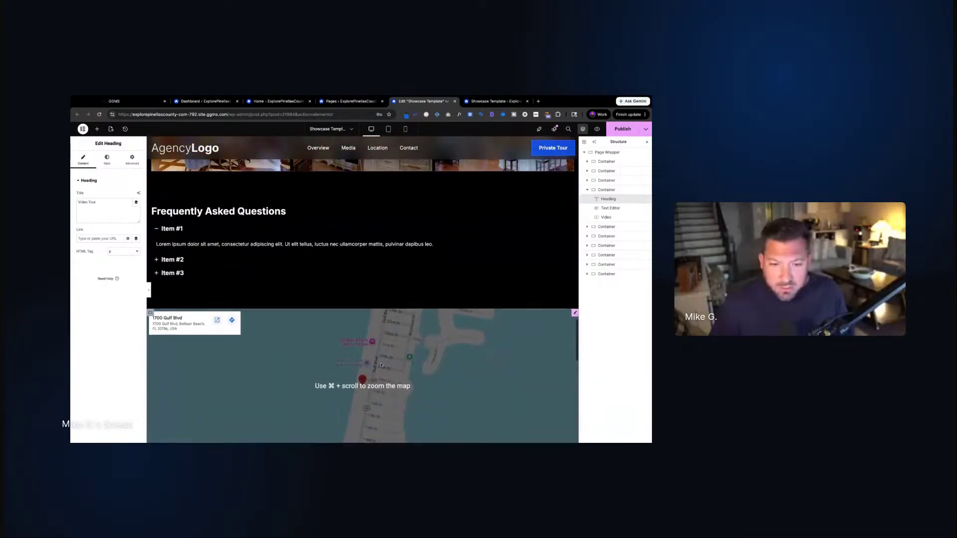
click(250, 233)
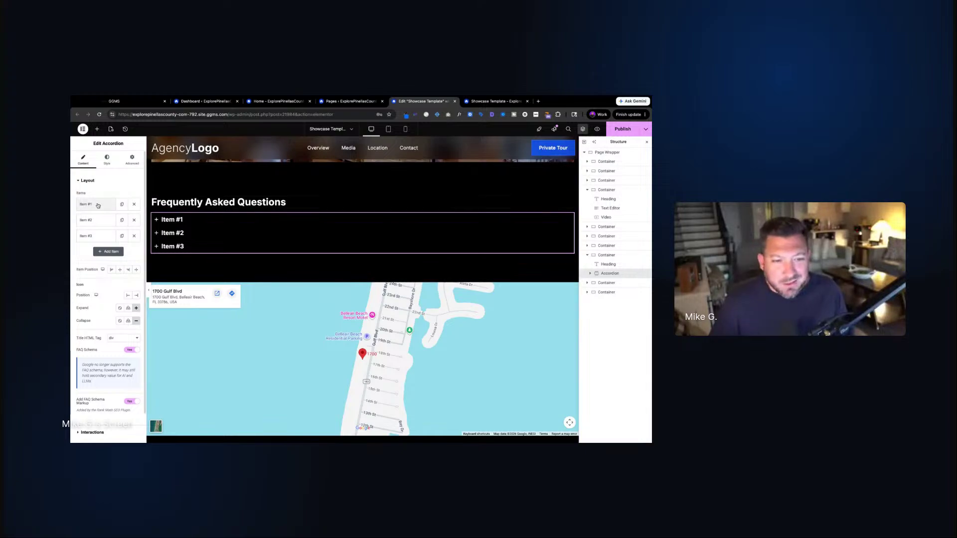
drag(104, 352, 74, 353)
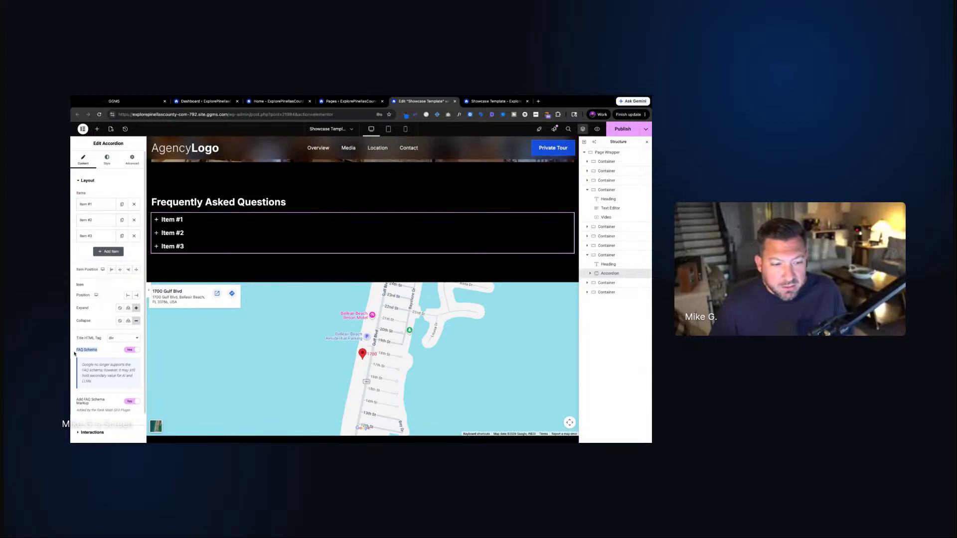
drag(91, 404, 77, 400)
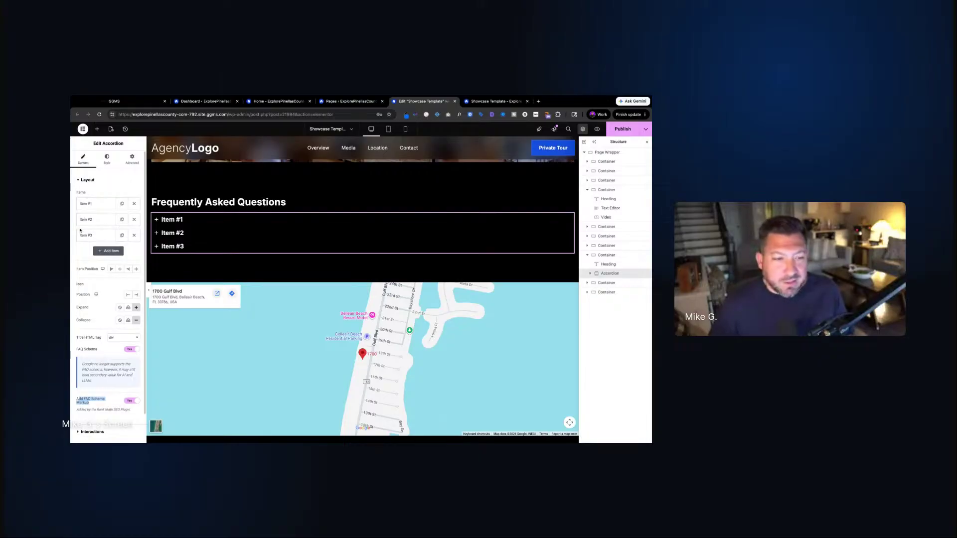
click(95, 203)
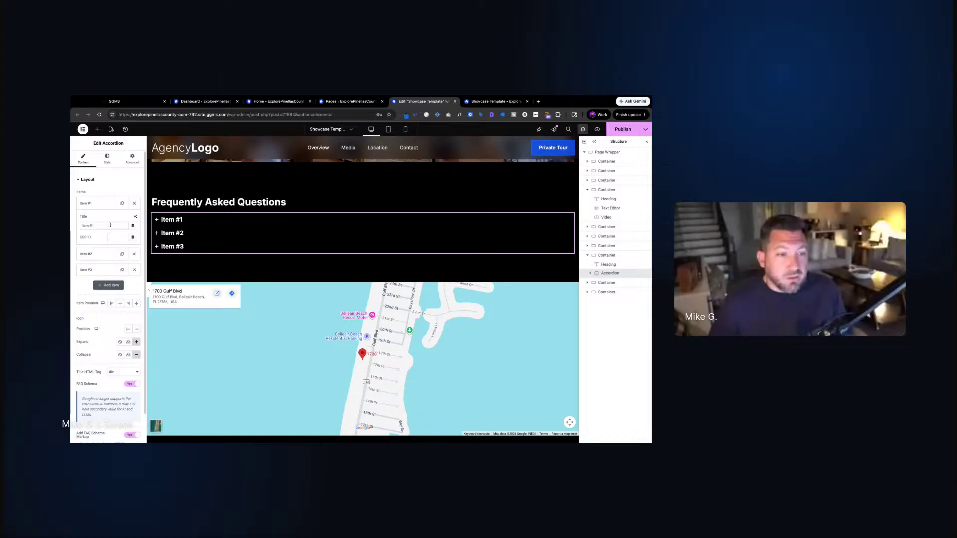
triple_click(111, 226)
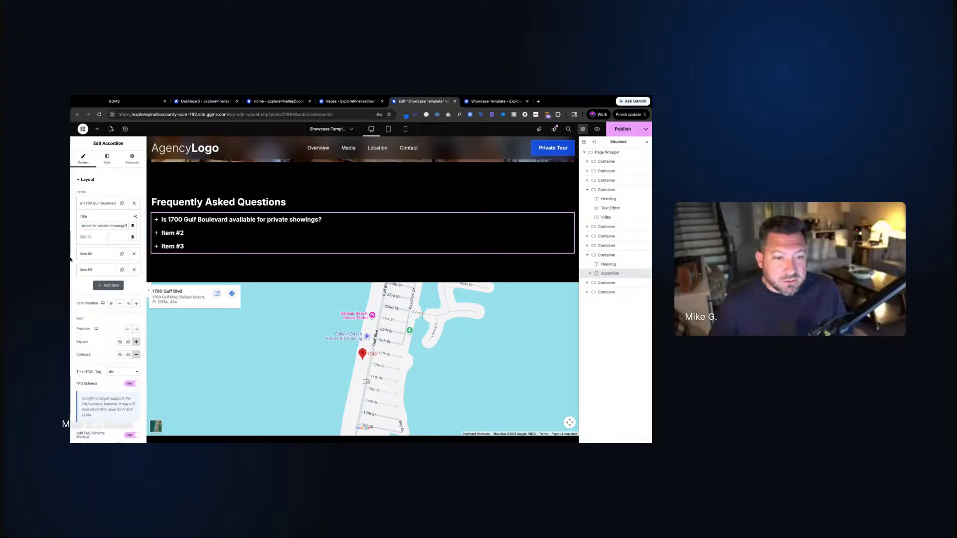
click(70, 259)
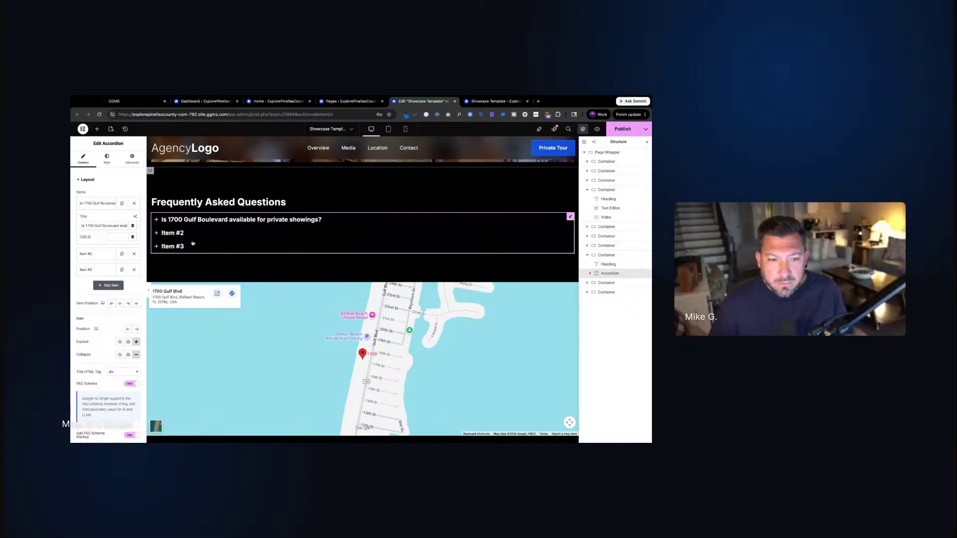
Make the third question about waterfront features and the second about floor plans
click(98, 270)
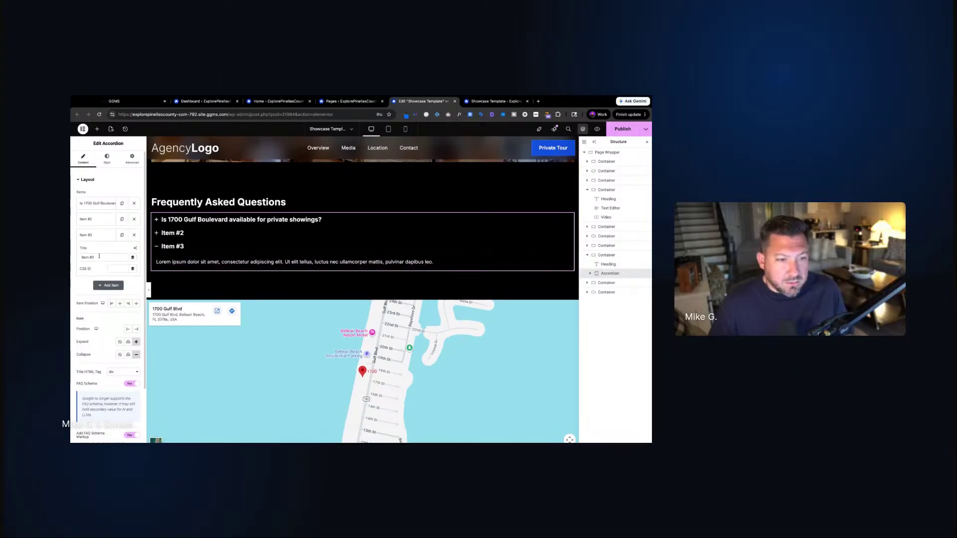
triple_click(99, 257)
text(What waterfront features does the estate include?)
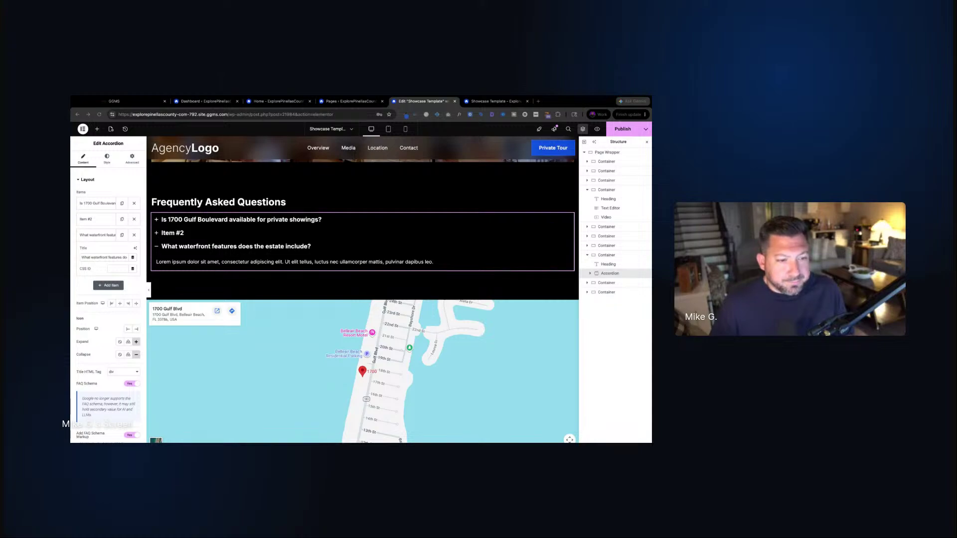
click(97, 220)
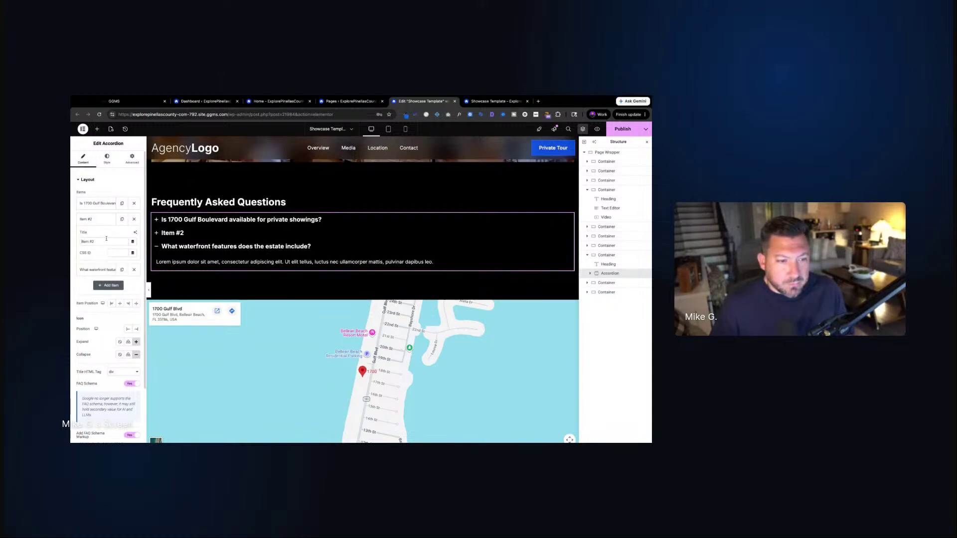
triple_click(101, 242)
text(Are floor plans available?)
Check the floor plans question on the canvas and publish the page
click(195, 234)
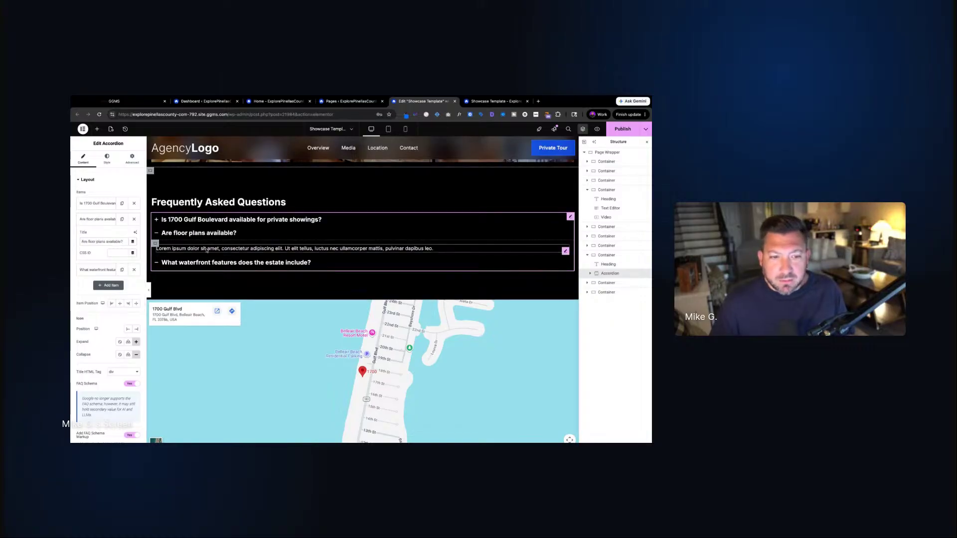
click(195, 234)
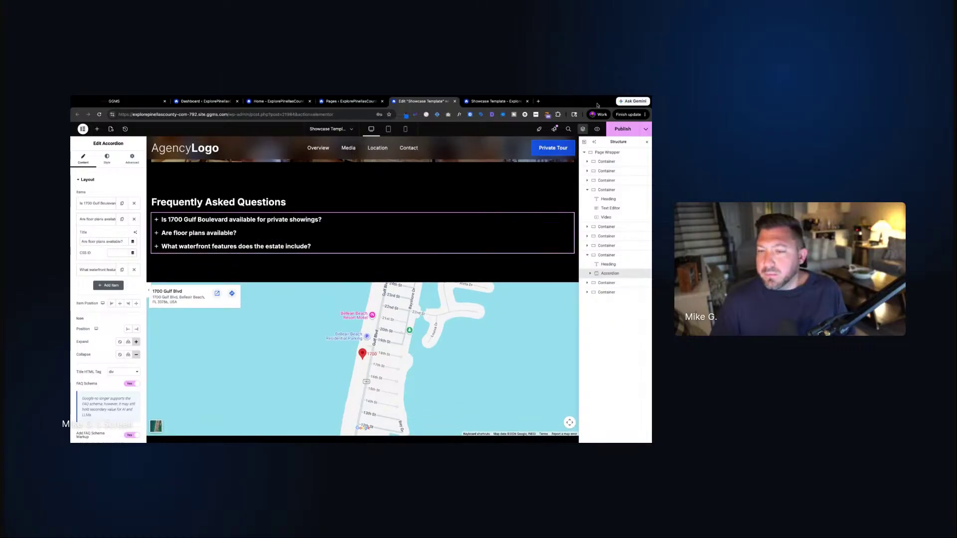
click(623, 130)
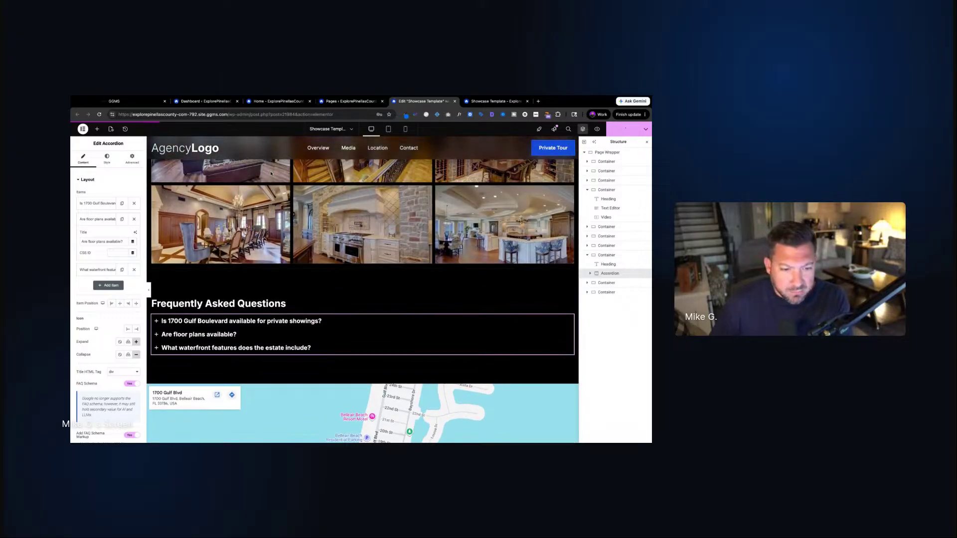
click(259, 305)
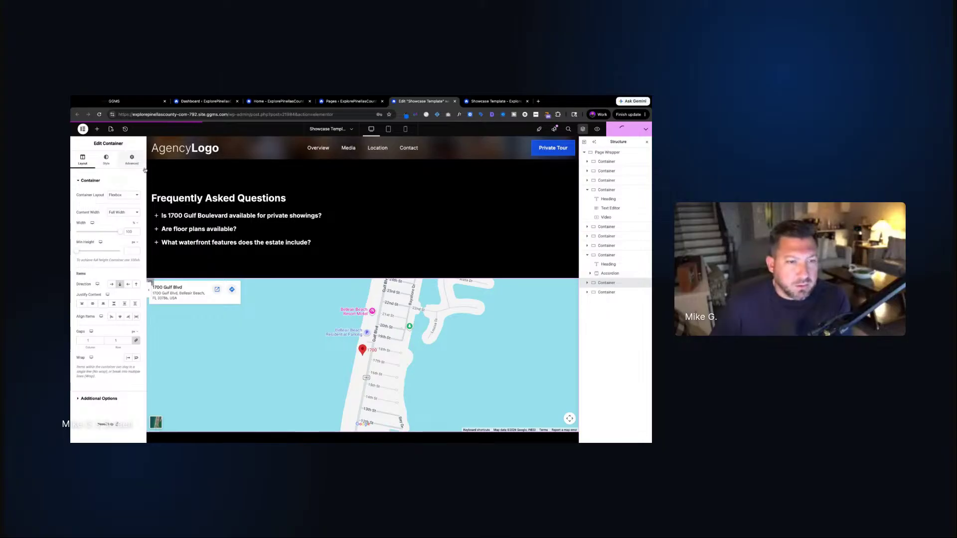
Copy the Video Tour heading into the map container, positioned above the Google map
click(588, 282)
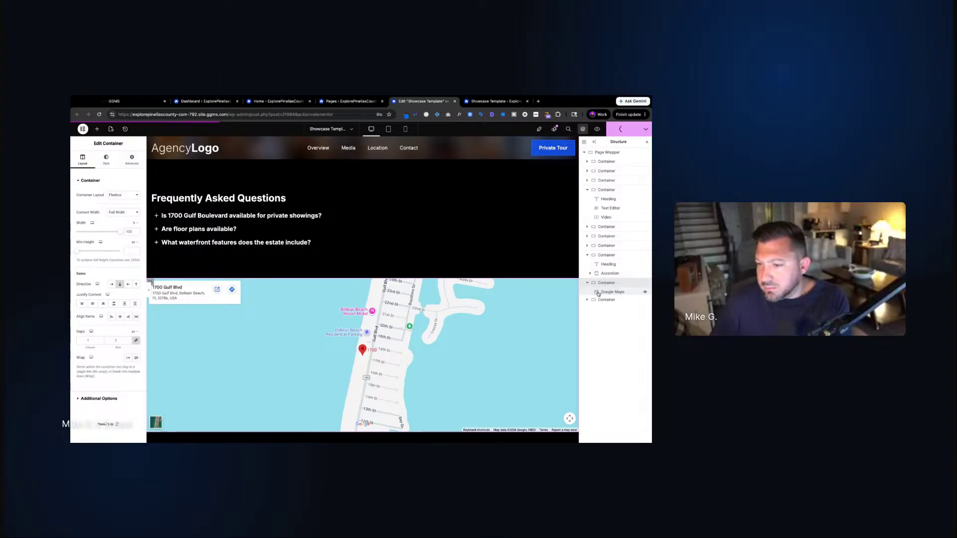
scroll(185, 312, up, 10)
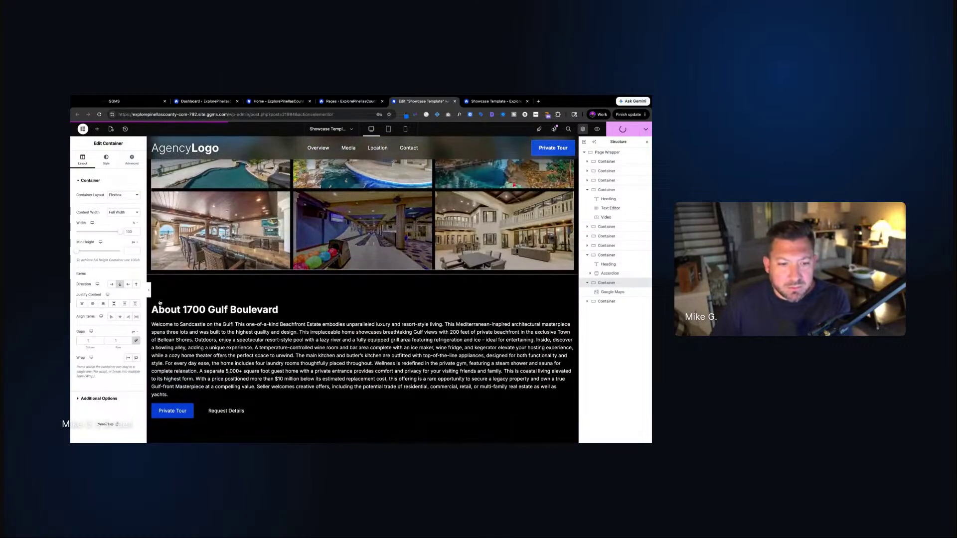
scroll(185, 313, up, 8)
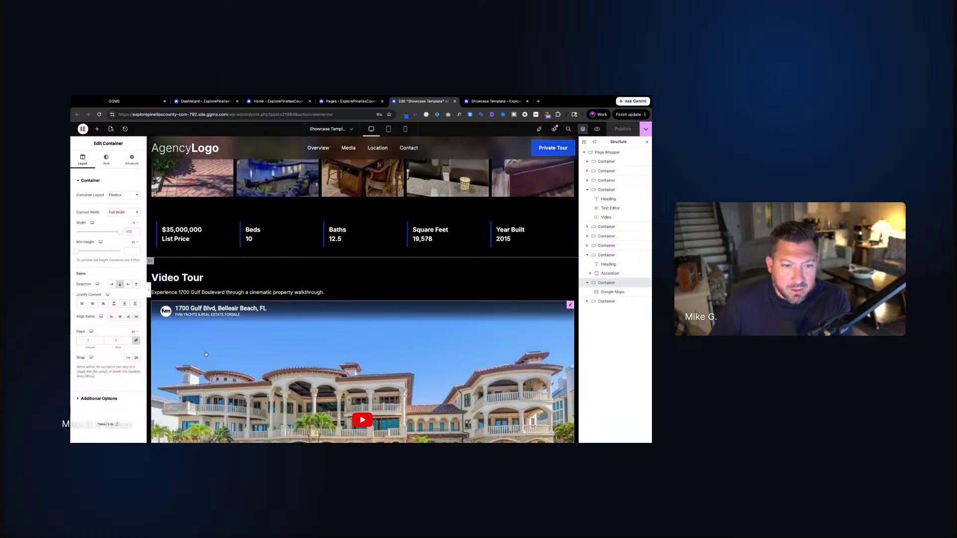
right_click(172, 281)
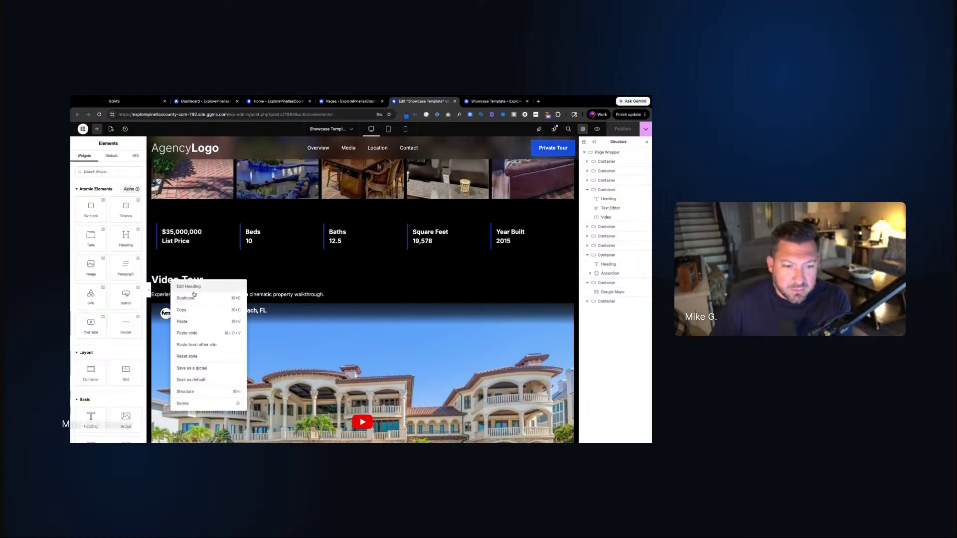
click(183, 310)
scroll(278, 295, down, 10)
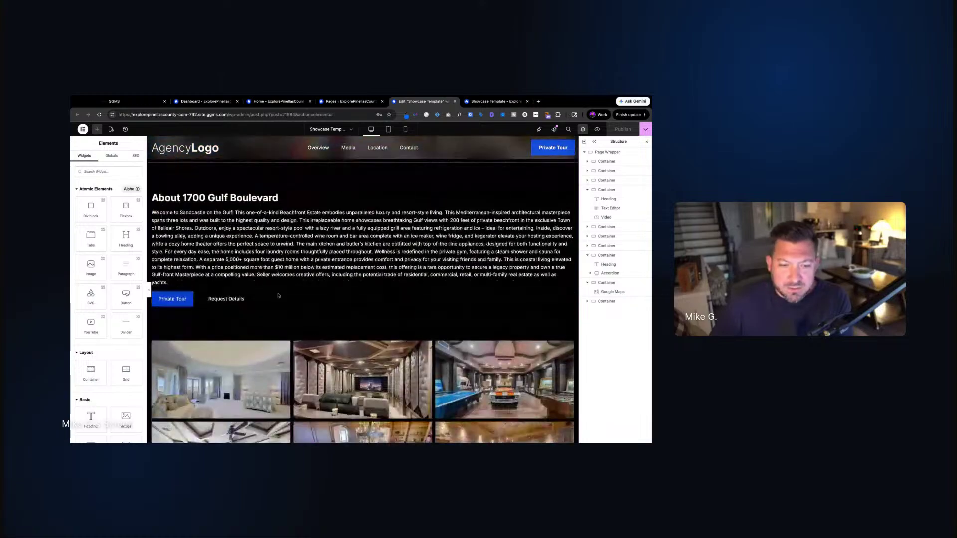
scroll(278, 295, down, 3)
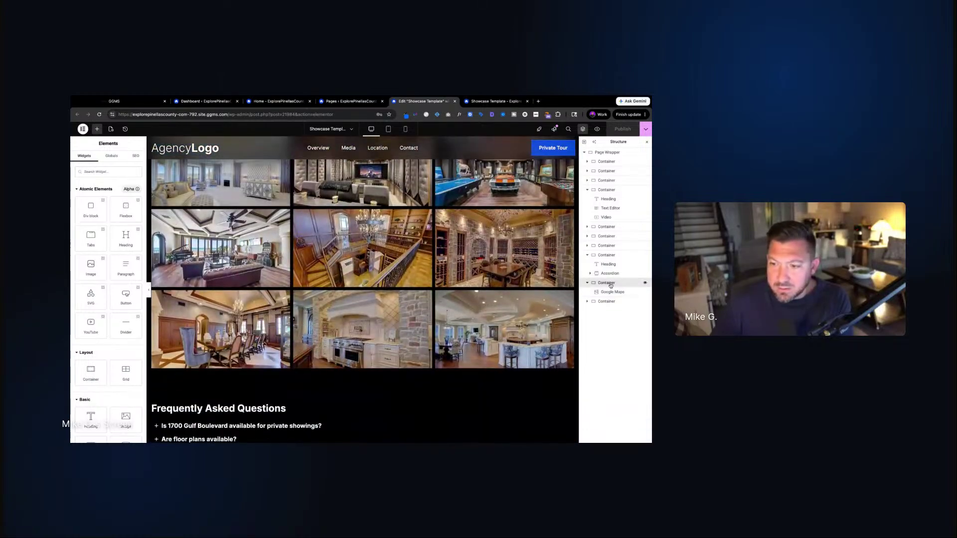
right_click(609, 283)
click(618, 338)
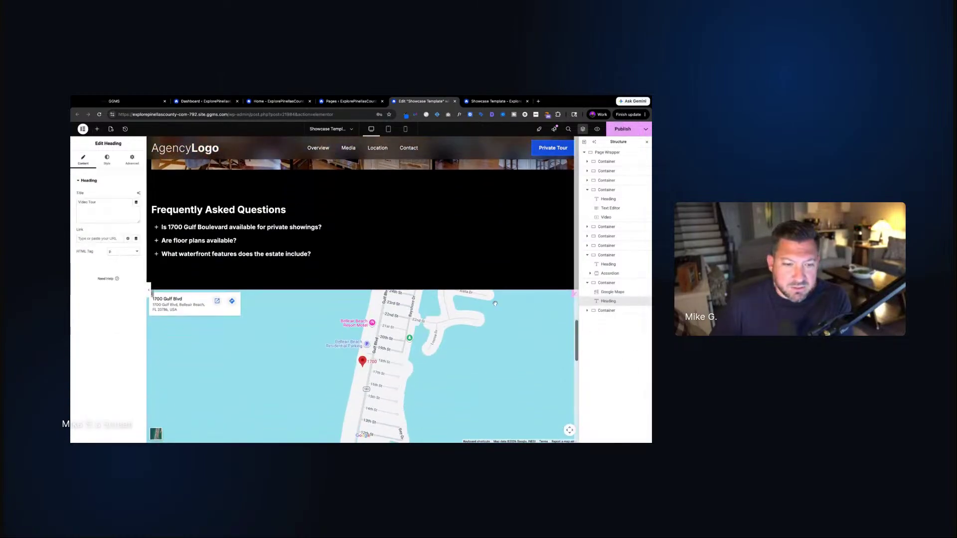
drag(608, 301, 609, 289)
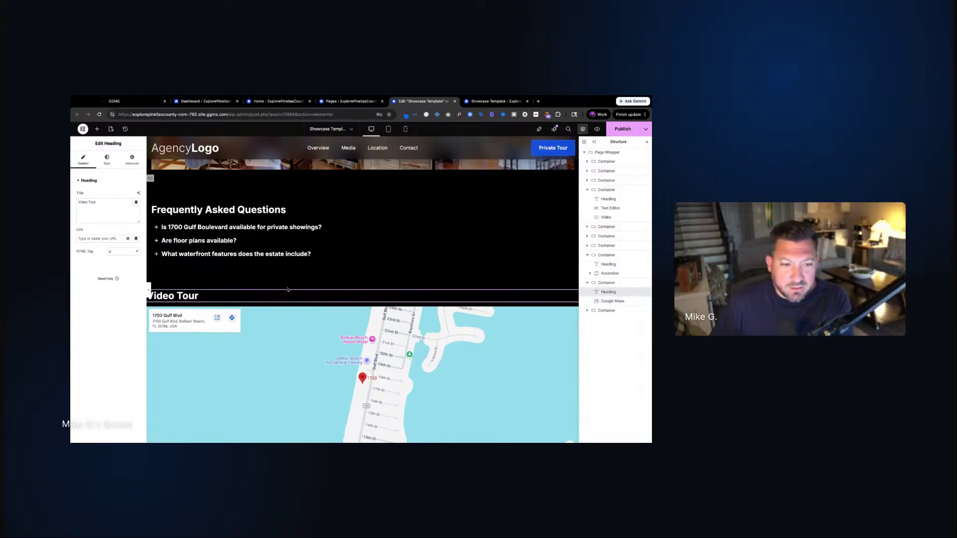
Copy the walkthrough caption and paste it under the new heading in the map section
scroll(261, 263, up, 10)
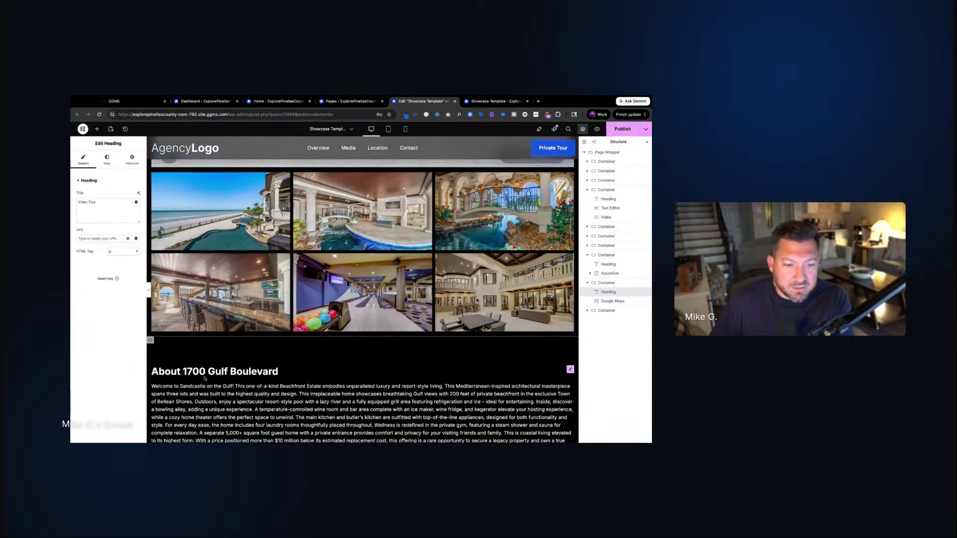
right_click(210, 376)
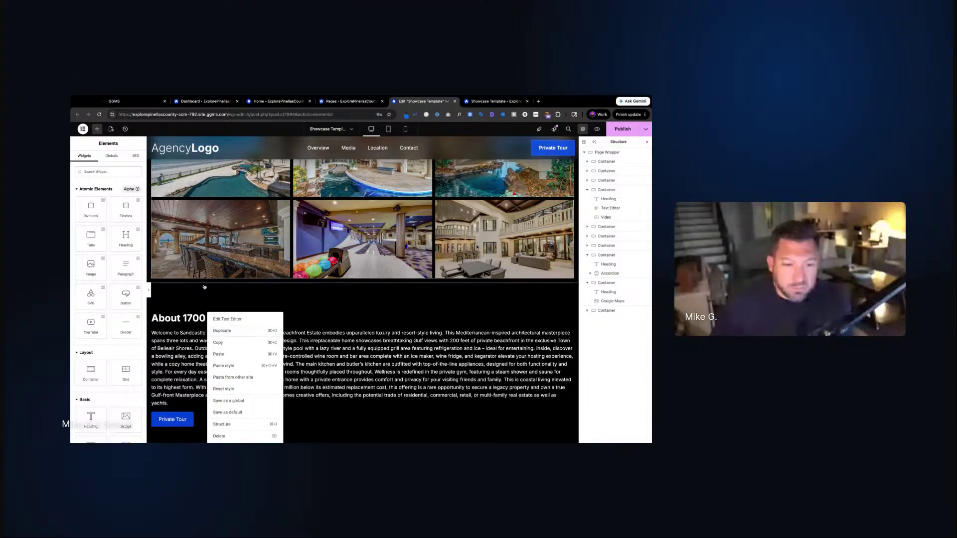
click(227, 319)
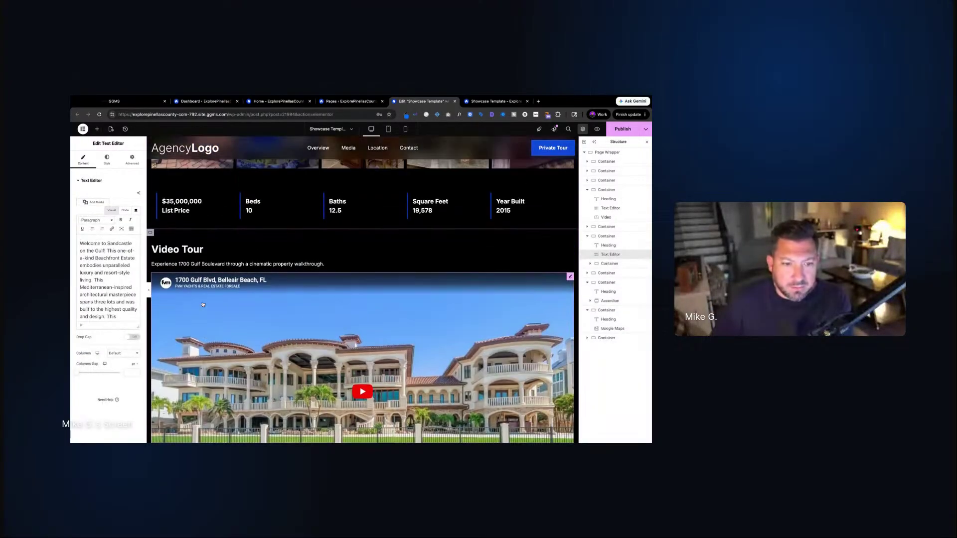
right_click(195, 257)
key(Escape)
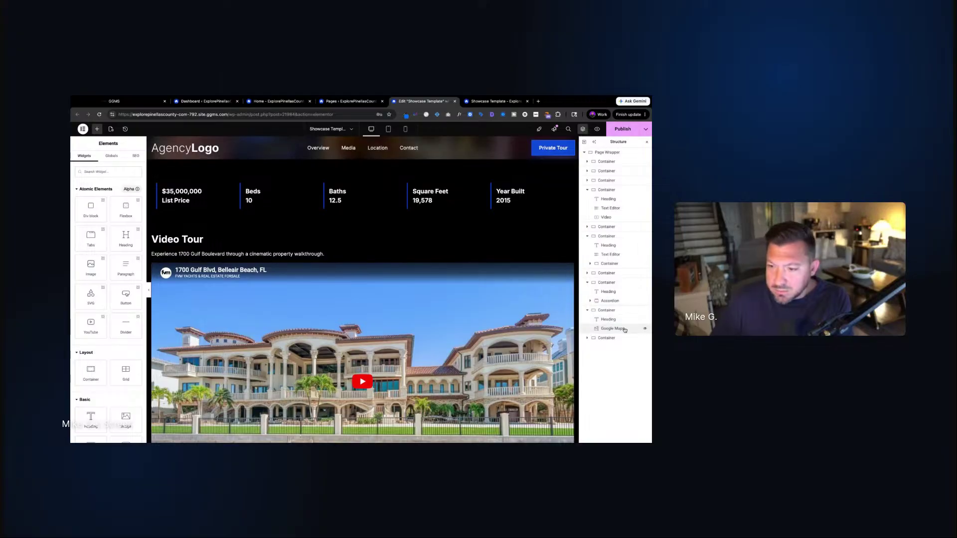
click(608, 319)
right_click(608, 319)
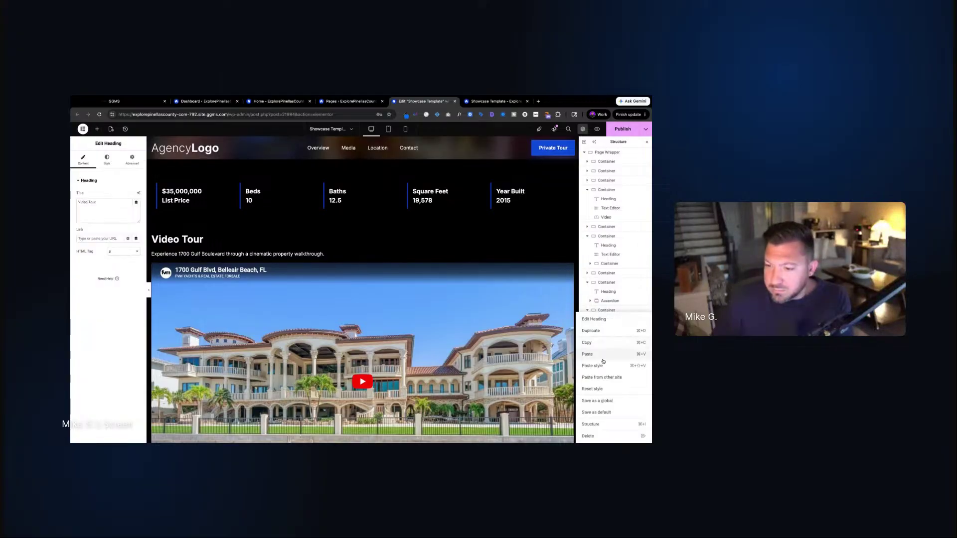
click(588, 355)
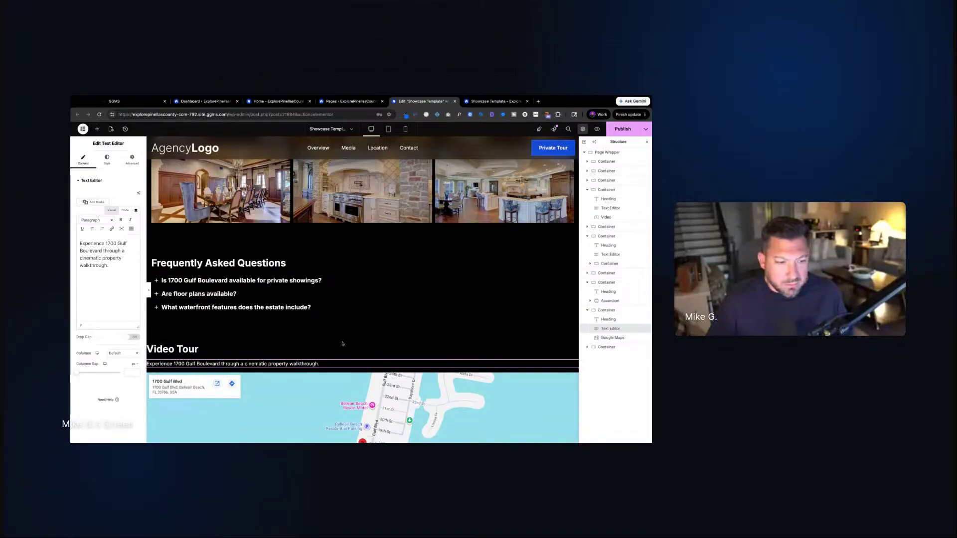
Change the pasted heading's title to 'The Location'
click(182, 352)
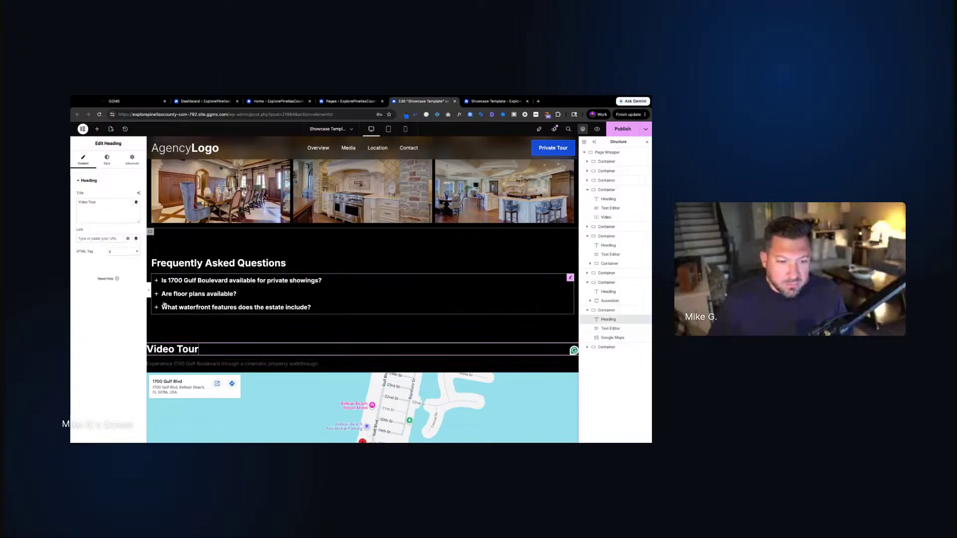
triple_click(102, 203)
text(The Location)
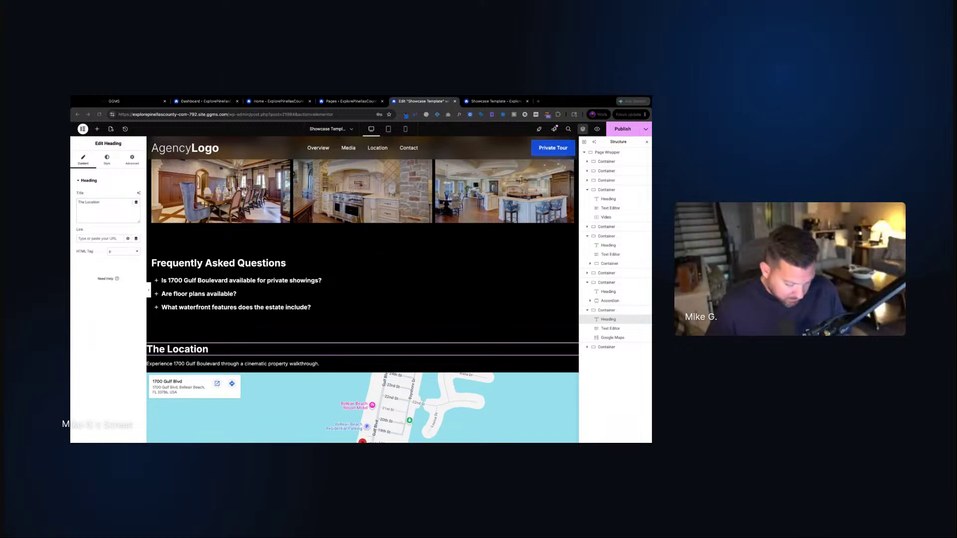
Paste the Belleair Beach shoreline description under it, publish, and view the live page
click(307, 363)
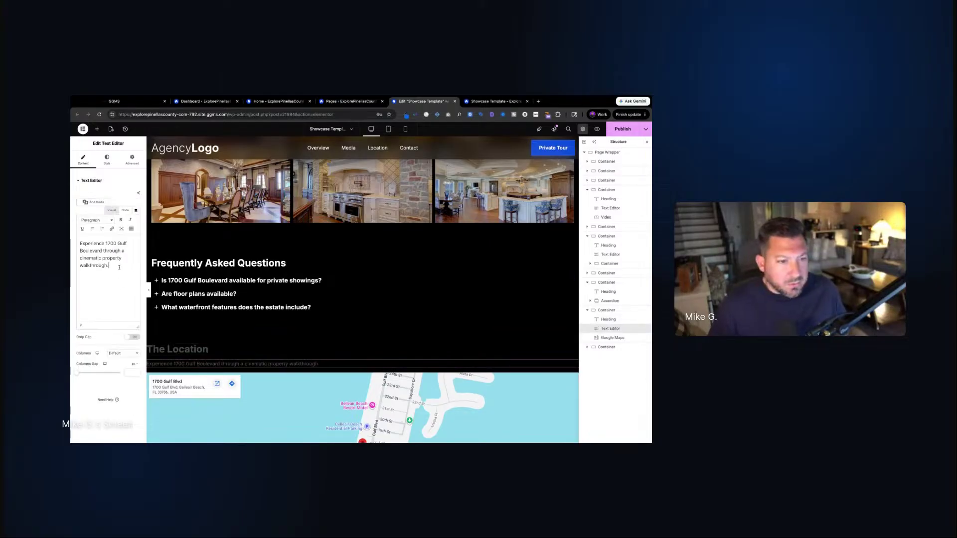
drag(109, 265, 75, 235)
text(Set along the Gulf-front shoreline of Belleair Beach, this estate offers privacy, waterfront access, and proximity to some of Pinellas County's most desirable coastal destinations.)
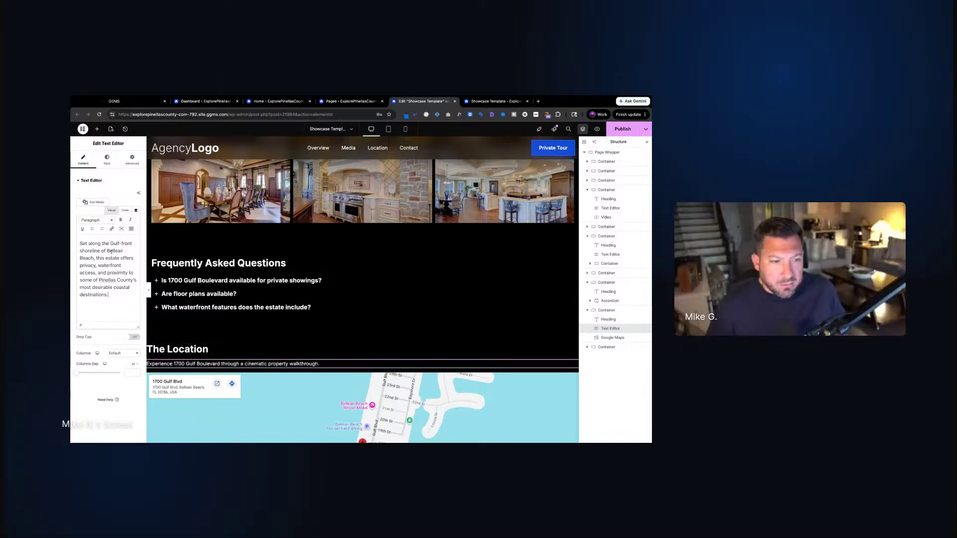
click(178, 350)
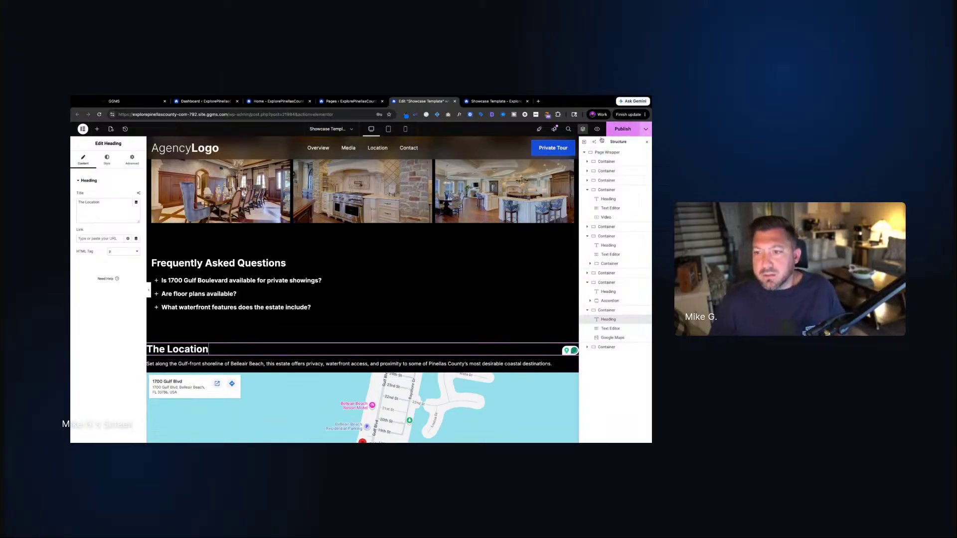
click(618, 131)
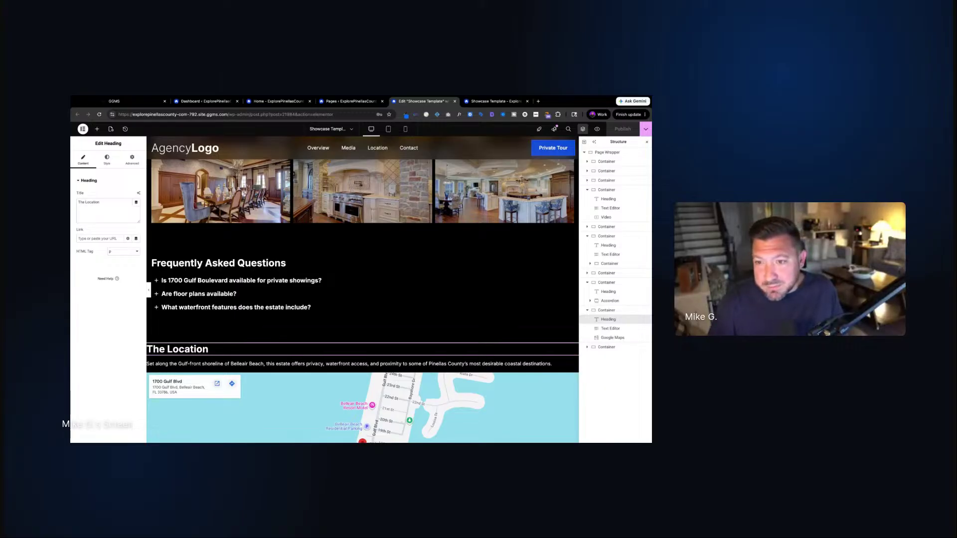
click(495, 102)
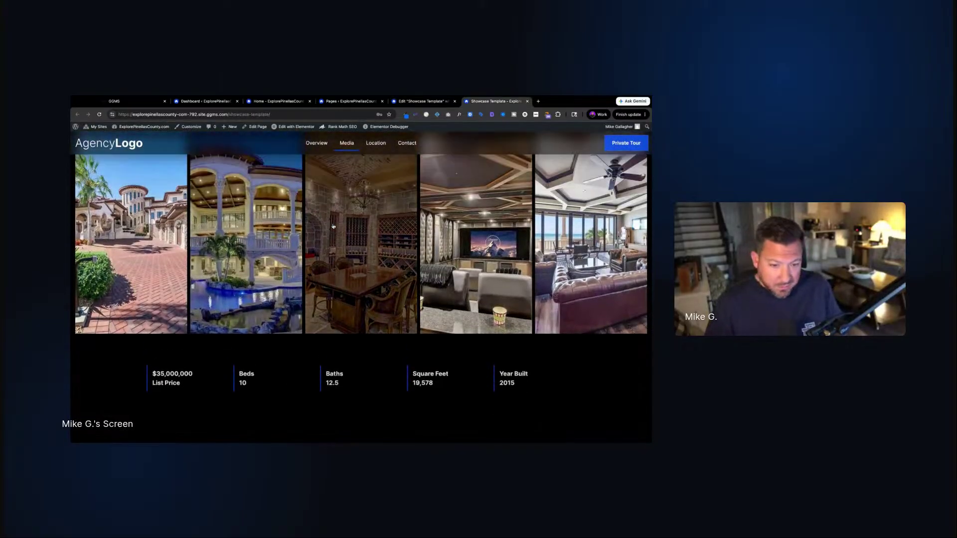
Reload the live page, review the FAQ, The Location and About sections, then return to the editor
key(super+r)
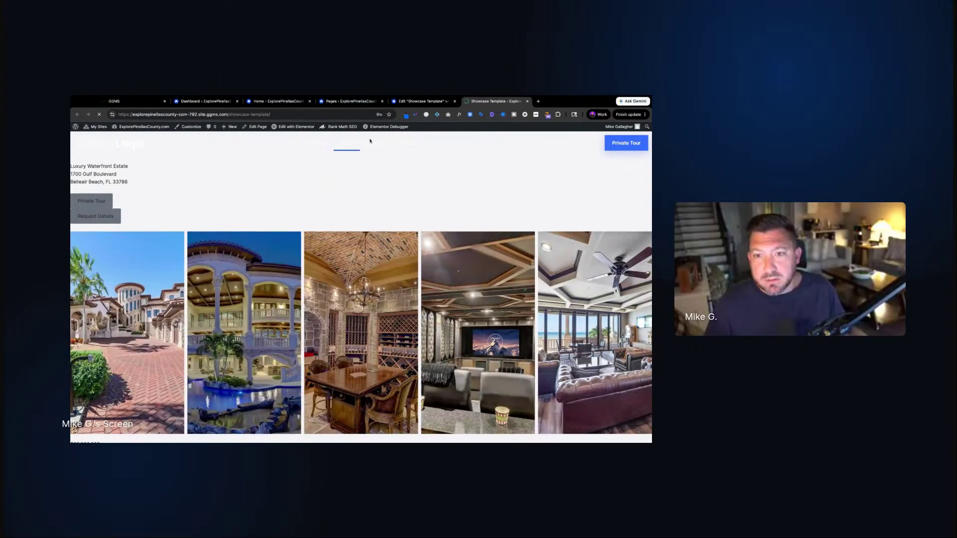
scroll(376, 250, down, 10)
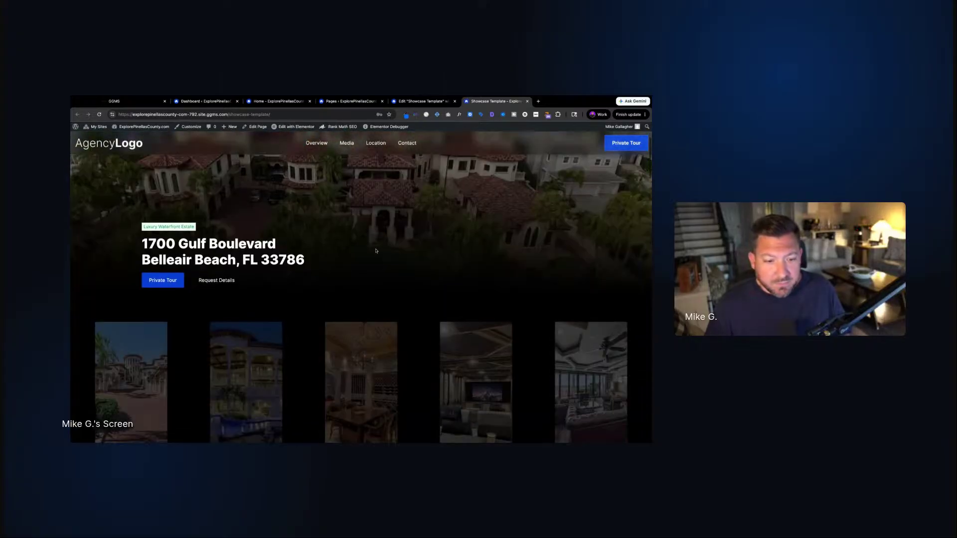
scroll(376, 251, down, 4)
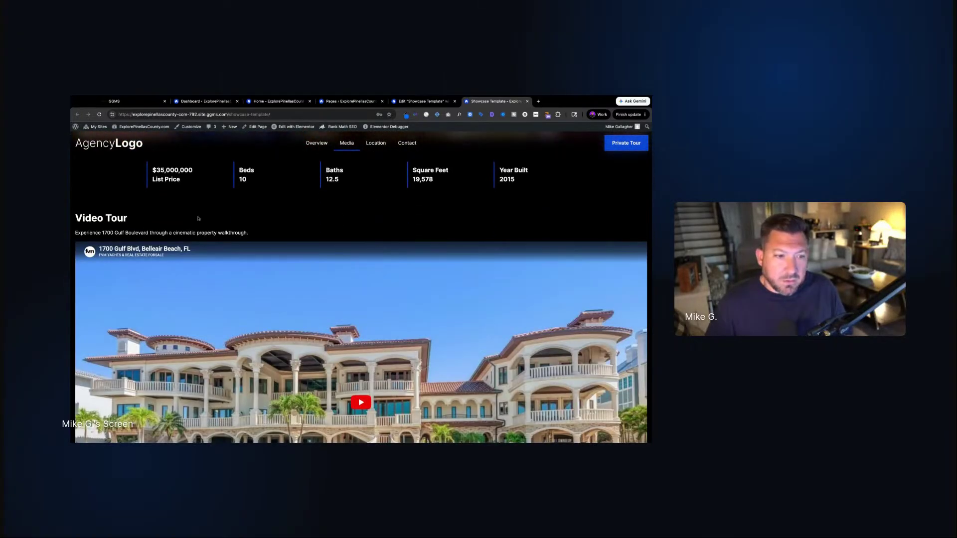
scroll(175, 221, up, 5)
scroll(272, 220, down, 10)
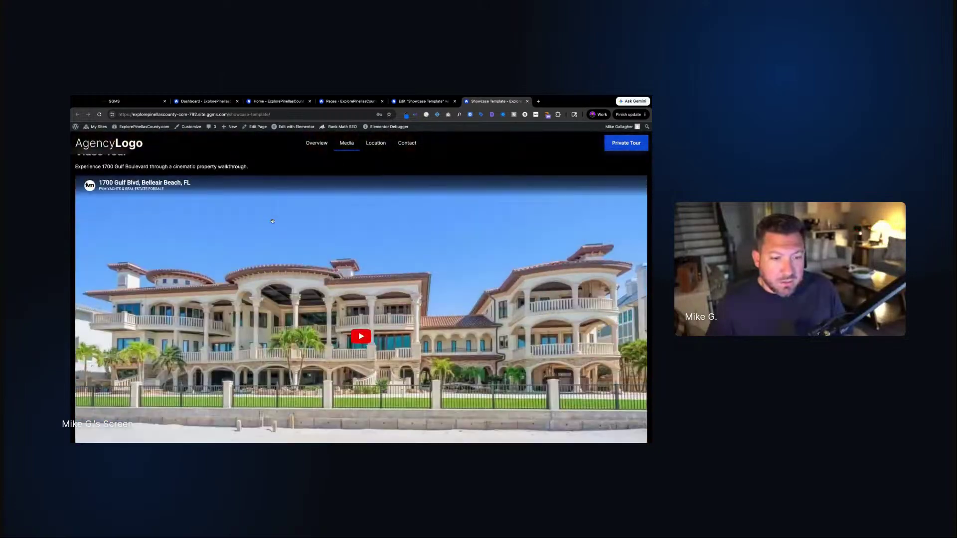
scroll(272, 220, down, 15)
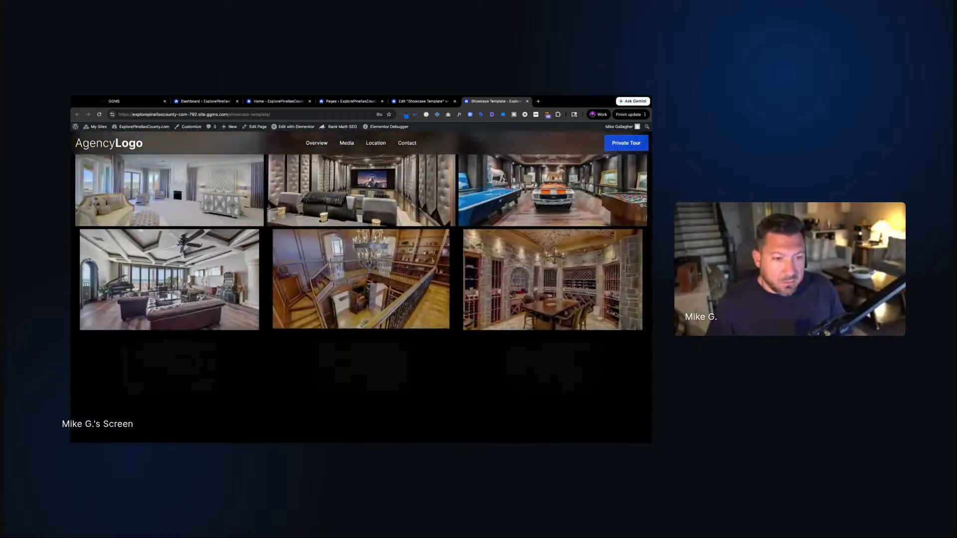
scroll(223, 311, down, 15)
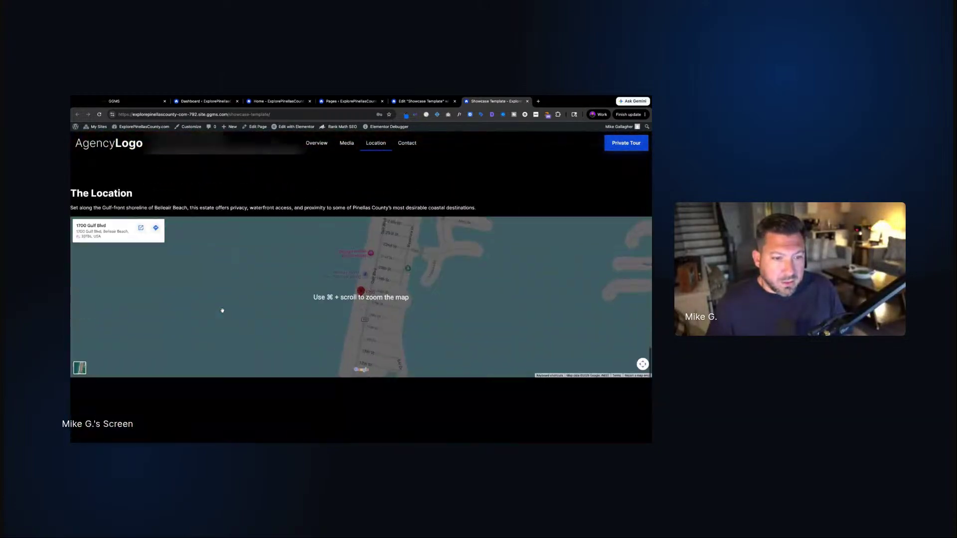
scroll(223, 310, up, 12)
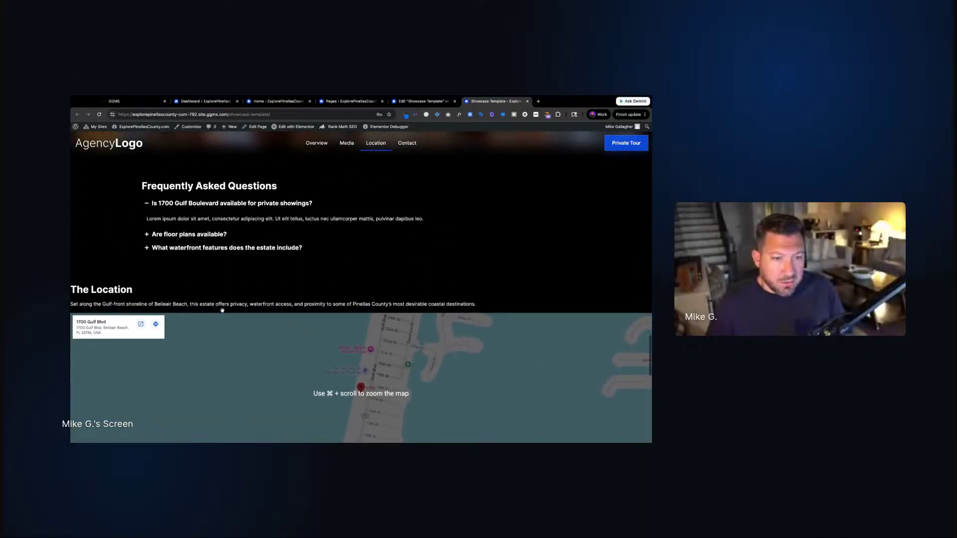
drag(76, 285, 170, 299)
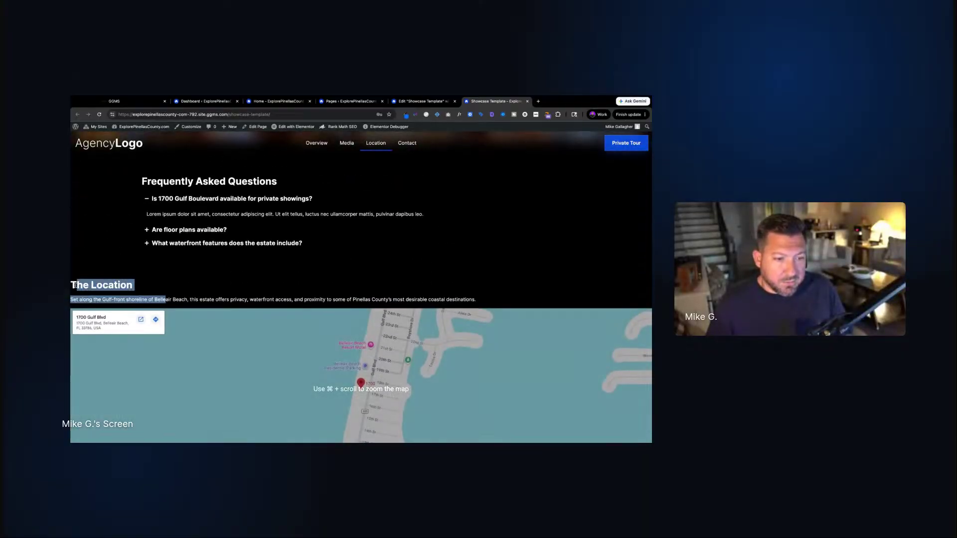
scroll(166, 192, up, 10)
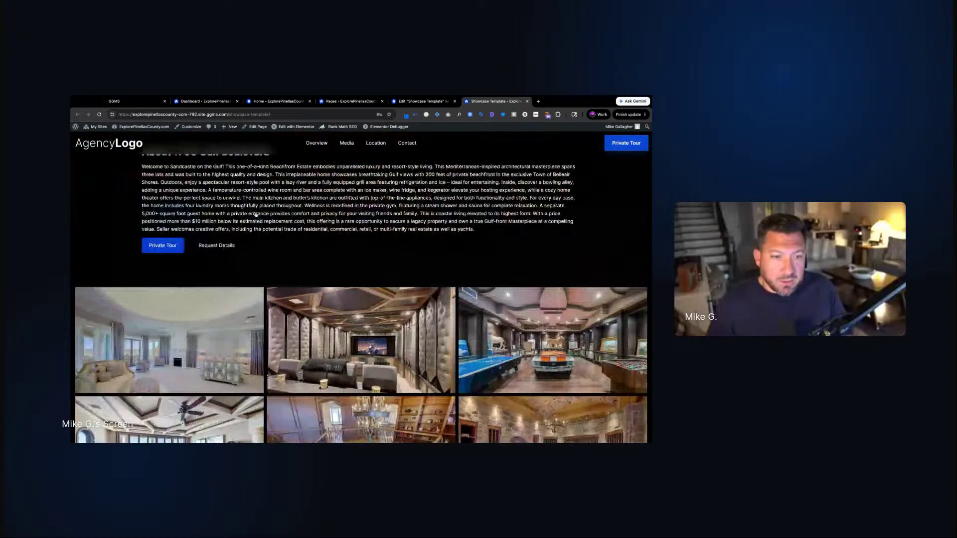
scroll(255, 215, up, 6)
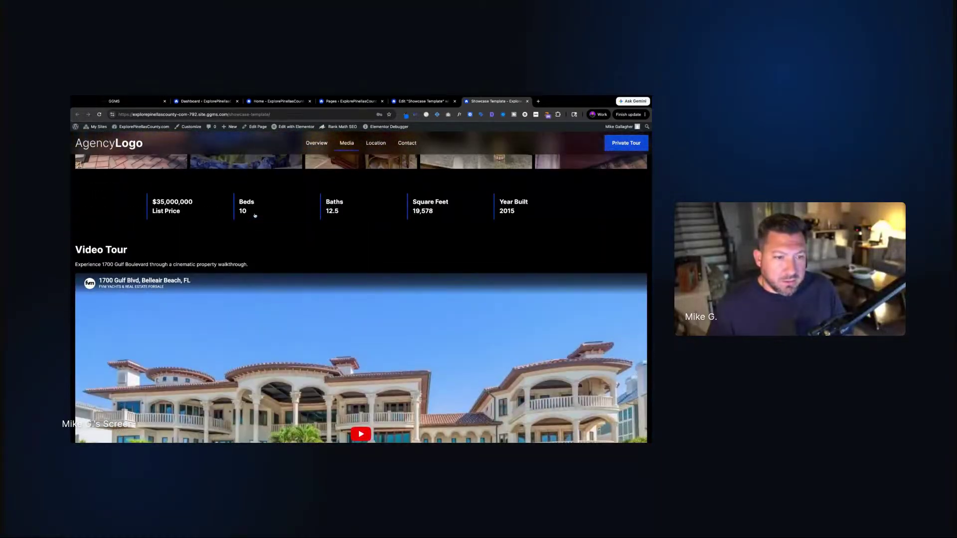
scroll(280, 242, up, 2)
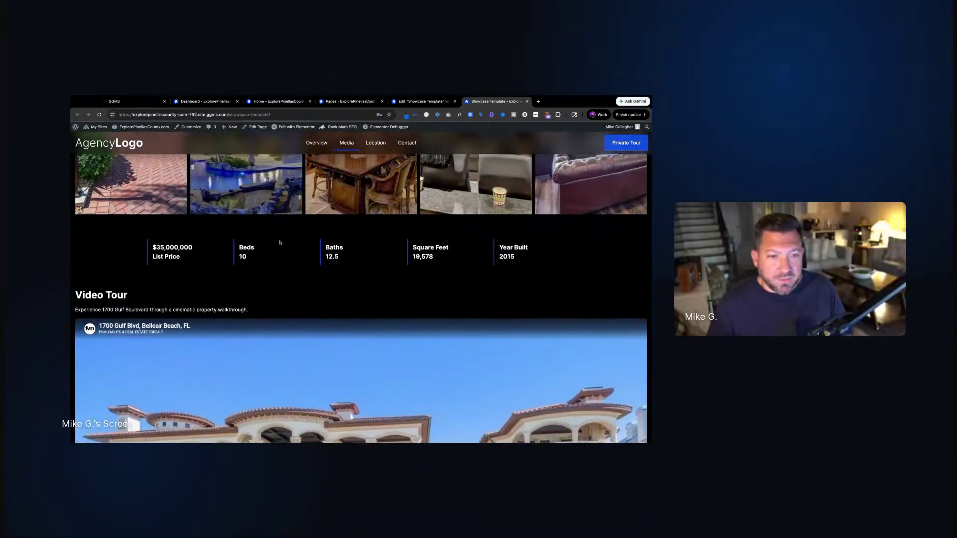
scroll(280, 242, down, 5)
scroll(280, 242, down, 10)
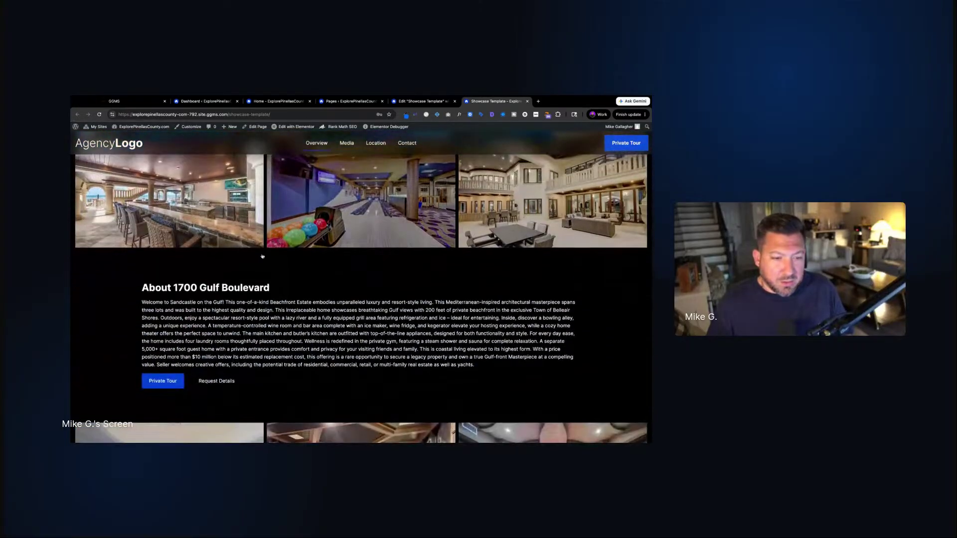
drag(144, 285, 475, 366)
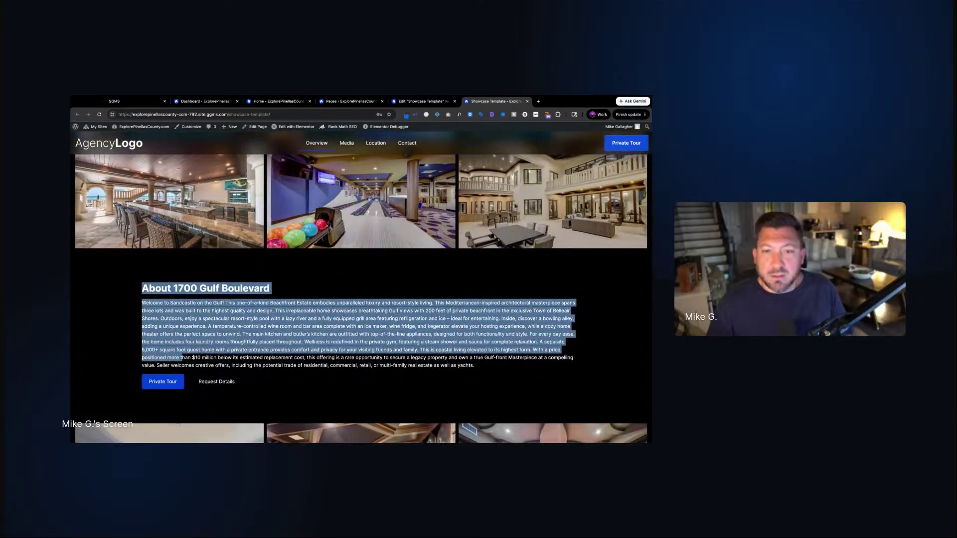
click(423, 102)
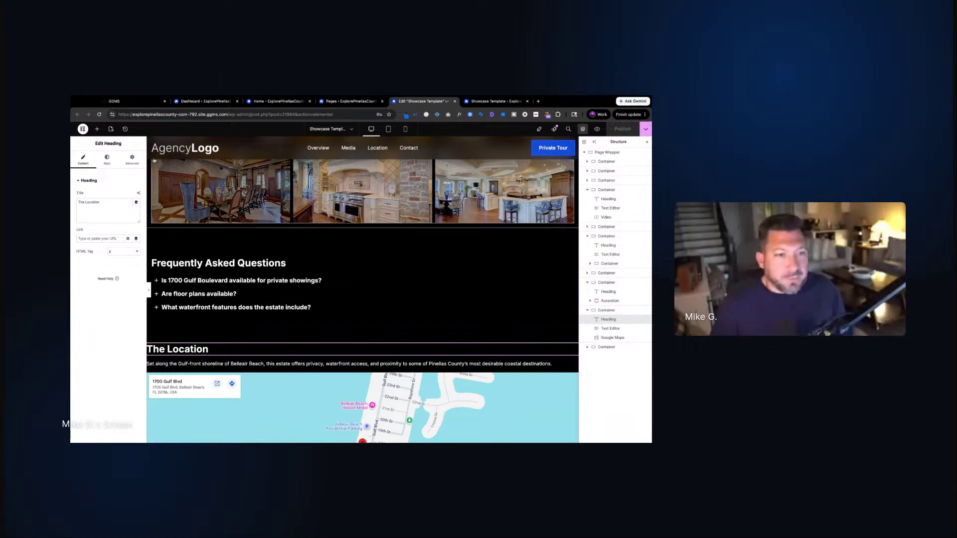
Add a new inner container to the Location section and move The Location heading into it
click(97, 129)
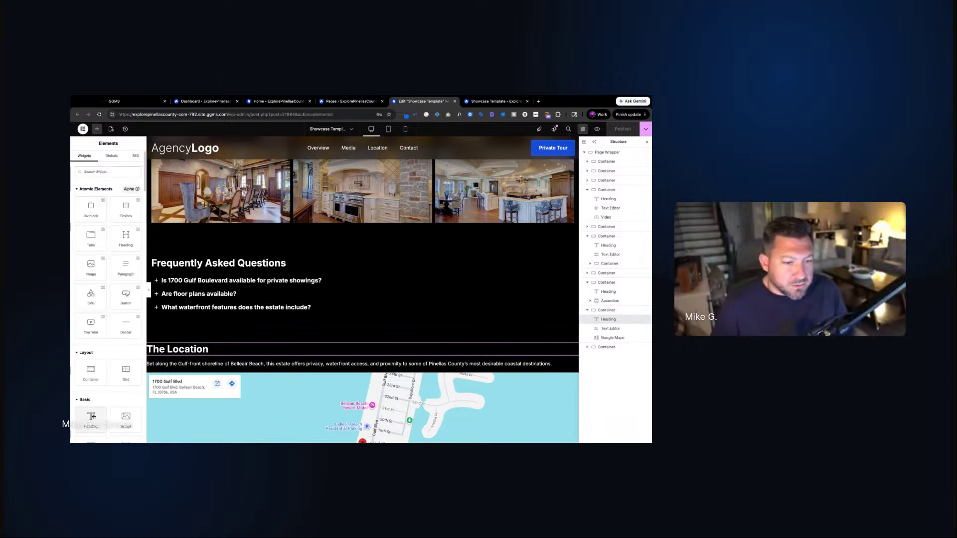
drag(90, 371, 217, 372)
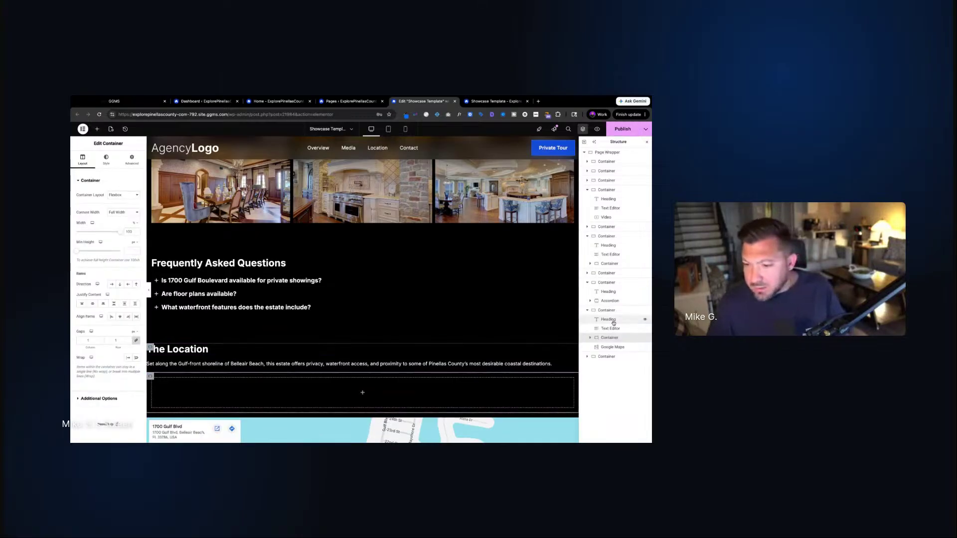
mouse_move(605, 341)
mouse_down()
mouse_move(606, 319)
mouse_move(618, 337)
mouse_up()
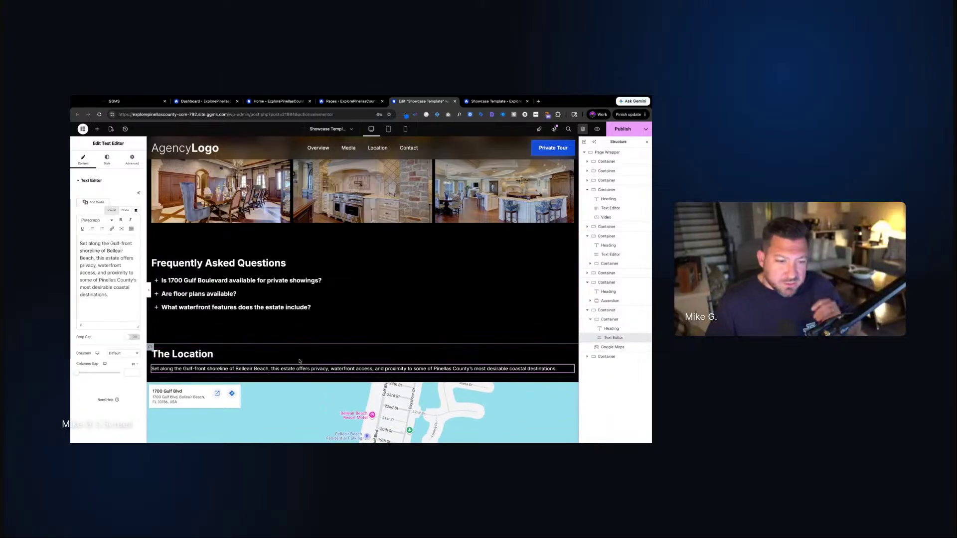
Set the inner container's Content Width to Boxed and publish the template
click(450, 320)
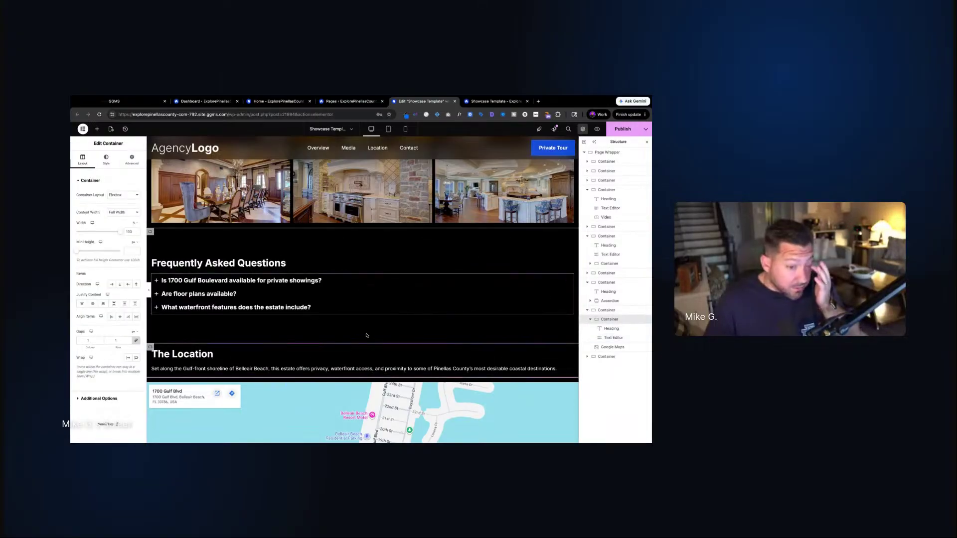
click(133, 214)
click(122, 204)
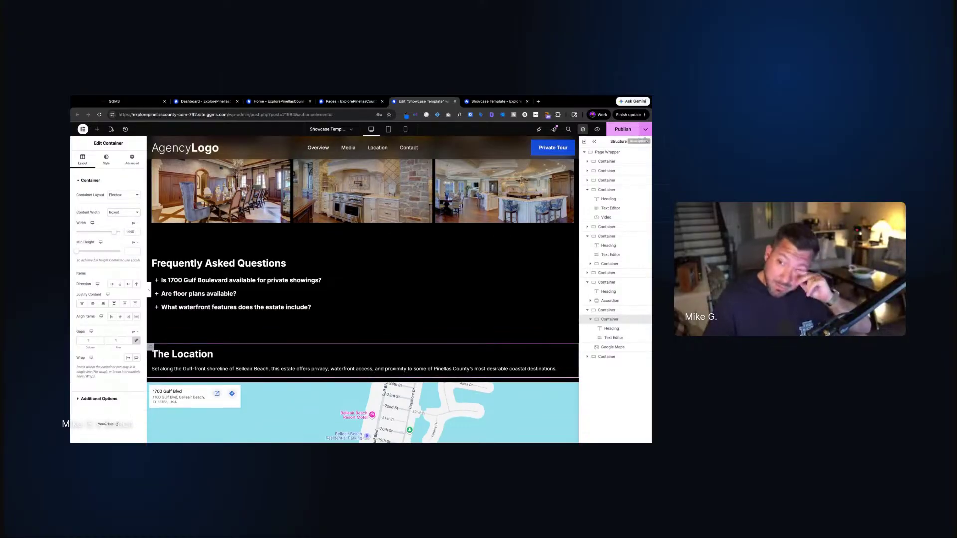
click(625, 130)
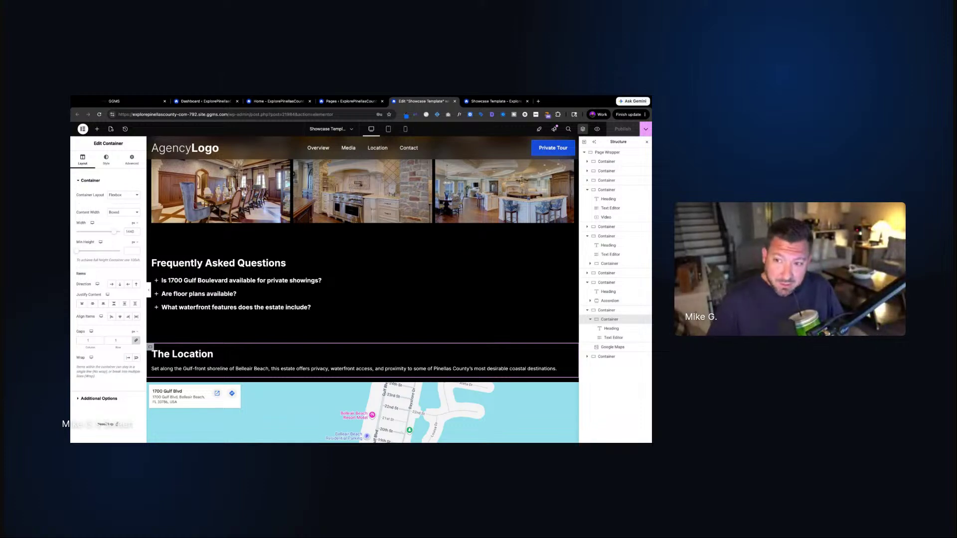
On the live showcase page, expand and collapse the floor plans FAQ question
click(495, 101)
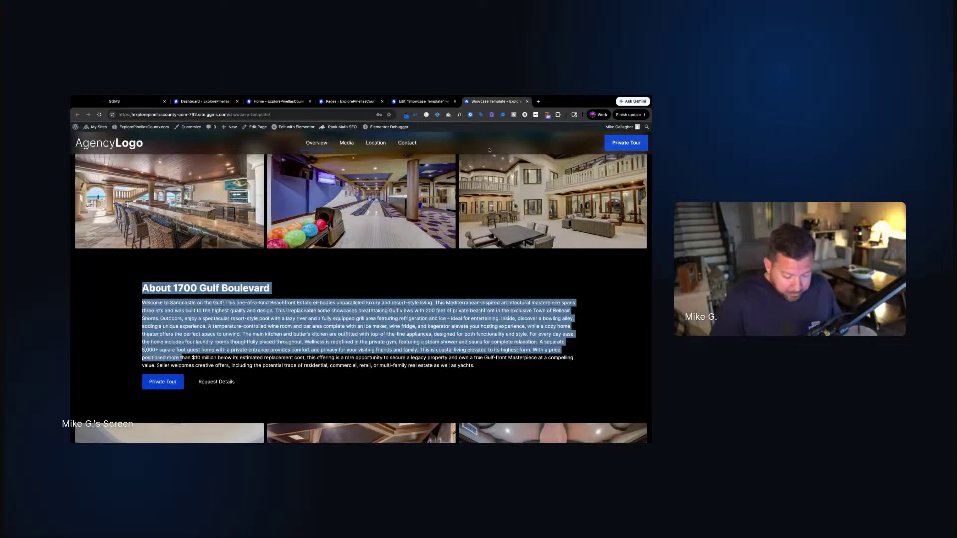
scroll(399, 252, down, 10)
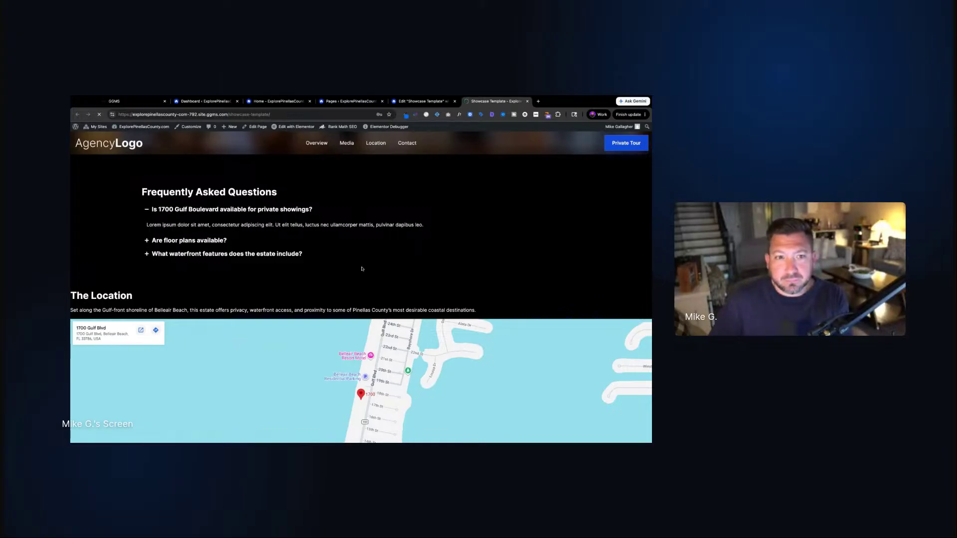
click(343, 240)
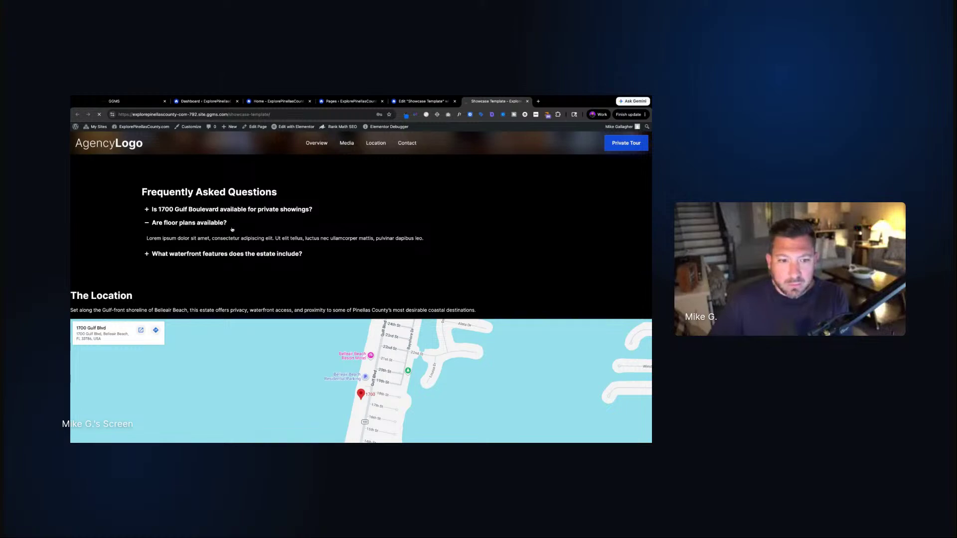
click(232, 230)
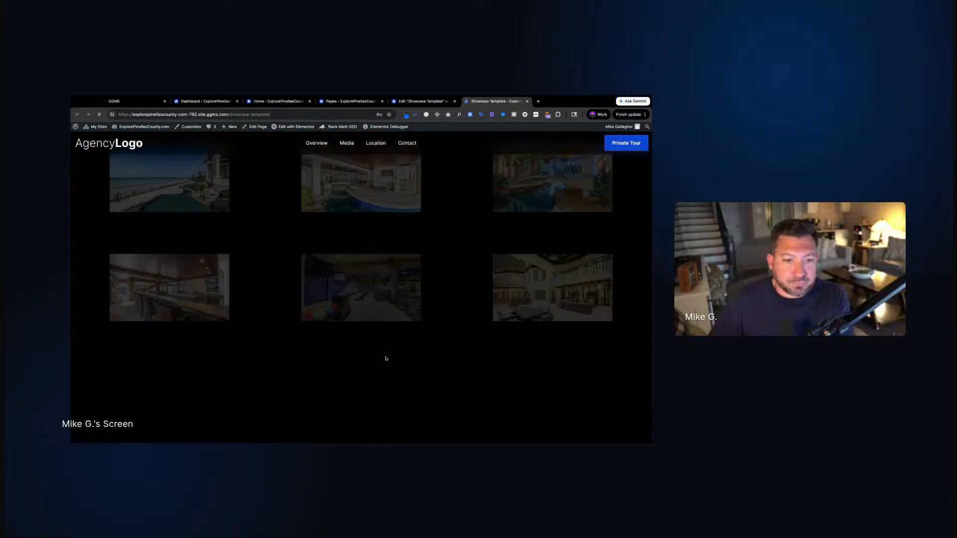
Scroll the live page and highlight text to check The Location lines up with the FAQ
scroll(386, 358, down, 15)
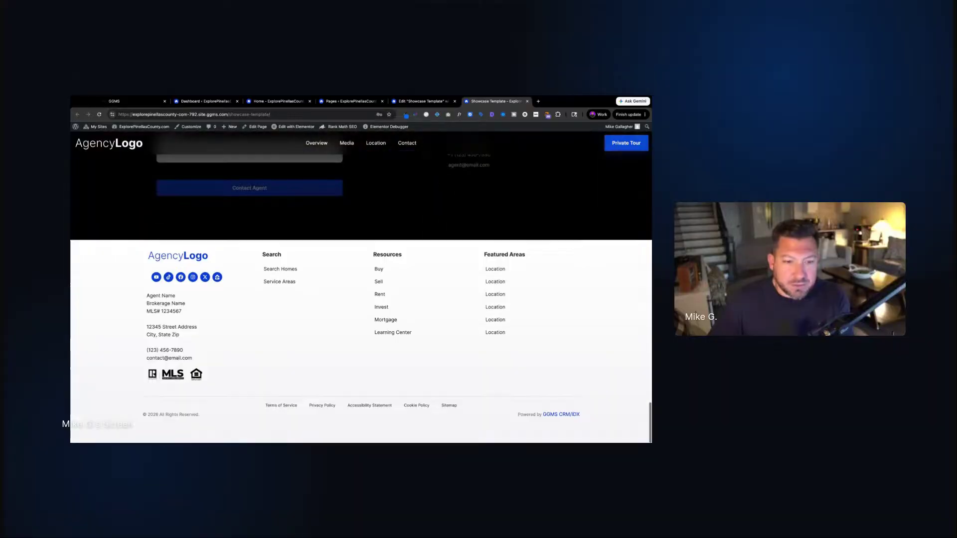
scroll(361, 286, up, 10)
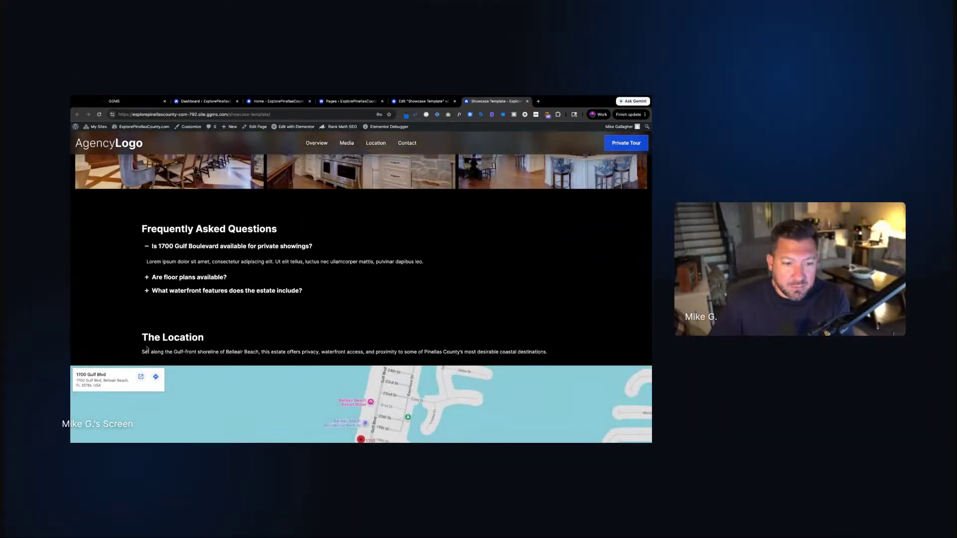
drag(143, 225, 246, 352)
click(289, 327)
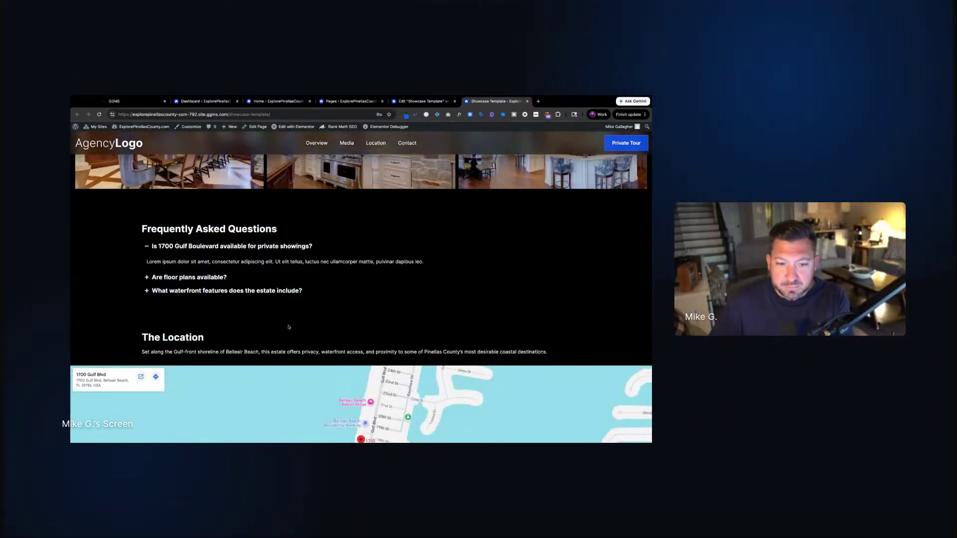
scroll(299, 328, down, 3)
scroll(309, 327, up, 3)
scroll(320, 328, down, 3)
scroll(319, 328, up, 10)
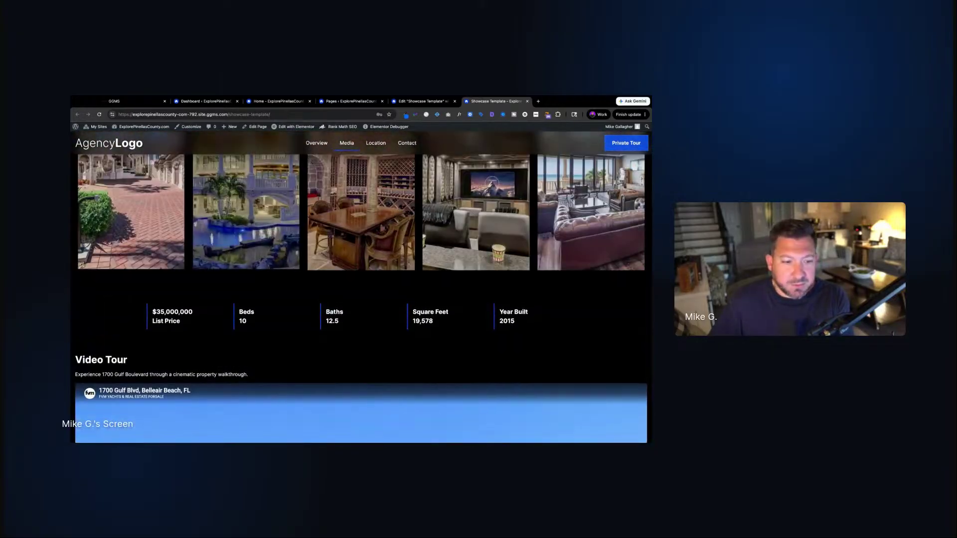
scroll(302, 337, down, 7)
scroll(302, 337, down, 10)
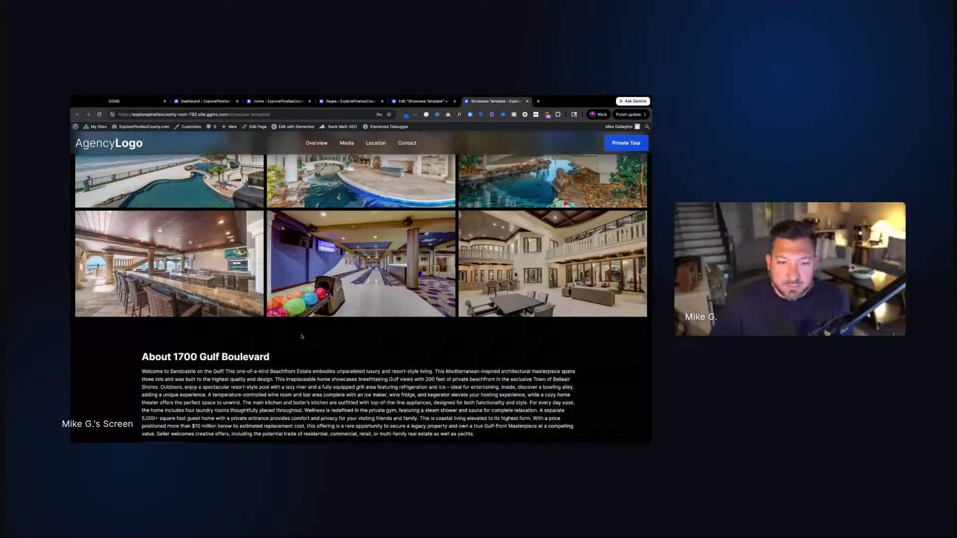
scroll(301, 337, down, 3)
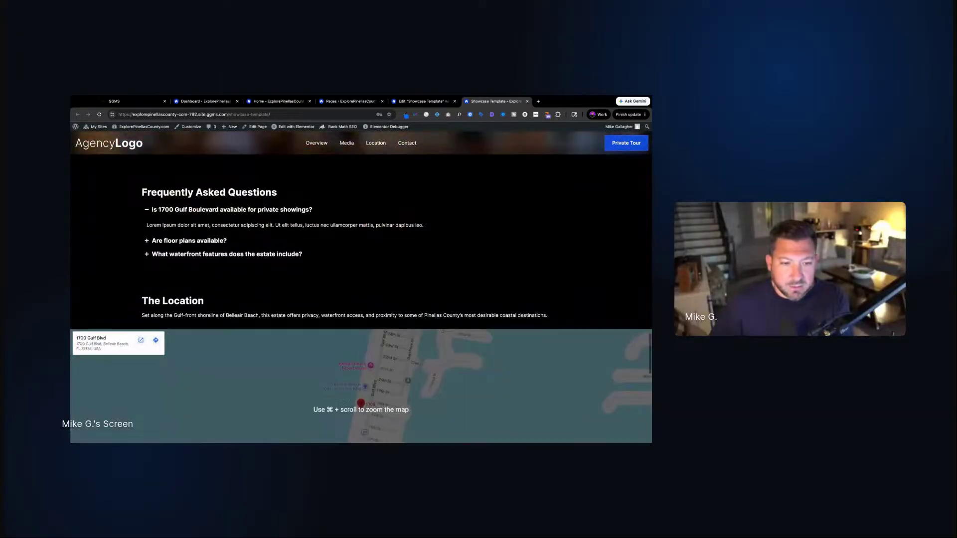
scroll(264, 284, down, 3)
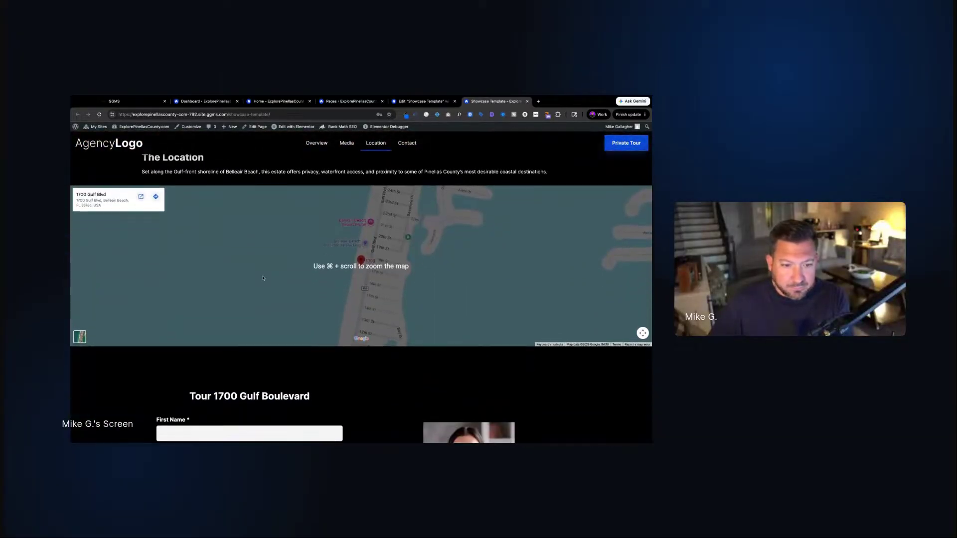
scroll(264, 279, up, 1)
scroll(263, 278, down, 2)
scroll(261, 249, up, 4)
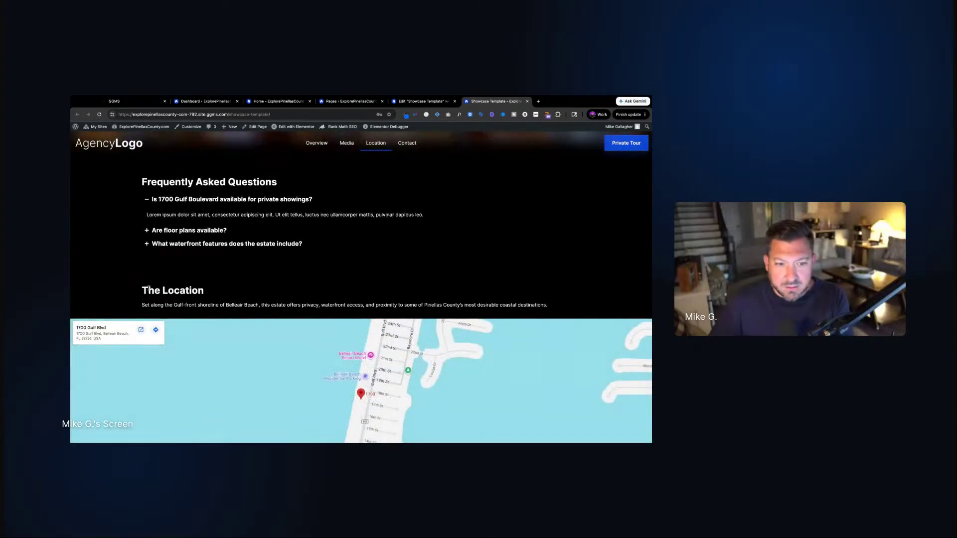
scroll(312, 267, up, 1)
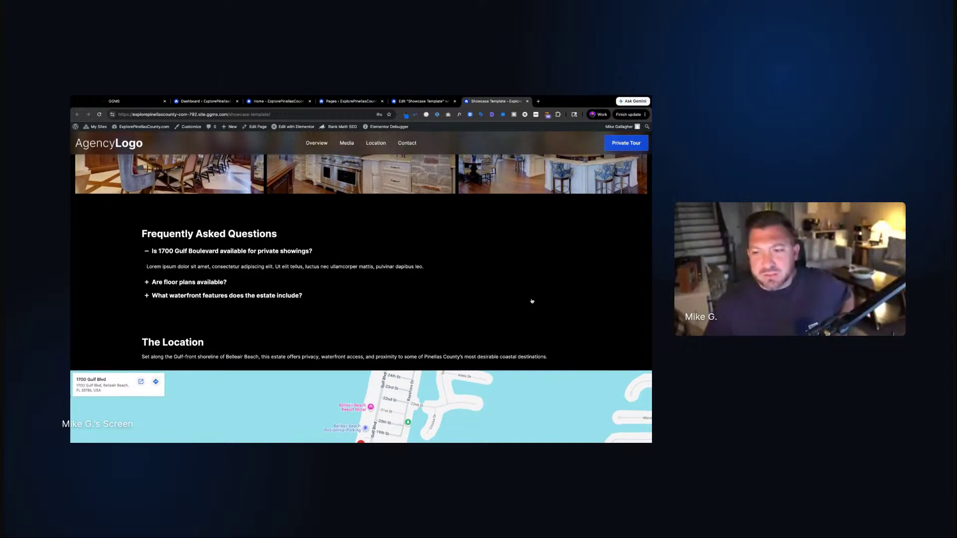
scroll(536, 299, up, 1)
scroll(536, 299, down, 5)
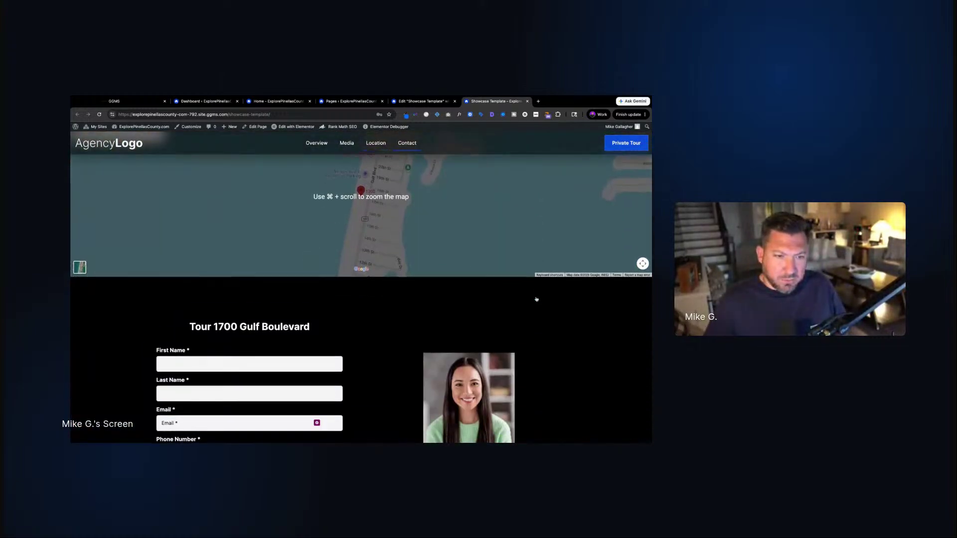
scroll(536, 299, up, 8)
scroll(361, 287, up, 15)
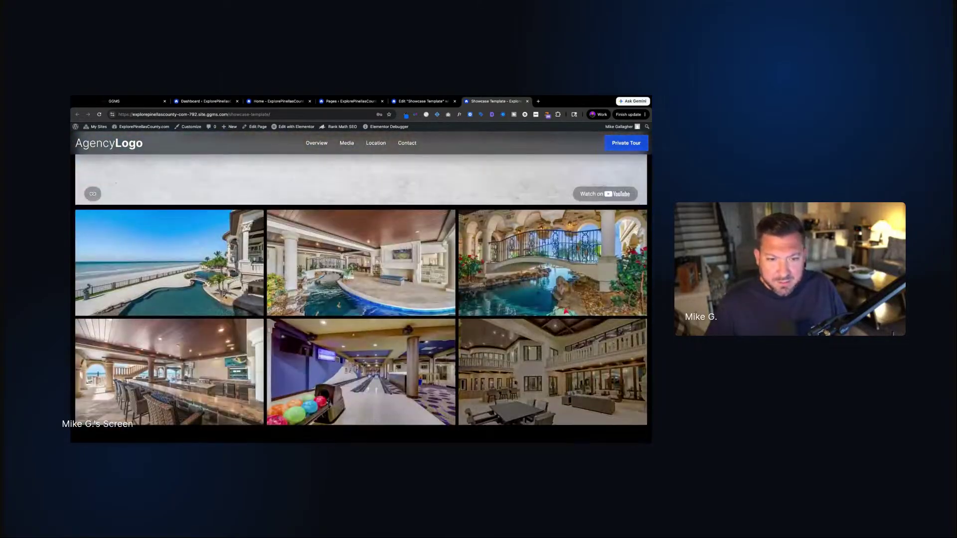
scroll(360, 286, down, 15)
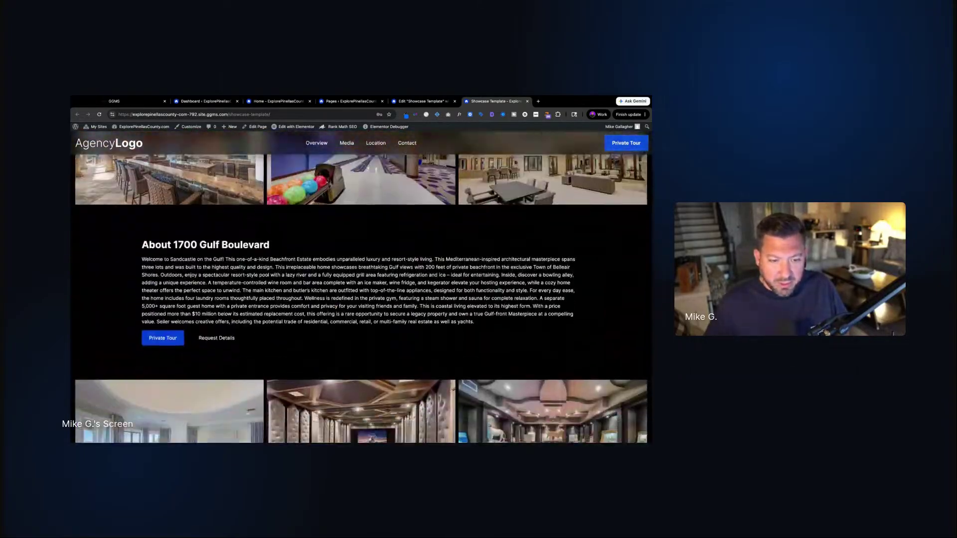
scroll(166, 336, down, 1)
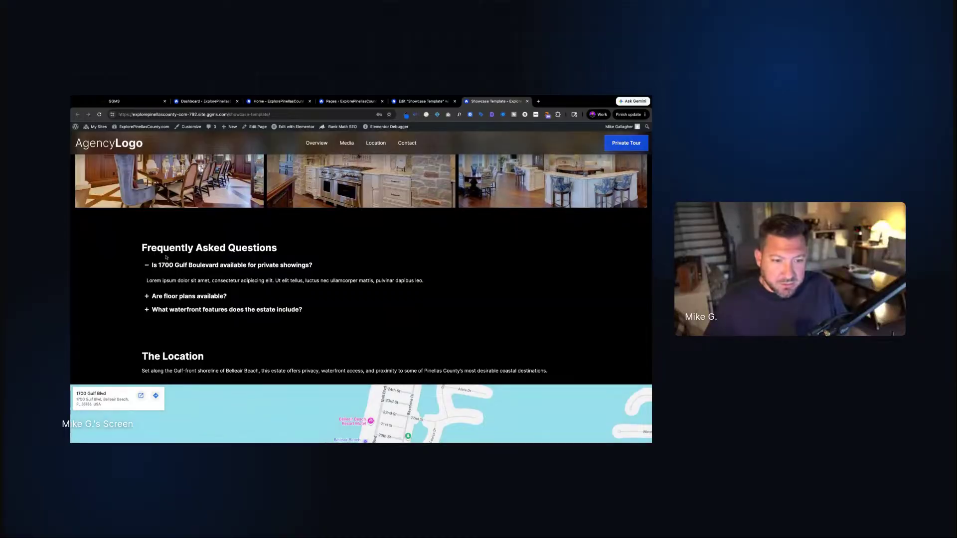
Highlight FAQ through The Location text, then open and close the kitchen gallery photo lightbox
drag(205, 357, 138, 245)
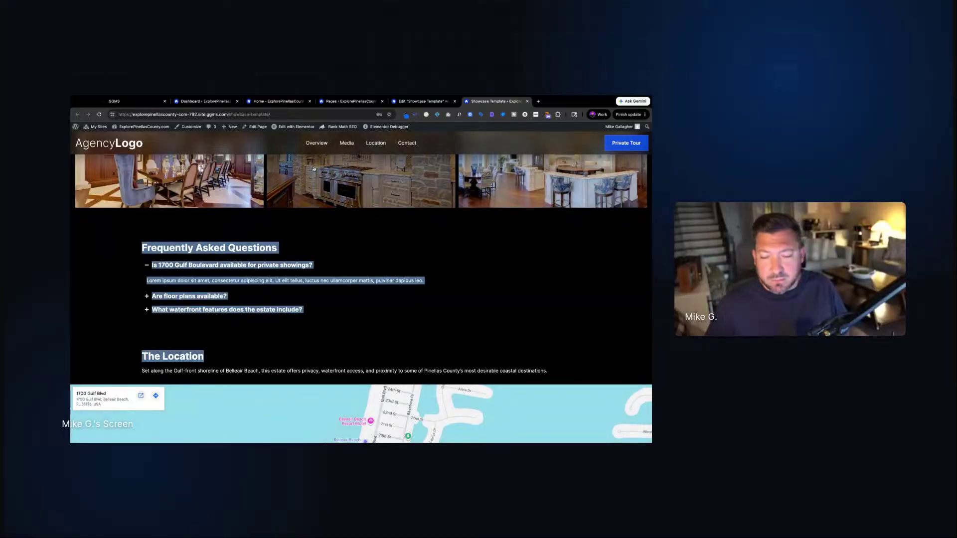
click(314, 169)
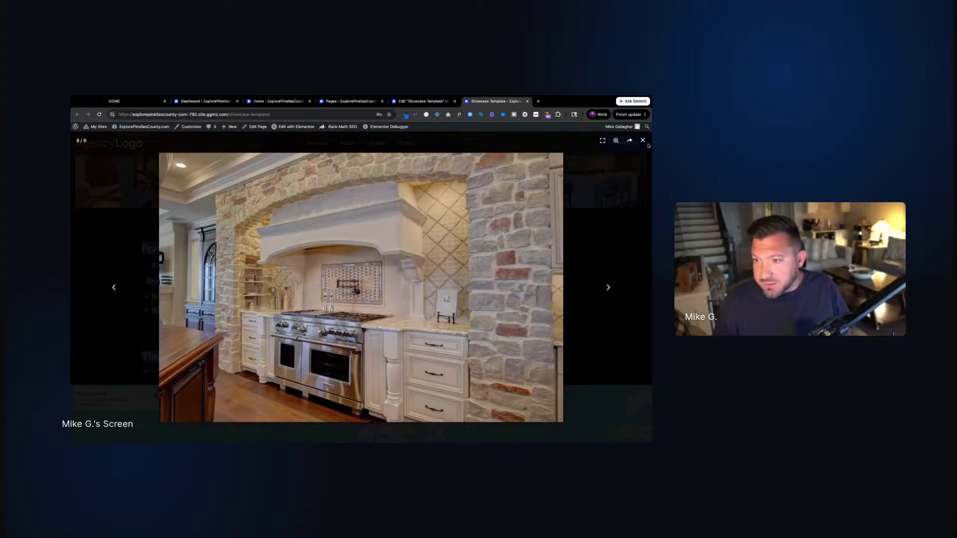
click(643, 141)
Back in the editor, paste the copied Location container into a page-structure container
key(ctrl+shift+Tab)
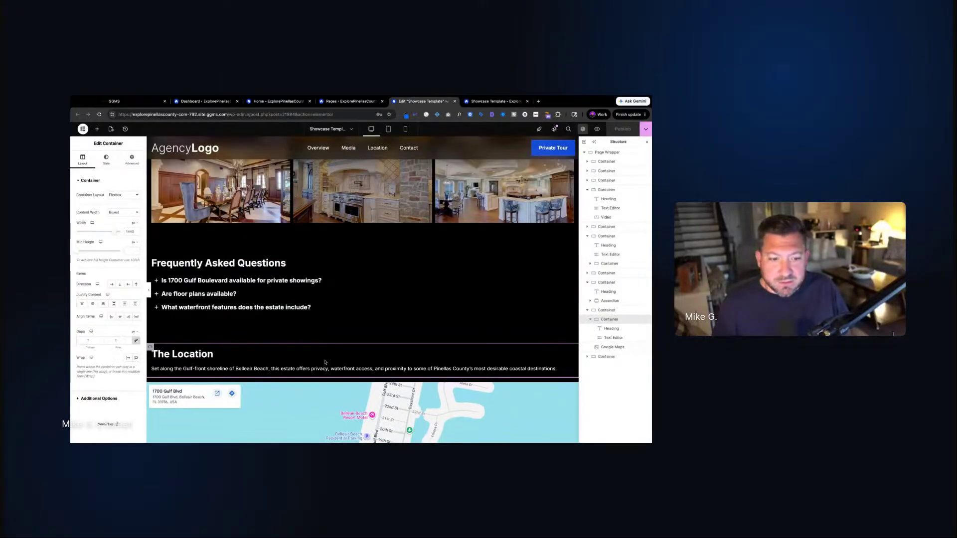
right_click(153, 348)
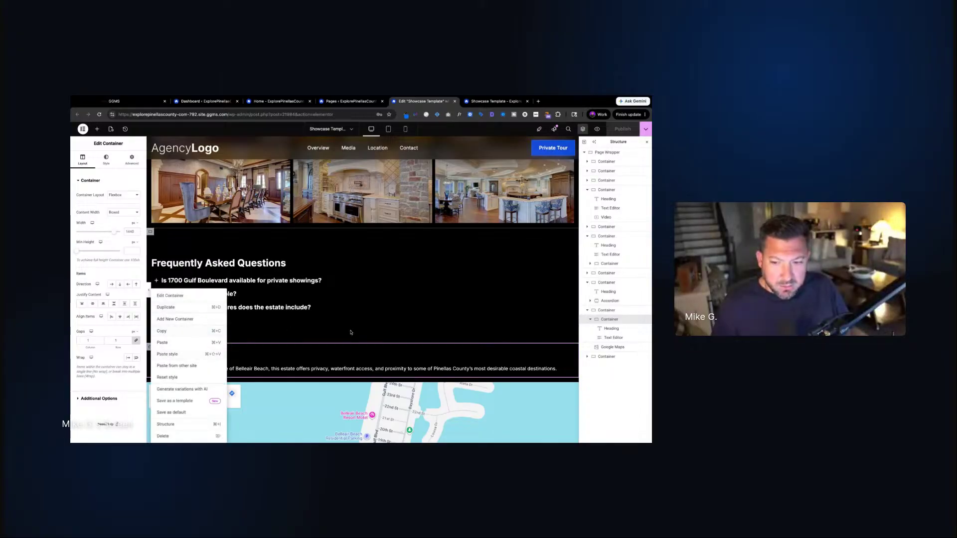
key(Escape)
scroll(419, 331, up, 5)
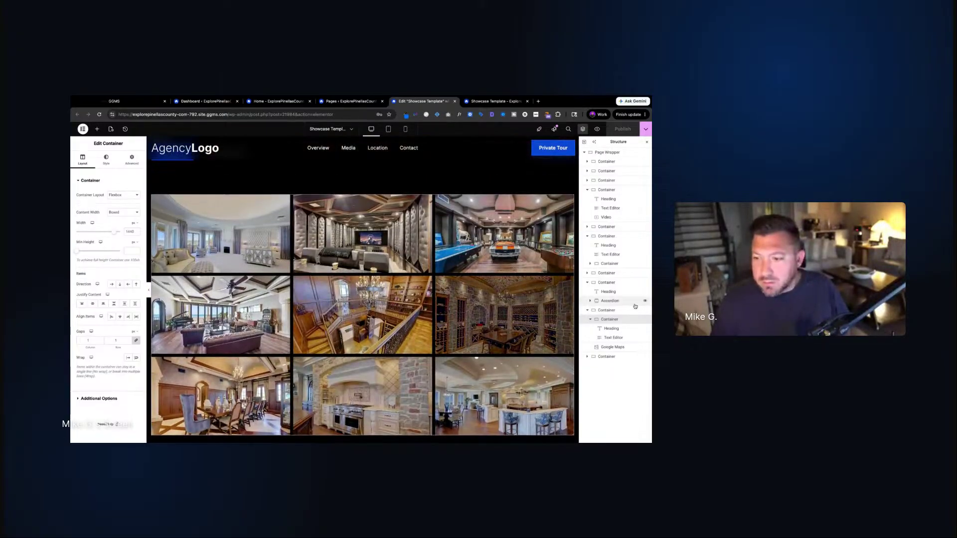
right_click(610, 319)
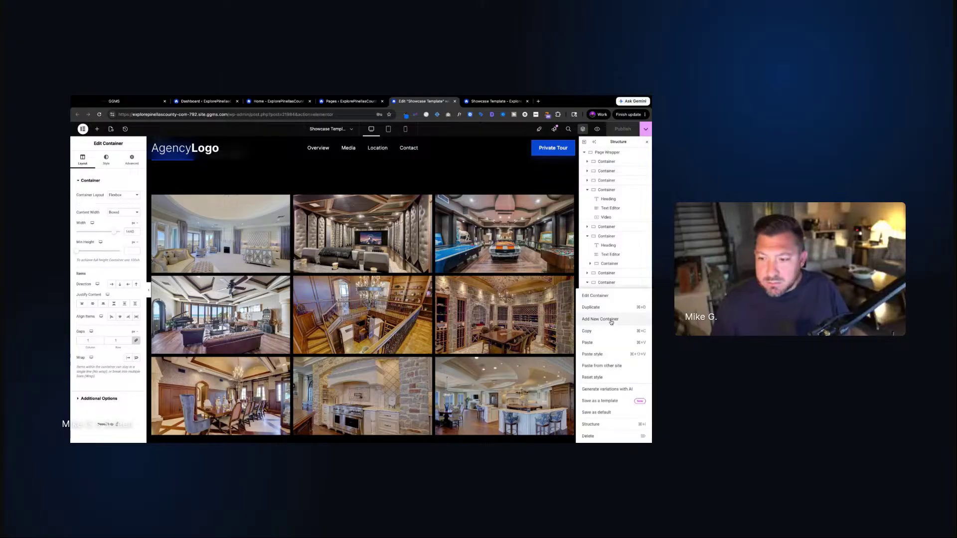
click(586, 343)
Paste the Location container into Video Tour and move its heading and description inside it
scroll(203, 255, up, 10)
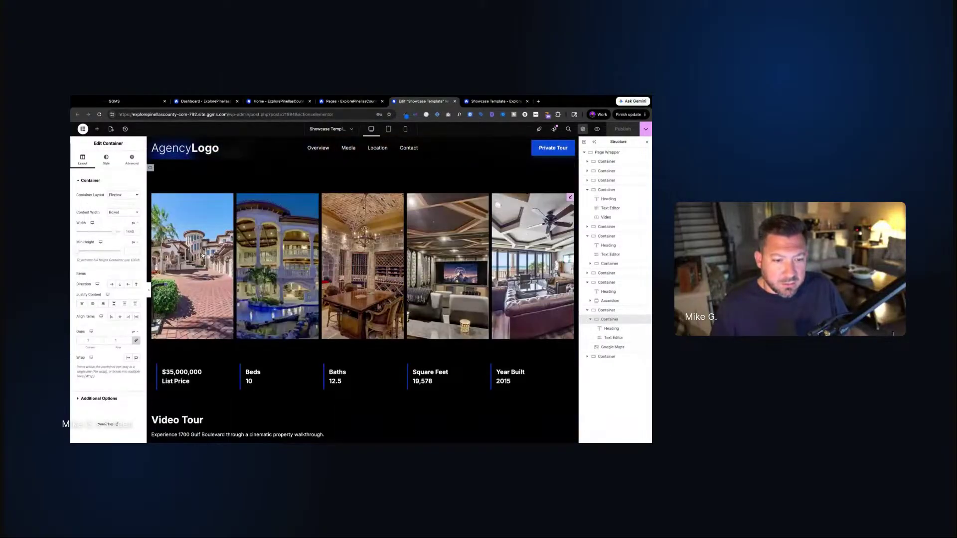
scroll(203, 255, down, 3)
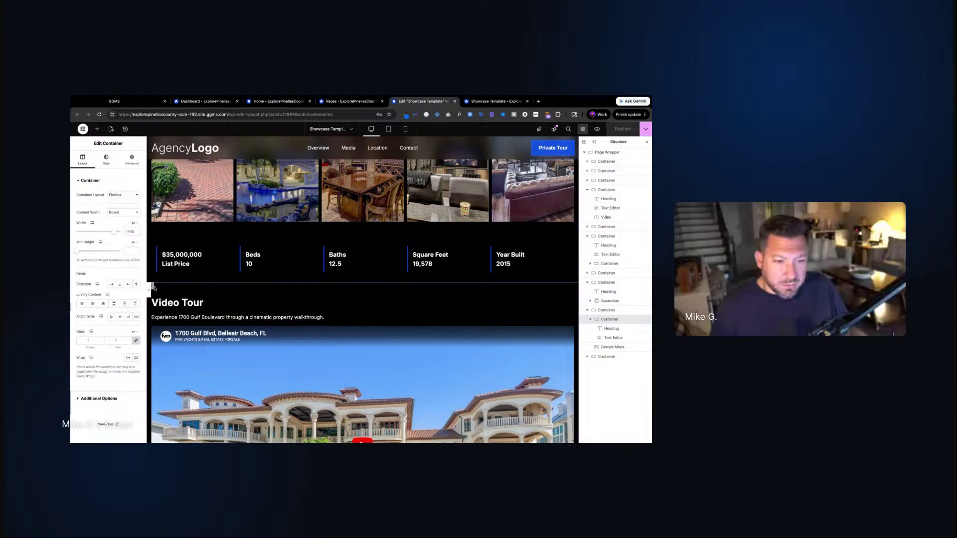
right_click(154, 288)
click(176, 341)
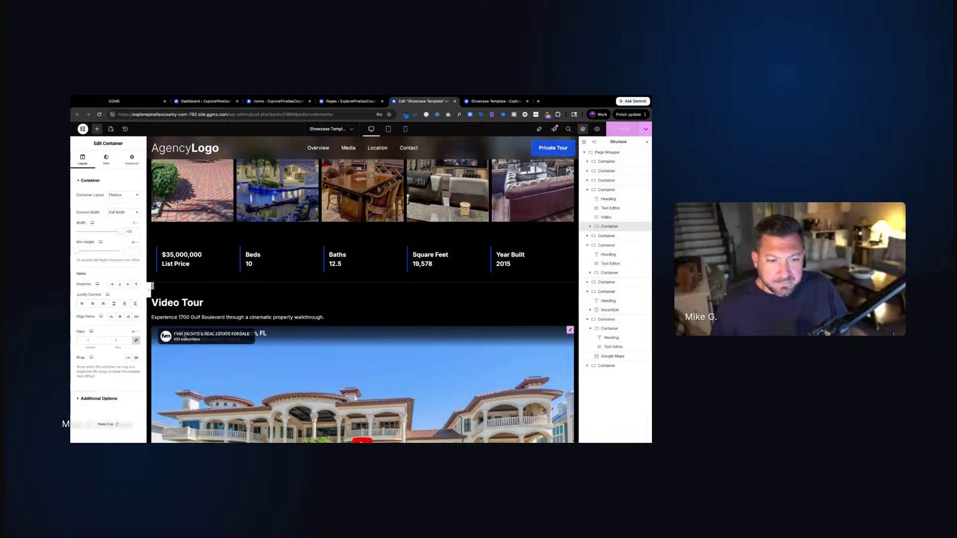
drag(625, 230, 597, 199)
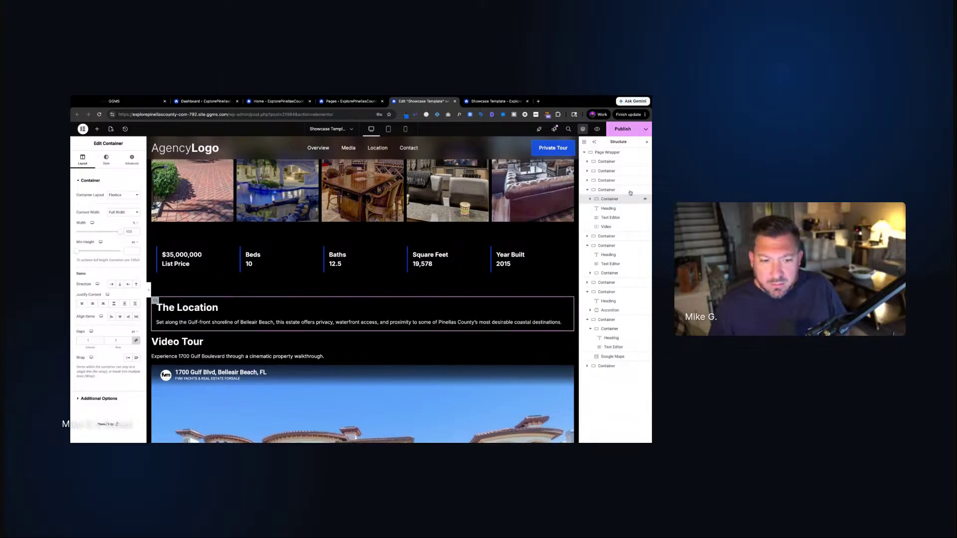
click(590, 200)
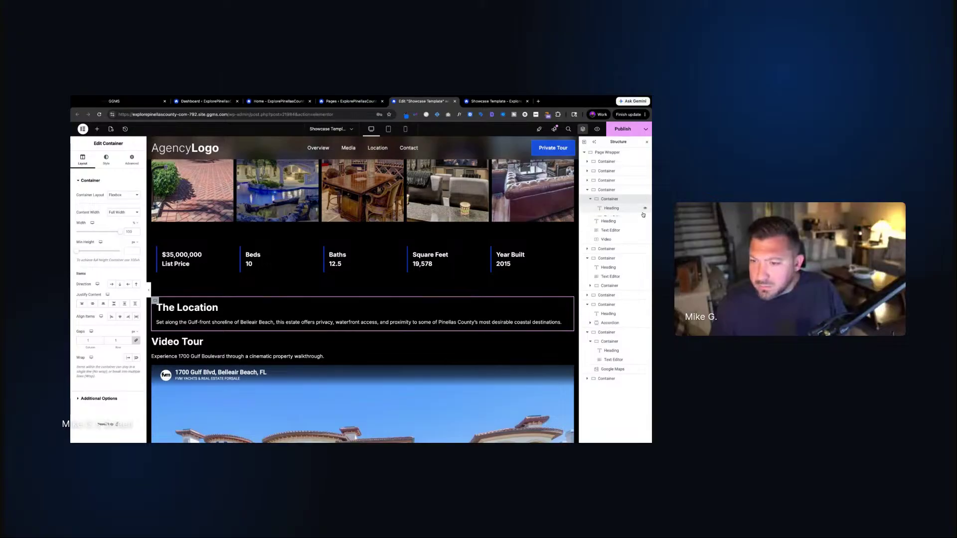
mouse_move(613, 230)
mouse_down()
mouse_move(613, 209)
mouse_move(612, 238)
mouse_up()
click(613, 235)
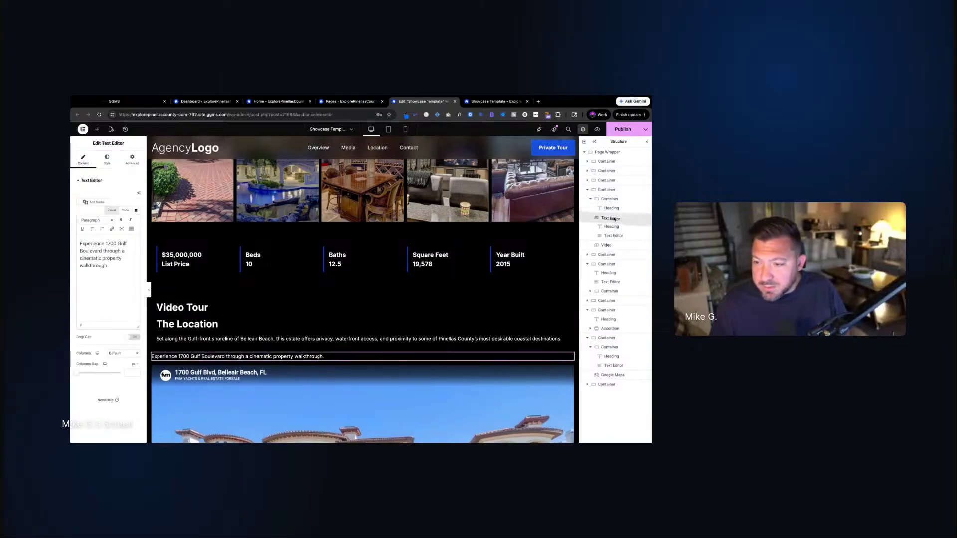
Delete the copied The Location heading and its leftover shoreline paragraph
right_click(613, 226)
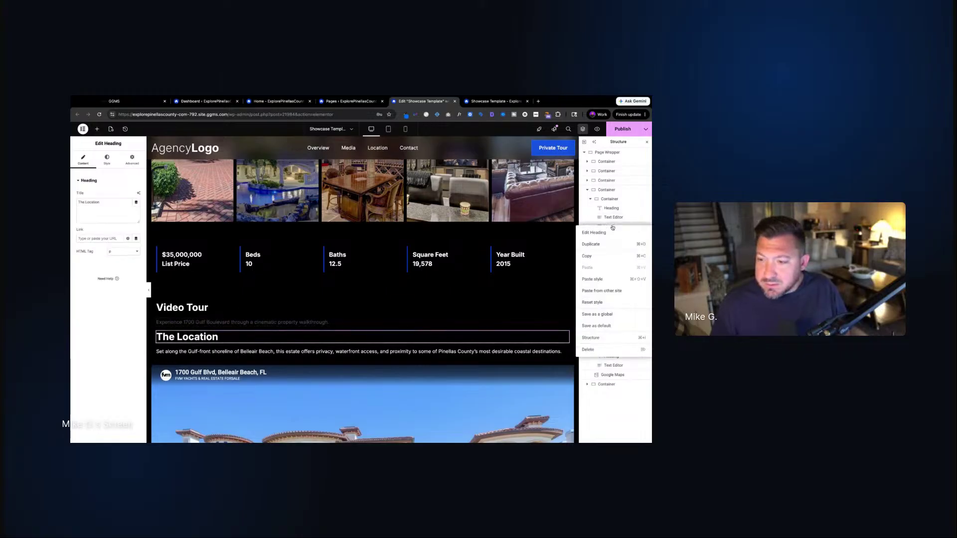
click(594, 350)
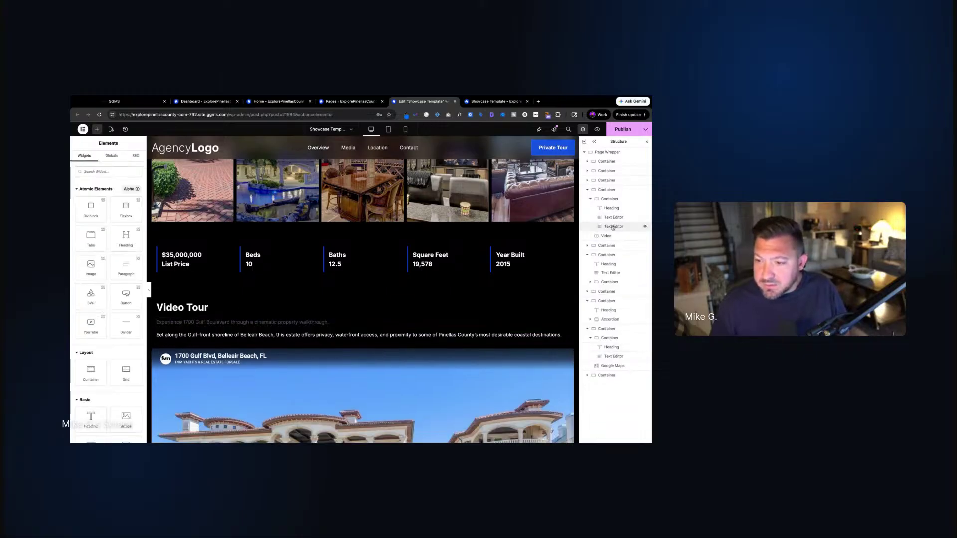
right_click(613, 227)
click(600, 349)
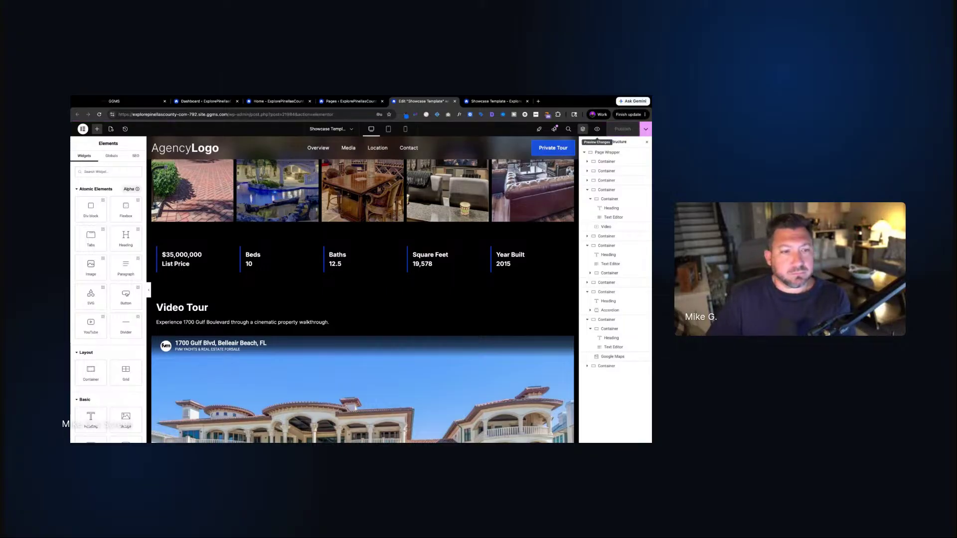
click(488, 104)
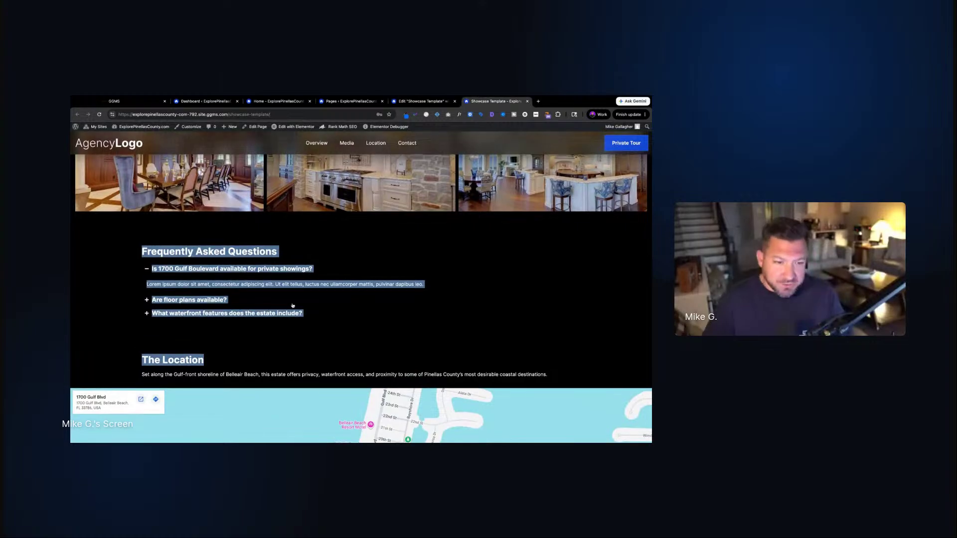
key(ctrl+r)
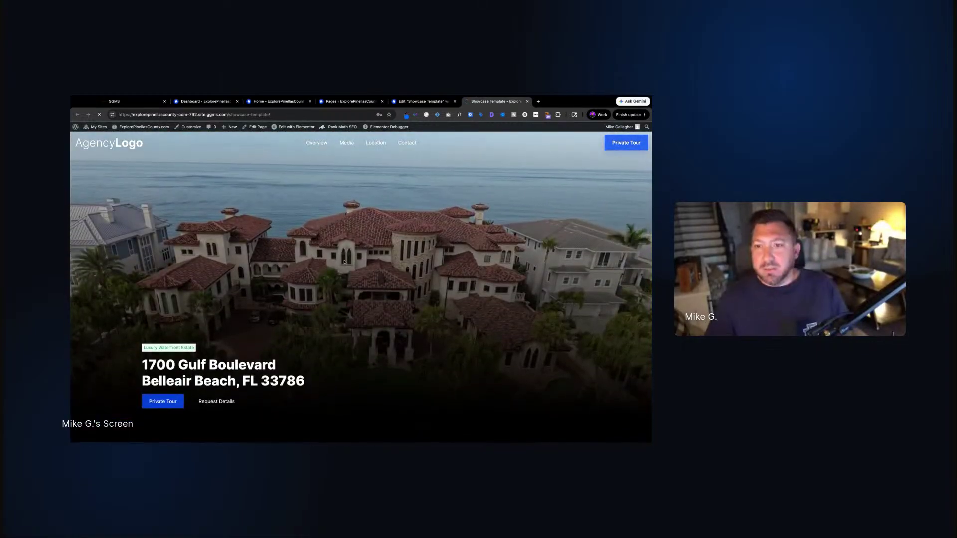
scroll(344, 263, down, 4)
scroll(349, 279, down, 1)
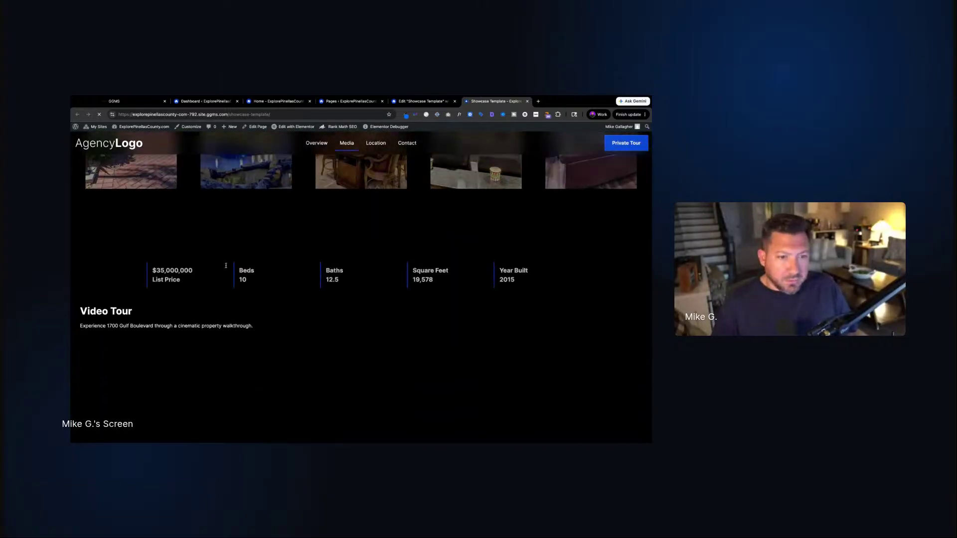
click(389, 103)
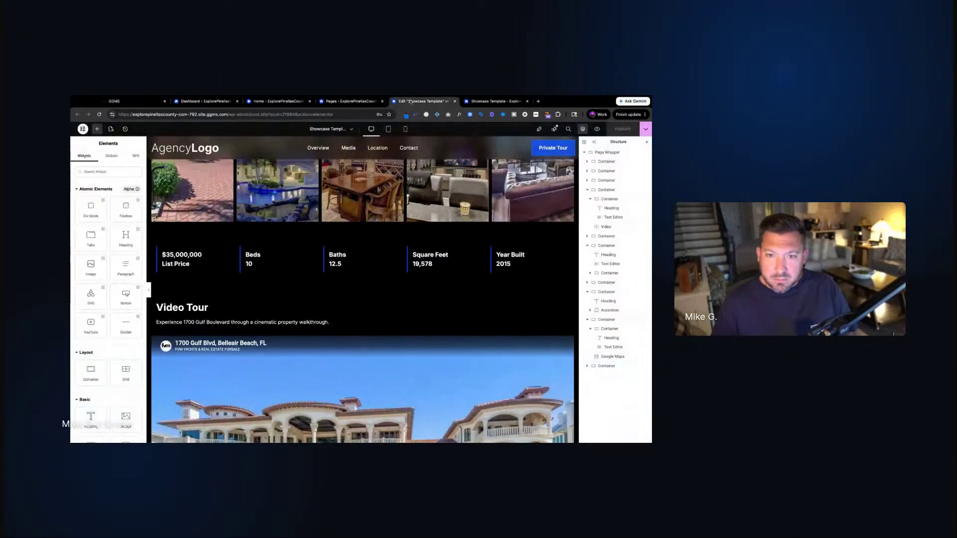
Set the Video Tour heading container's Content Width to Boxed and publish
click(152, 300)
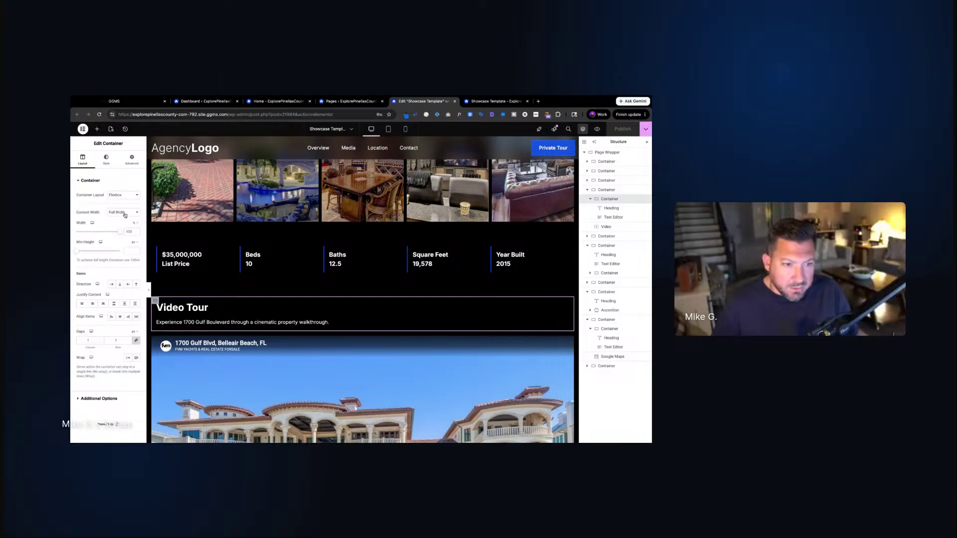
click(125, 212)
click(120, 204)
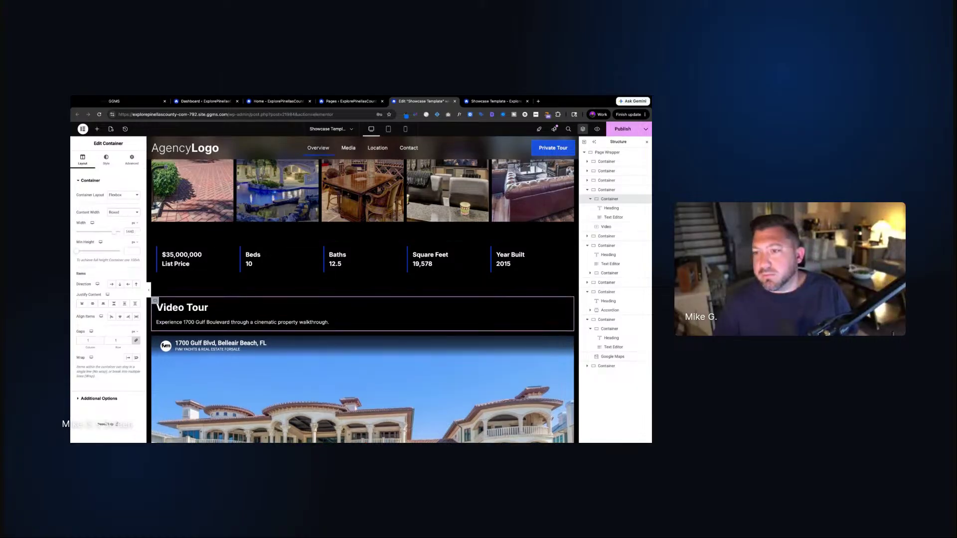
click(621, 128)
Check the Video Tour heading and description on the live page, then return to the editor
click(496, 101)
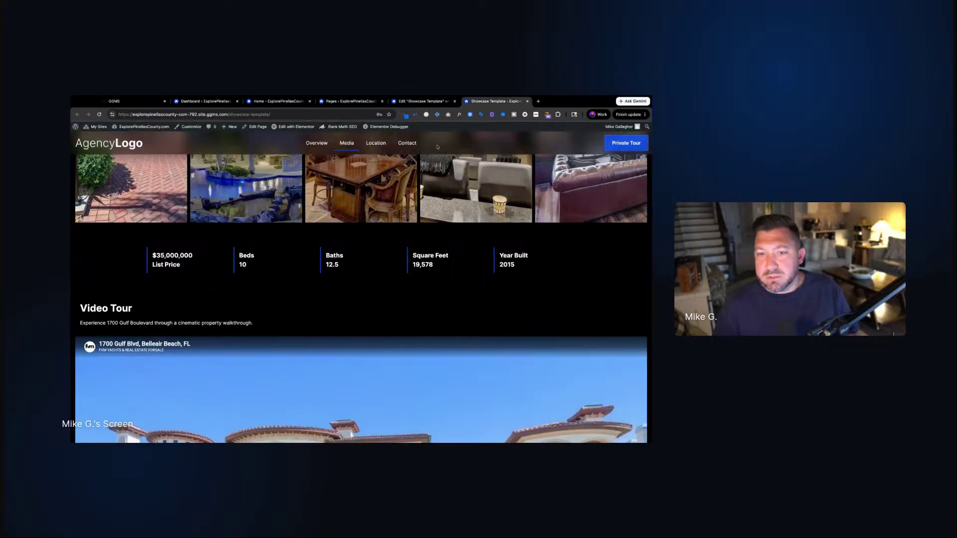
drag(79, 305, 227, 323)
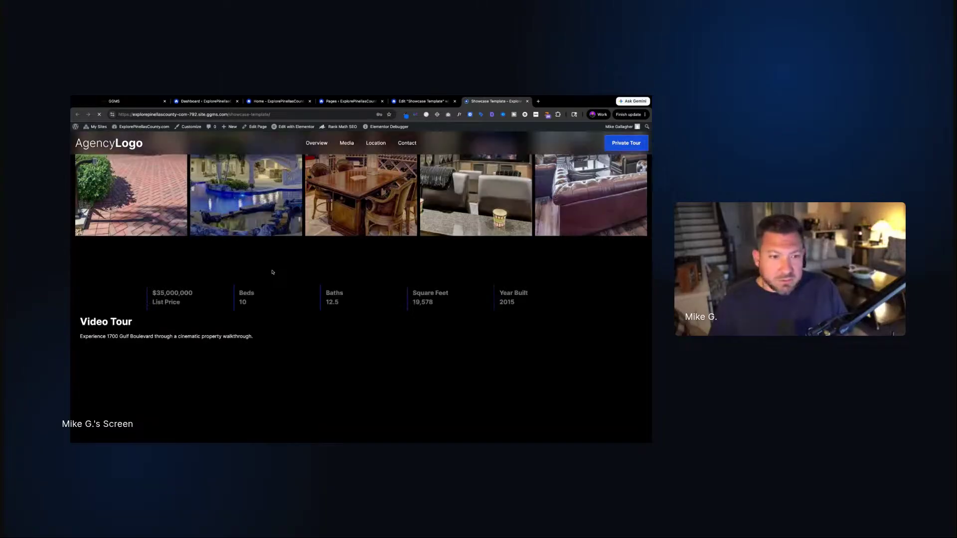
click(431, 99)
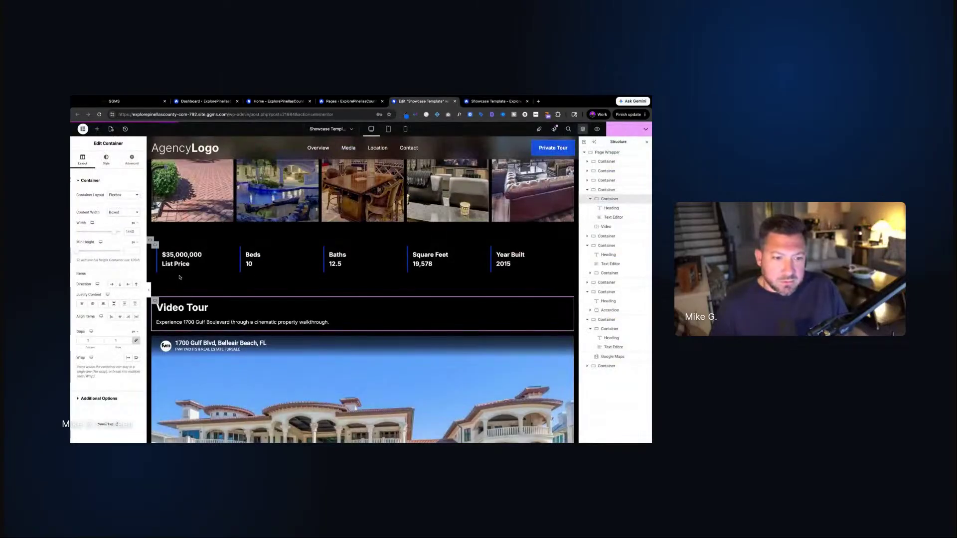
Review the whole Video Tour section's layout settings, then reload the live page
click(607, 190)
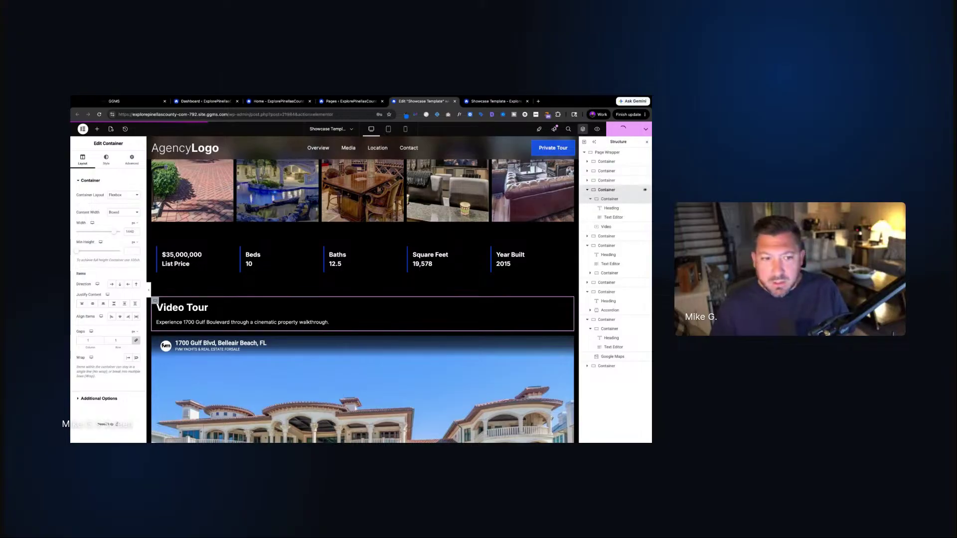
click(82, 159)
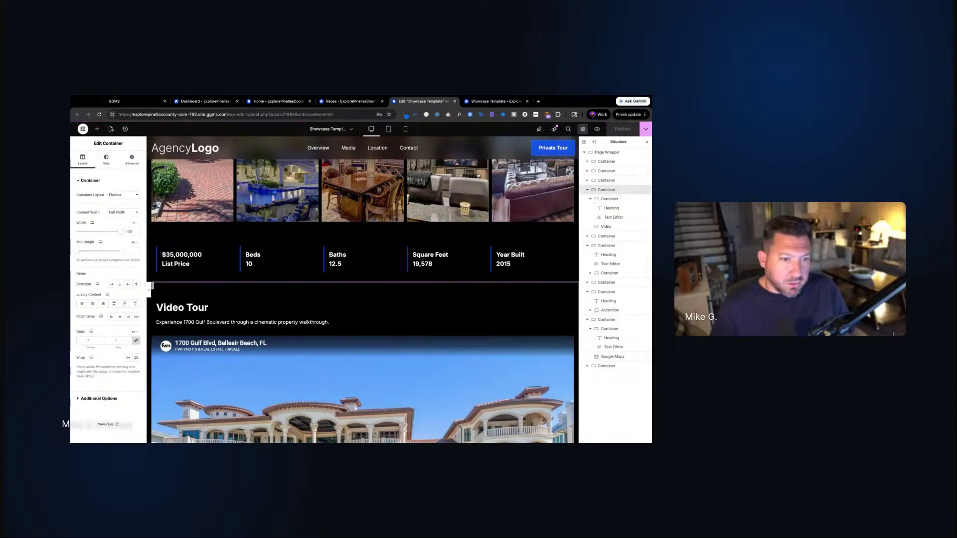
click(590, 199)
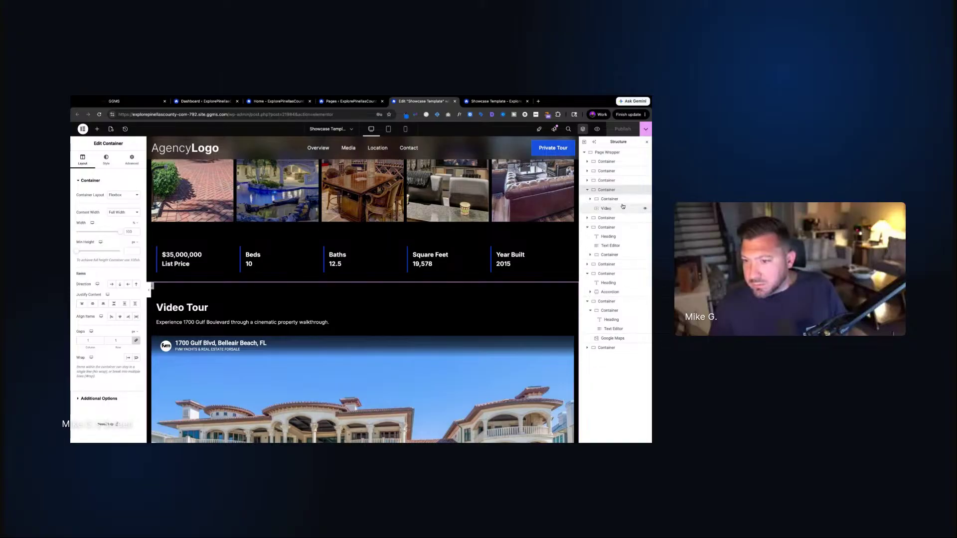
click(496, 101)
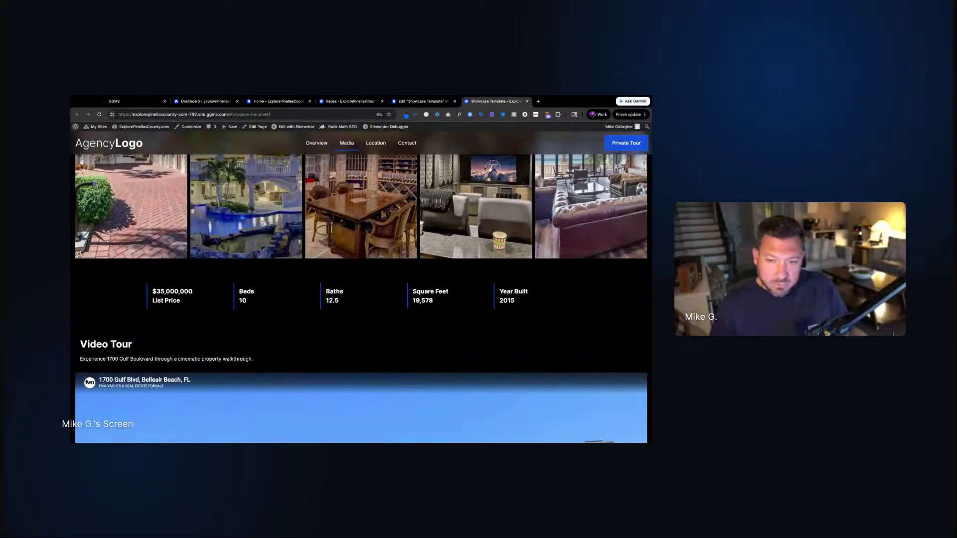
key(super+r)
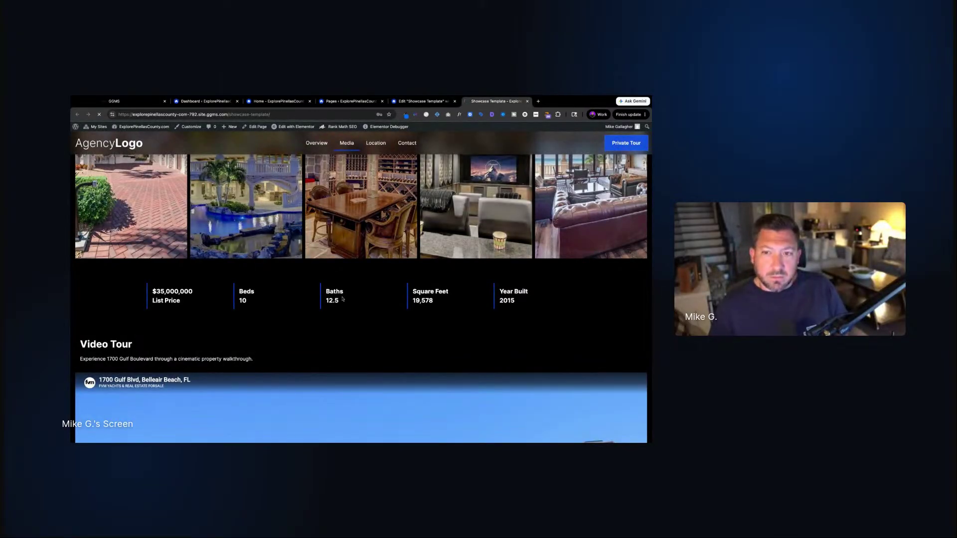
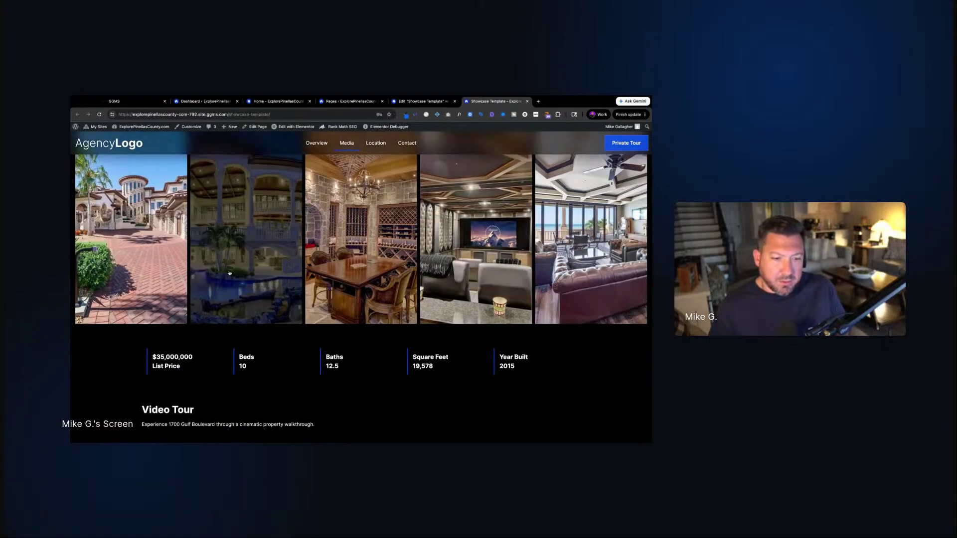
Scroll through the live Showcase Template page, then return to its Elementor editor tab
scroll(152, 246, down, 3)
scroll(159, 288, up, 3)
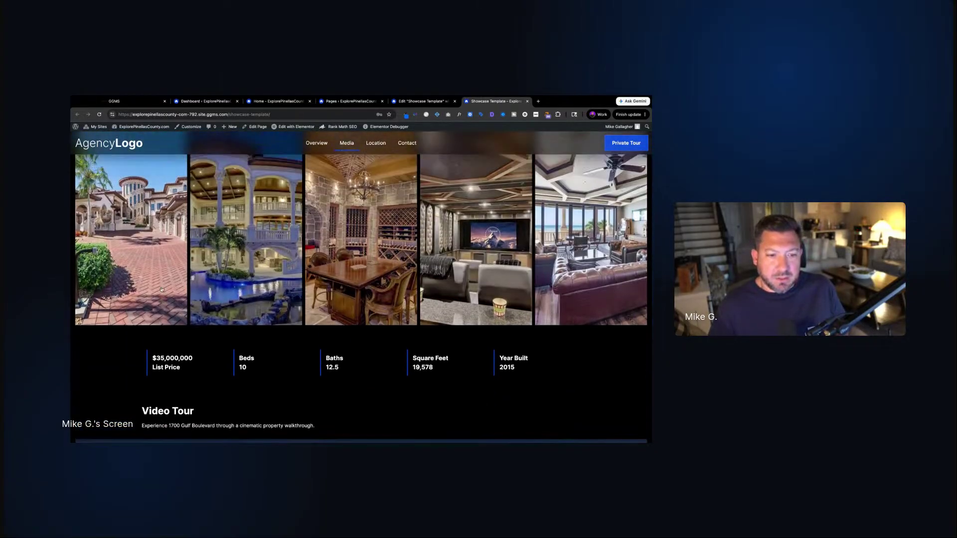
scroll(378, 363, down, 3)
scroll(379, 363, down, 7)
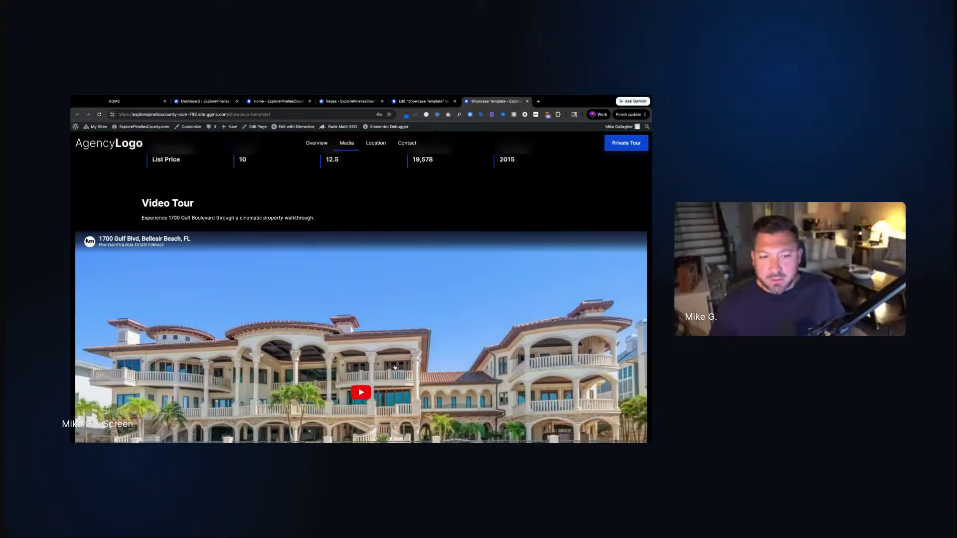
scroll(392, 368, up, 10)
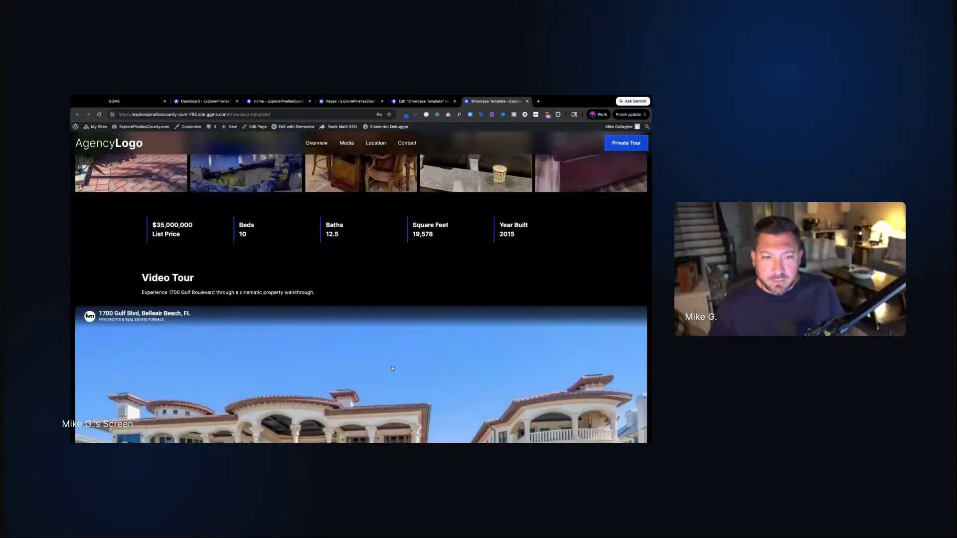
scroll(393, 368, down, 14)
scroll(361, 294, down, 15)
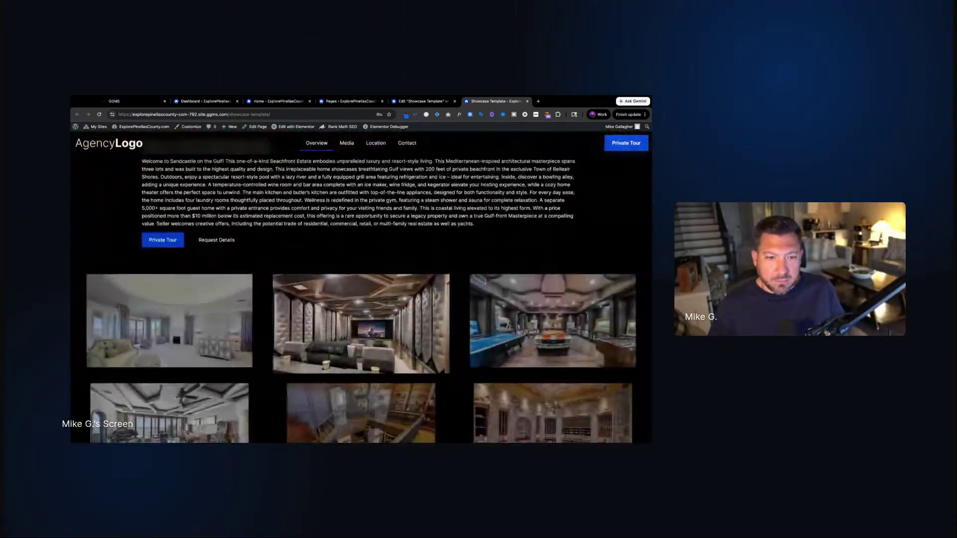
scroll(204, 226, down, 3)
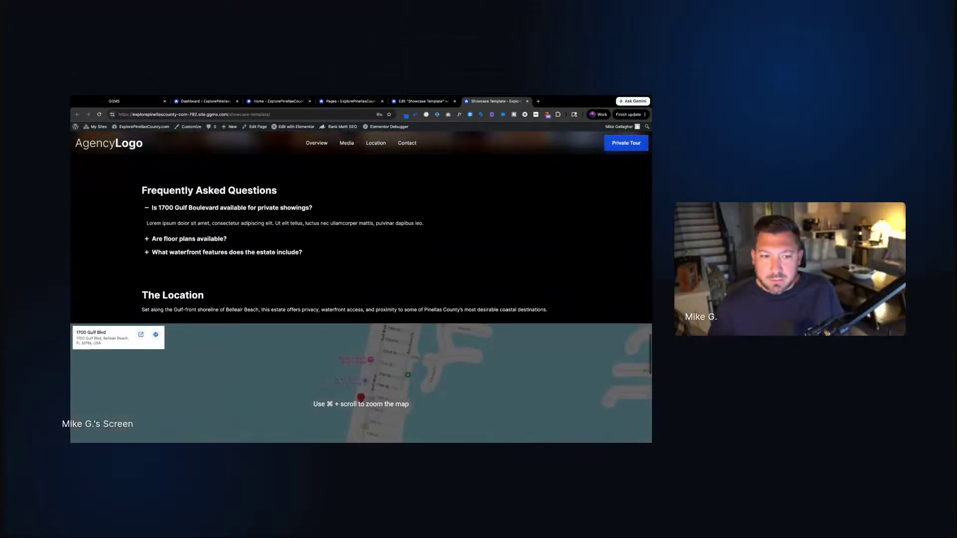
scroll(204, 227, down, 3)
scroll(204, 227, up, 1)
scroll(204, 227, up, 5)
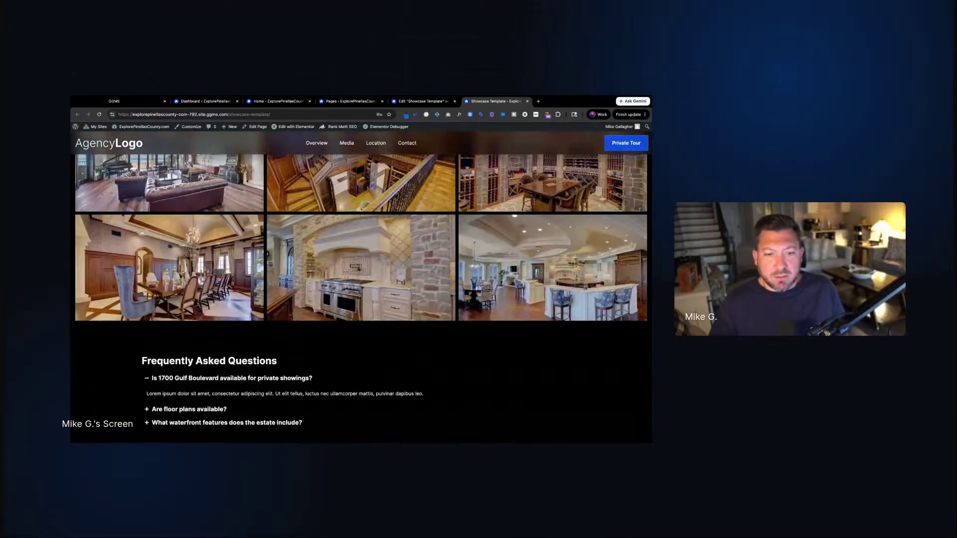
click(421, 101)
scroll(278, 326, down, 15)
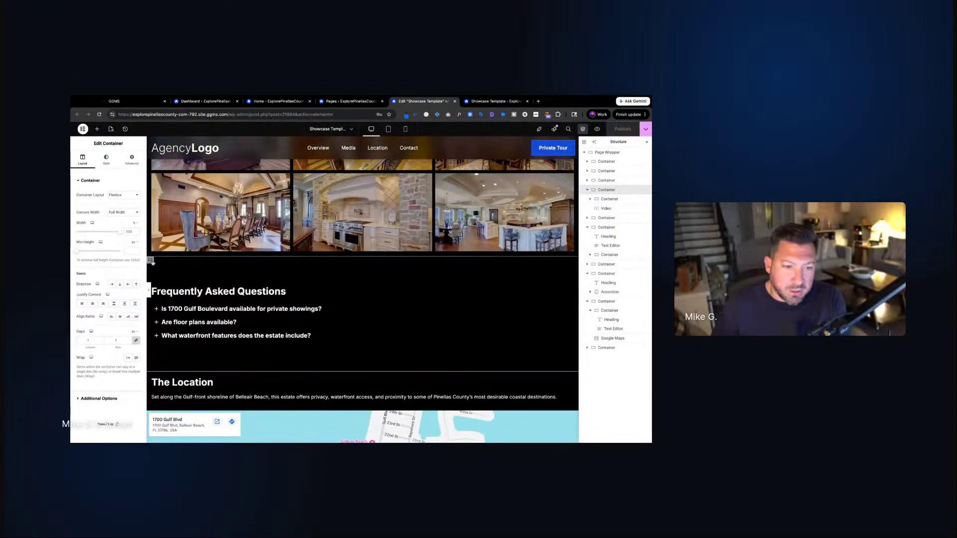
Give the FAQ container a Classic background using the white global colour
click(167, 268)
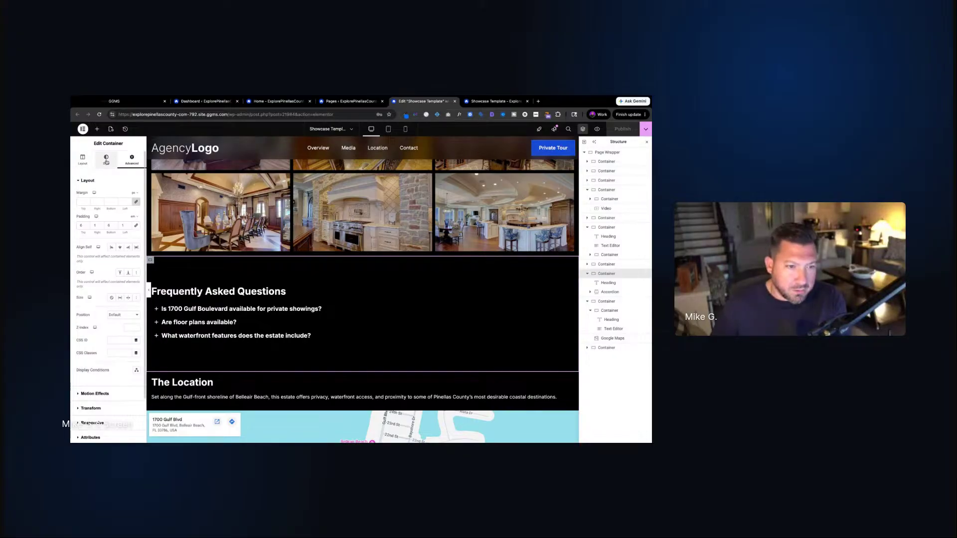
click(105, 164)
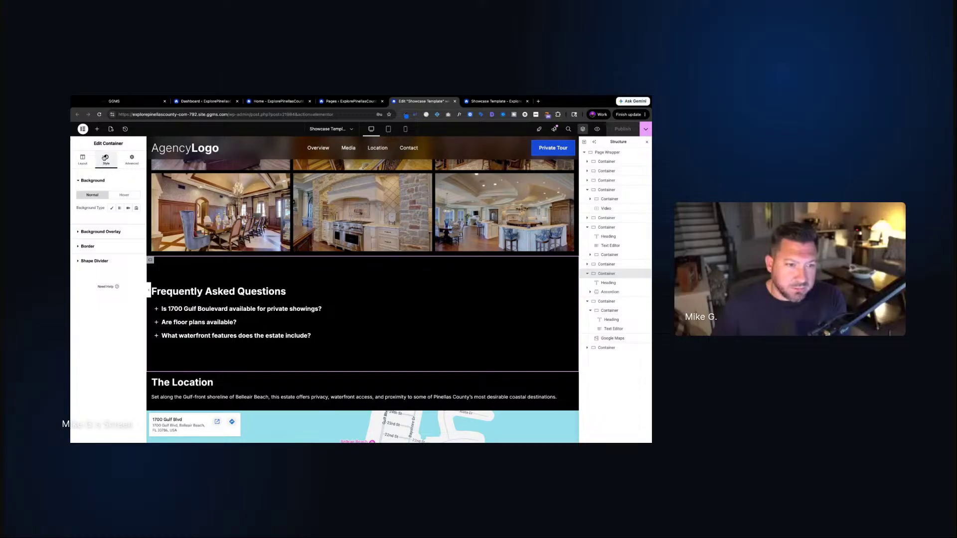
click(113, 209)
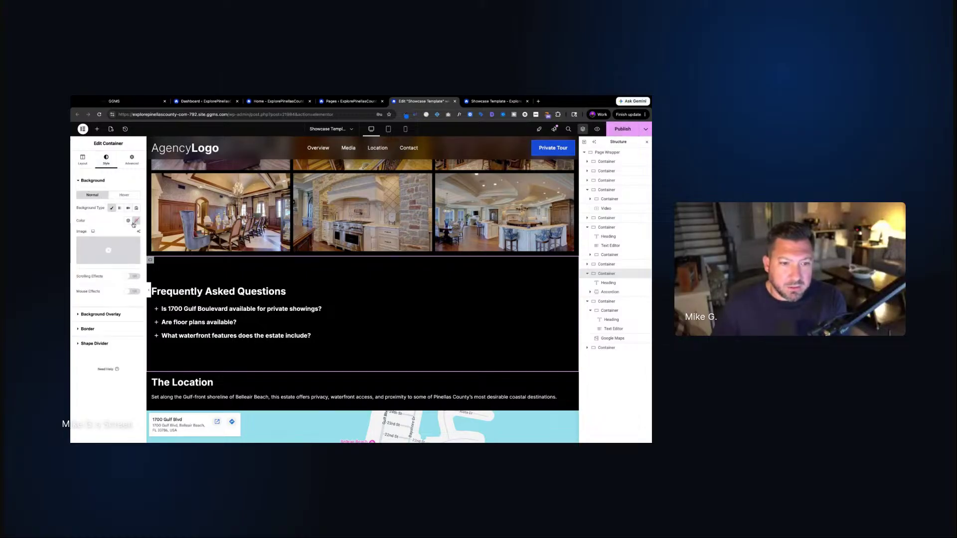
click(129, 221)
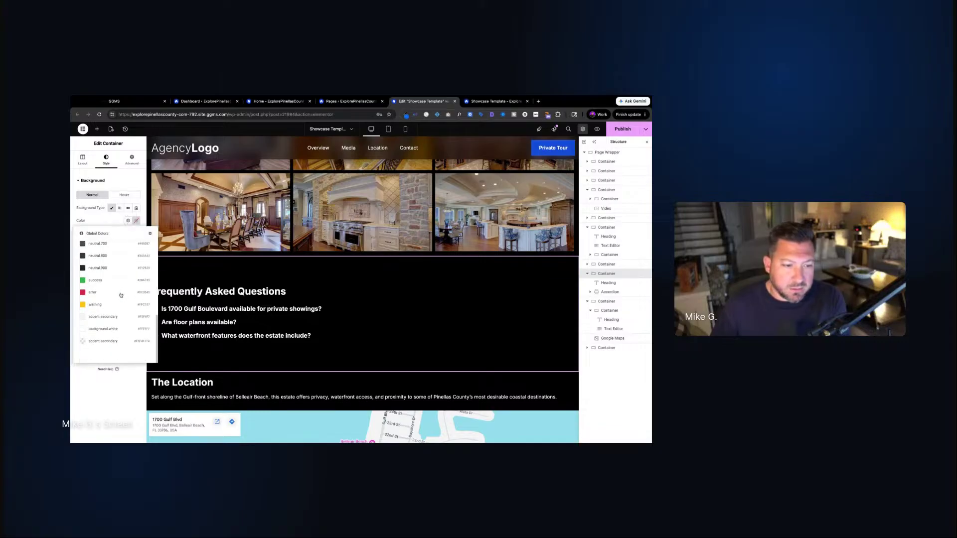
click(125, 346)
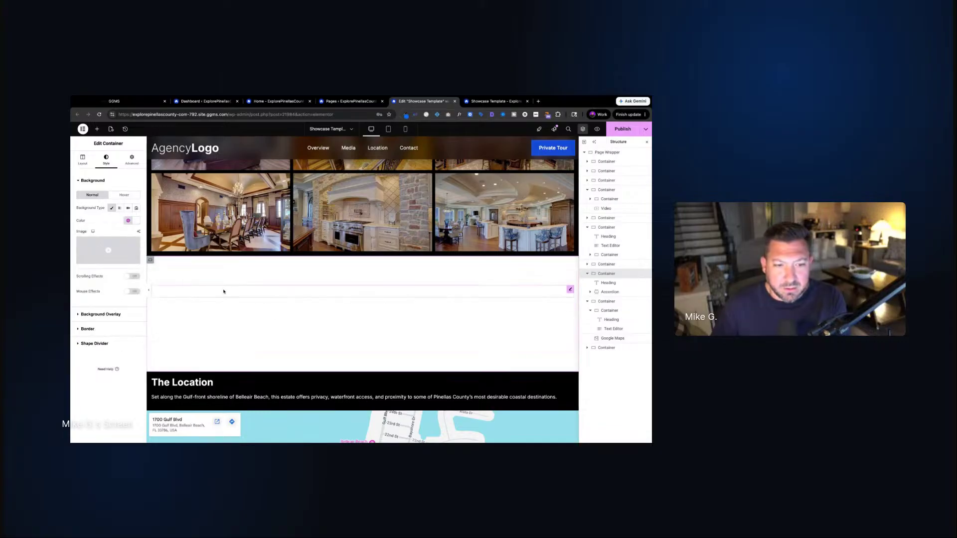
Set the Frequently Asked Questions heading's text colour to global text.dark
click(612, 284)
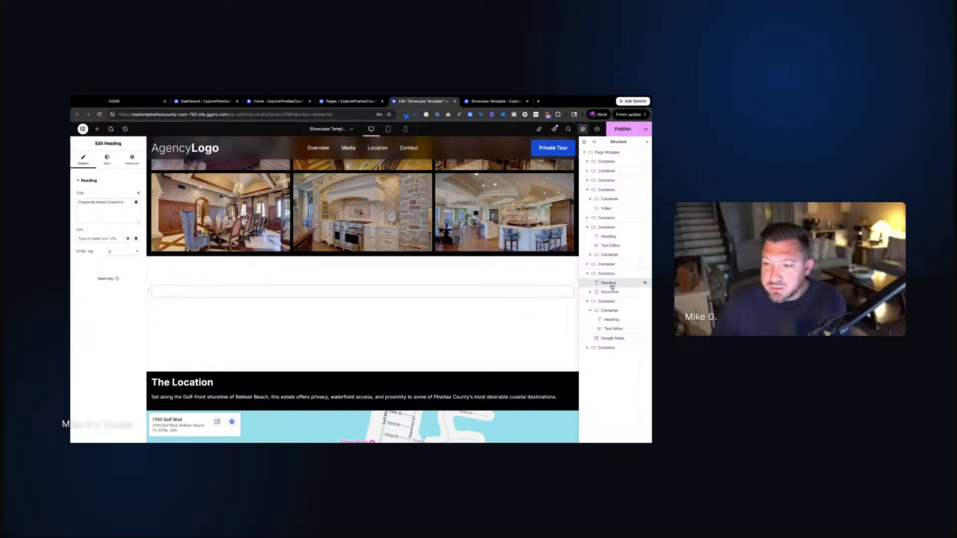
click(107, 160)
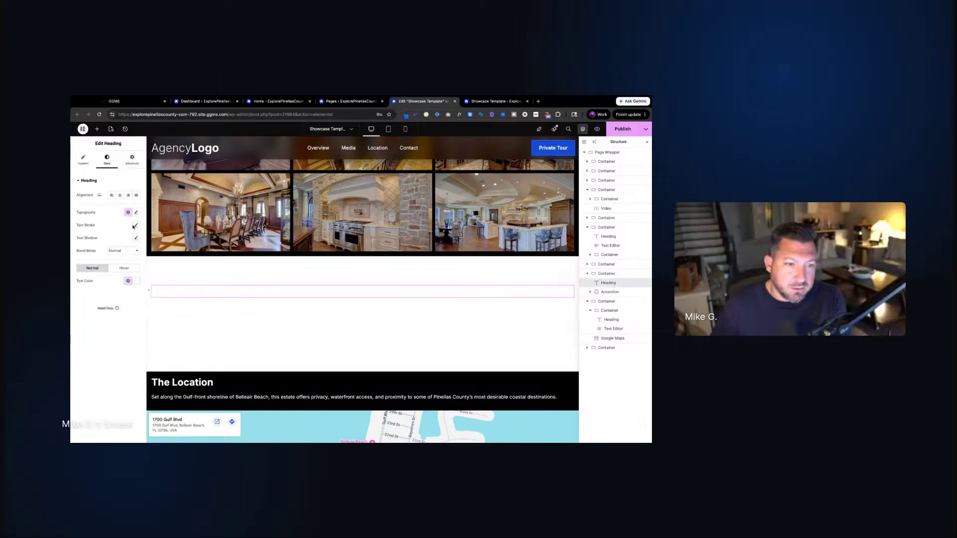
click(128, 281)
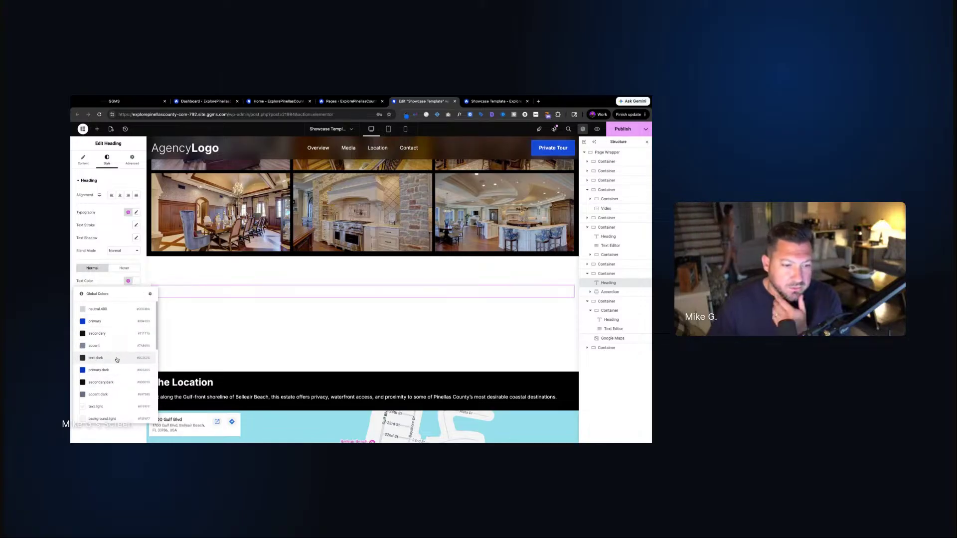
click(117, 359)
click(620, 295)
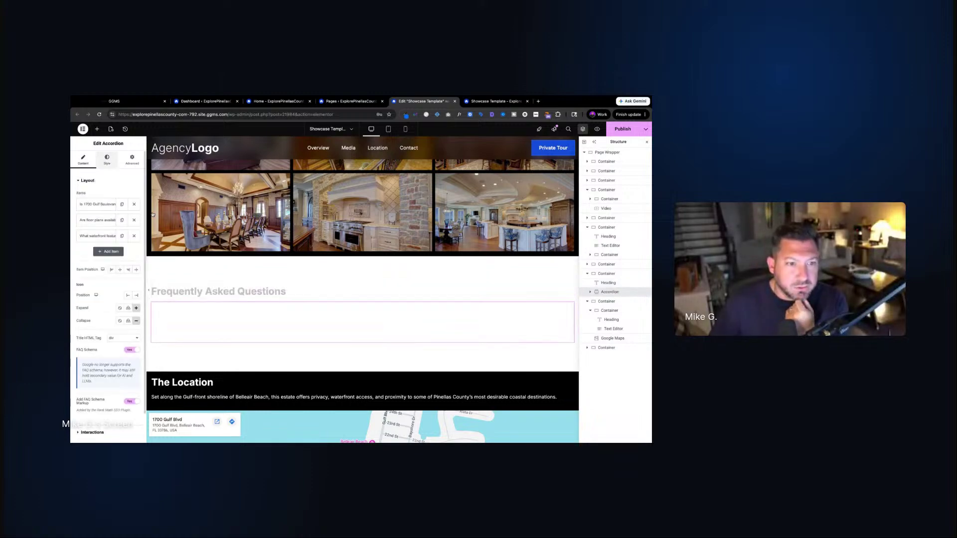
Set the accordion's header title colour to the global text.dark
click(107, 159)
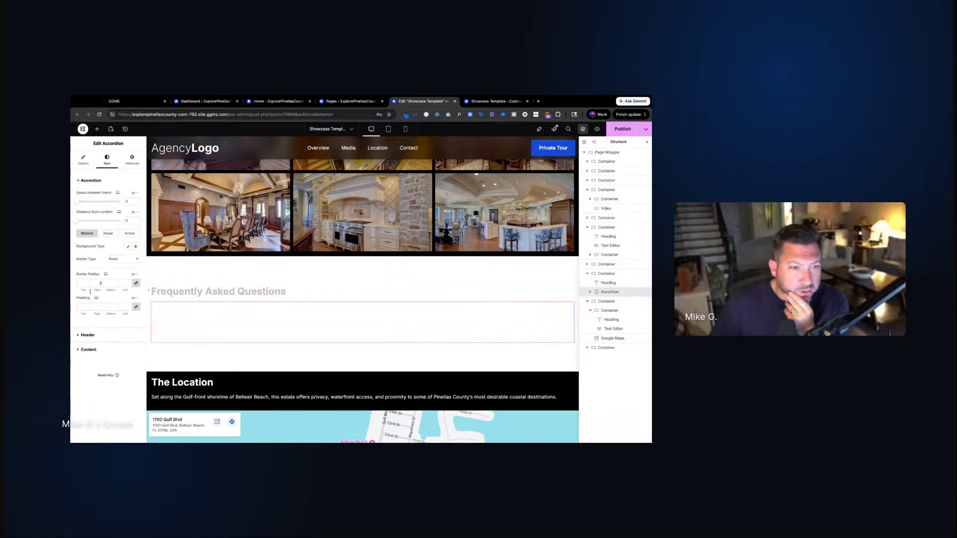
click(88, 335)
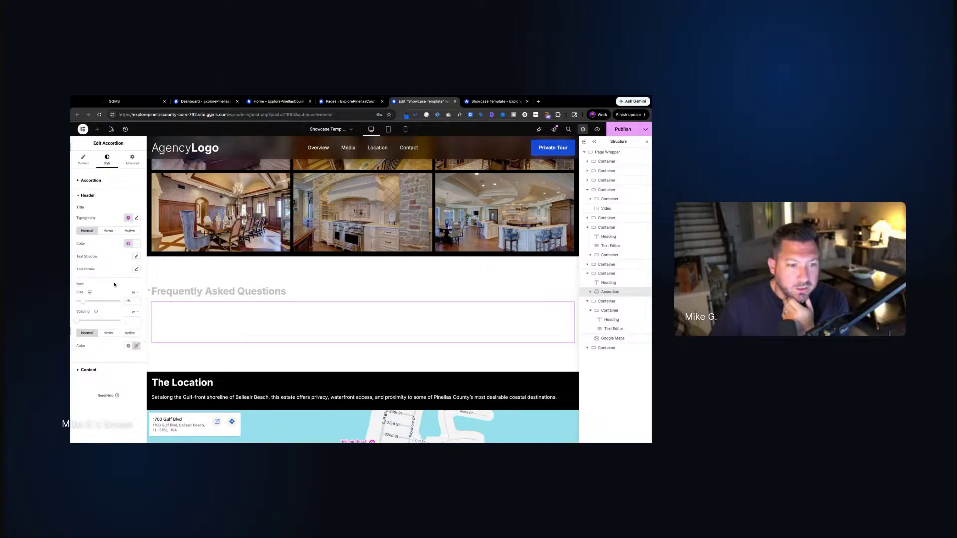
click(128, 244)
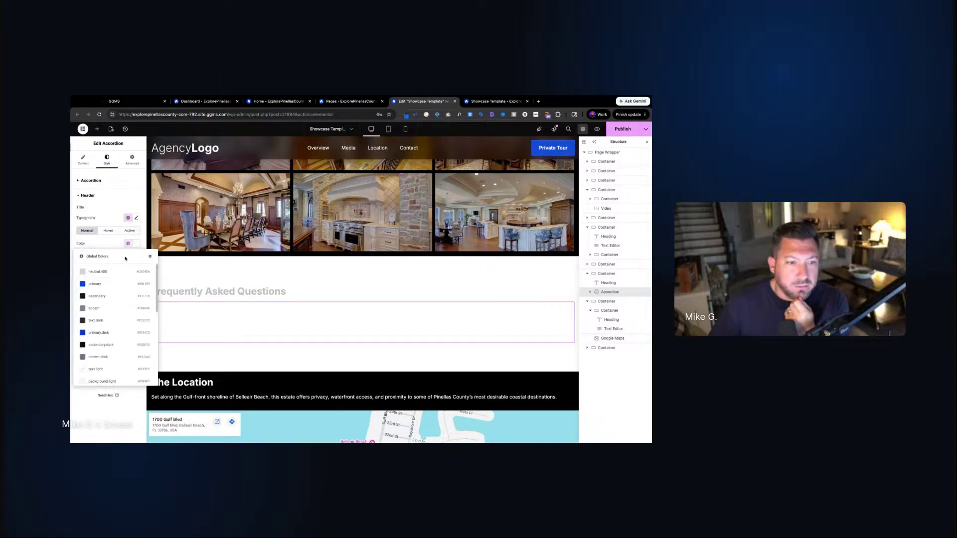
click(118, 321)
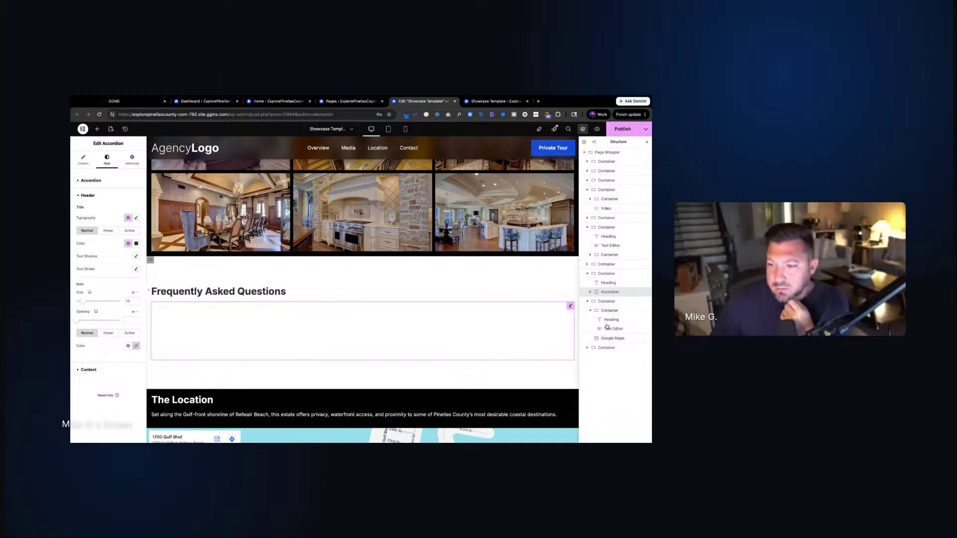
click(89, 369)
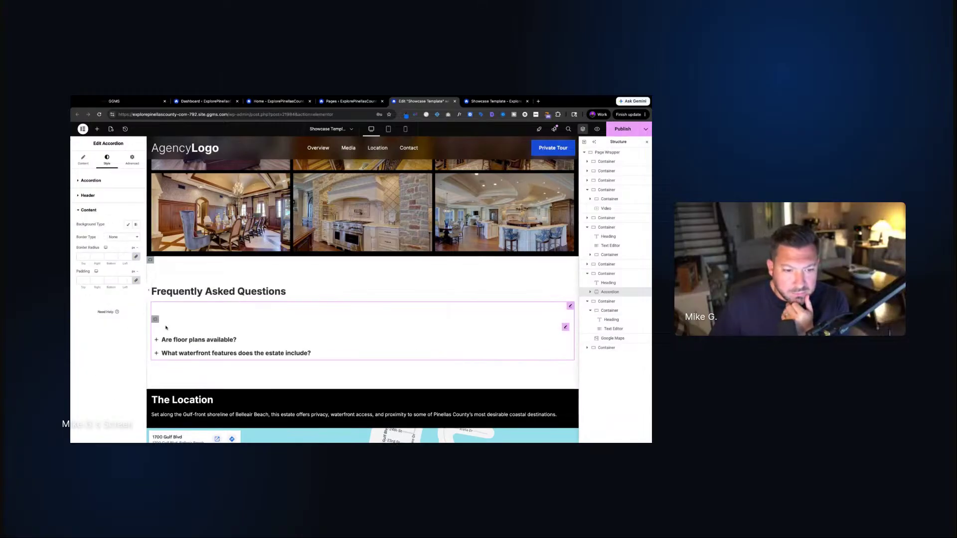
Inspect the first FAQ item's container and answer text, then review the accordion's item list
click(156, 320)
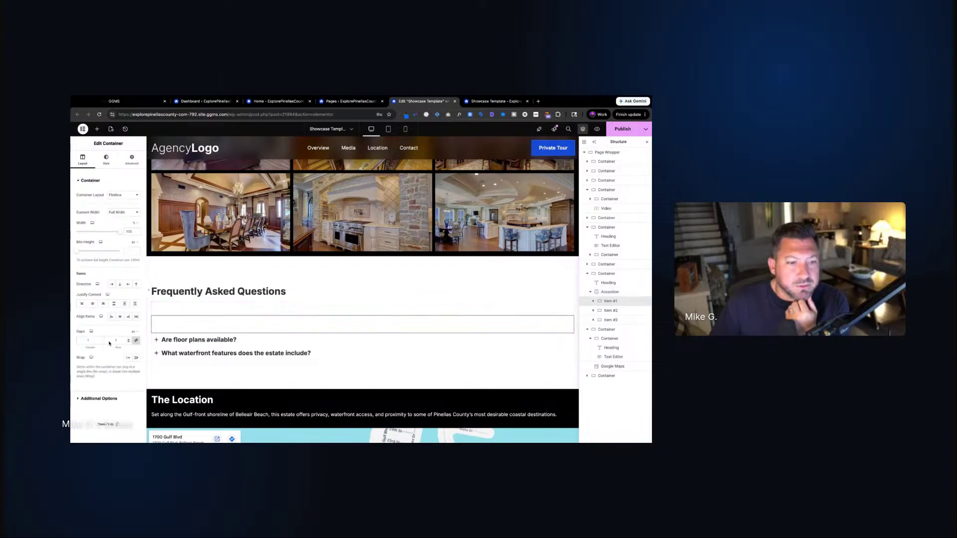
click(105, 161)
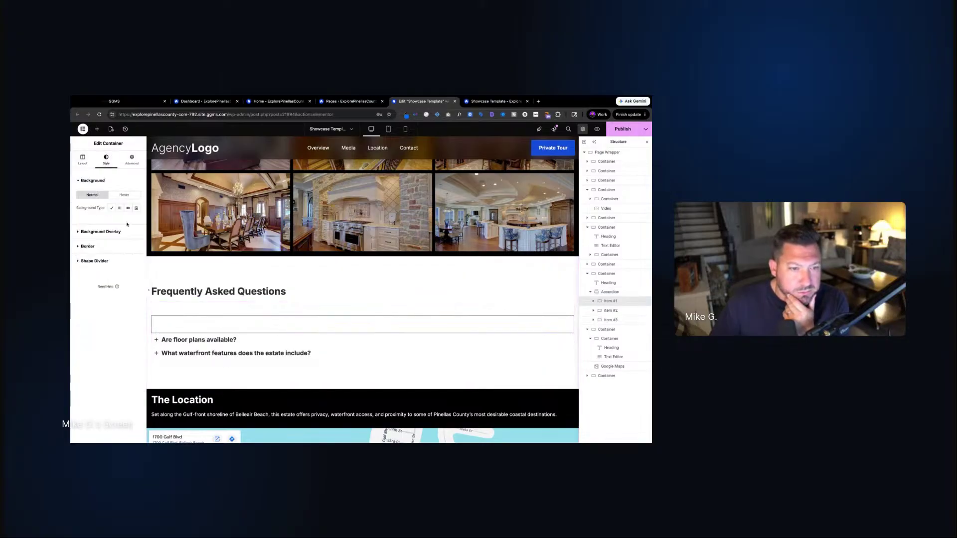
click(609, 292)
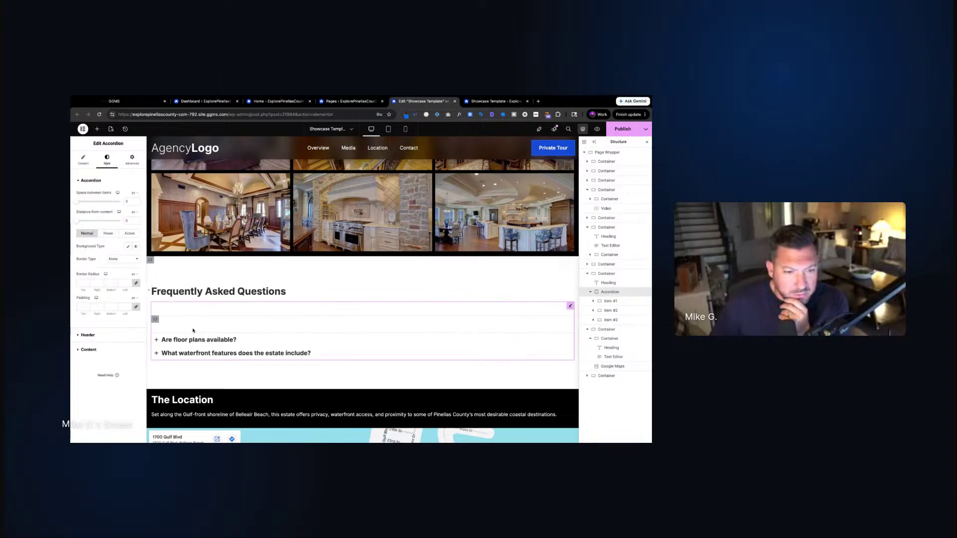
click(186, 326)
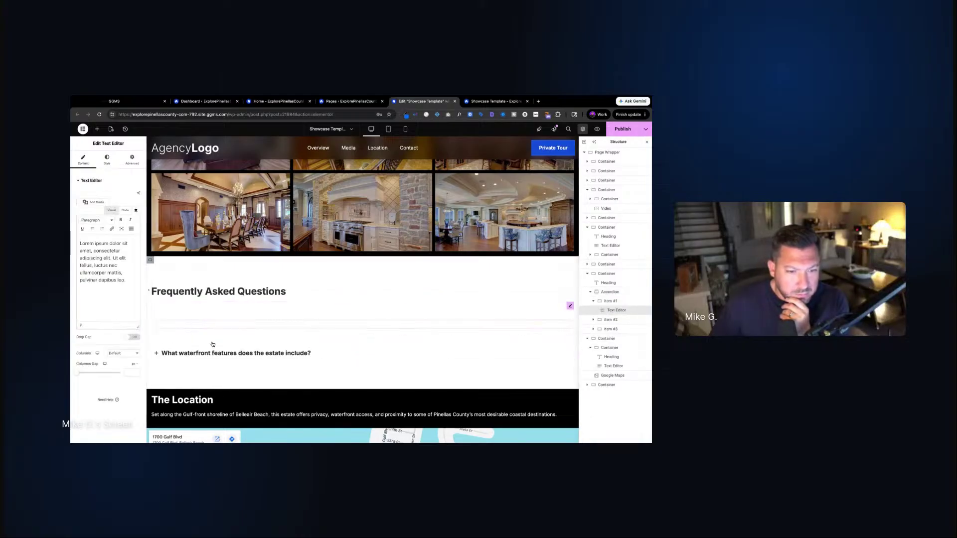
click(199, 315)
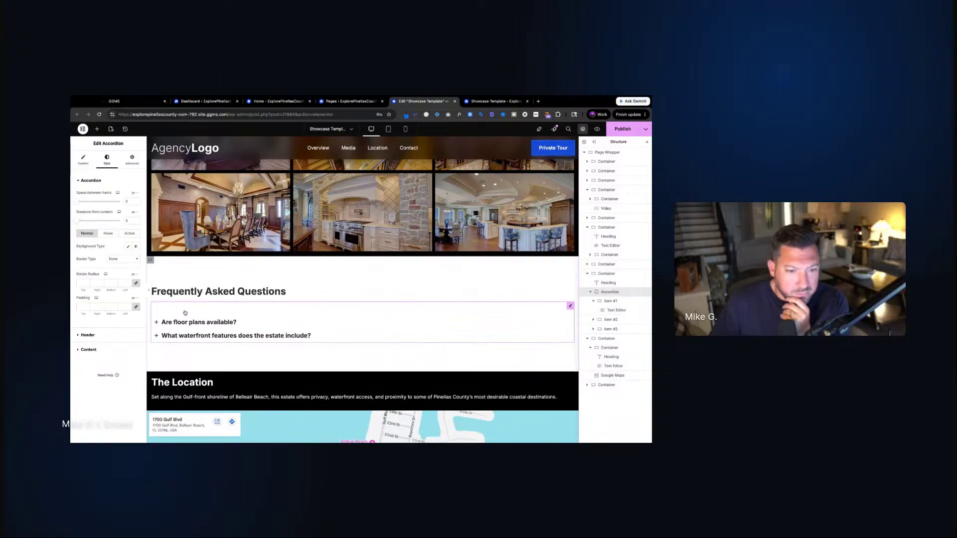
click(91, 162)
scroll(113, 349, down, 2)
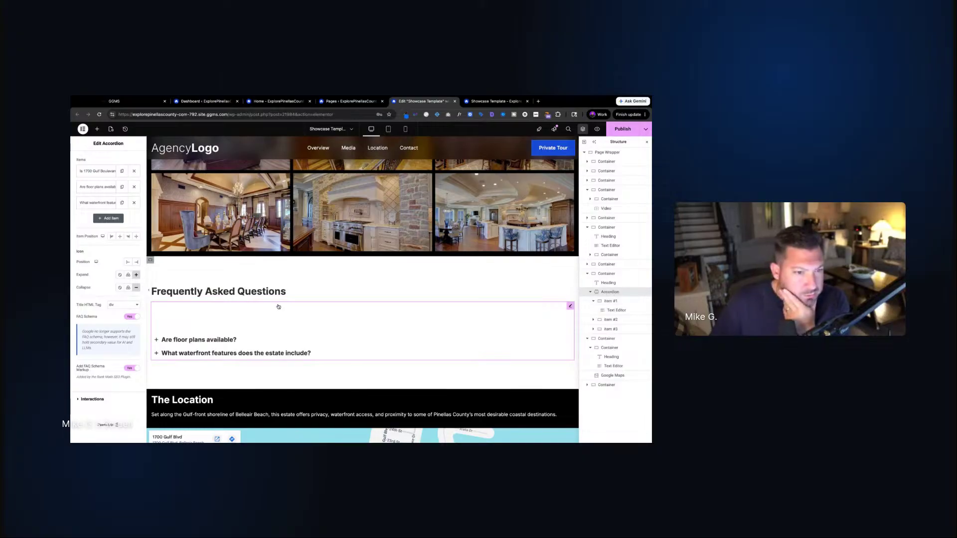
scroll(103, 351, up, 2)
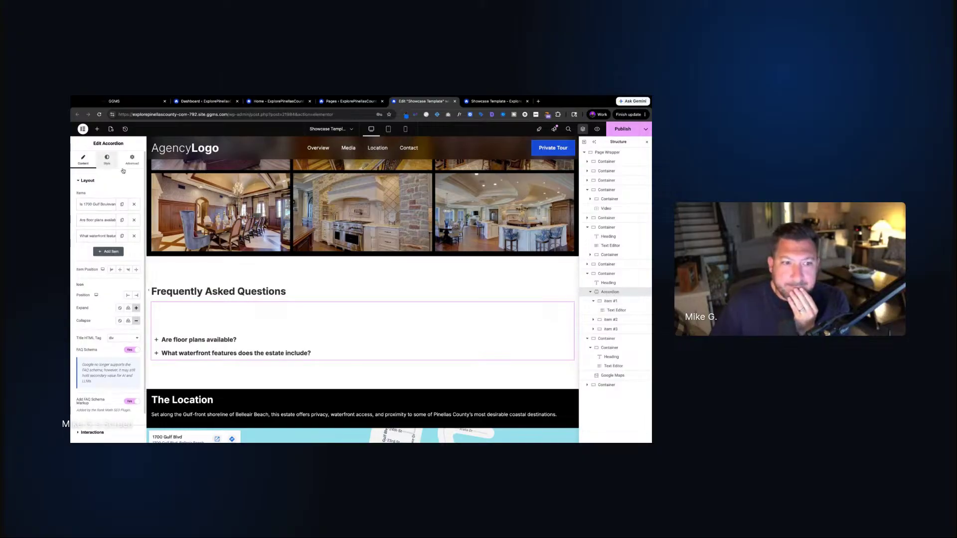
Set the accordion's Active and Hover title colours to text.dark
click(107, 161)
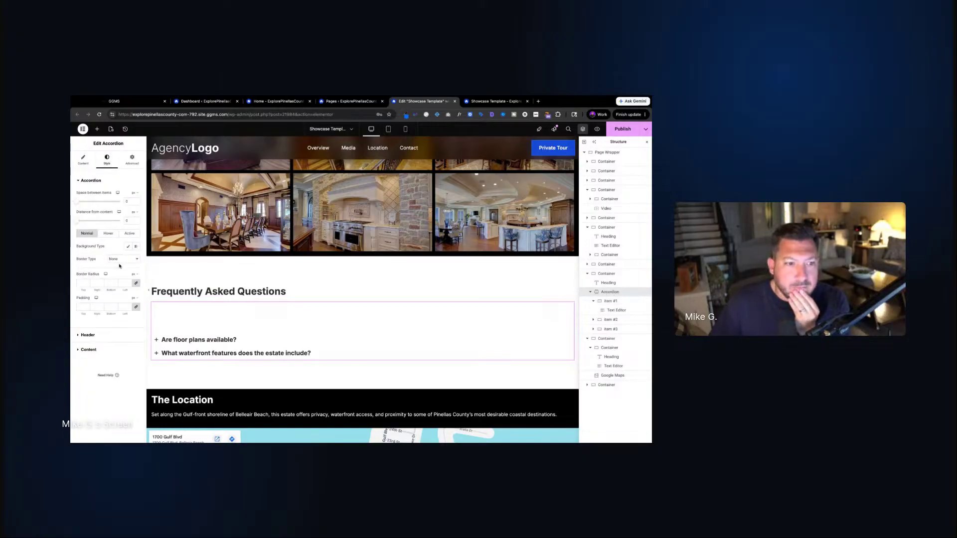
click(89, 350)
click(89, 195)
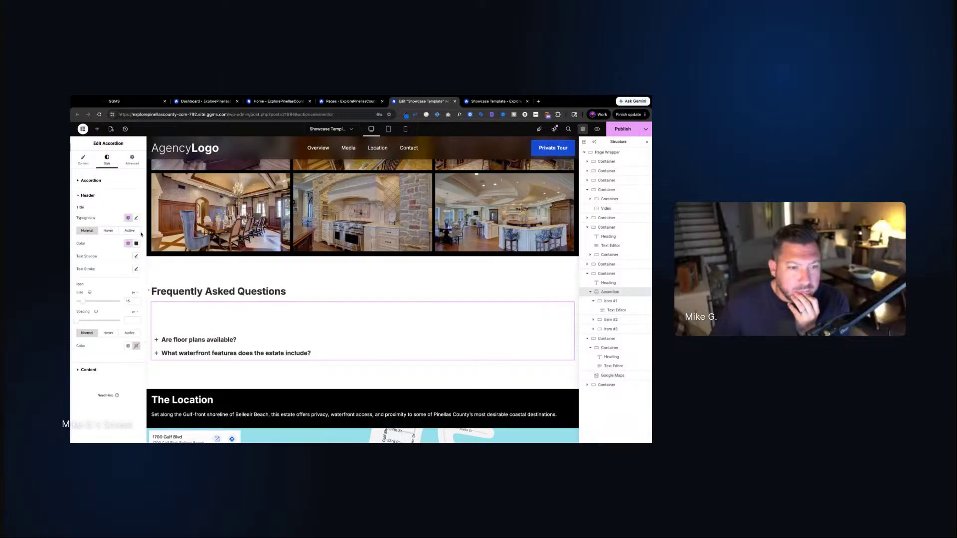
click(129, 231)
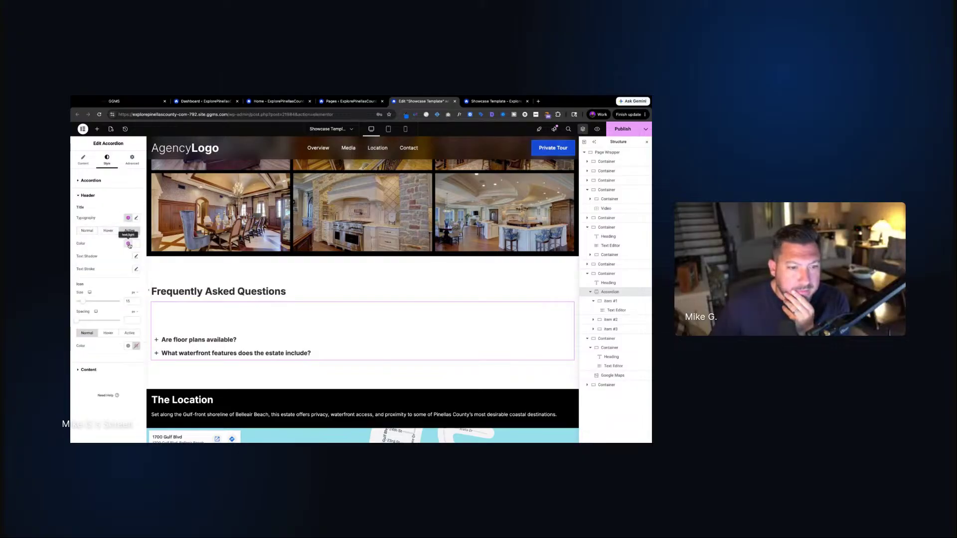
click(128, 243)
click(111, 321)
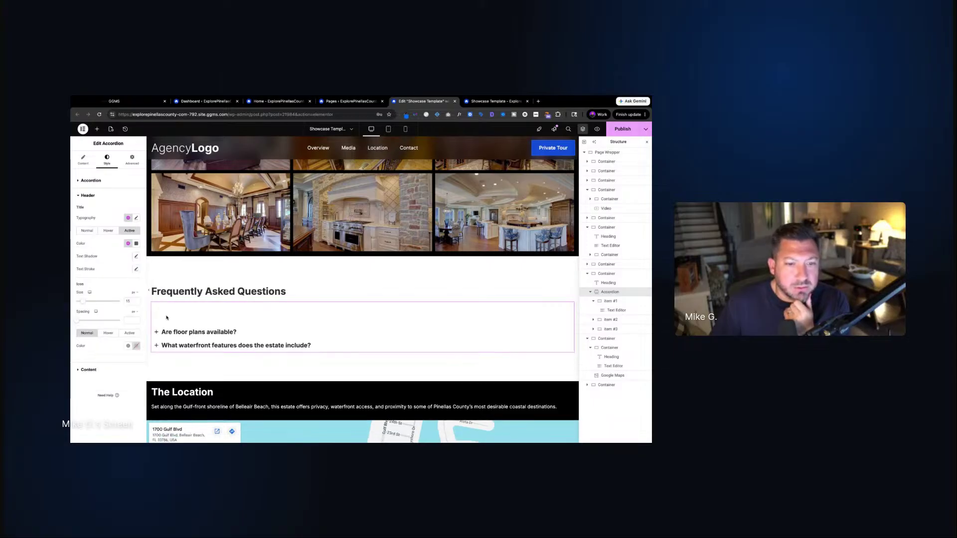
click(109, 231)
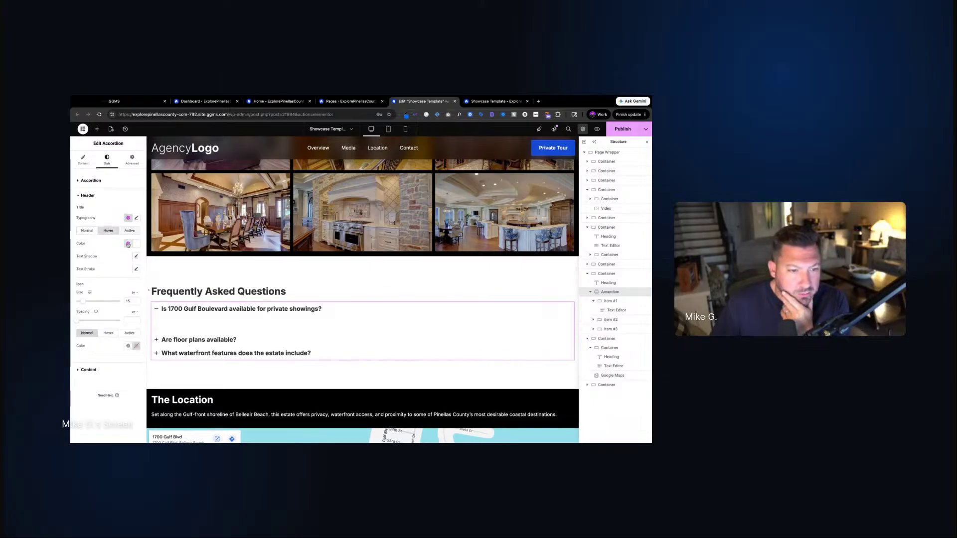
click(128, 243)
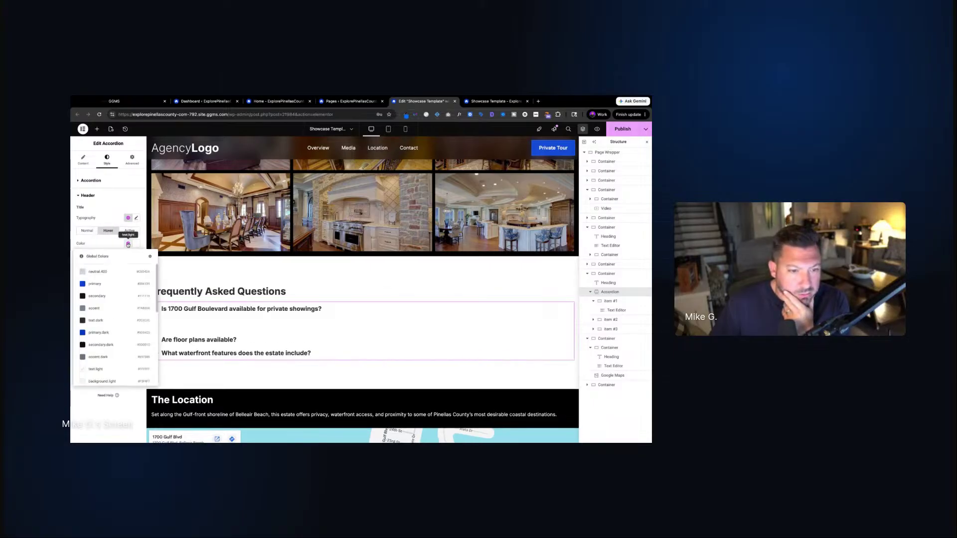
click(108, 284)
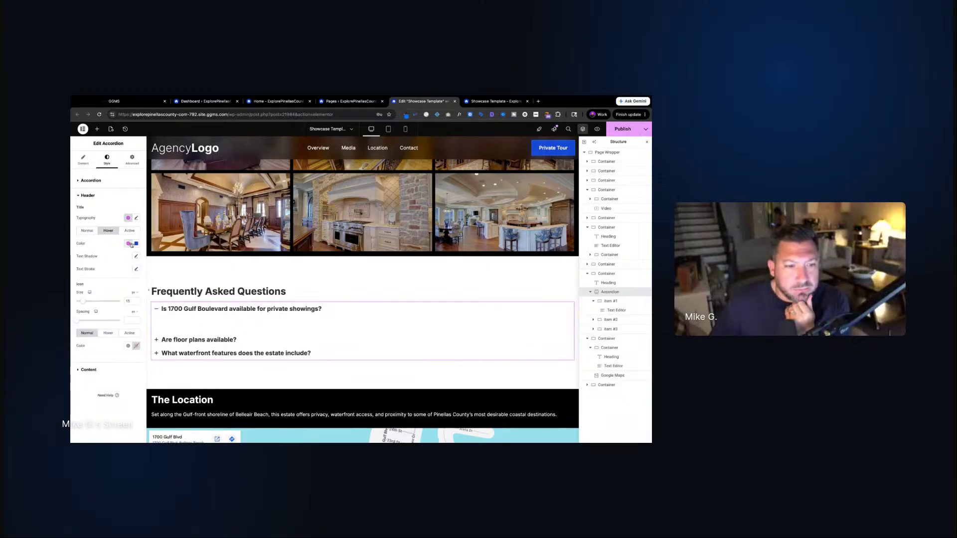
click(131, 244)
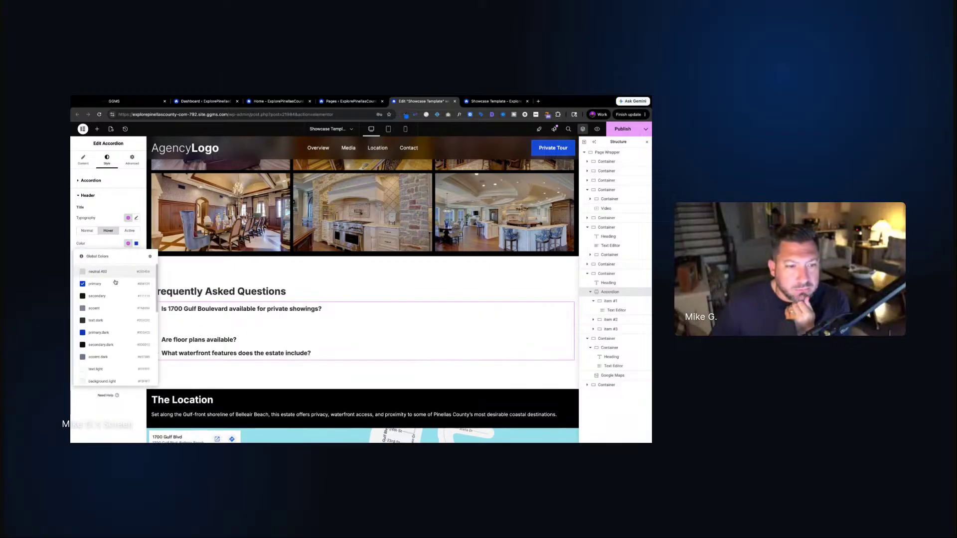
click(110, 324)
Give the first FAQ answer's Text Editor a dark global text colour
click(251, 323)
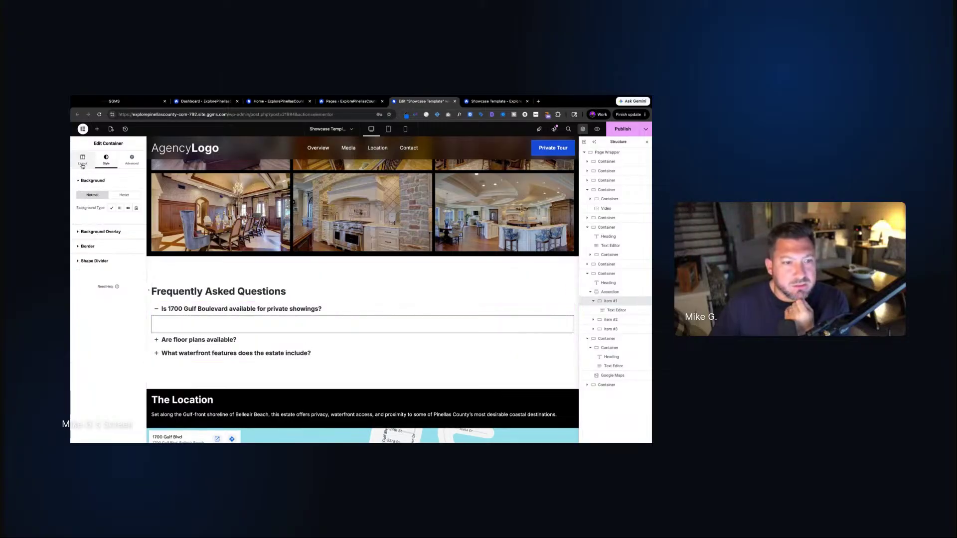
click(83, 165)
click(106, 161)
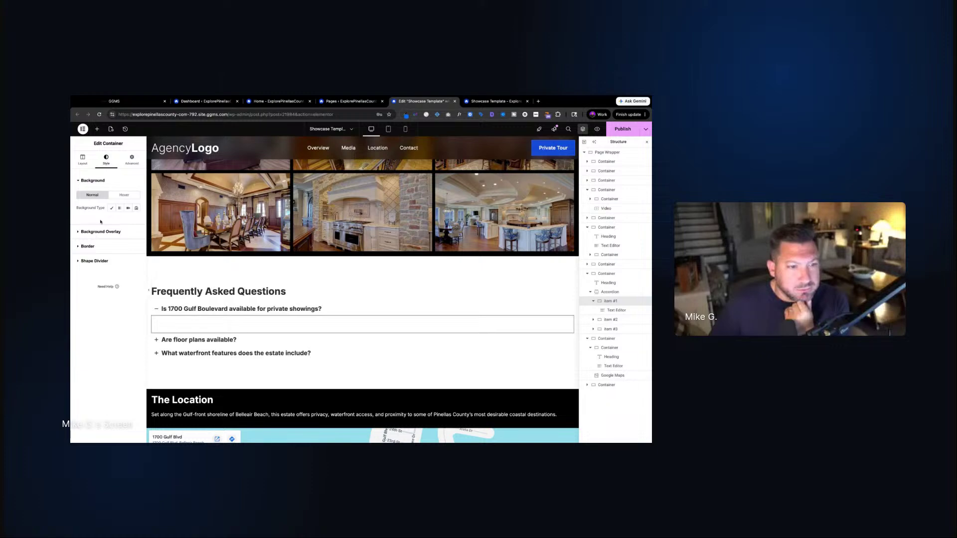
click(83, 165)
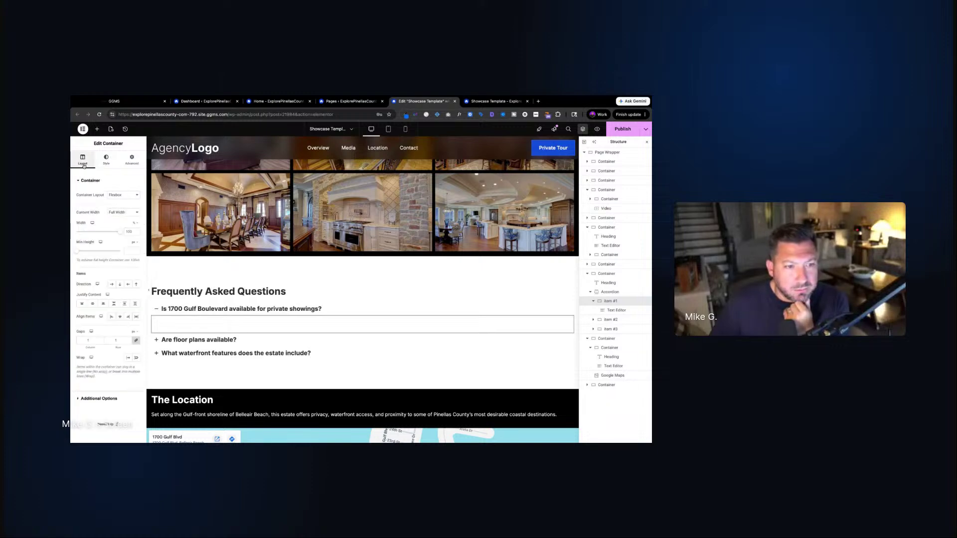
click(616, 310)
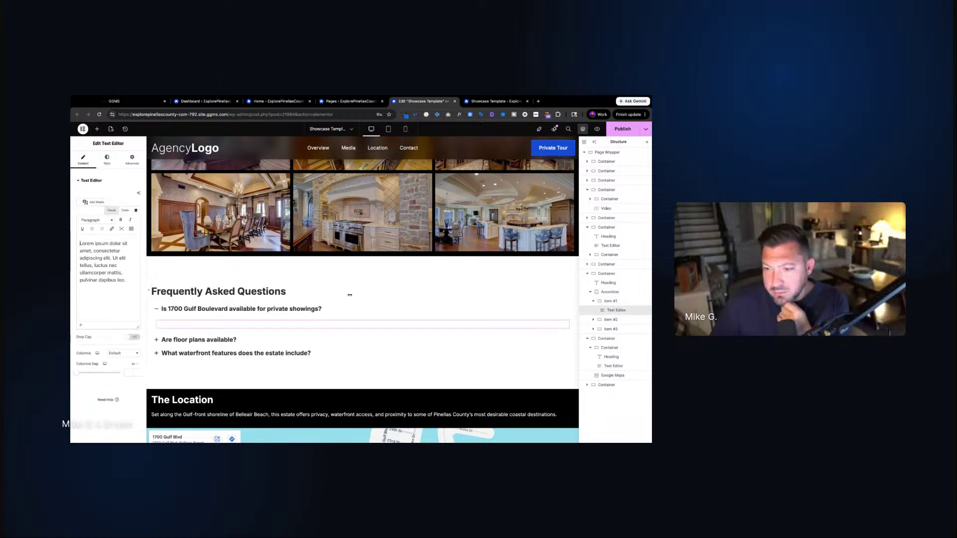
click(107, 159)
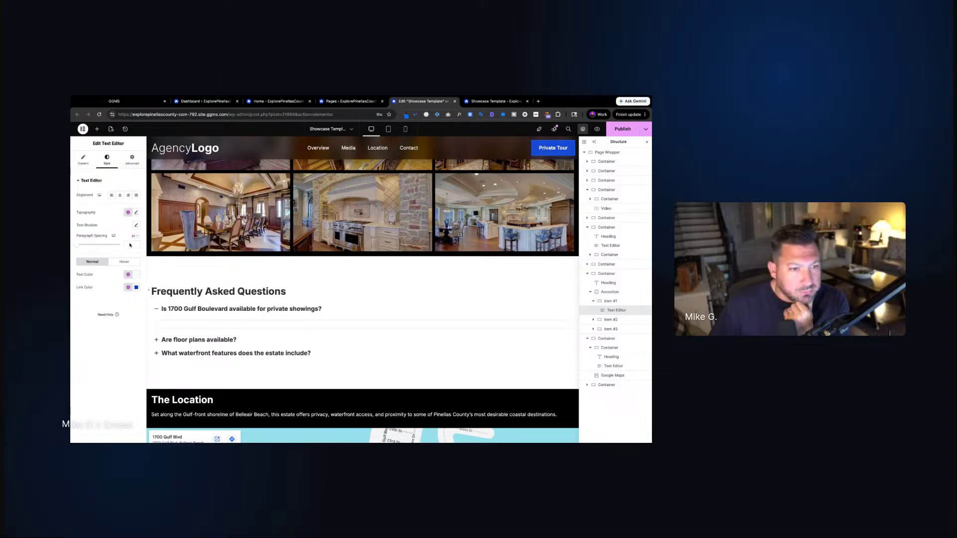
click(128, 275)
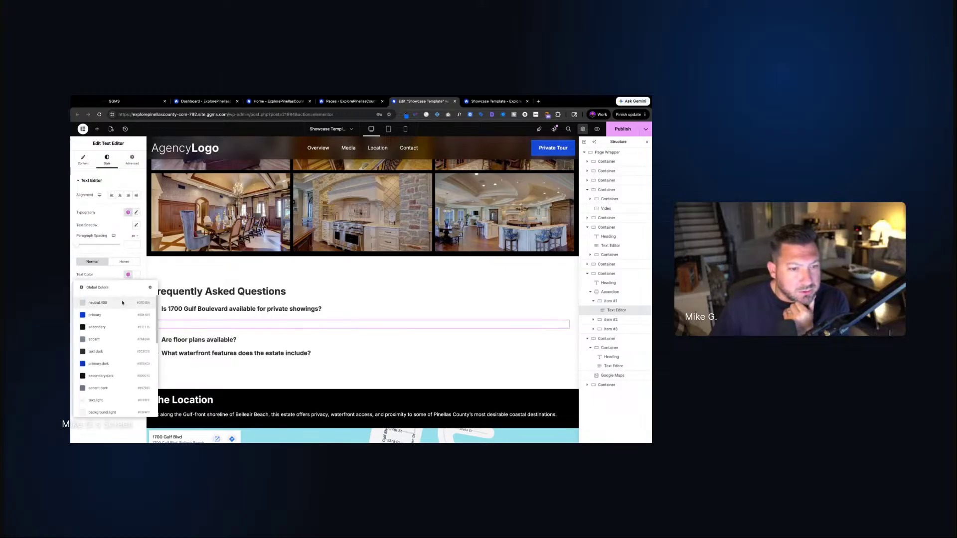
click(132, 352)
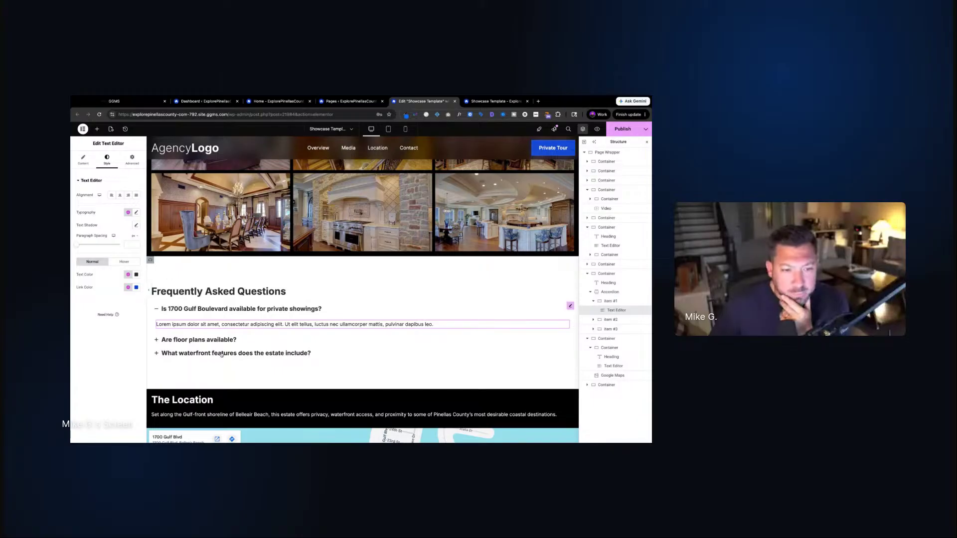
Copy the first answer's style and paste it onto the second and third answers
right_click(209, 321)
click(227, 344)
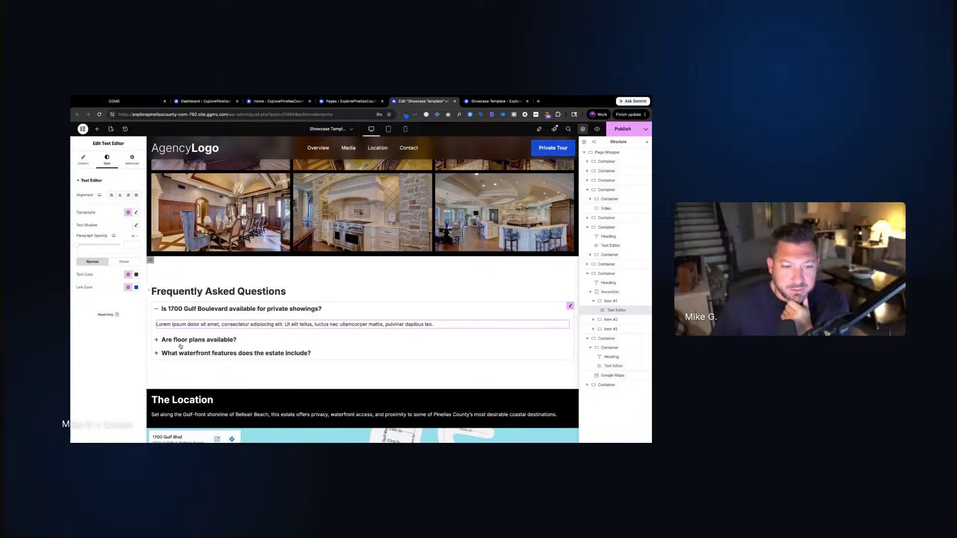
click(186, 341)
right_click(195, 337)
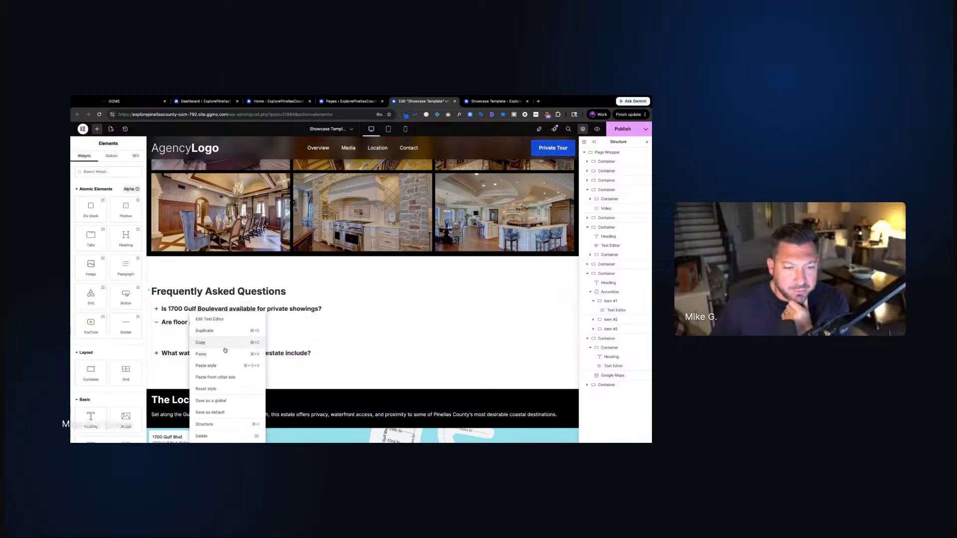
click(213, 365)
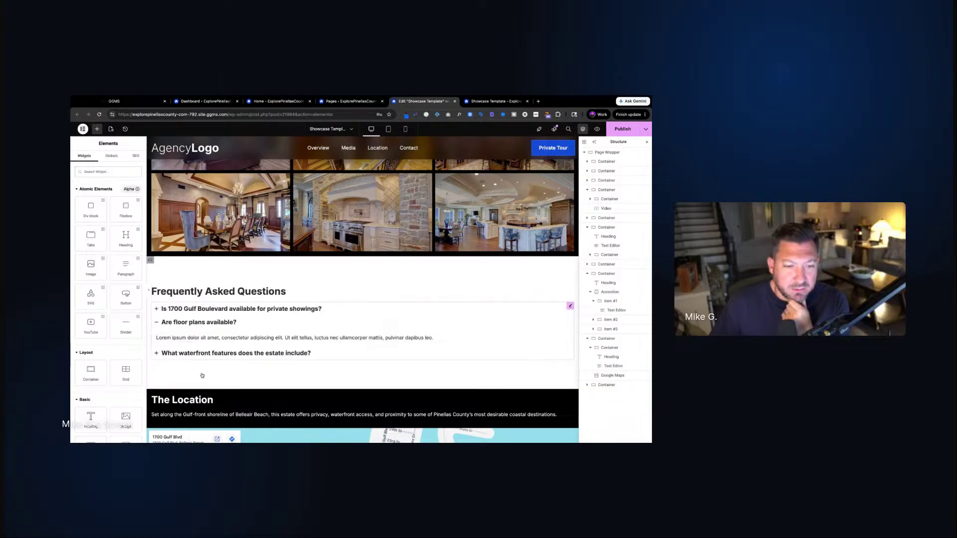
click(201, 354)
right_click(201, 352)
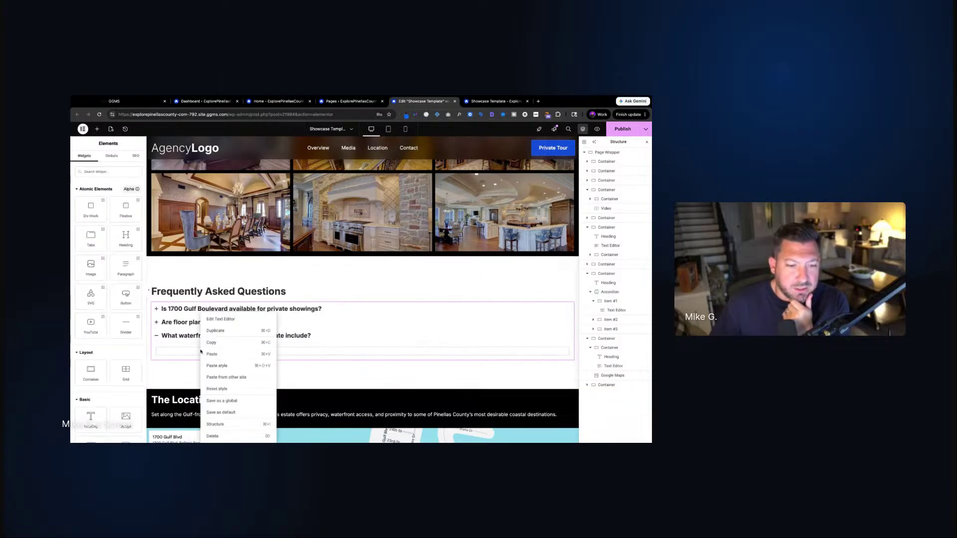
click(225, 367)
click(570, 306)
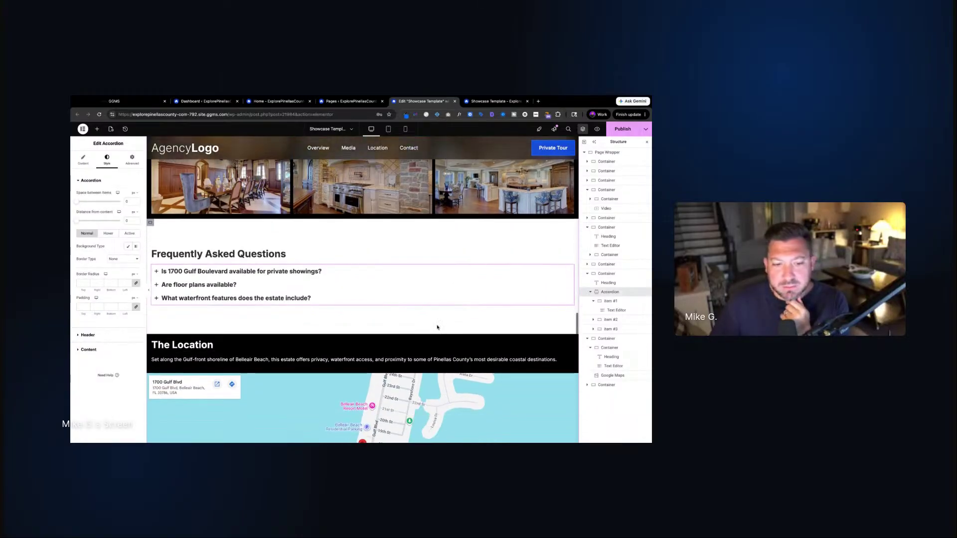
Give The Location container padding 1 on all sides with 8 on top, and save
scroll(309, 279, down, 1)
click(154, 343)
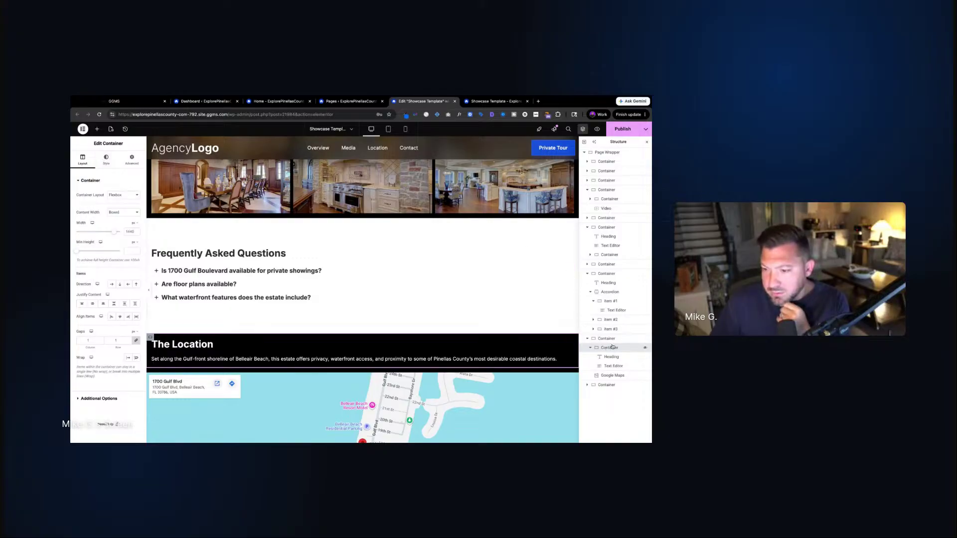
click(132, 160)
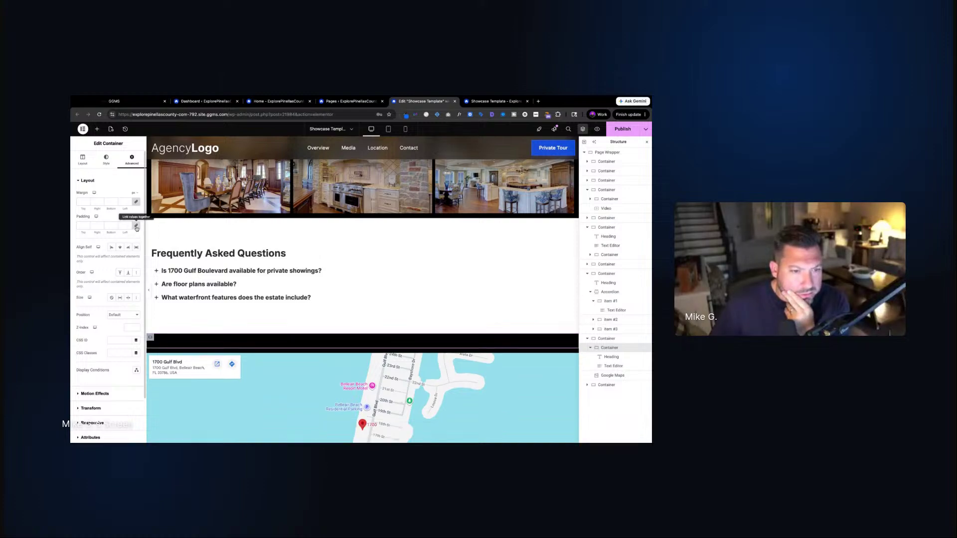
click(87, 226)
text(1)
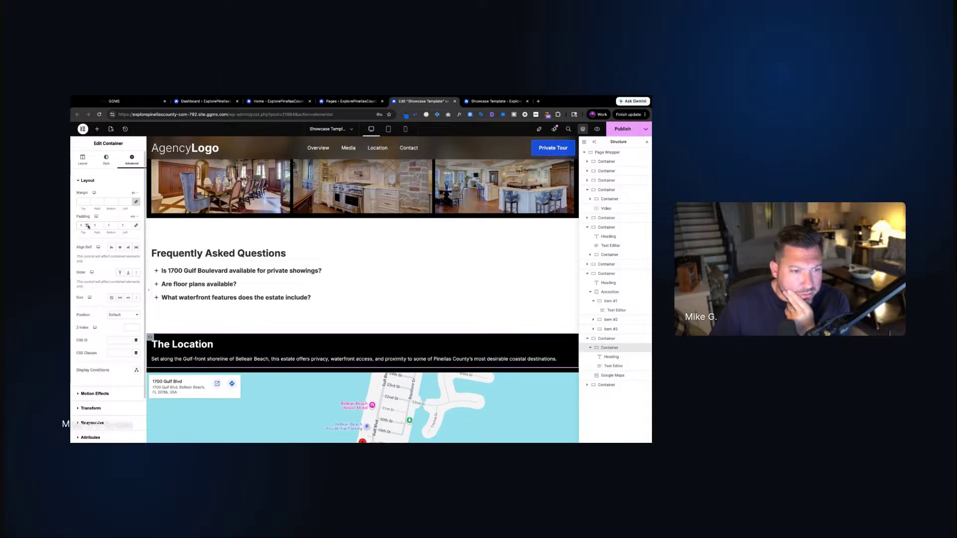
key(Up)
key(Up)
key(Up)
key(Up)
key(Up)
key(Up)
key(Up)
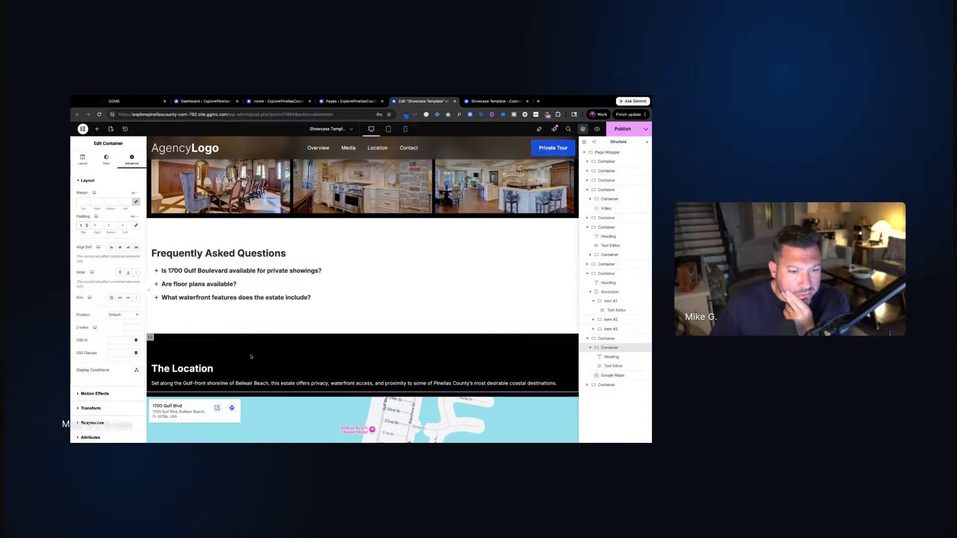
scroll(251, 356, down, 8)
scroll(251, 356, up, 5)
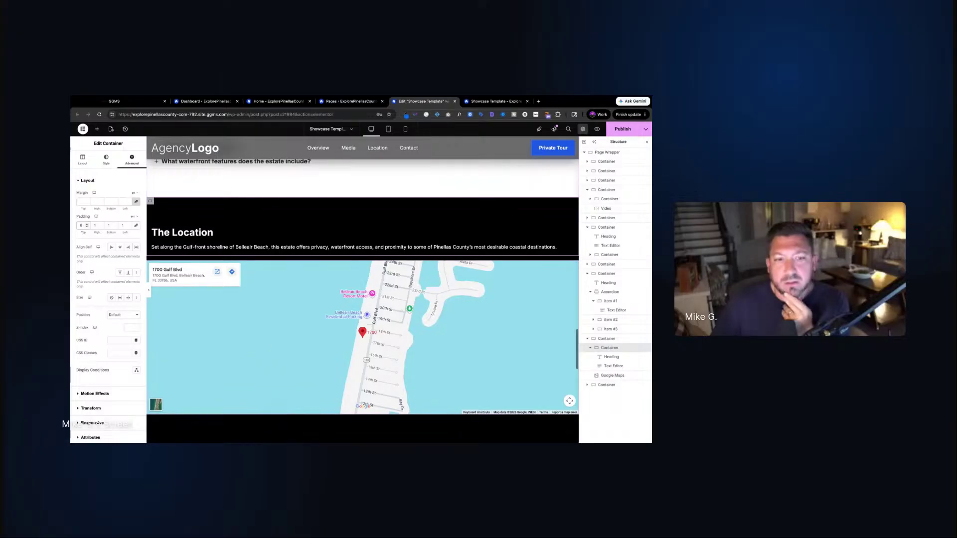
key(ctrl+s)
scroll(460, 182, up, 3)
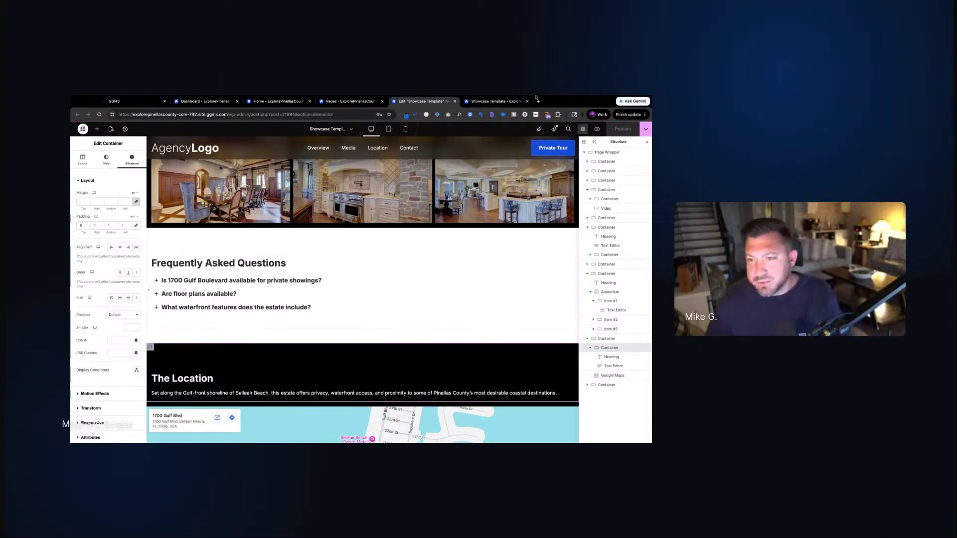
Check the FAQ on the live page, collapsing the first answer
click(493, 101)
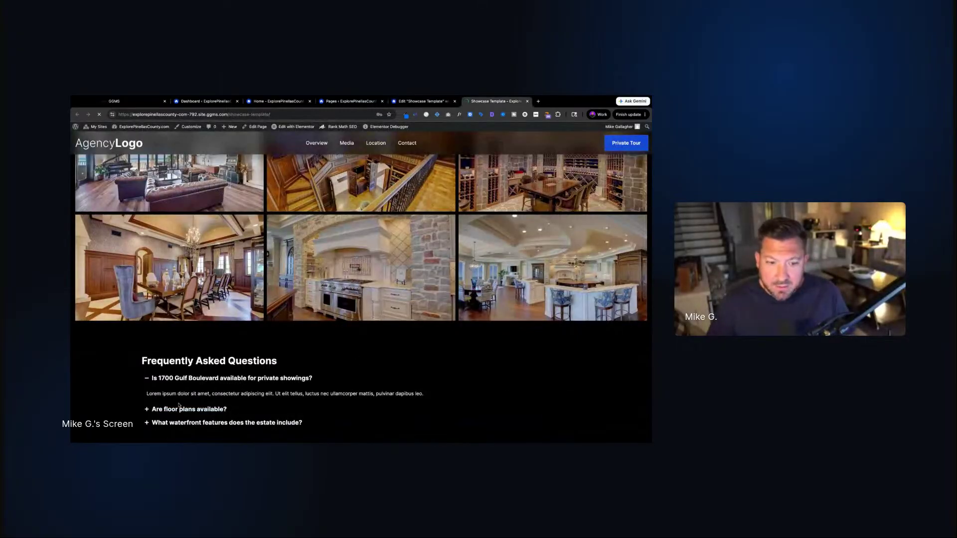
scroll(289, 366, down, 3)
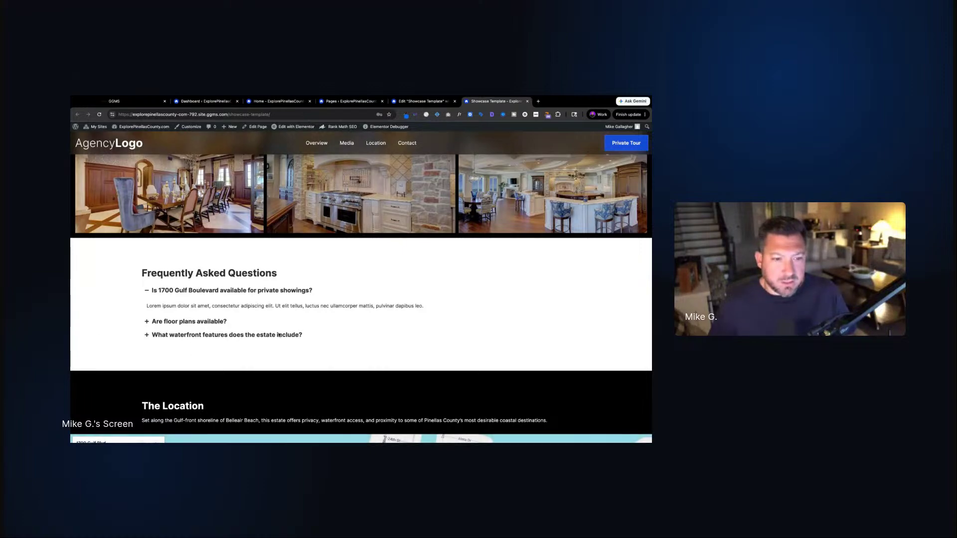
scroll(227, 339, down, 5)
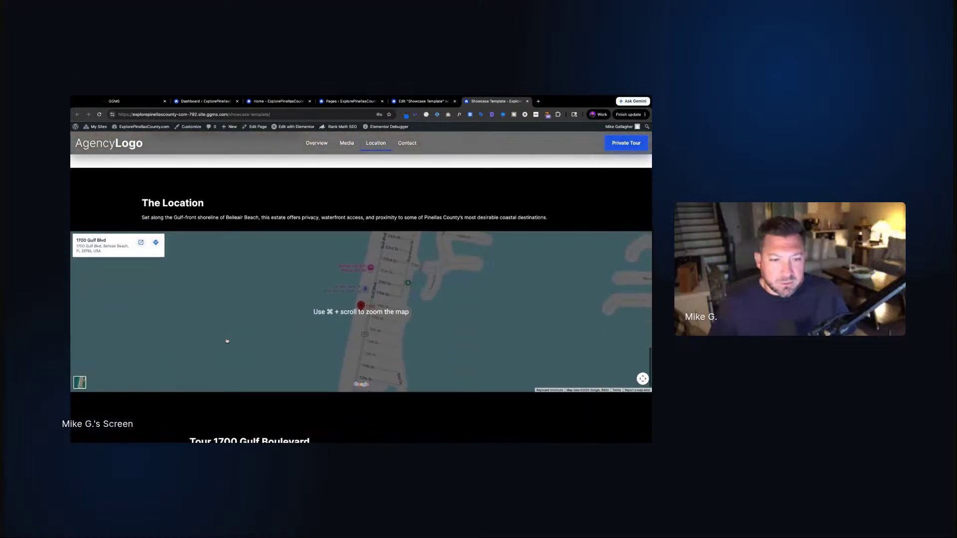
scroll(226, 339, up, 3)
click(180, 206)
Scroll through the rest of the live page, then return to the Elementor editor
scroll(264, 247, up, 2)
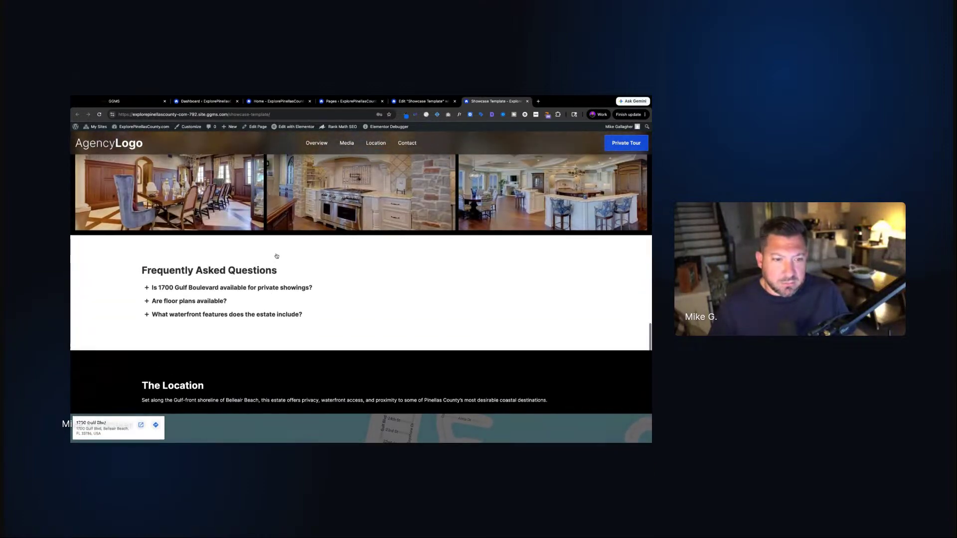
scroll(385, 280, down, 1)
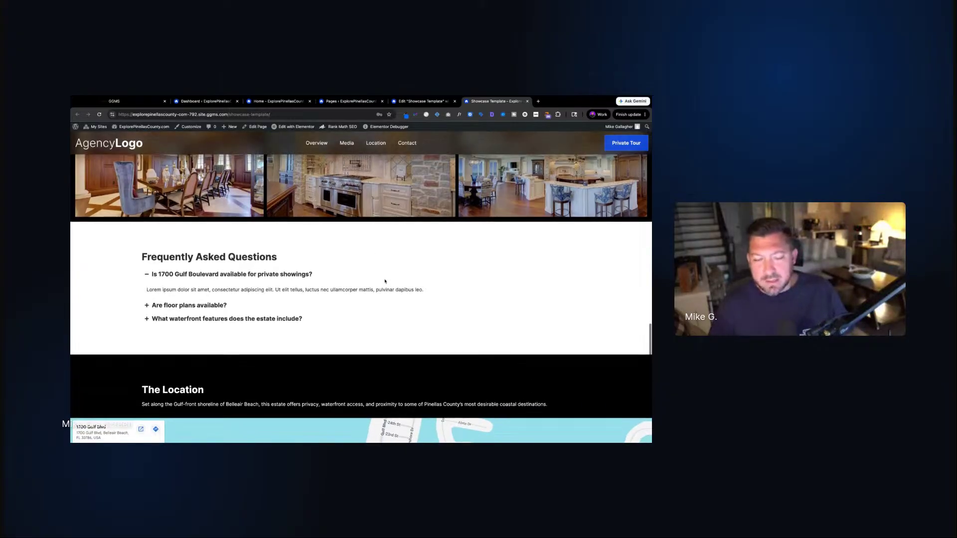
scroll(384, 281, up, 3)
scroll(385, 281, down, 2)
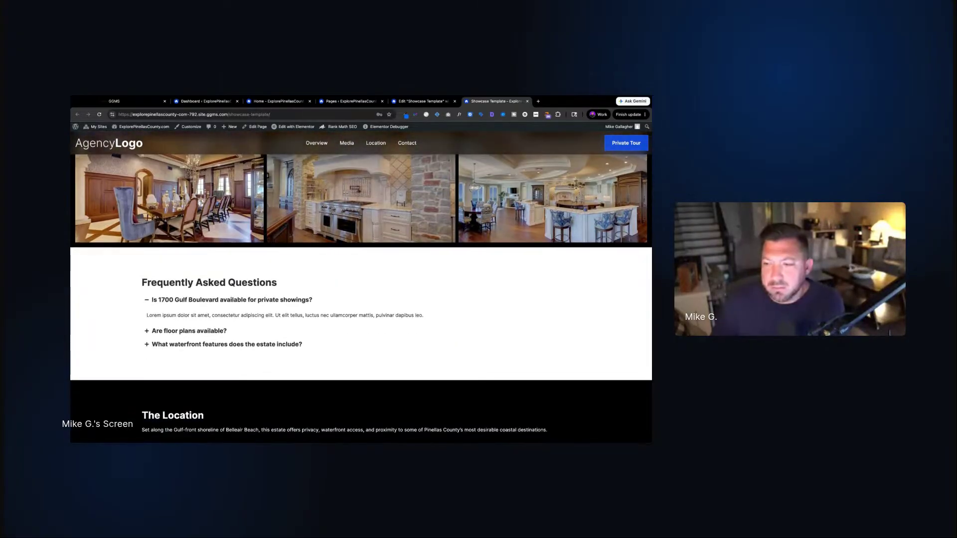
scroll(385, 282, down, 1)
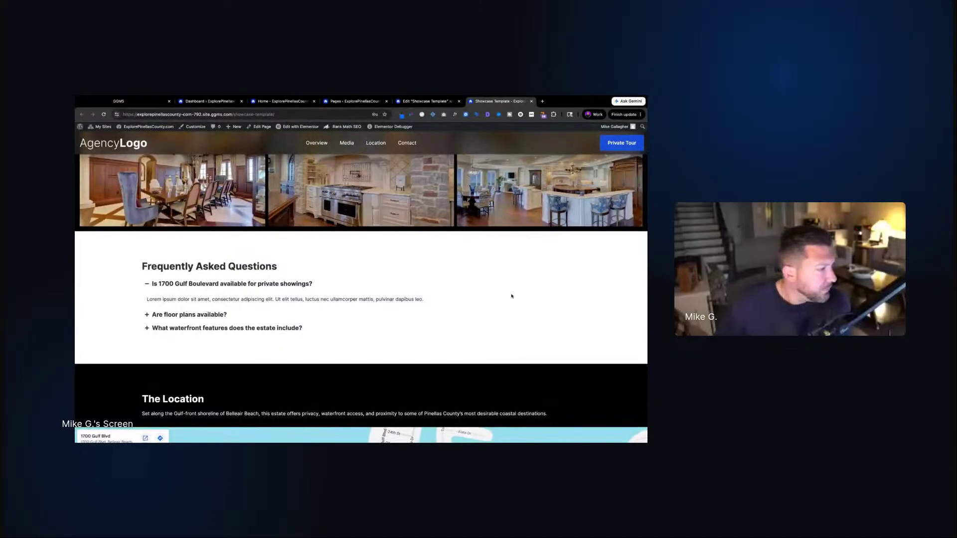
scroll(504, 295, down, 3)
scroll(496, 294, up, 5)
scroll(496, 295, up, 15)
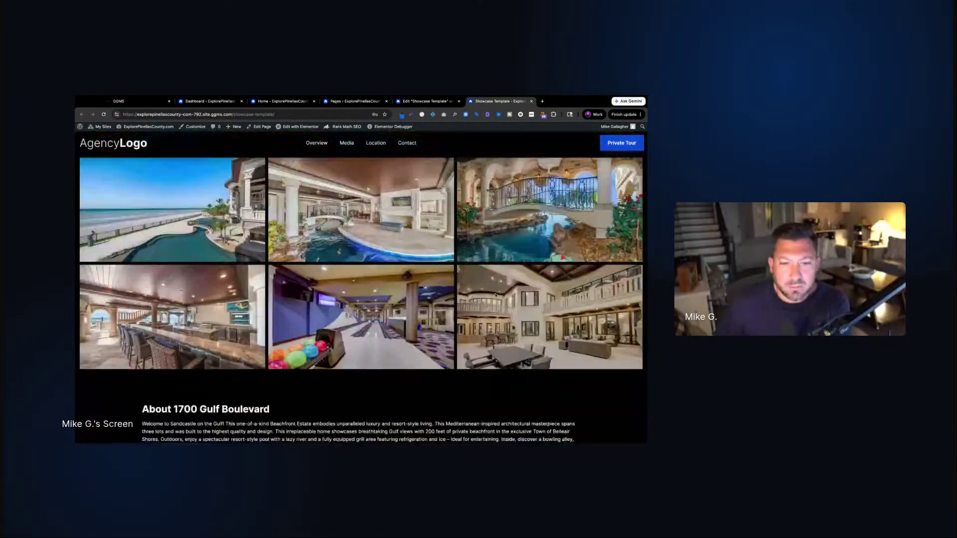
scroll(496, 295, down, 8)
scroll(362, 294, down, 6)
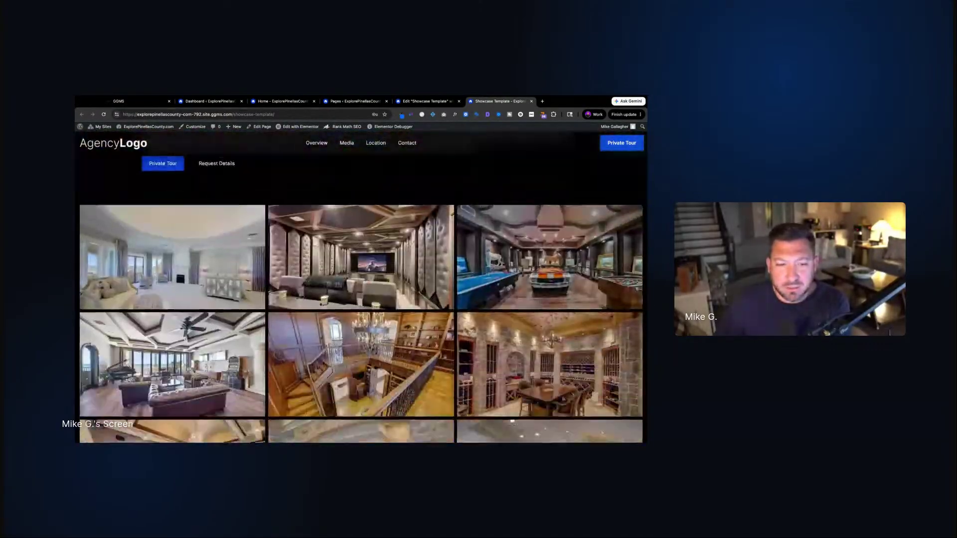
scroll(361, 294, down, 5)
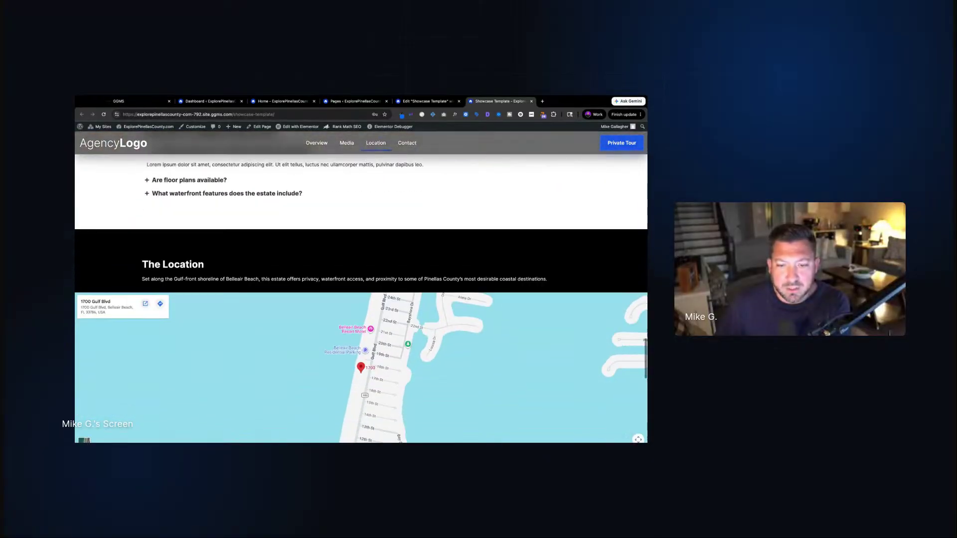
scroll(315, 312, up, 4)
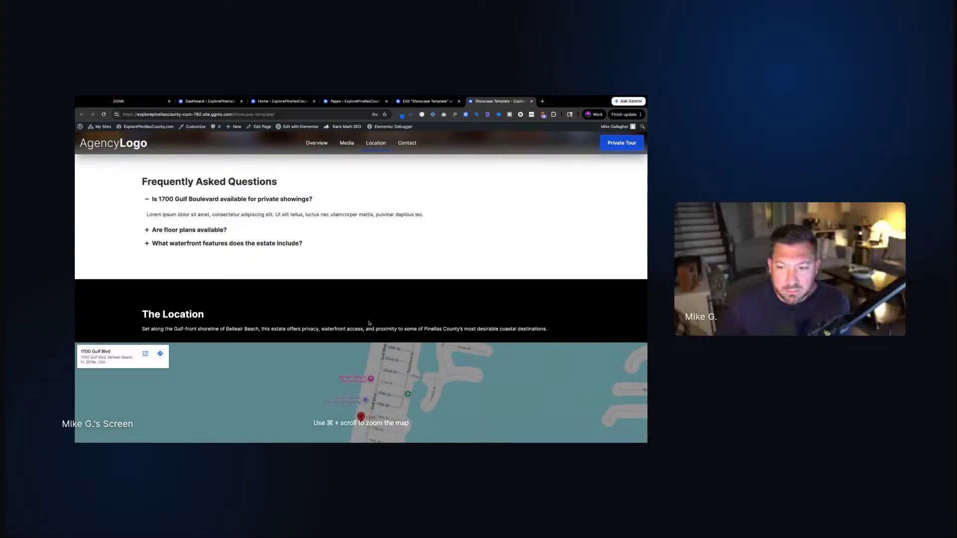
scroll(421, 286, down, 1)
scroll(424, 287, up, 4)
scroll(424, 287, up, 15)
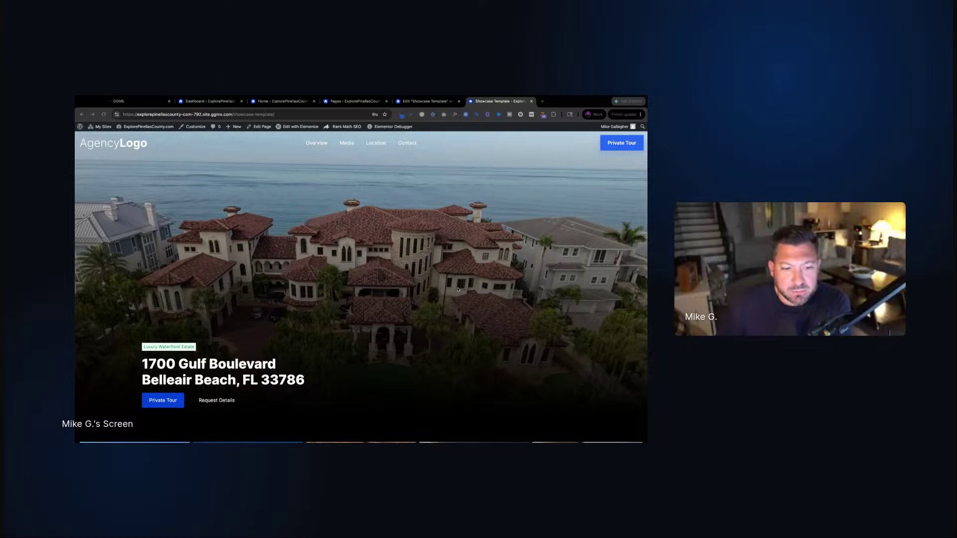
scroll(457, 289, down, 10)
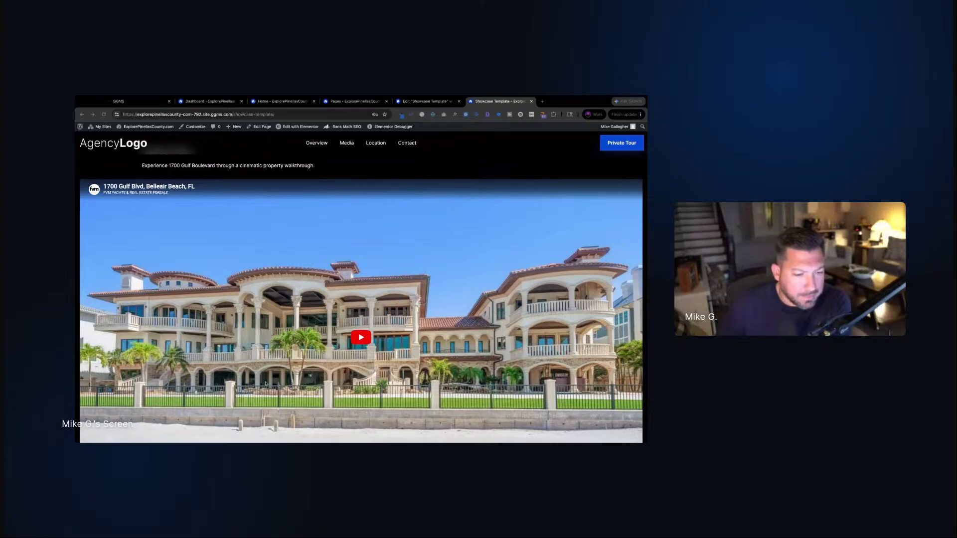
click(414, 101)
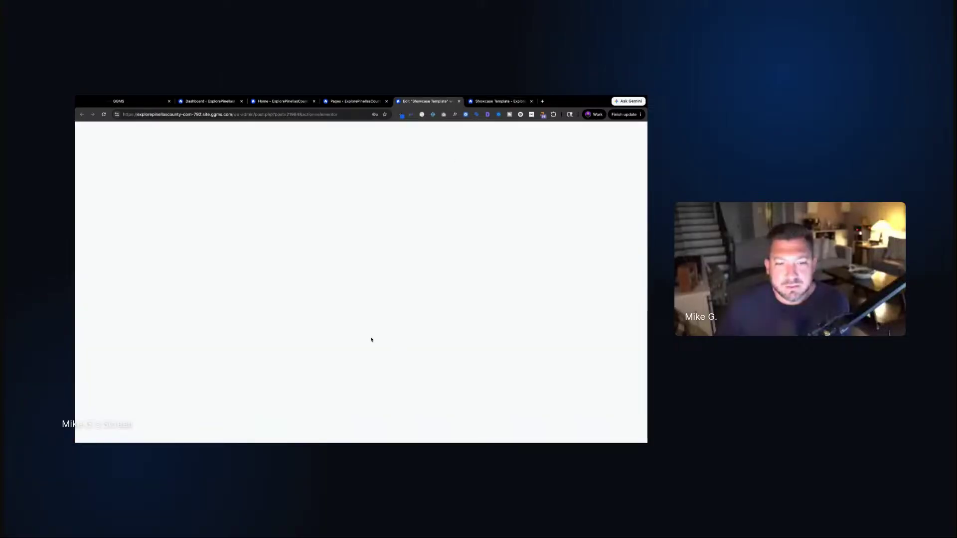
scroll(385, 321, down, 8)
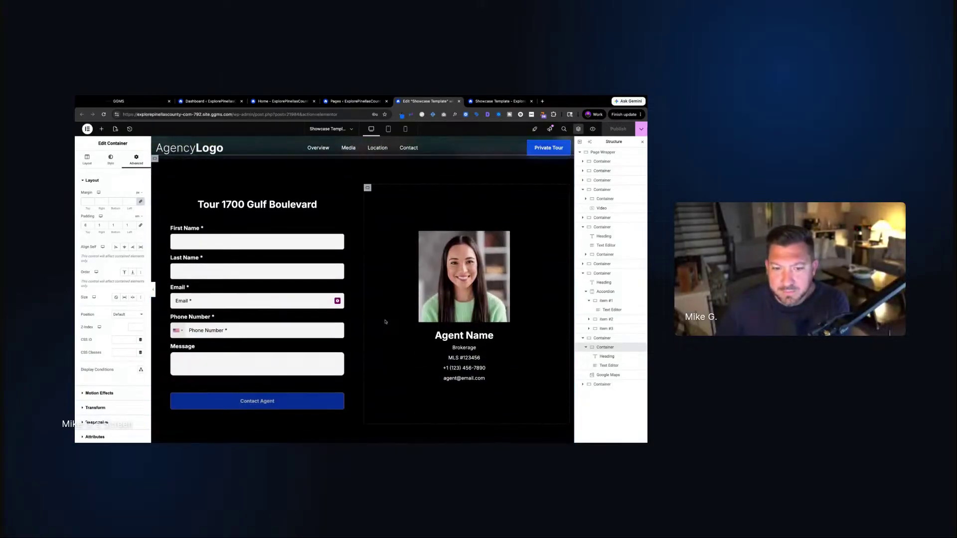
click(241, 206)
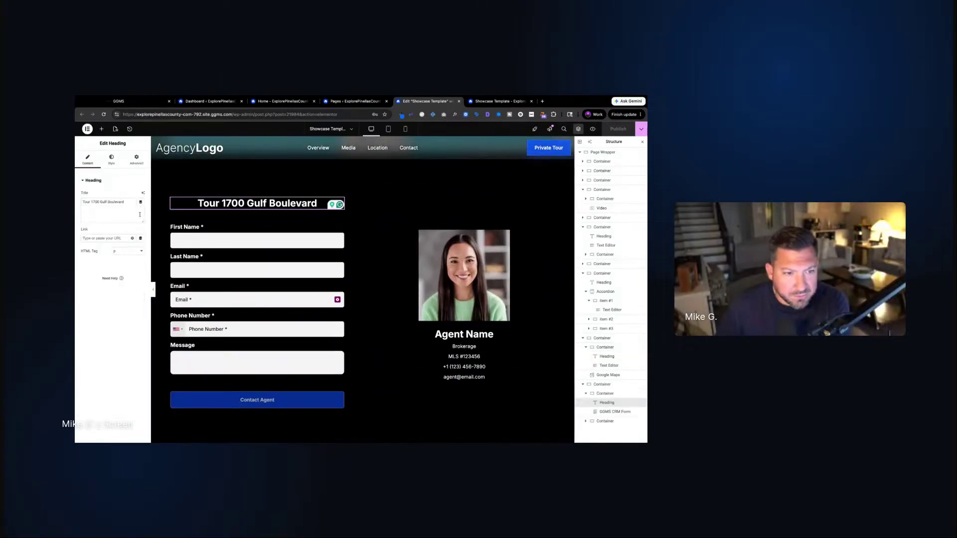
triple_click(103, 204)
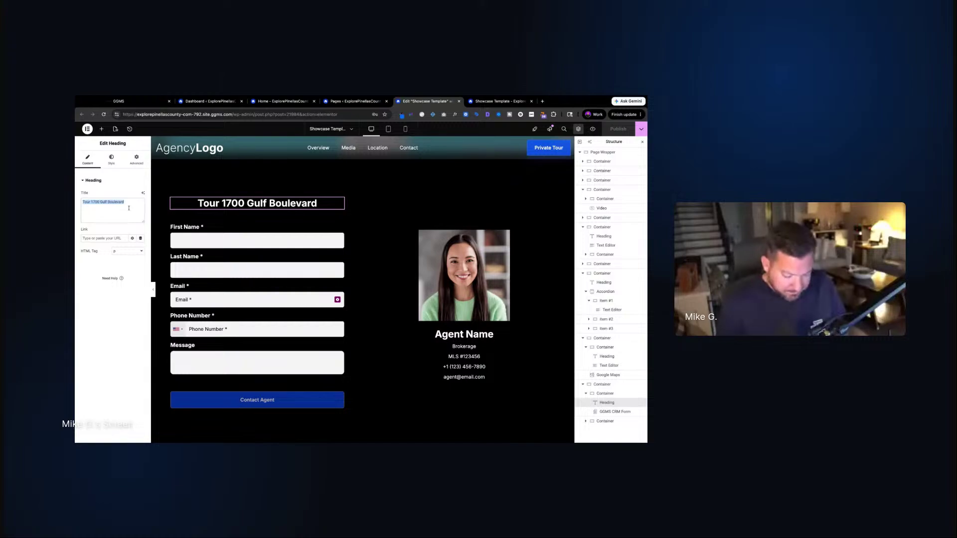
text(Schedule A Private Tour)
key(super+Tab)
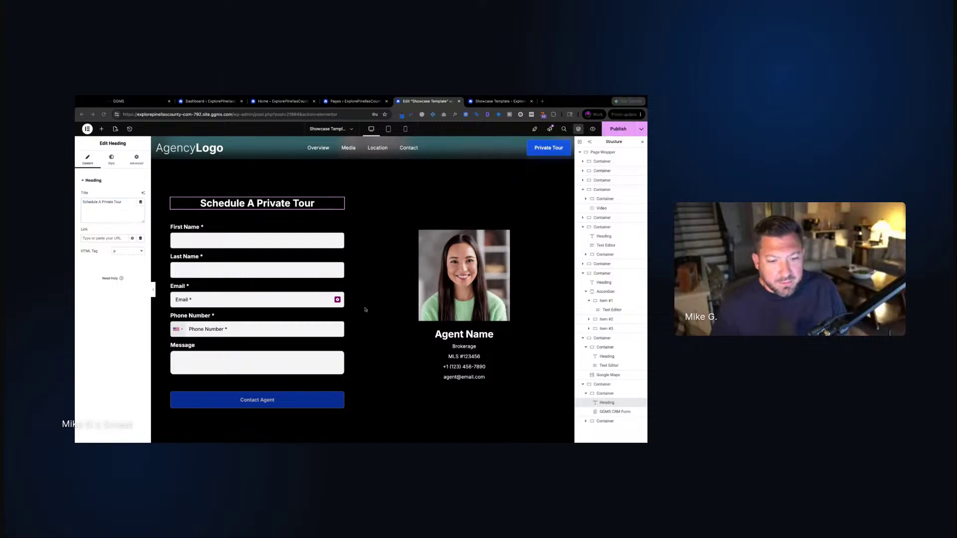
key(super+Tab)
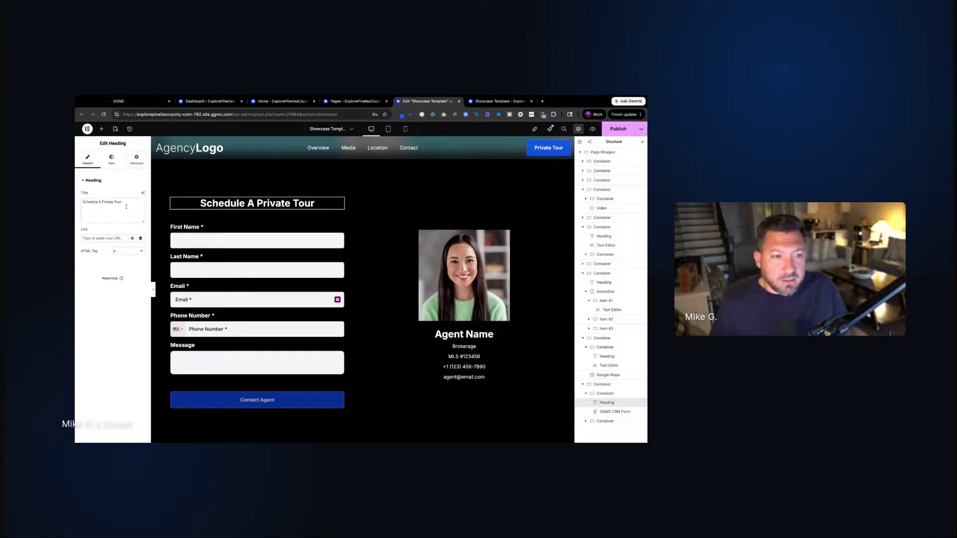
click(102, 130)
Add a Text Editor under the form heading containing the pasted listing advisor sentence
scroll(95, 299, down, 3)
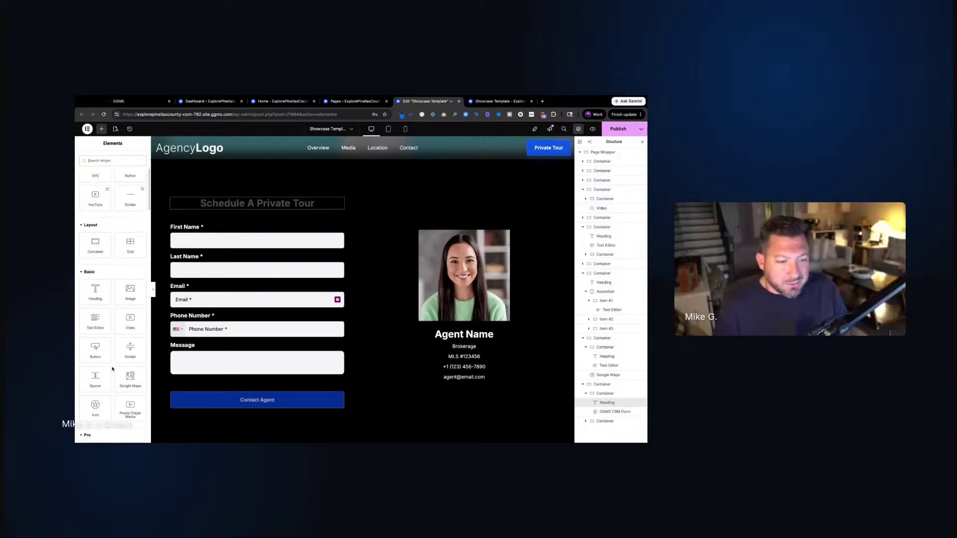
drag(93, 318, 242, 214)
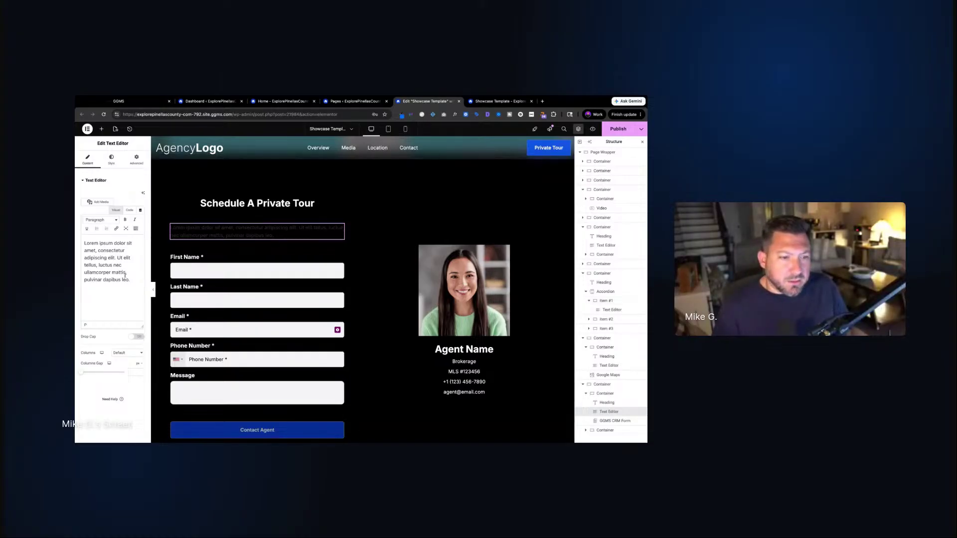
drag(133, 282, 84, 243)
text(For private showings, property details, or buyer representation questions, connect directly with the listing advisor.)
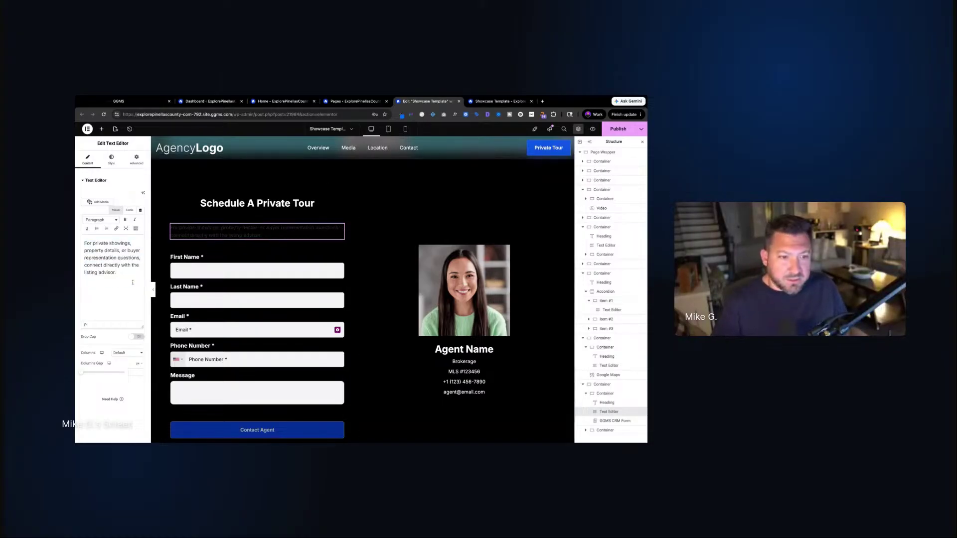
Center the paragraph with Body / Paragraph typography, light text colour and primary blue links
click(111, 158)
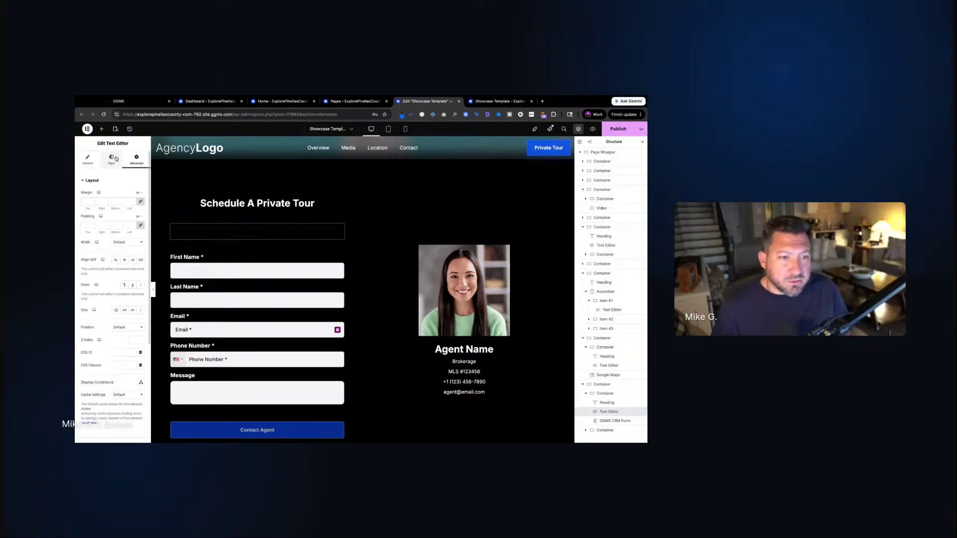
click(123, 195)
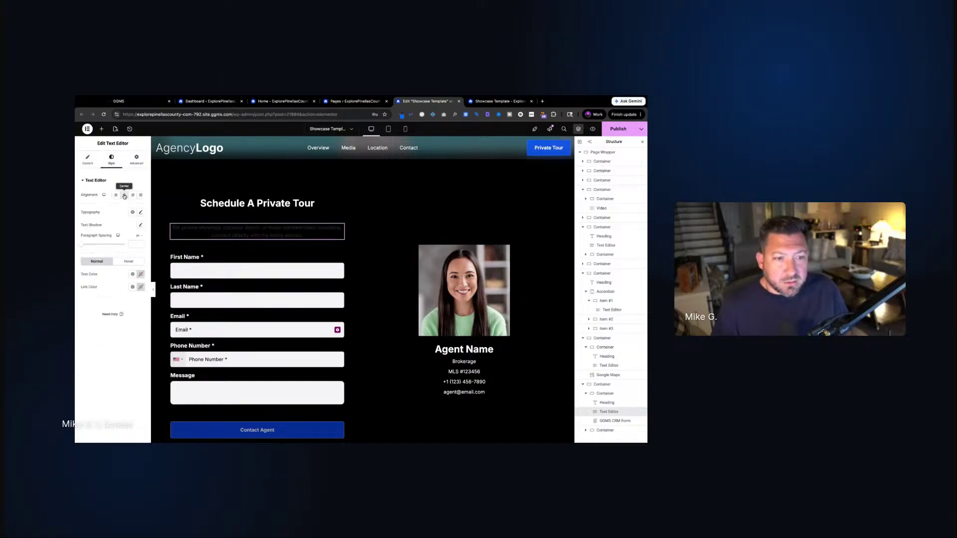
click(133, 212)
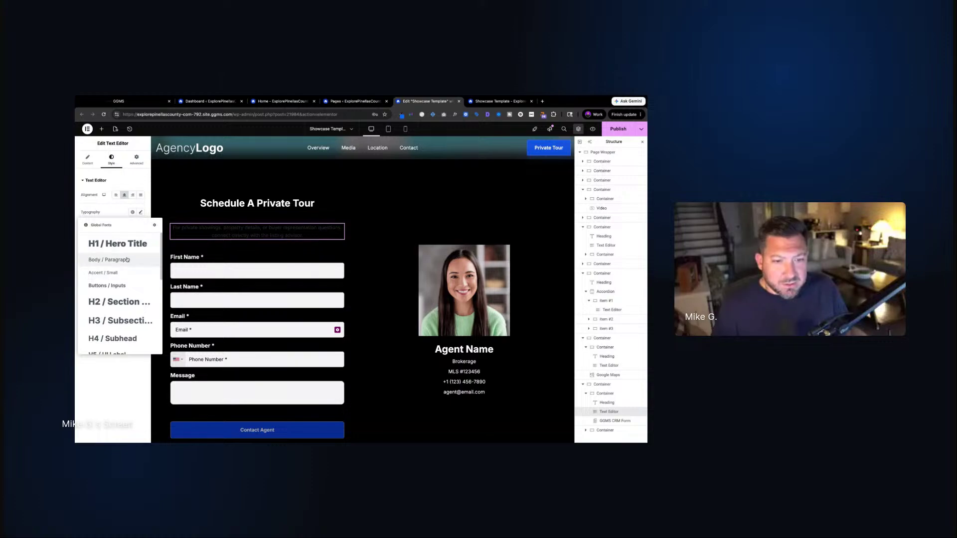
click(115, 273)
click(133, 275)
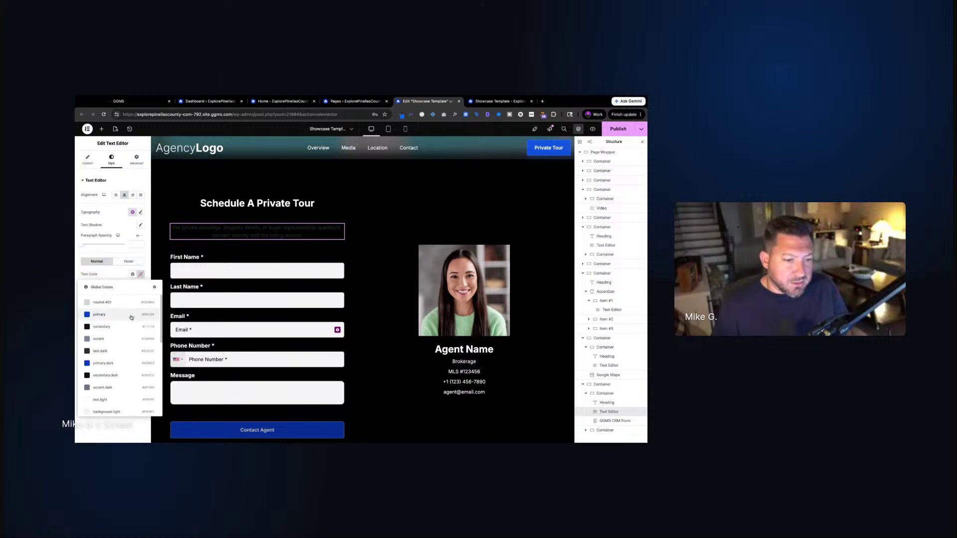
click(139, 387)
click(133, 287)
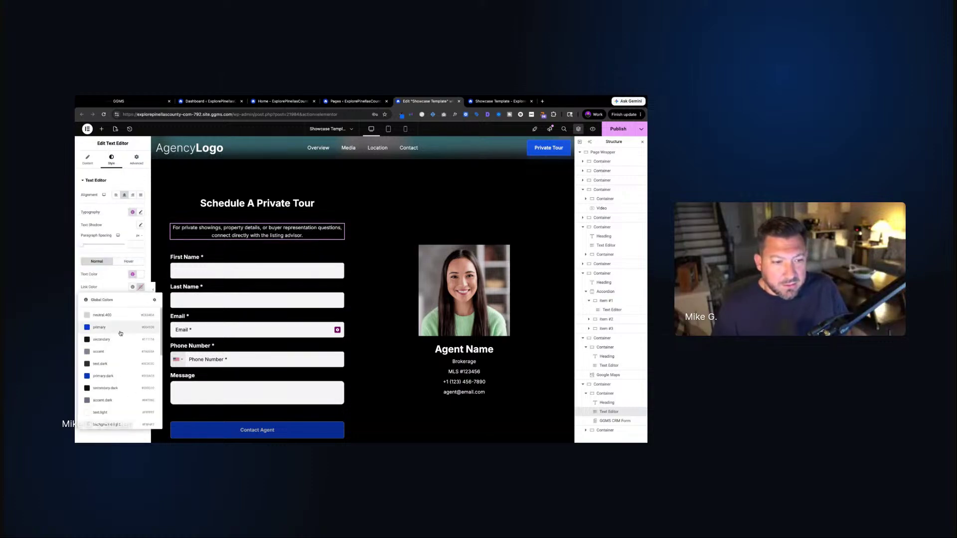
click(115, 331)
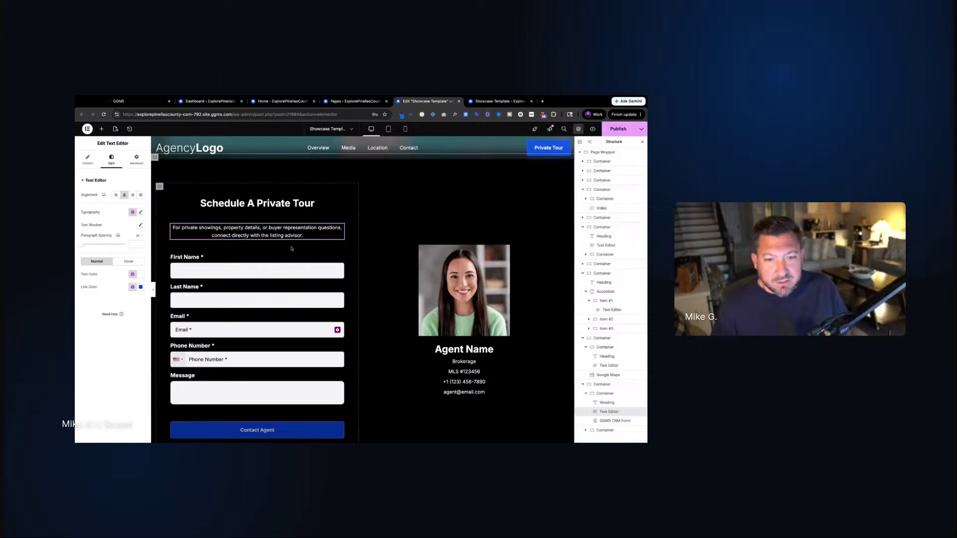
Reduce the form container's gap from 3 to 1
click(159, 187)
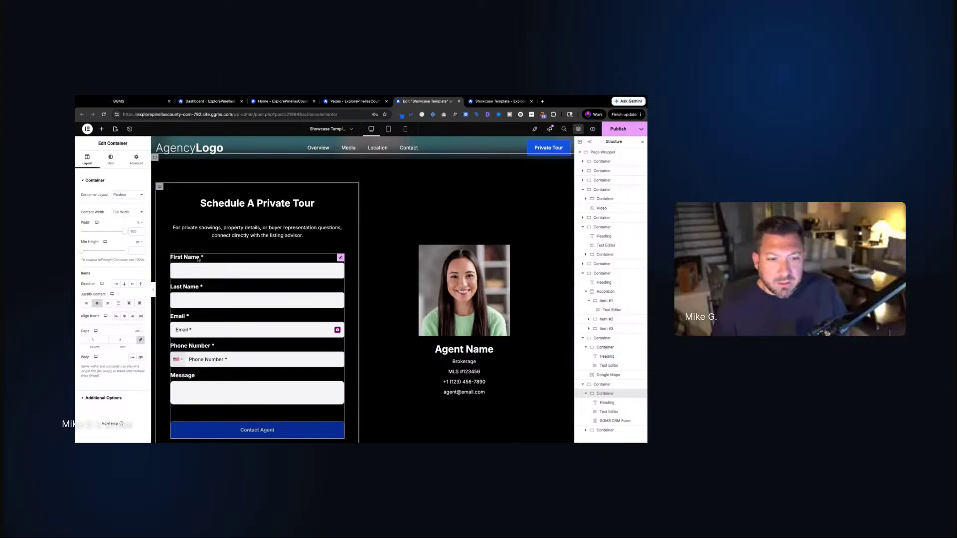
click(105, 342)
click(105, 342)
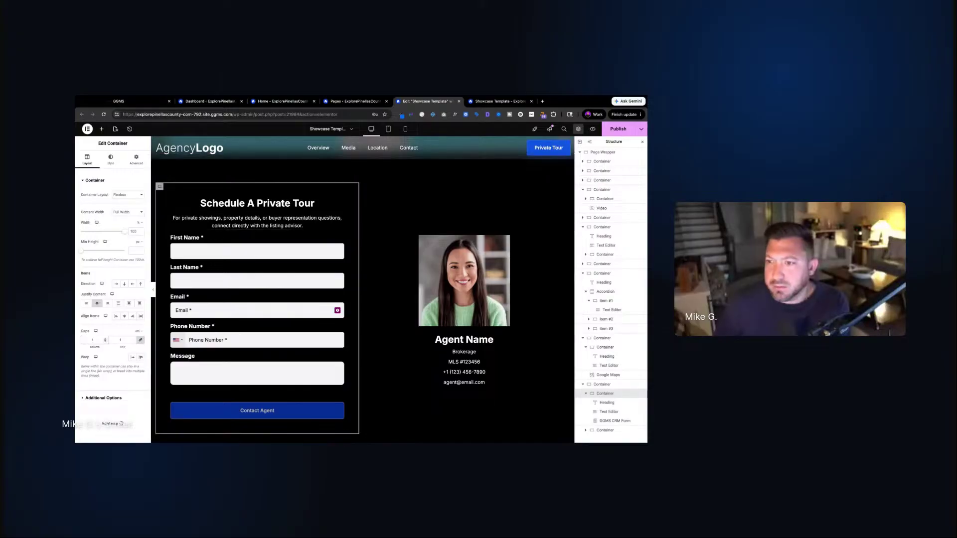
scroll(425, 275, up, 6)
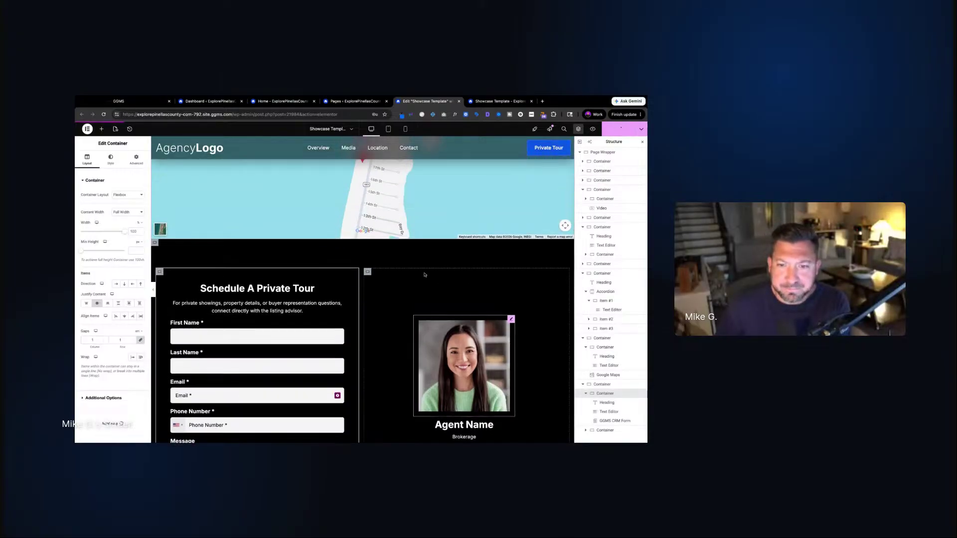
scroll(425, 274, down, 6)
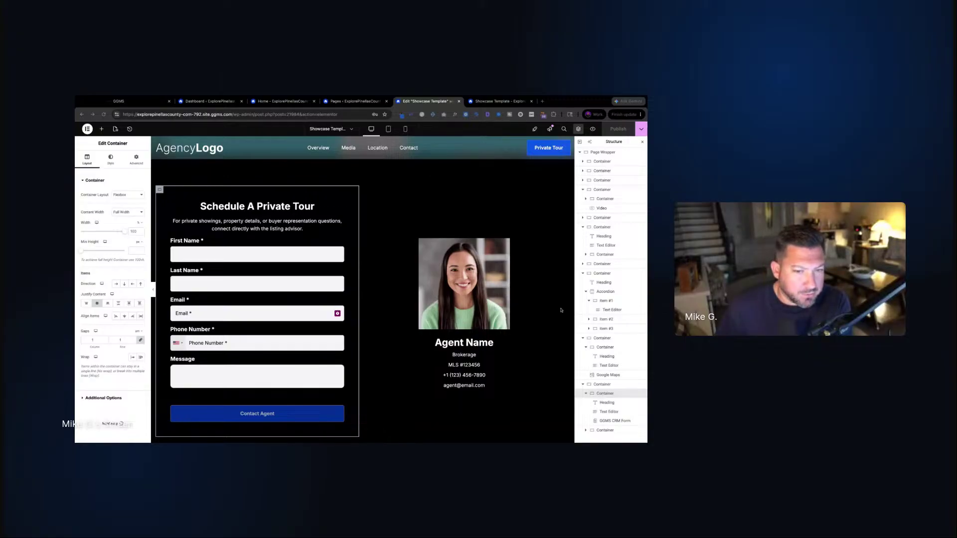
click(359, 180)
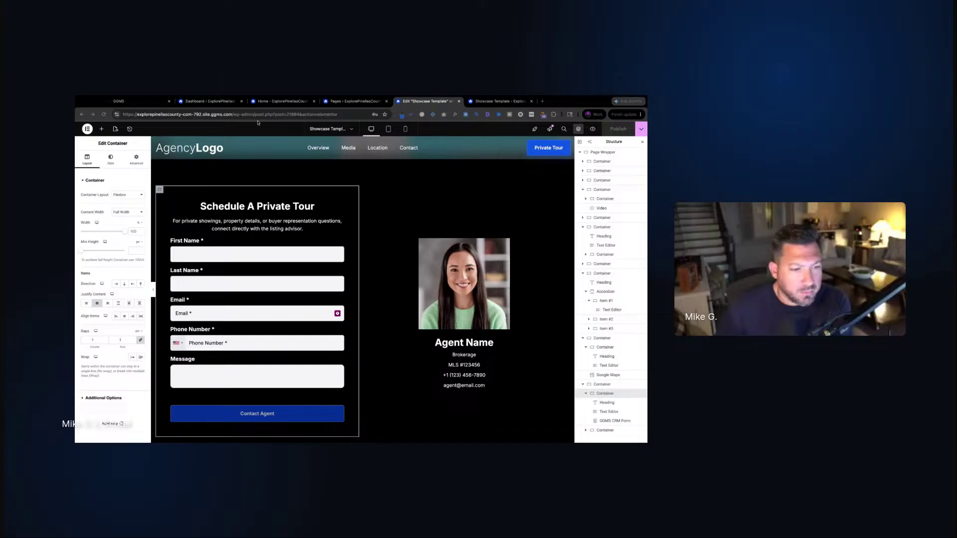
click(627, 167)
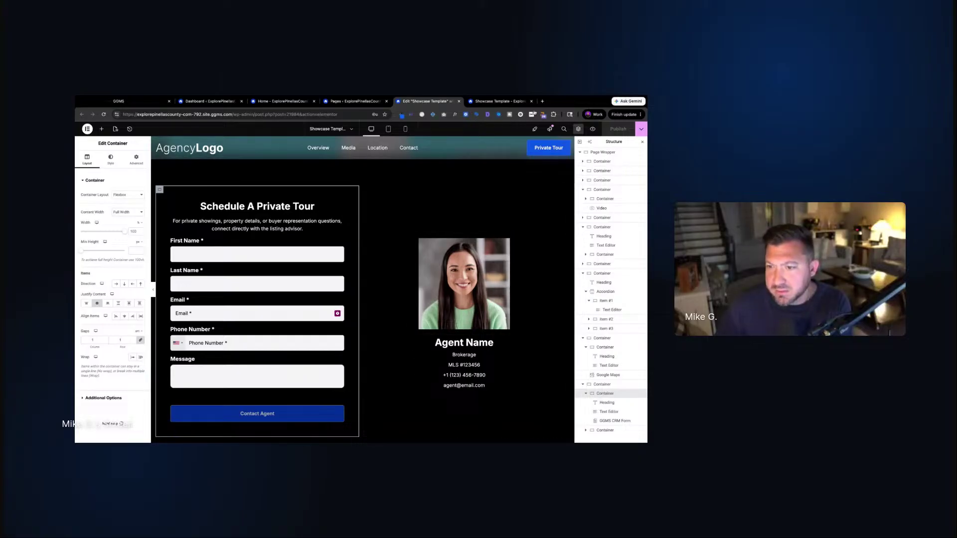
click(499, 101)
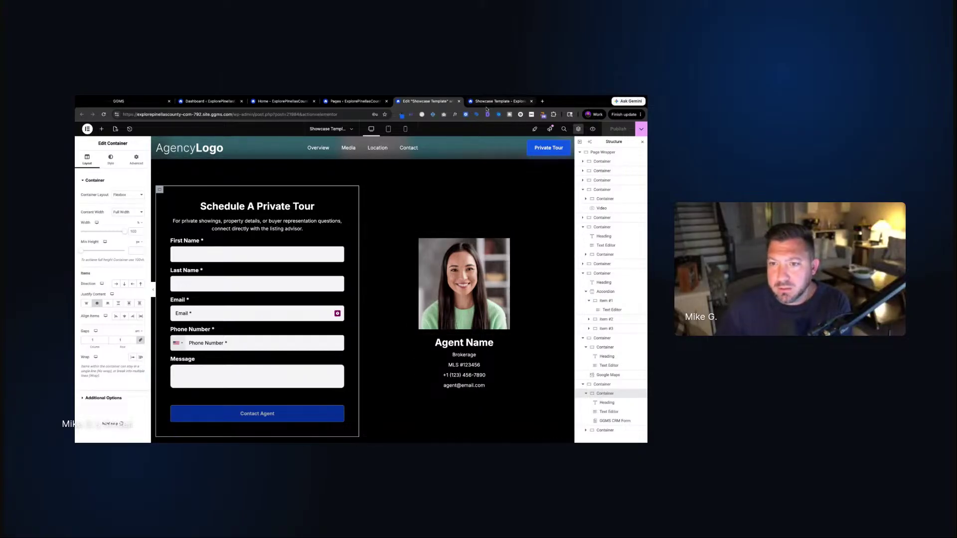
Reload the live page to review the gallery and About section, then return to the editor
click(103, 114)
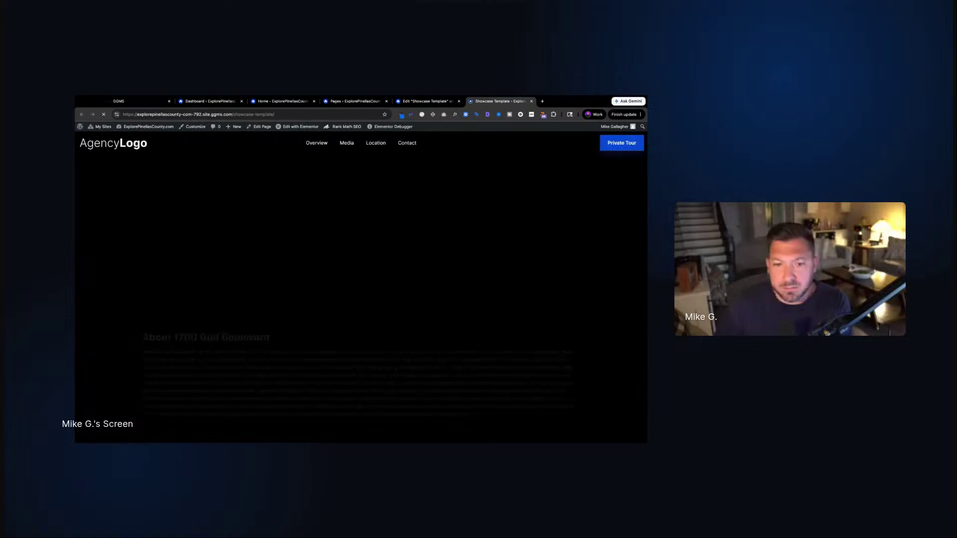
scroll(360, 288, down, 14)
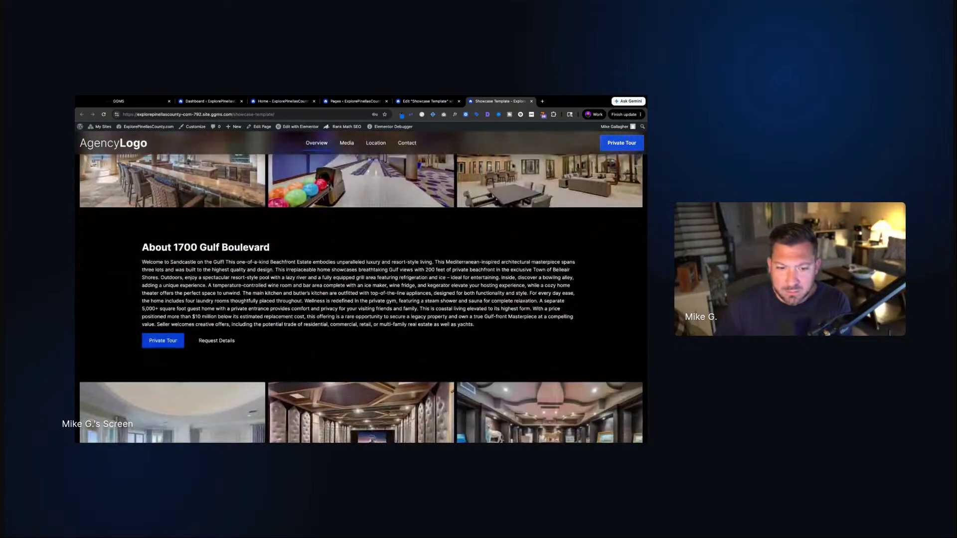
scroll(214, 217, down, 3)
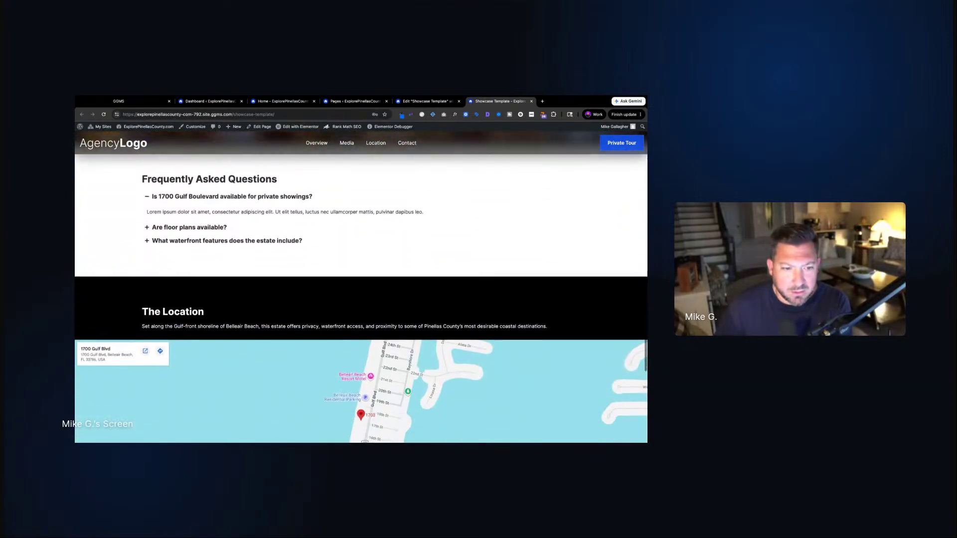
scroll(214, 218, down, 10)
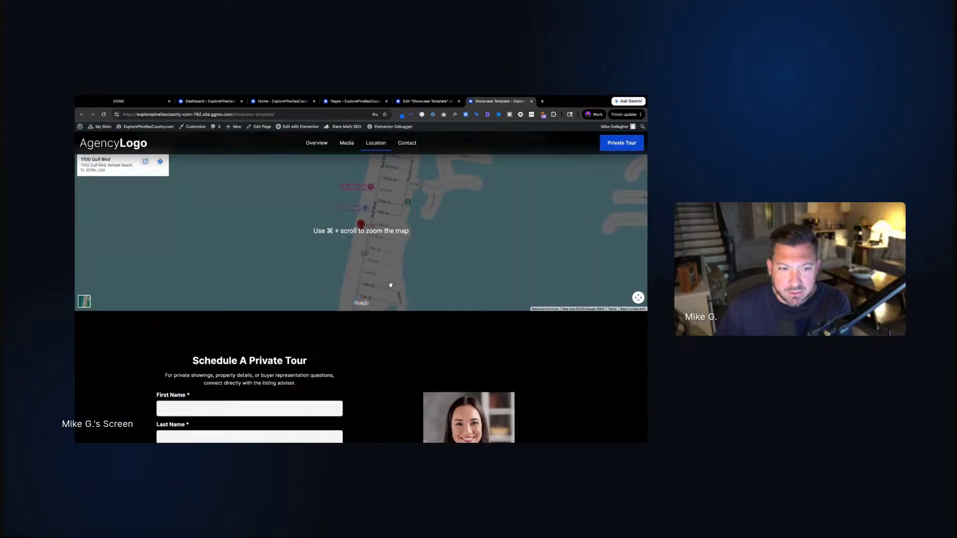
scroll(391, 286, up, 12)
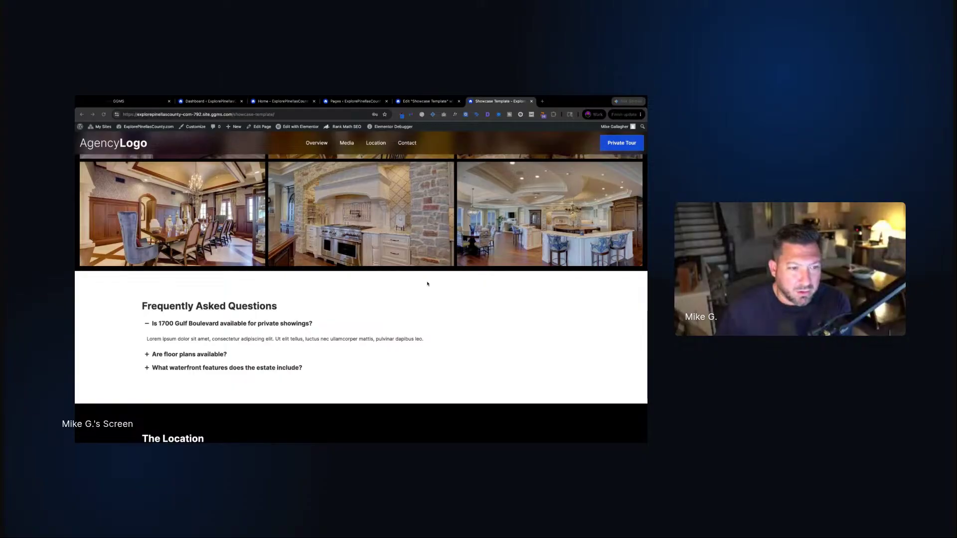
click(476, 284)
scroll(476, 286, up, 8)
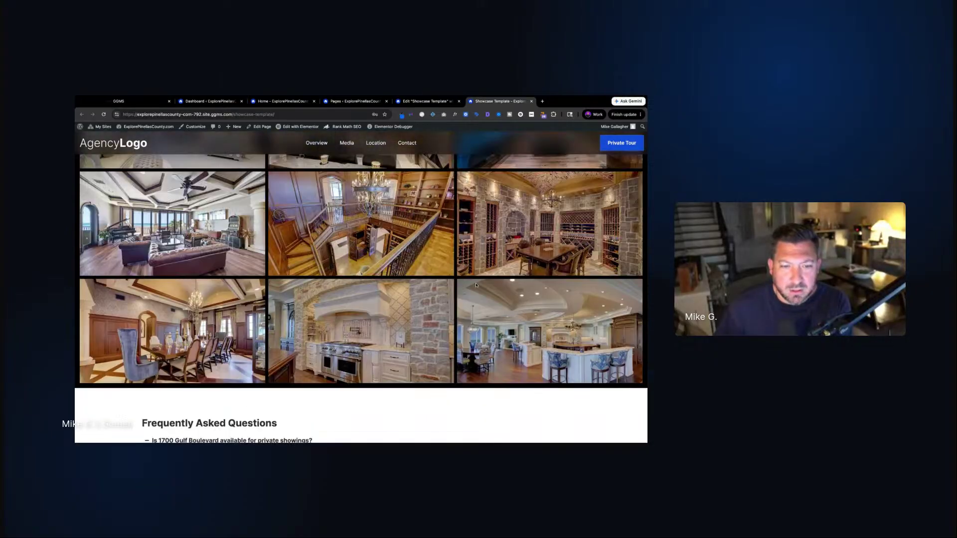
scroll(476, 285, up, 2)
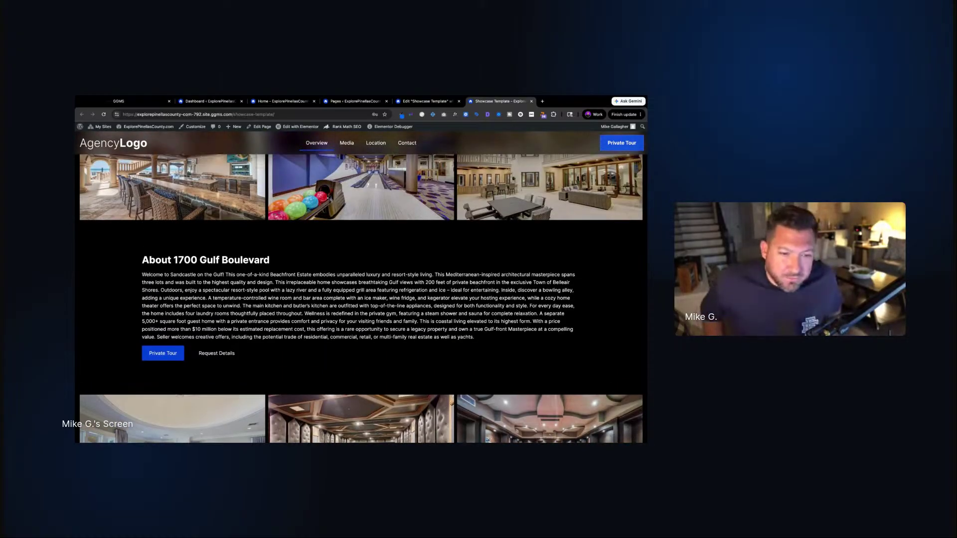
scroll(476, 285, down, 6)
scroll(361, 285, down, 1)
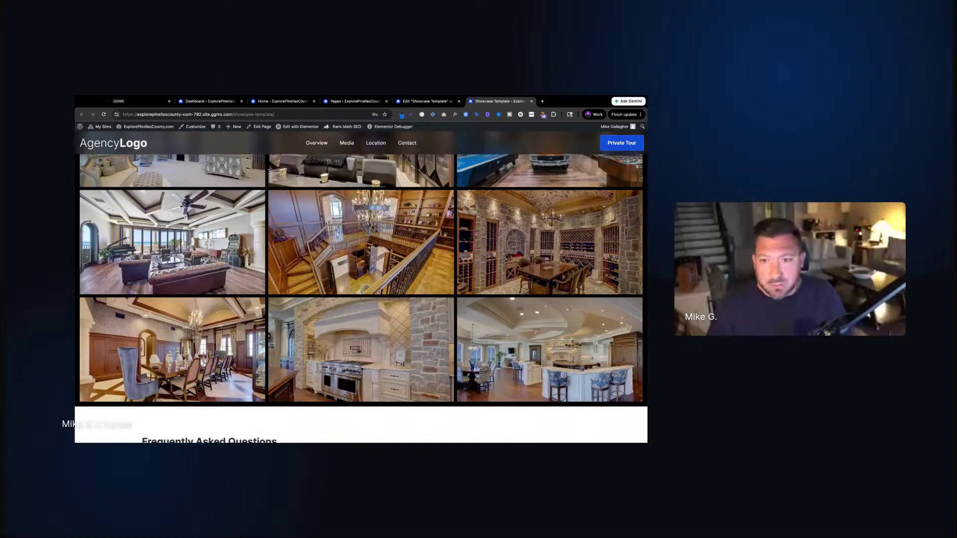
click(427, 101)
scroll(365, 276, up, 10)
scroll(365, 276, down, 5)
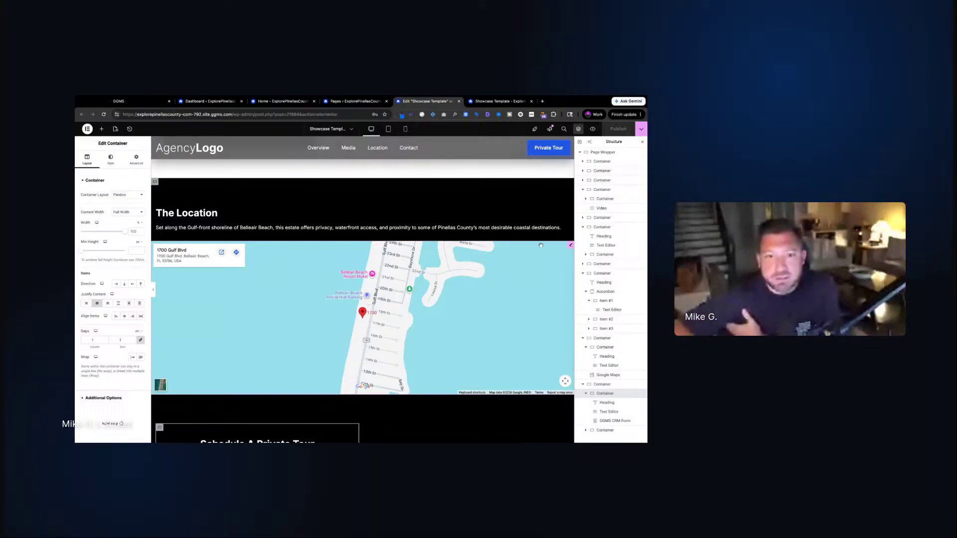
Insert a Grid under The Location intro text and set it to 5 columns and 1 row
click(101, 128)
scroll(115, 214, down, 3)
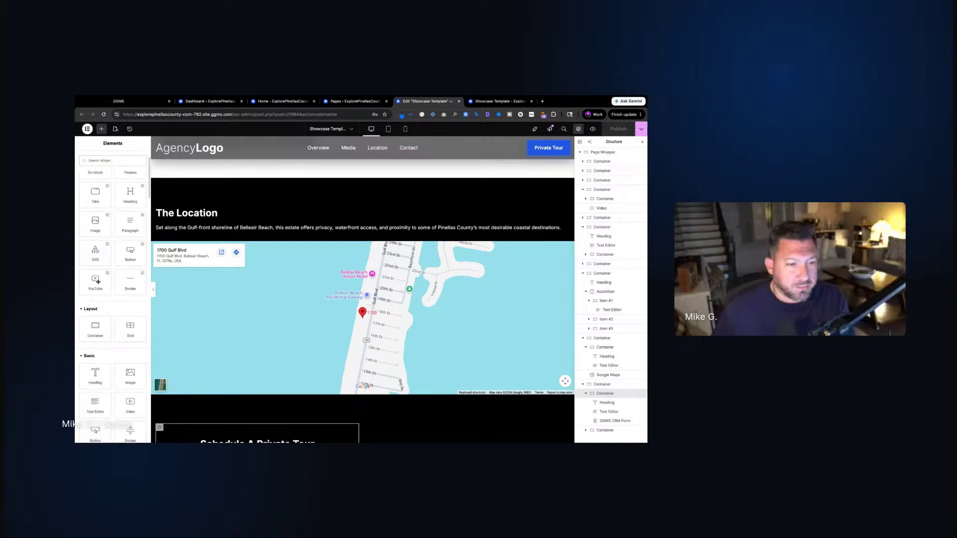
drag(131, 267, 300, 233)
drag(360, 233, 359, 234)
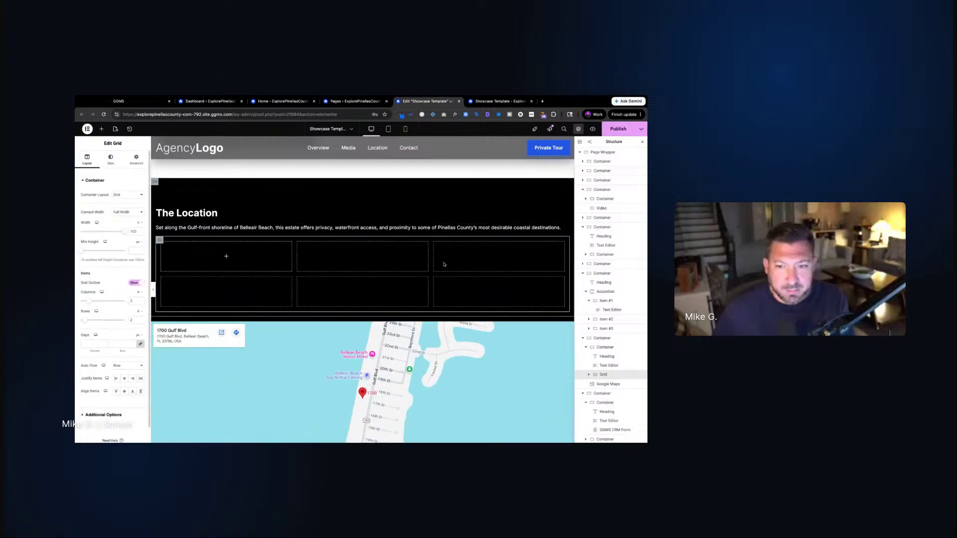
click(141, 301)
click(141, 300)
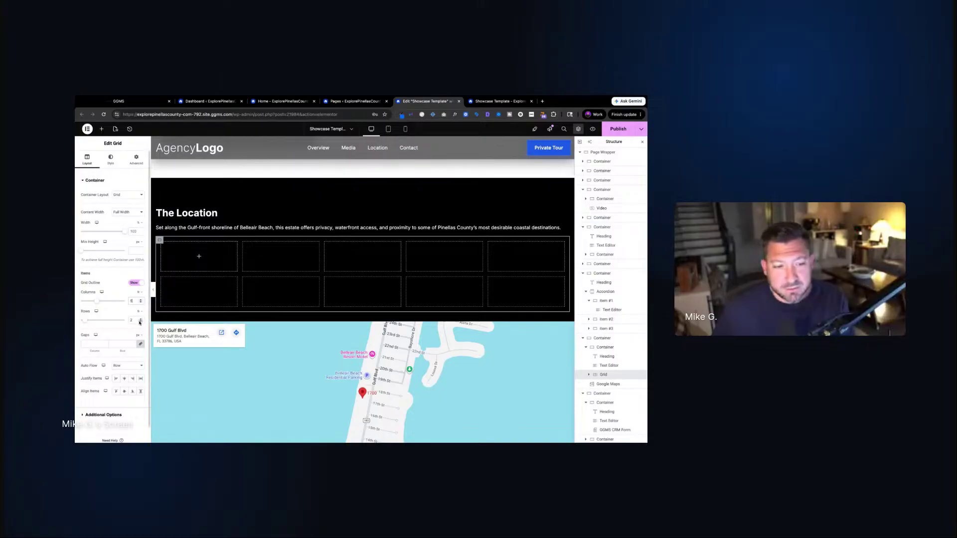
click(141, 322)
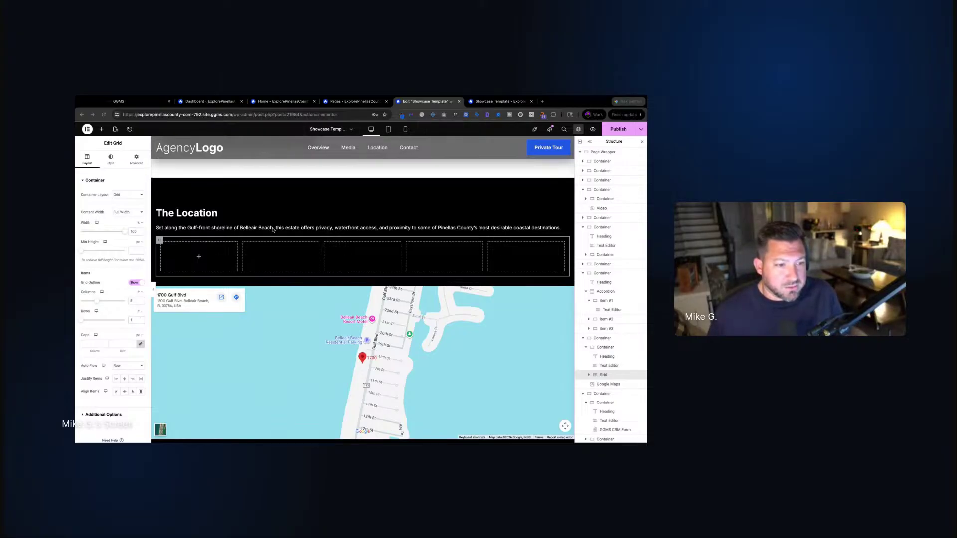
click(354, 255)
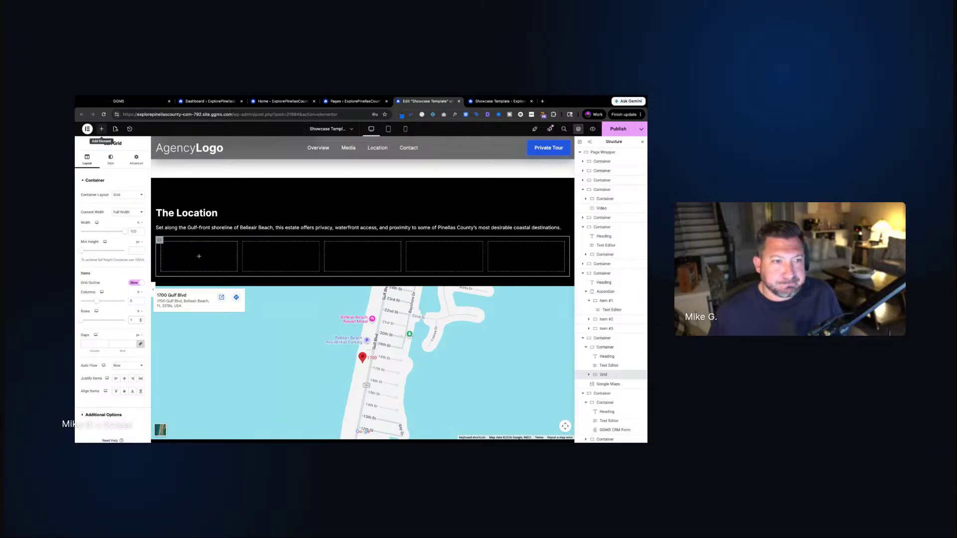
scroll(324, 268, up, 5)
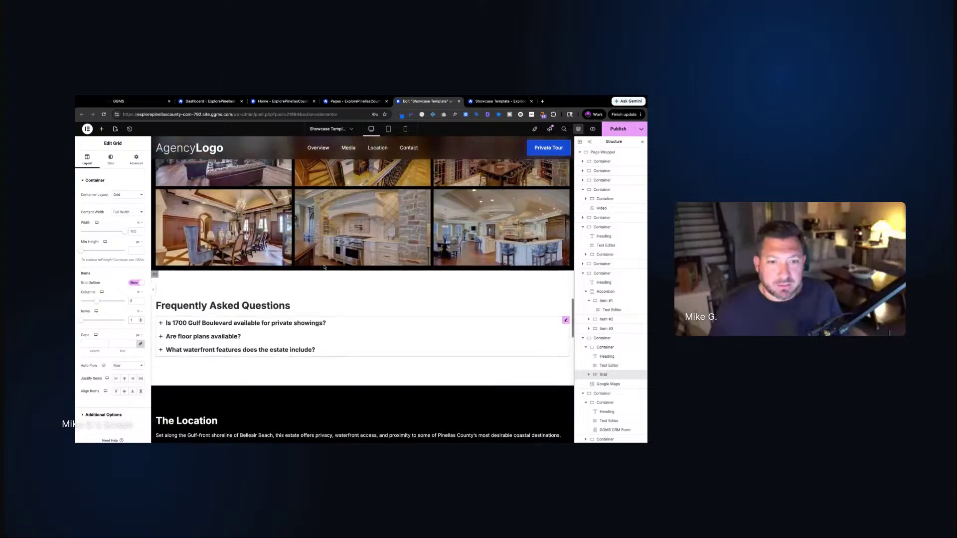
scroll(324, 268, down, 2)
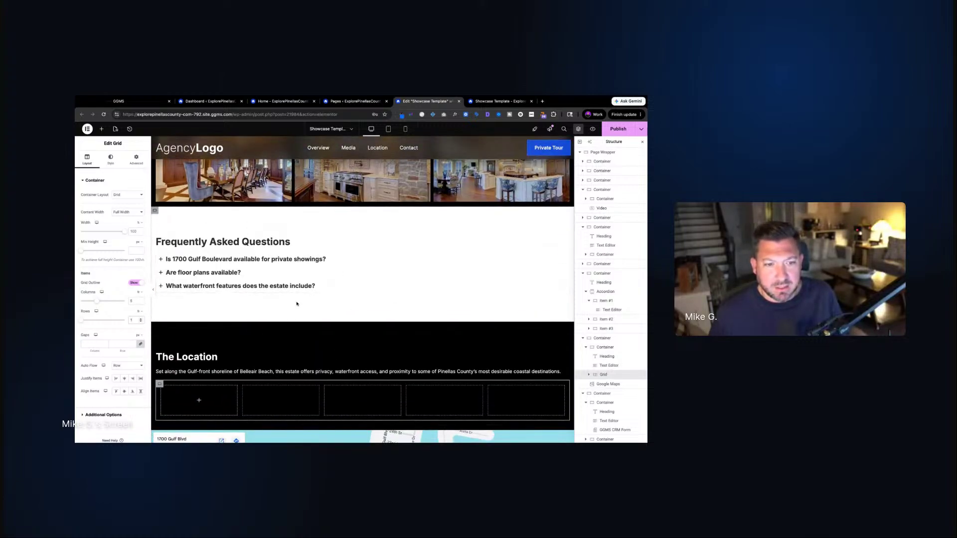
scroll(215, 317, down, 3)
scroll(320, 210, up, 8)
scroll(320, 210, up, 10)
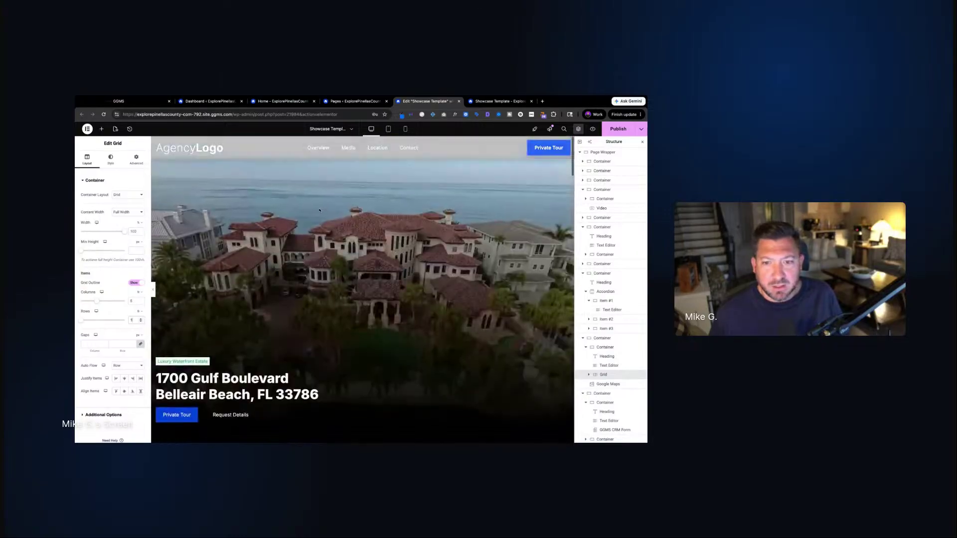
scroll(319, 210, down, 10)
scroll(162, 150, up, 5)
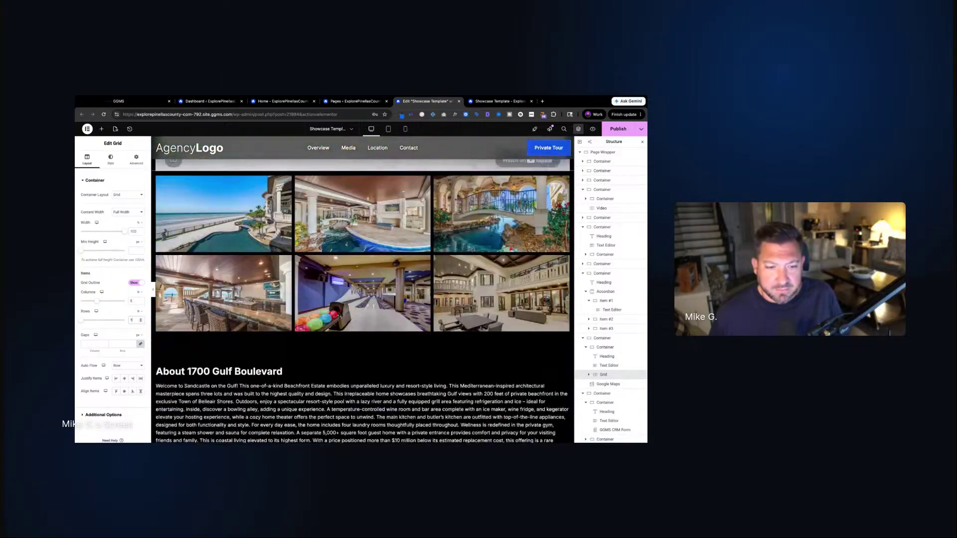
scroll(161, 149, down, 4)
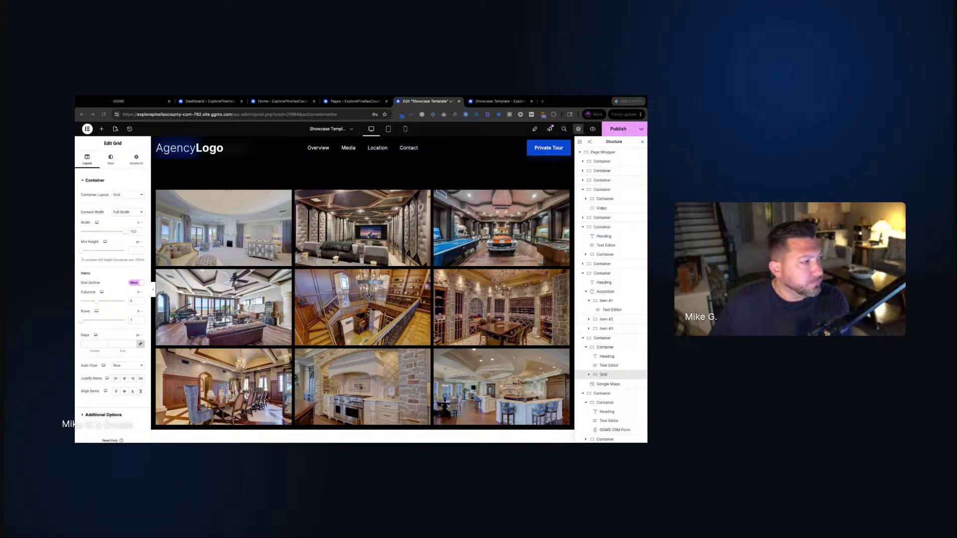
scroll(235, 205, down, 5)
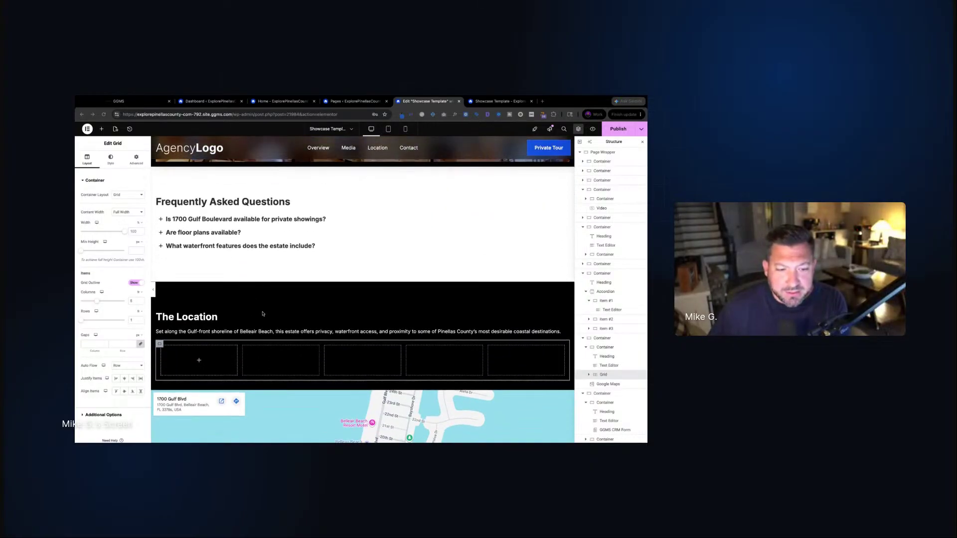
scroll(214, 192, down, 3)
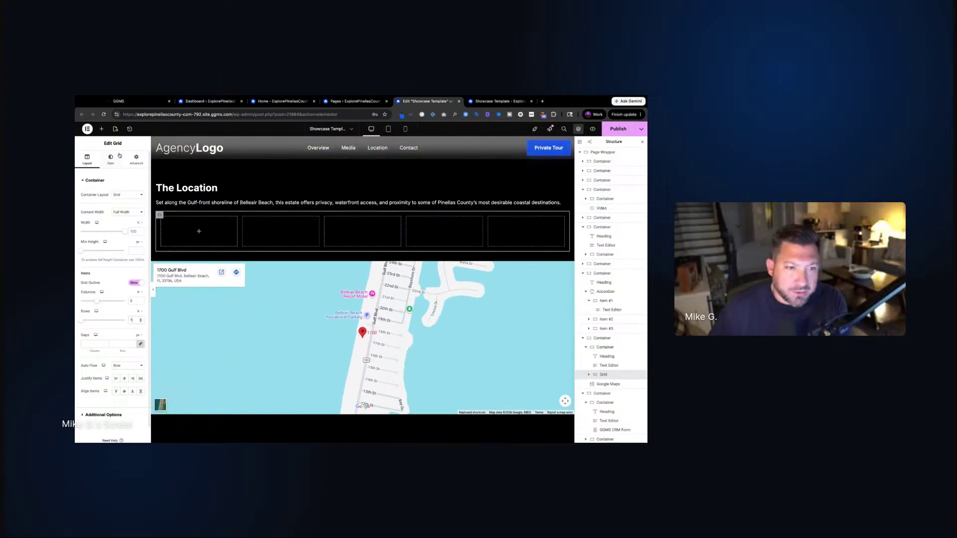
Drop a container into the first Location grid cell and give it a classic white background
click(102, 129)
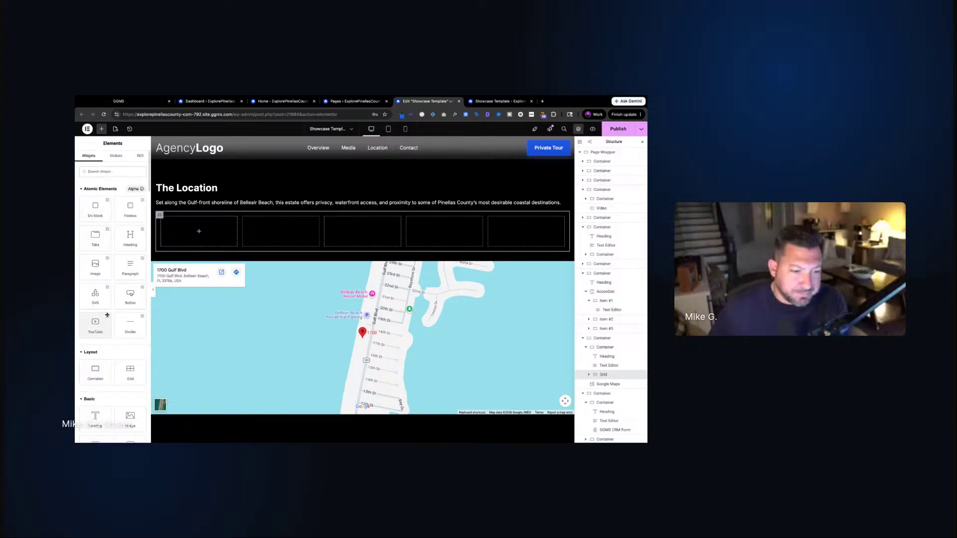
drag(95, 369, 199, 229)
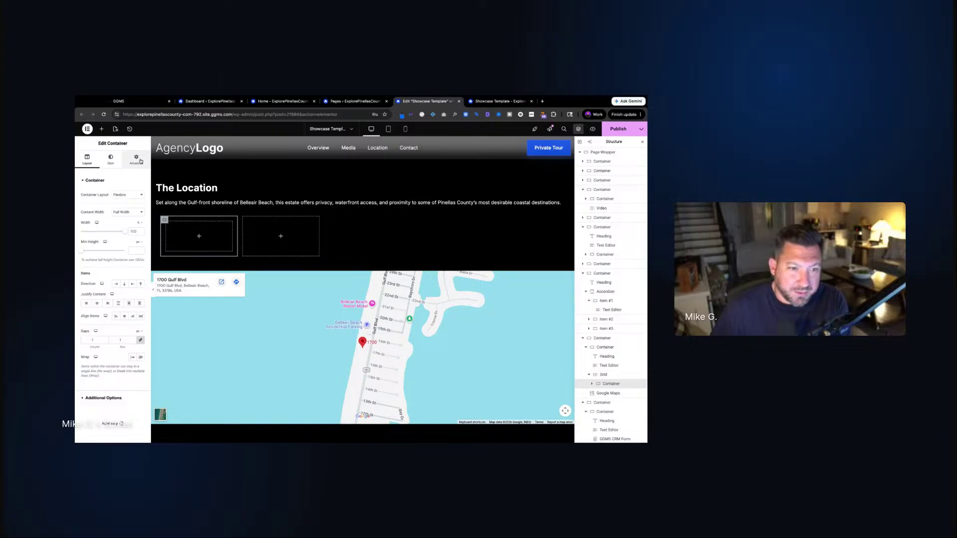
click(111, 159)
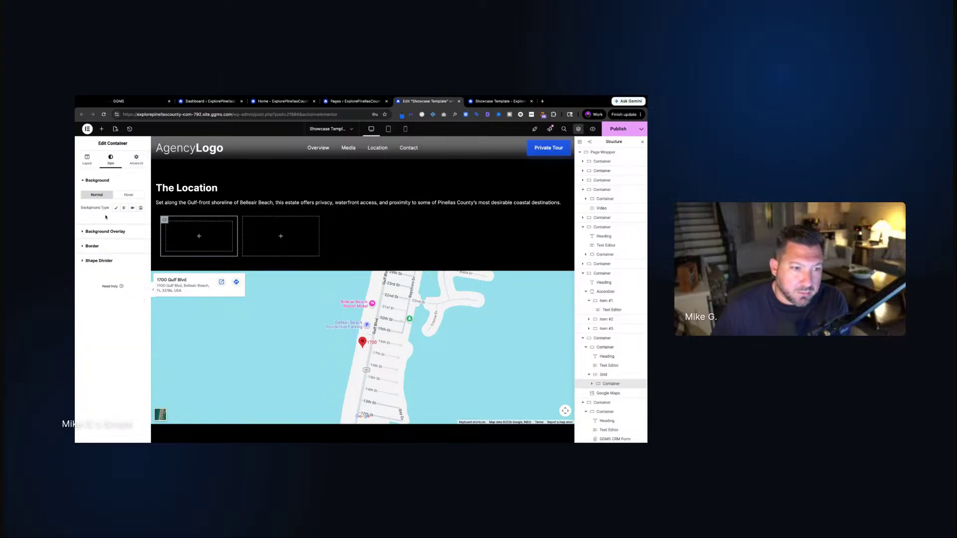
click(116, 208)
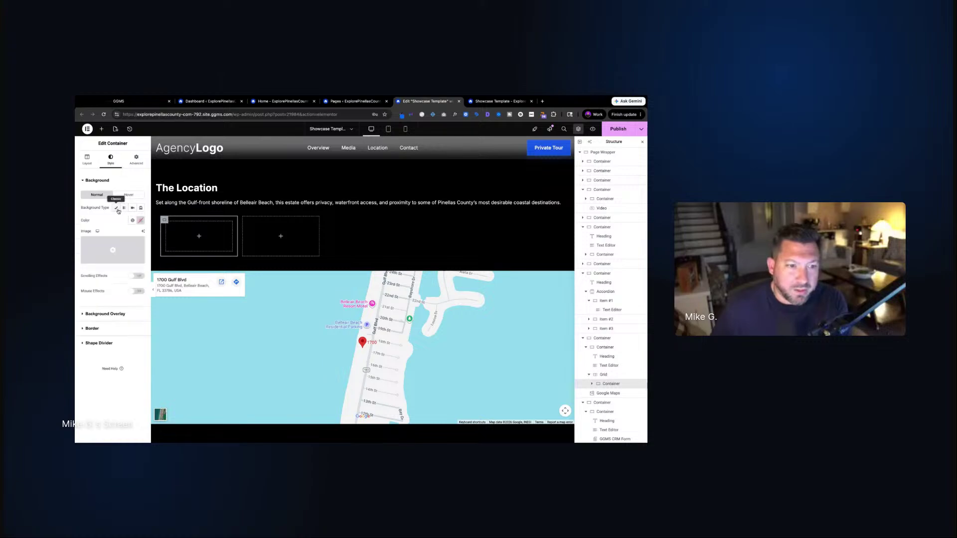
click(132, 220)
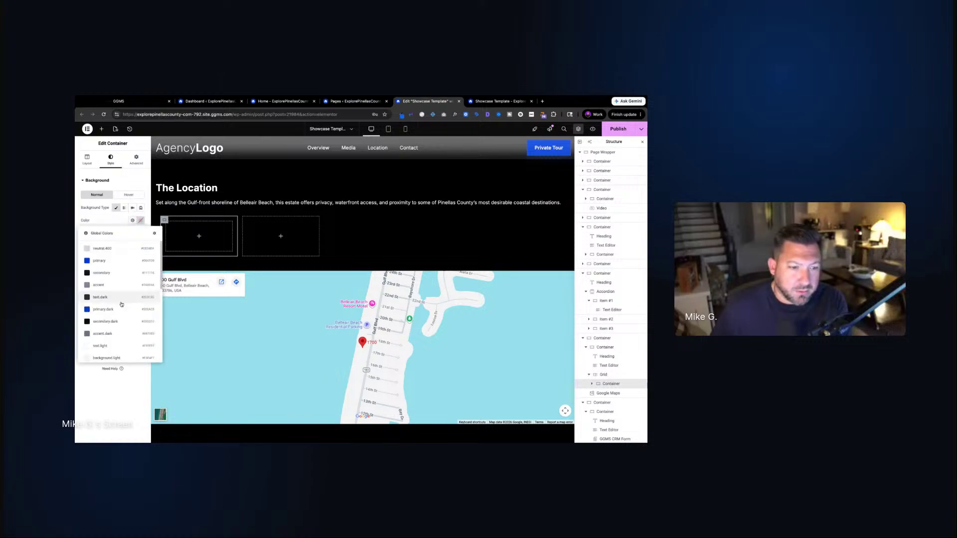
click(132, 220)
click(132, 219)
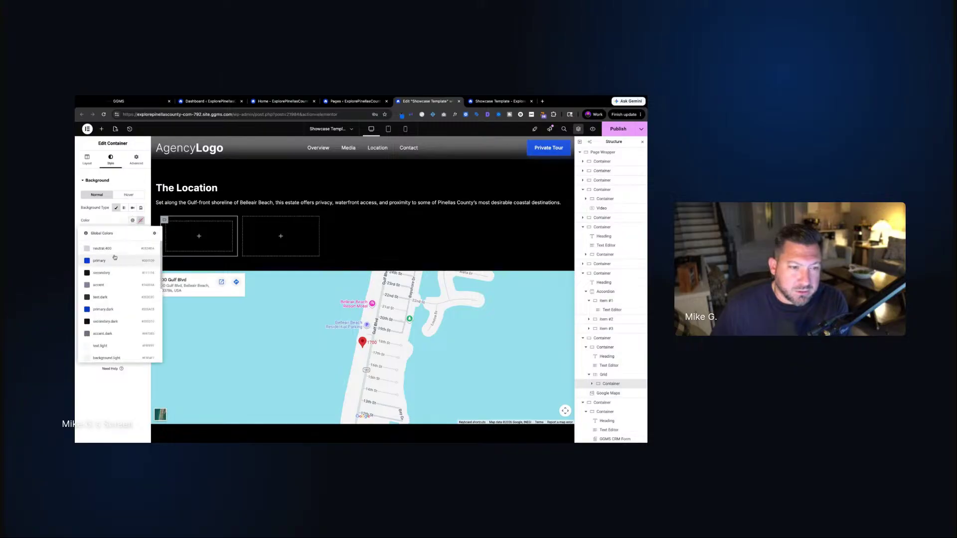
click(132, 220)
click(140, 220)
drag(118, 261, 106, 219)
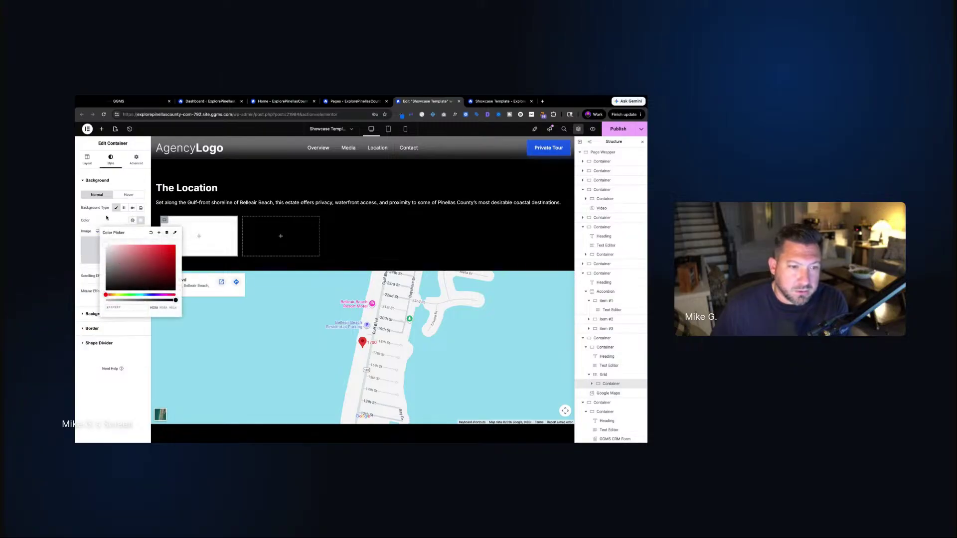
double_click(106, 218)
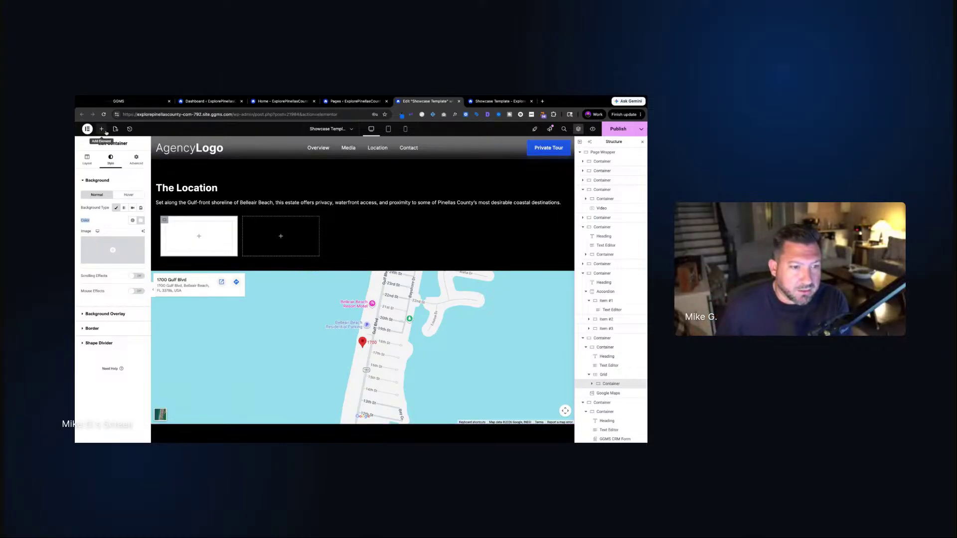
click(102, 130)
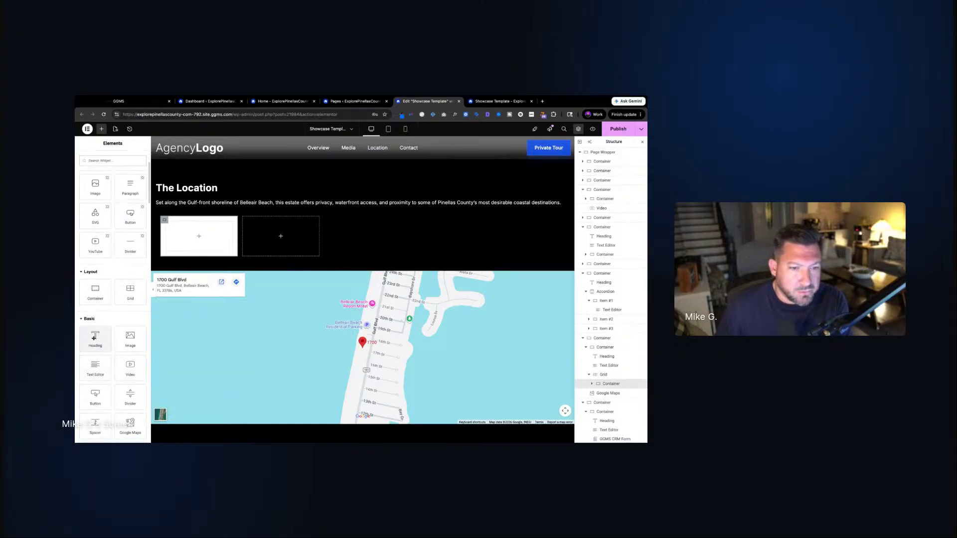
Add a heading inside the white cell and set The Location heading's tag to H2
drag(96, 337, 199, 236)
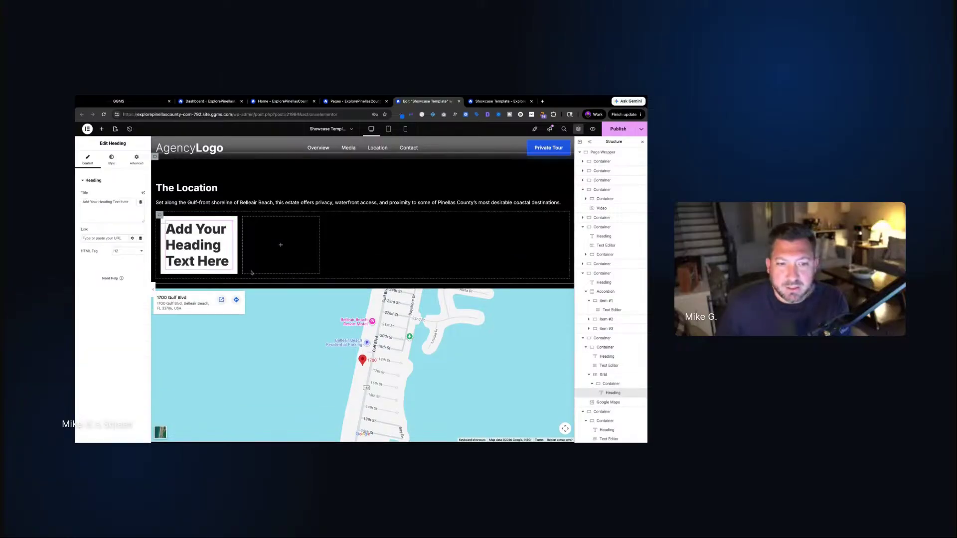
click(131, 253)
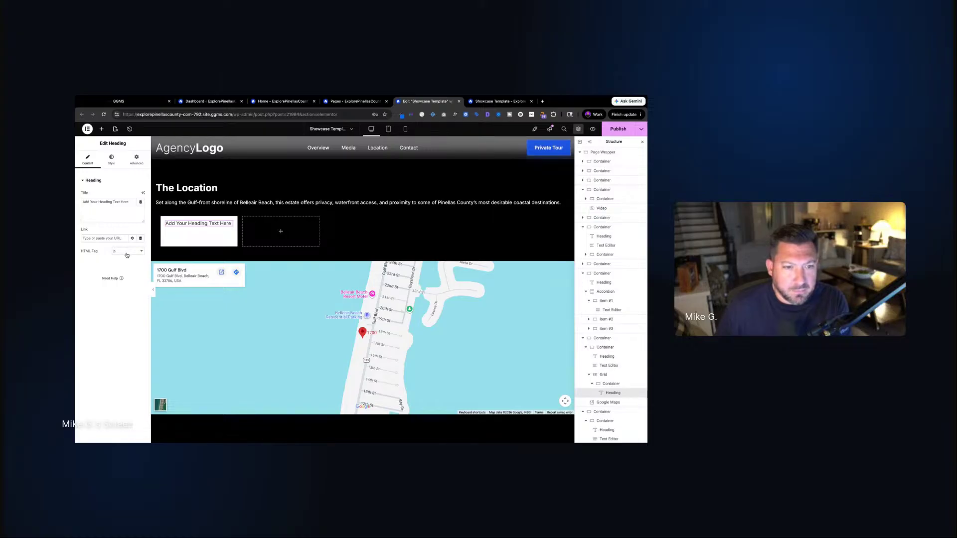
click(177, 189)
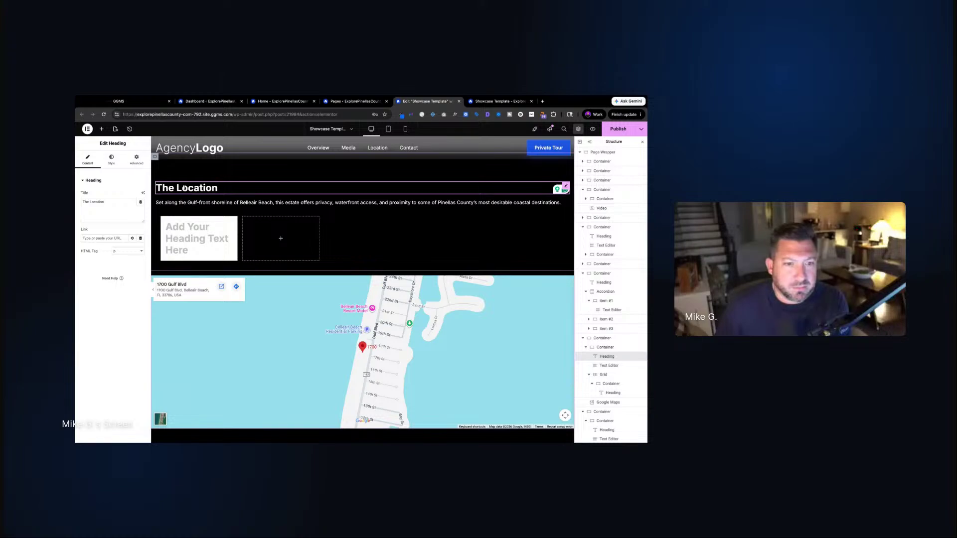
click(128, 255)
click(125, 209)
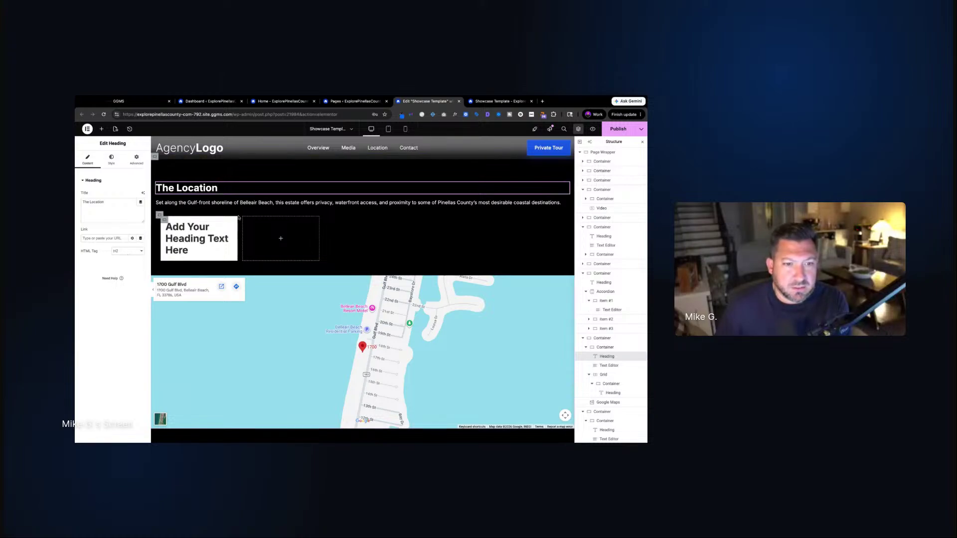
double_click(178, 192)
scroll(265, 240, up, 5)
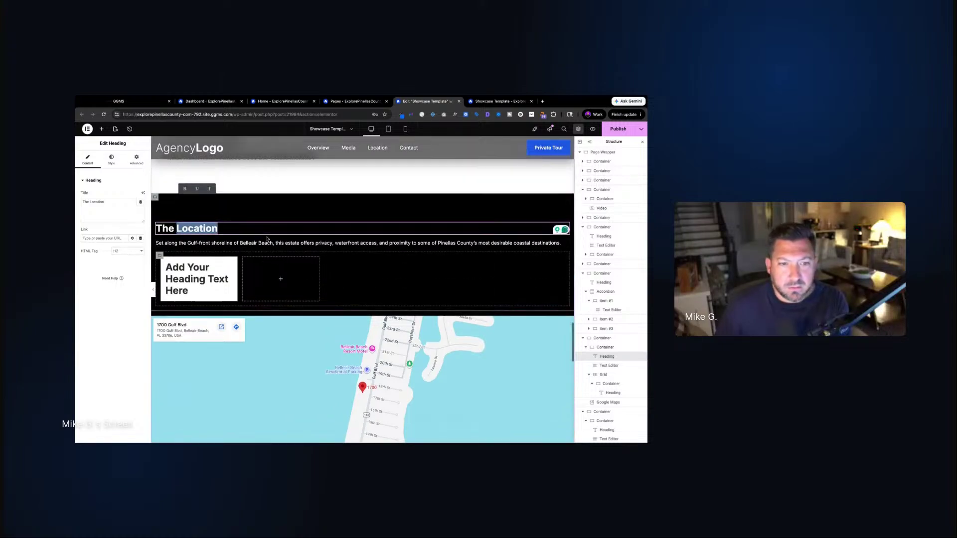
scroll(266, 240, up, 5)
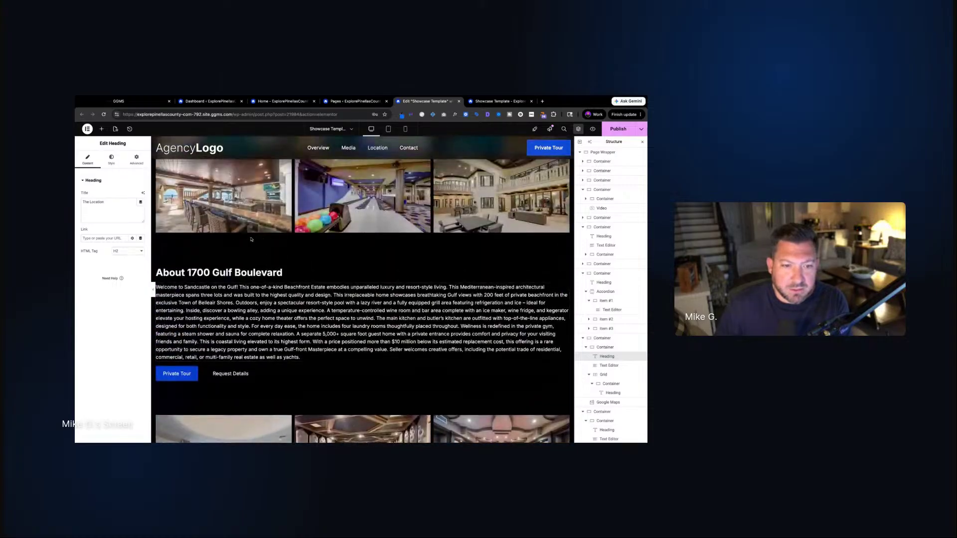
click(224, 273)
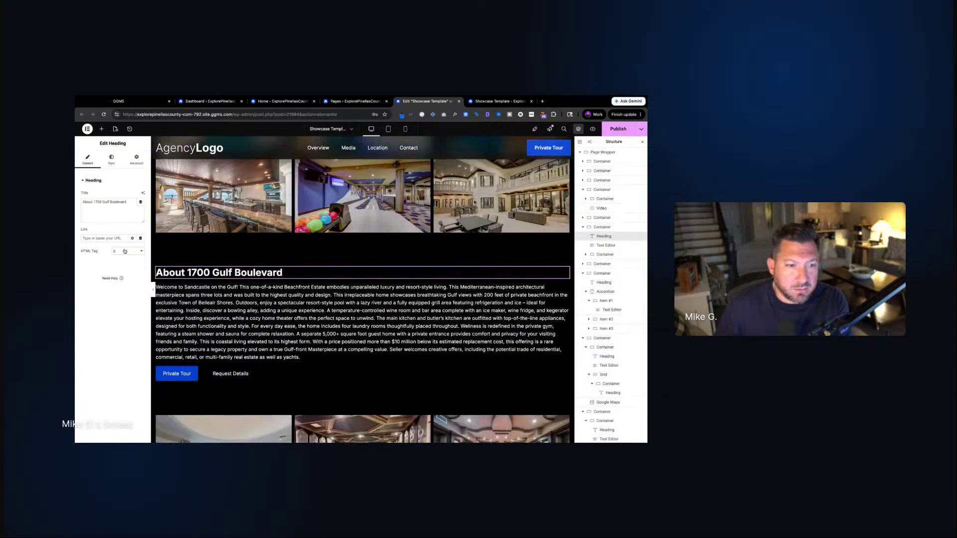
scroll(201, 349, up, 15)
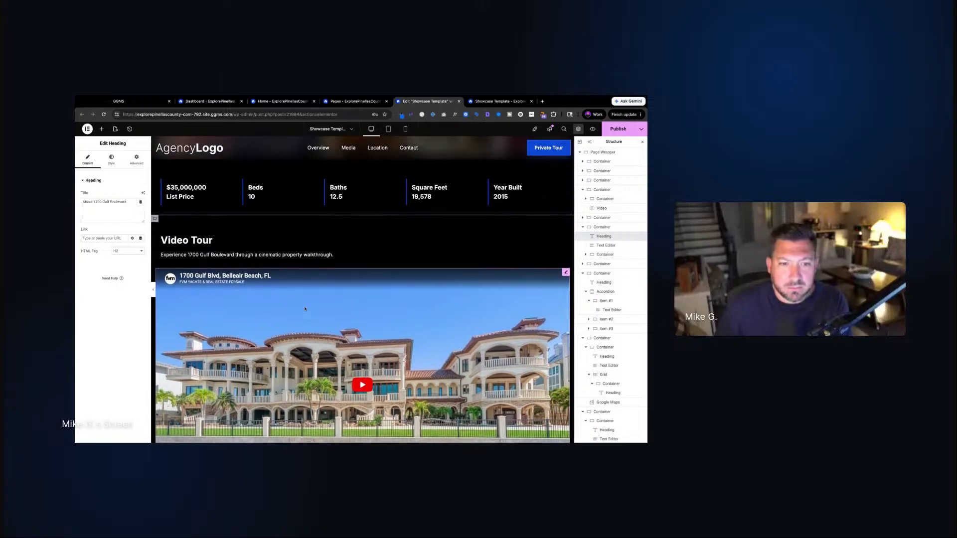
click(201, 363)
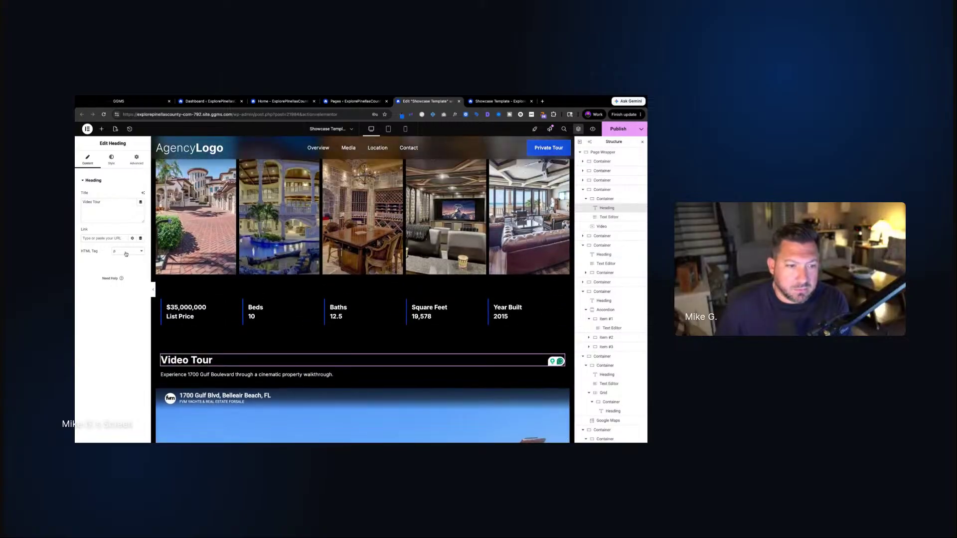
scroll(200, 239, up, 5)
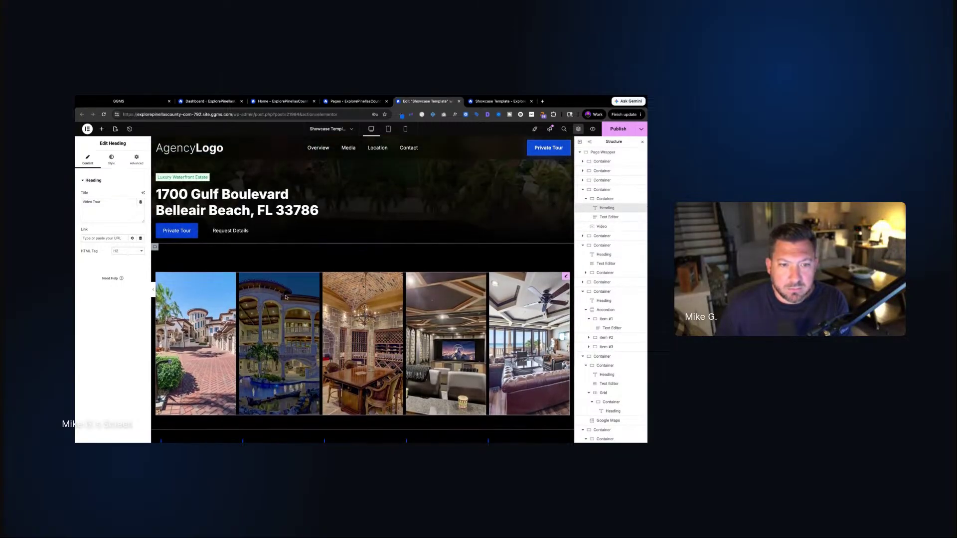
click(201, 205)
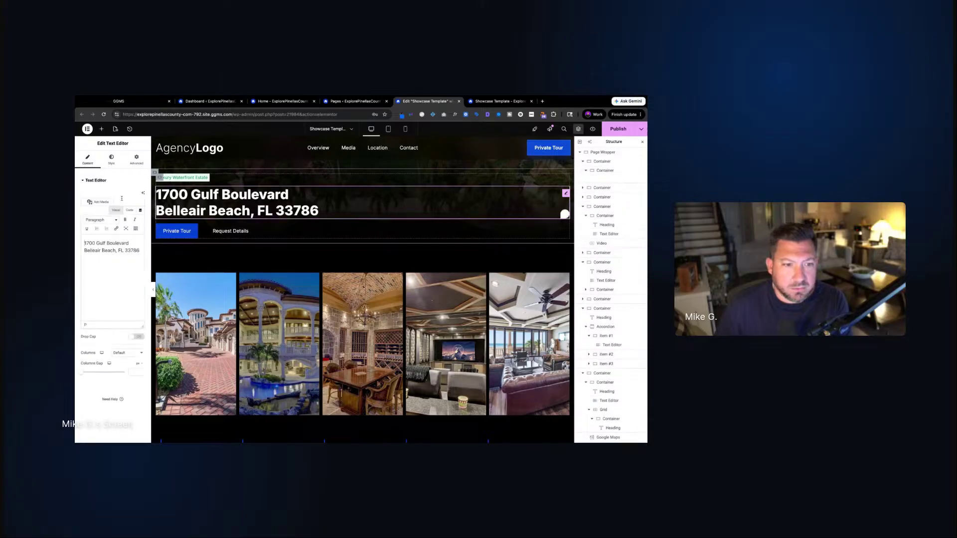
click(112, 160)
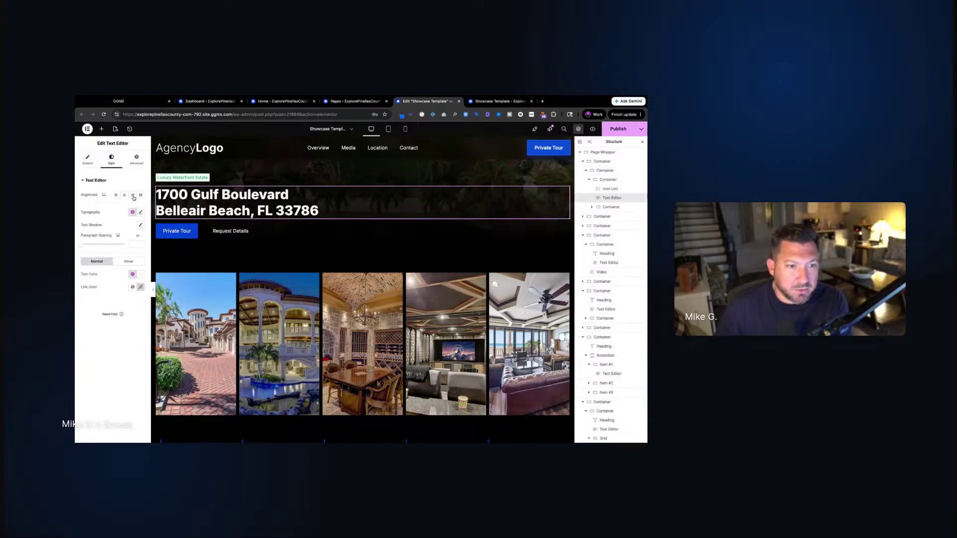
click(87, 160)
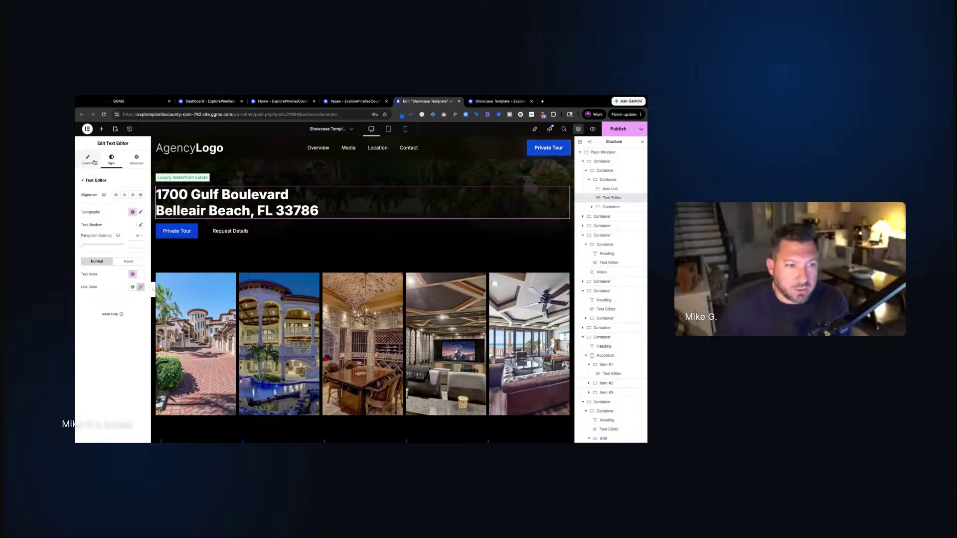
triple_click(120, 249)
click(114, 221)
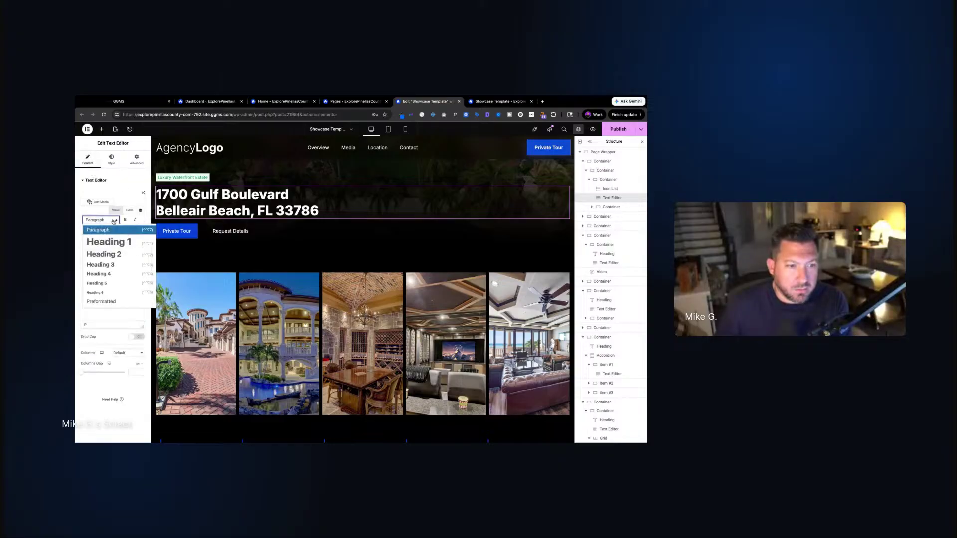
click(117, 181)
click(103, 181)
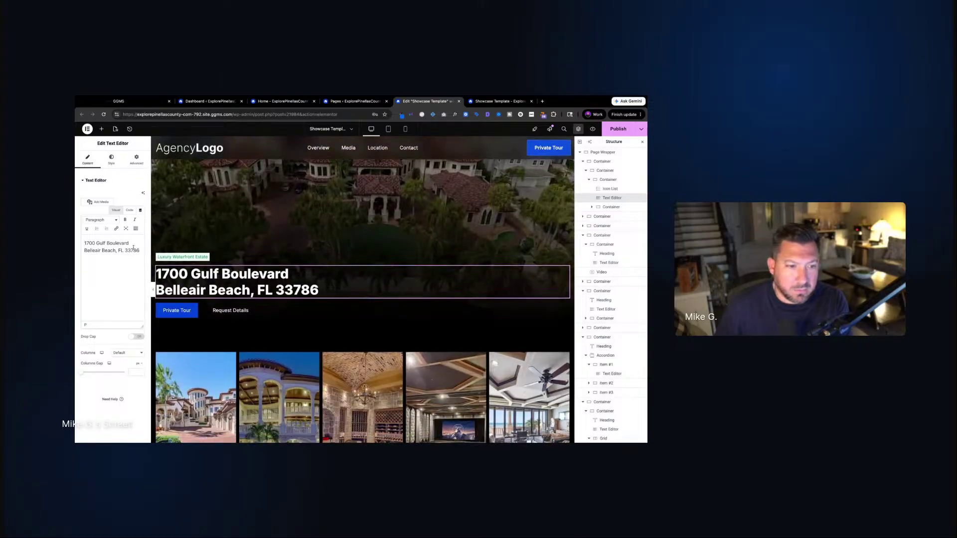
triple_click(133, 248)
click(132, 250)
drag(140, 250, 85, 242)
click(100, 220)
click(107, 241)
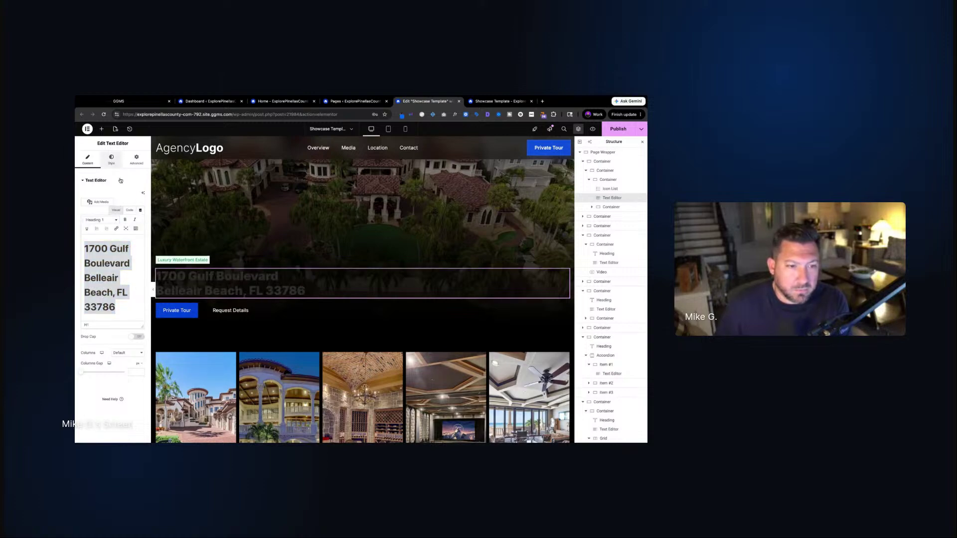
click(112, 160)
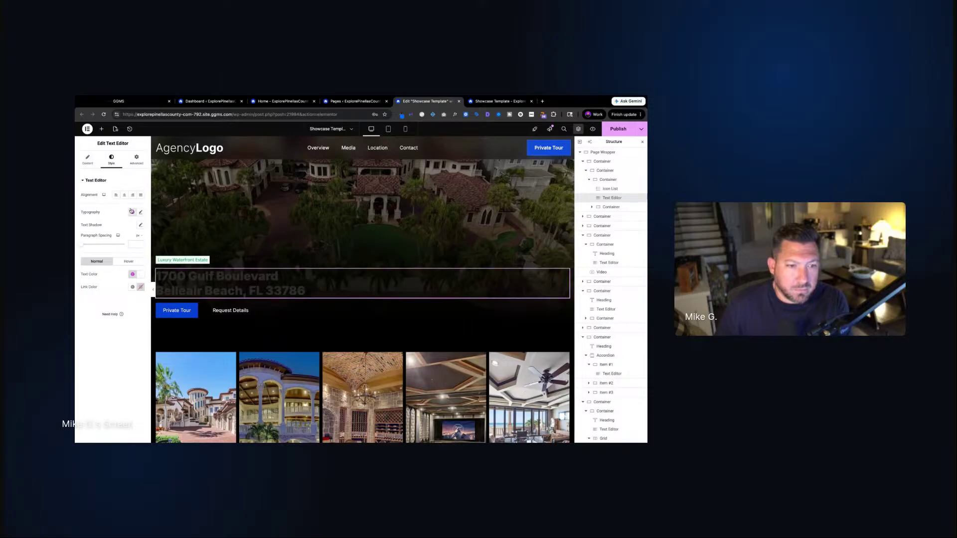
click(132, 274)
click(119, 400)
click(87, 159)
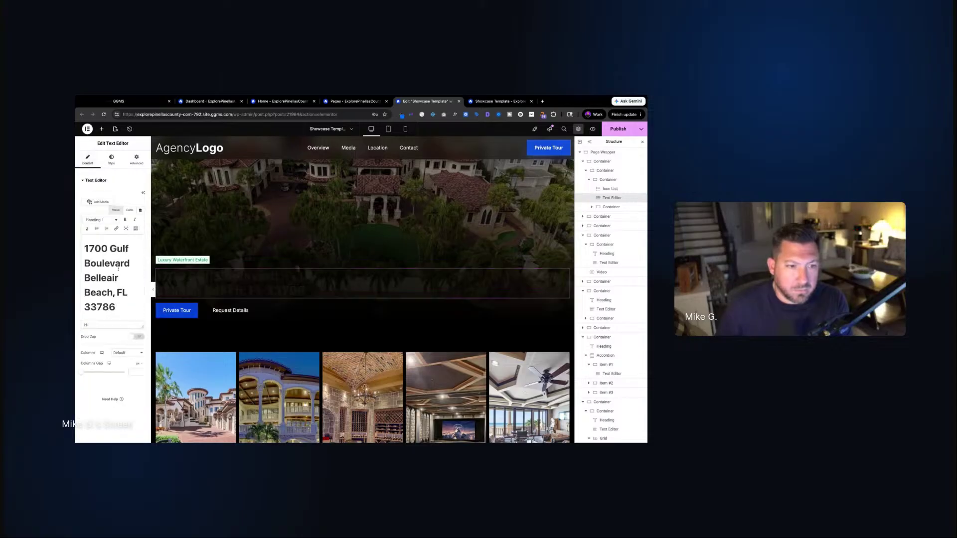
drag(120, 313, 83, 245)
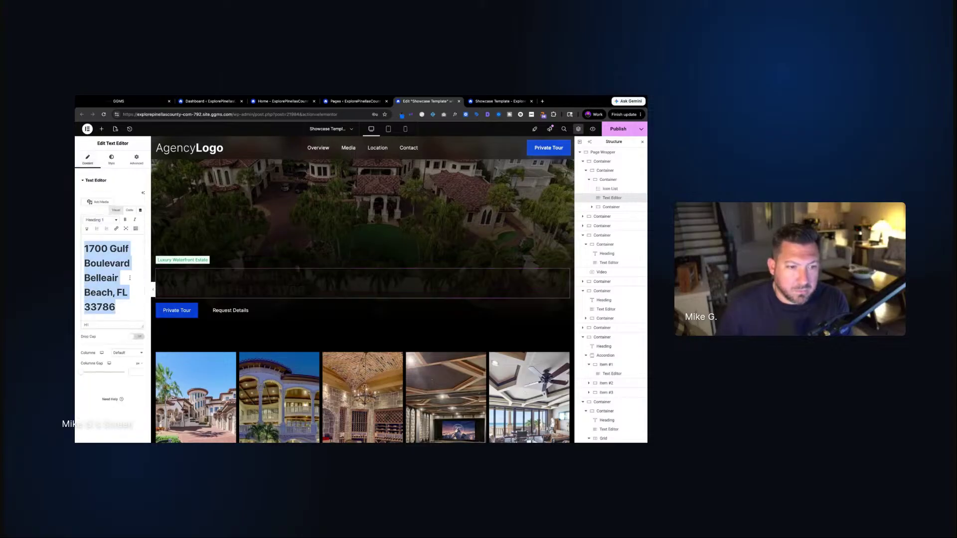
key(BackSpace)
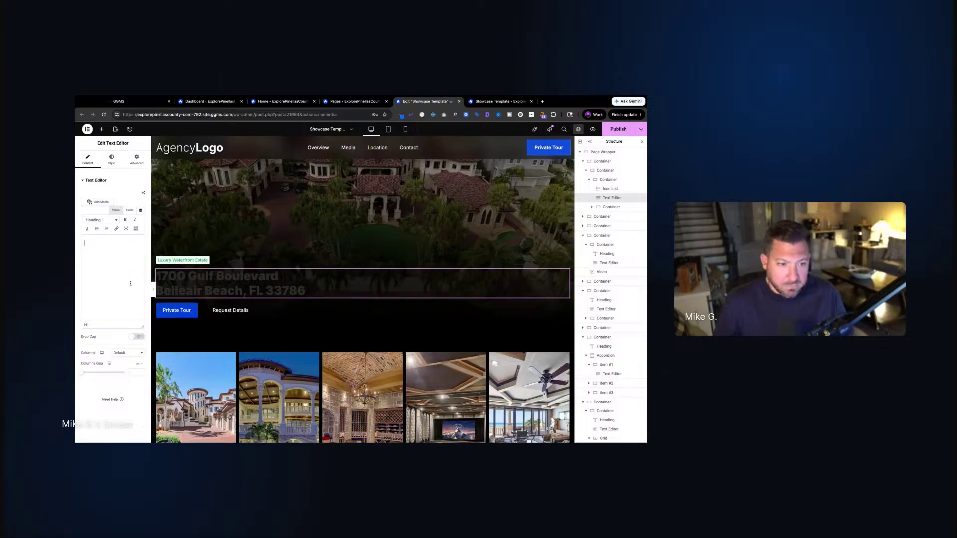
key(ctrl+z)
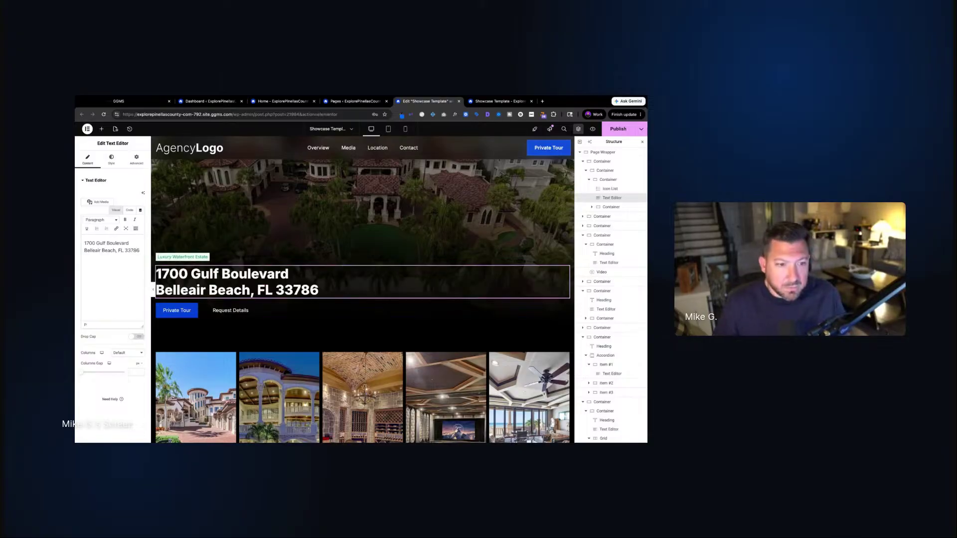
drag(139, 250, 84, 250)
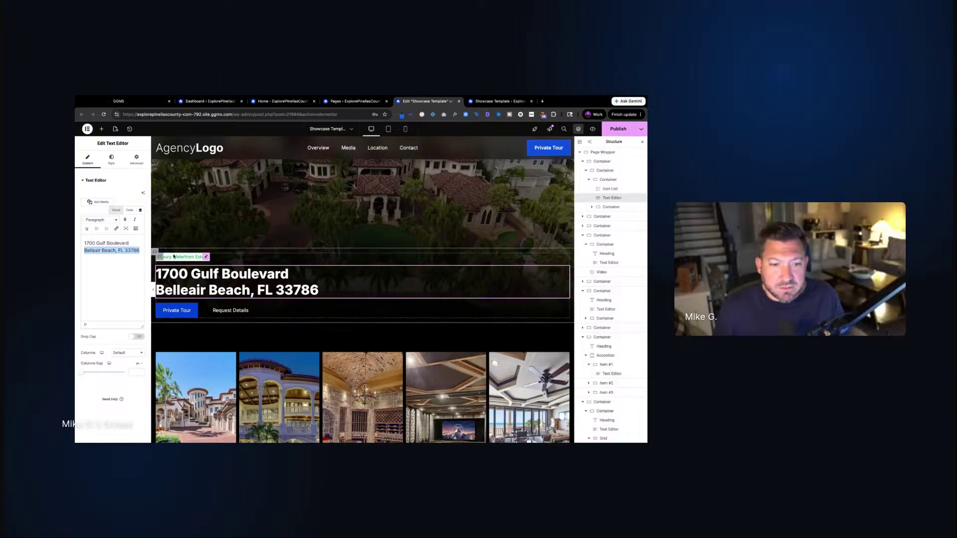
scroll(366, 337, down, 5)
scroll(367, 336, down, 3)
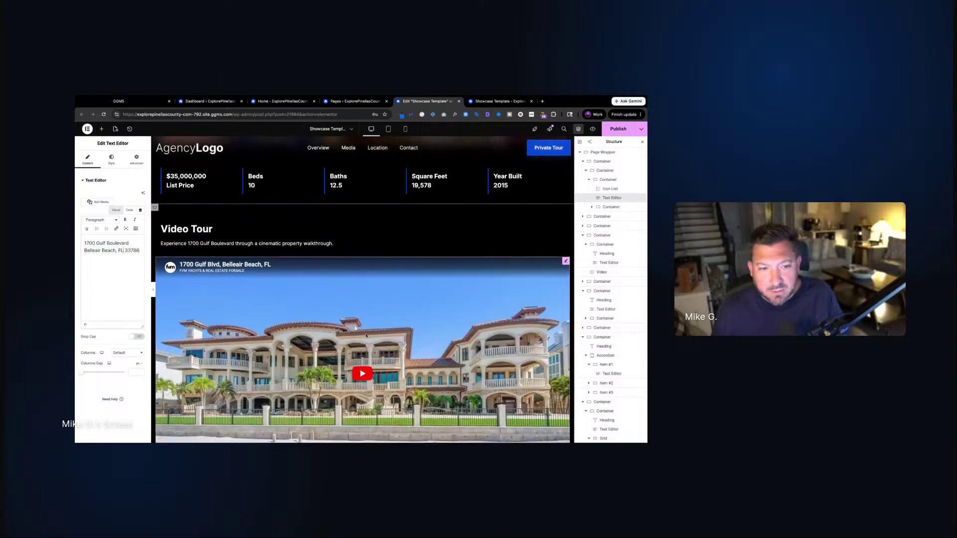
Inspect the Video Tour heading, its description, and the FAQ heading's title and tag settings
click(234, 233)
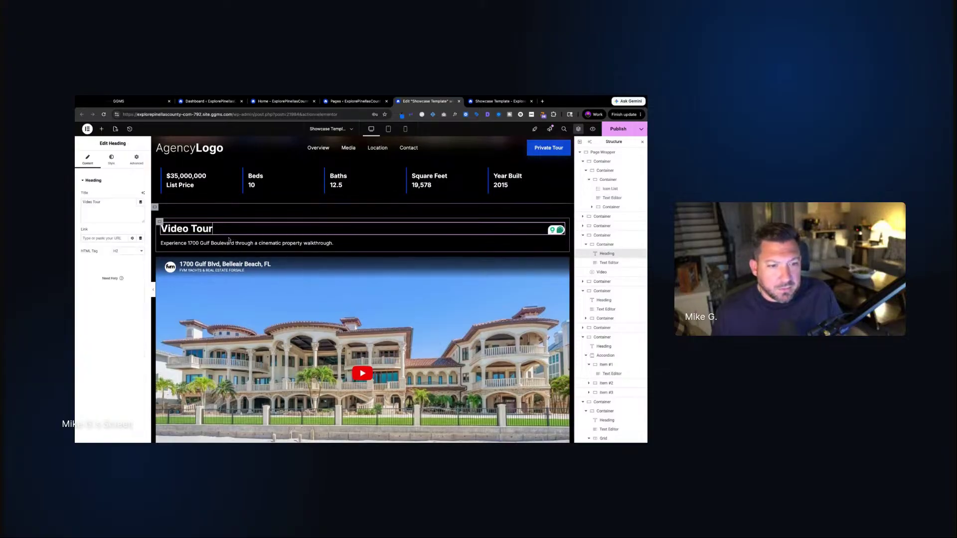
click(233, 244)
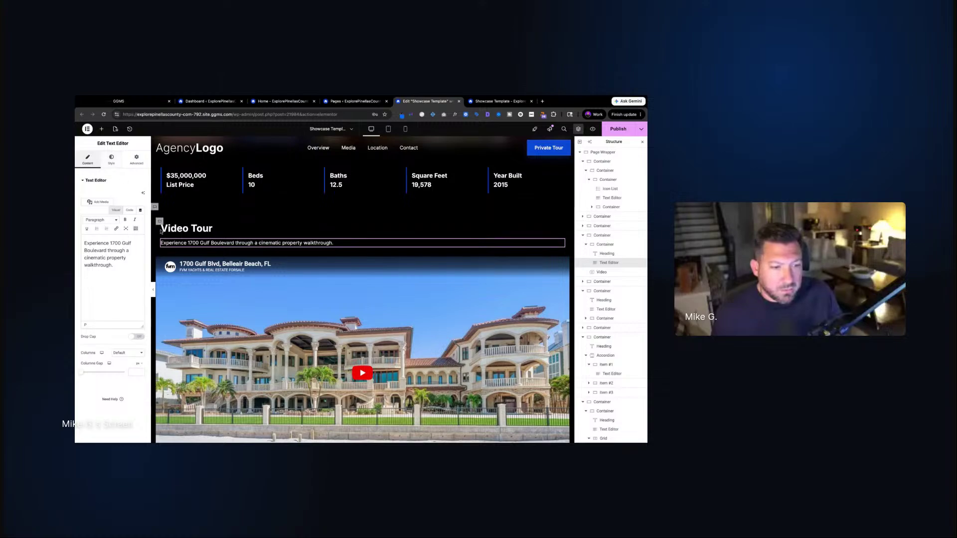
scroll(234, 238, down, 10)
scroll(233, 238, down, 5)
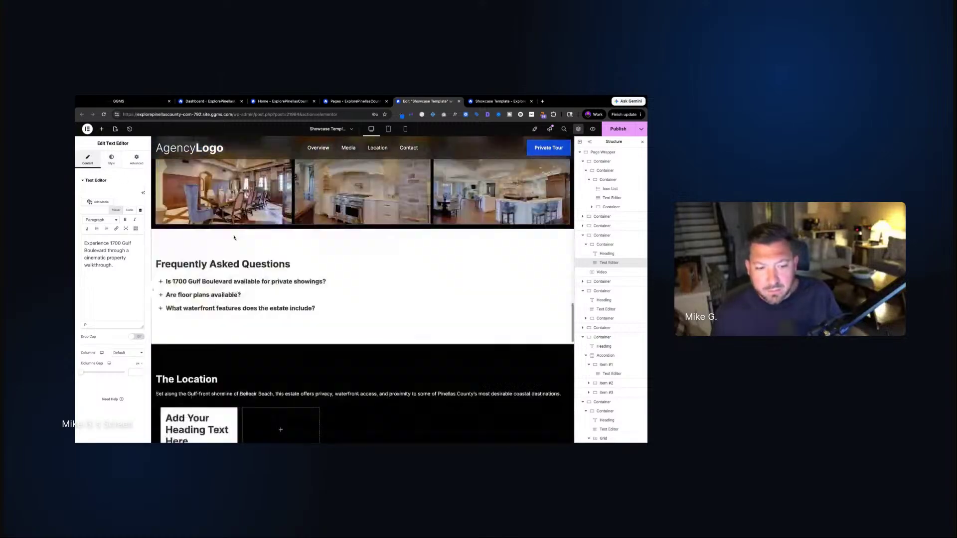
click(204, 250)
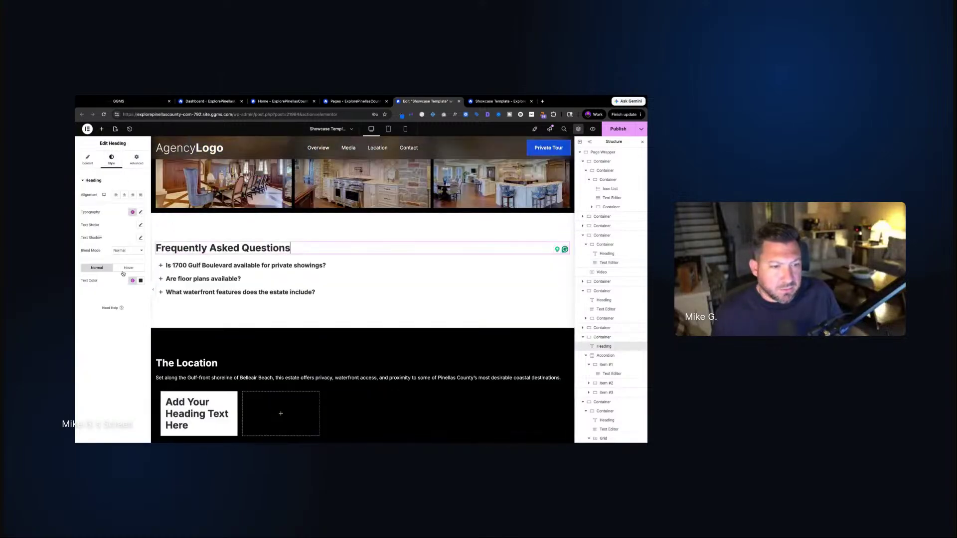
click(88, 160)
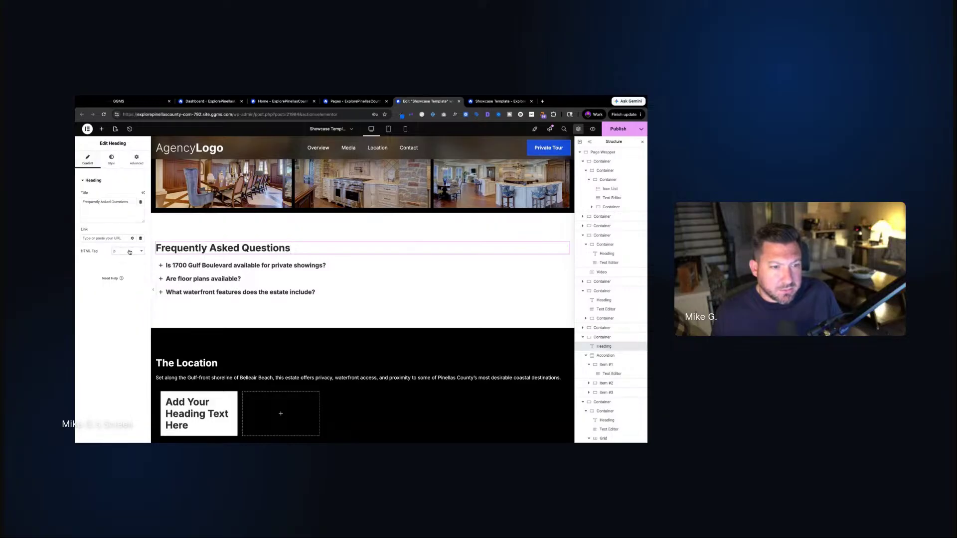
Check The Location and Schedule A Private Tour headings, then select the Add Your Heading Text Here placeholder
scroll(224, 269, down, 2)
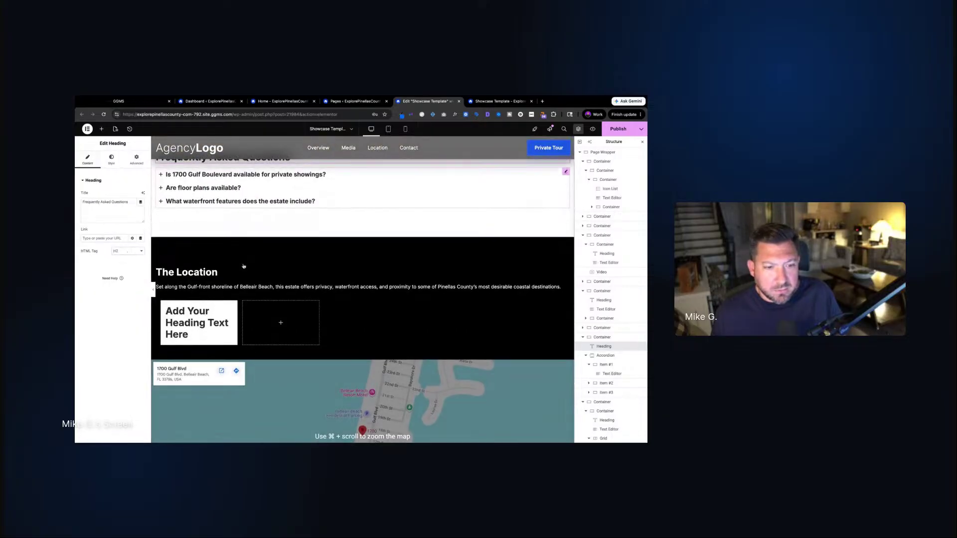
click(192, 273)
scroll(191, 274, down, 5)
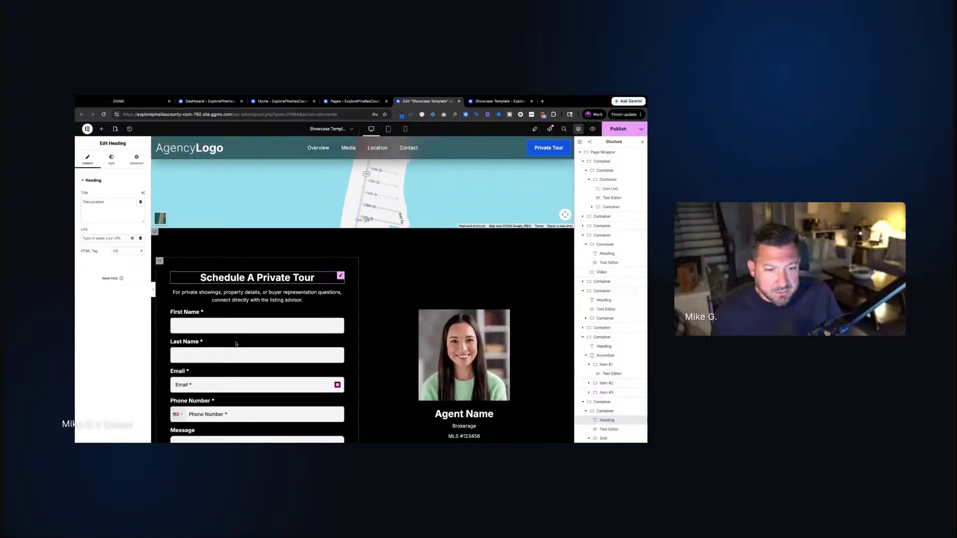
click(249, 278)
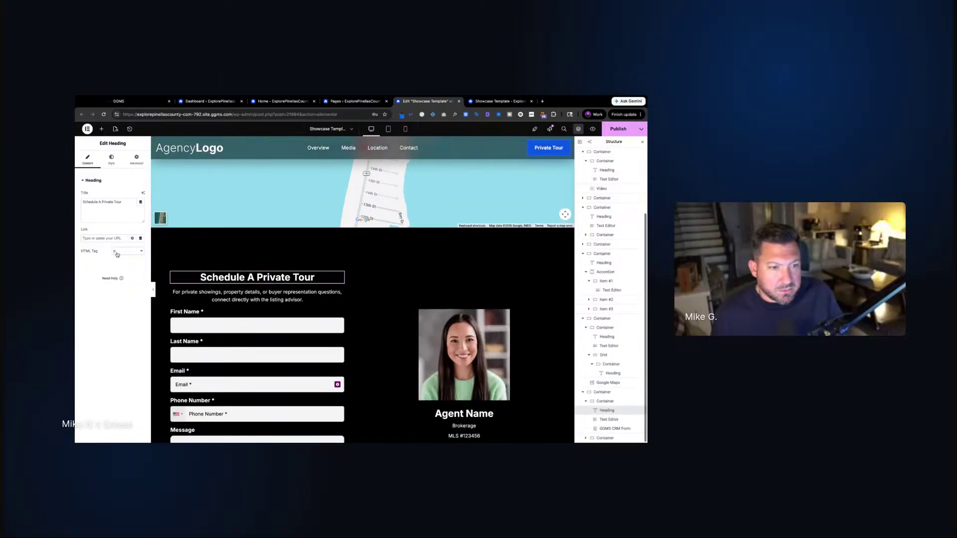
scroll(339, 336, down, 5)
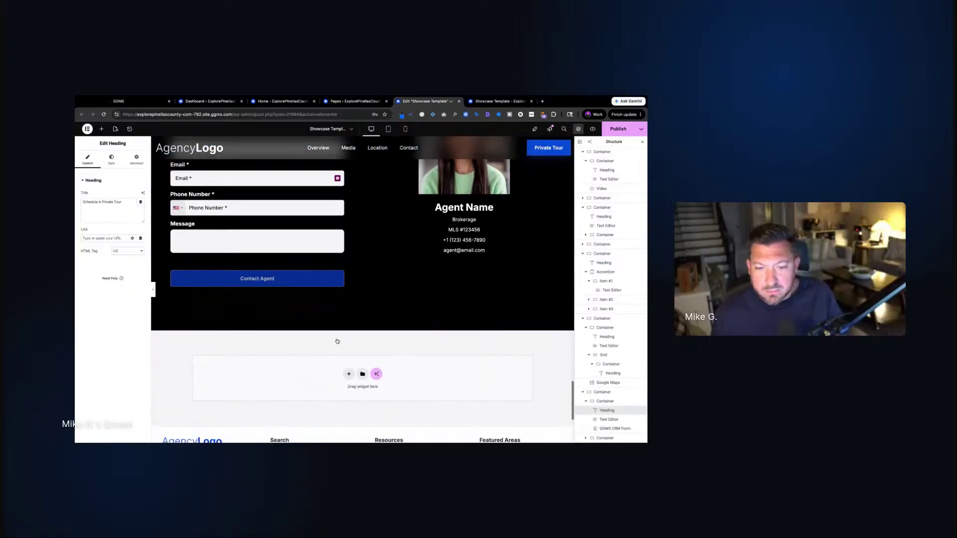
scroll(337, 341, down, 3)
scroll(337, 341, up, 15)
scroll(337, 340, down, 2)
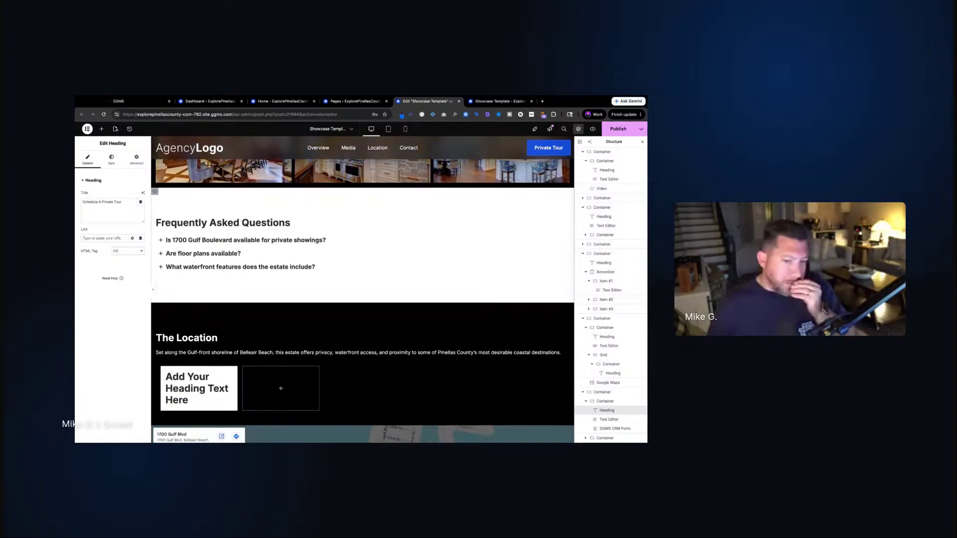
scroll(362, 291, down, 1)
click(197, 379)
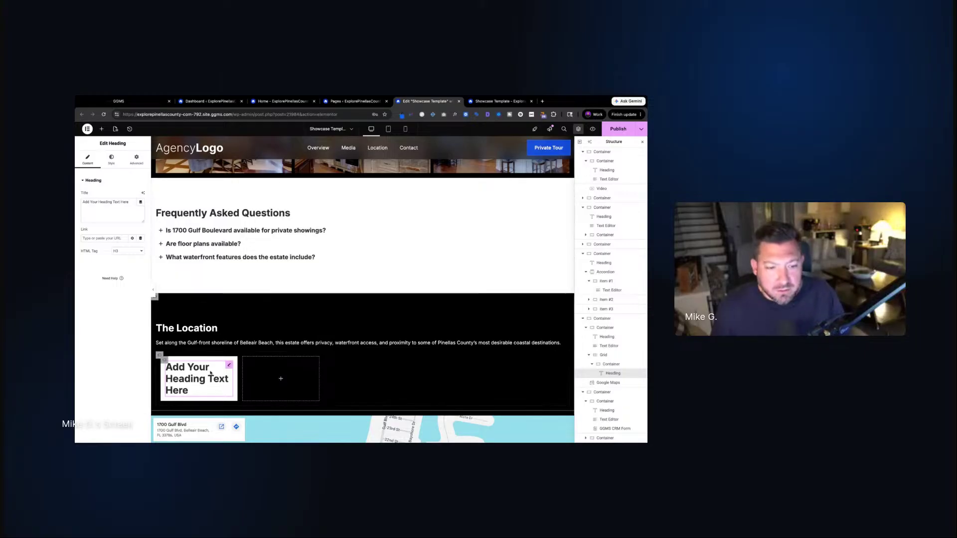
Rename the placeholder heading to 'Belleair Beach'
drag(192, 393, 165, 366)
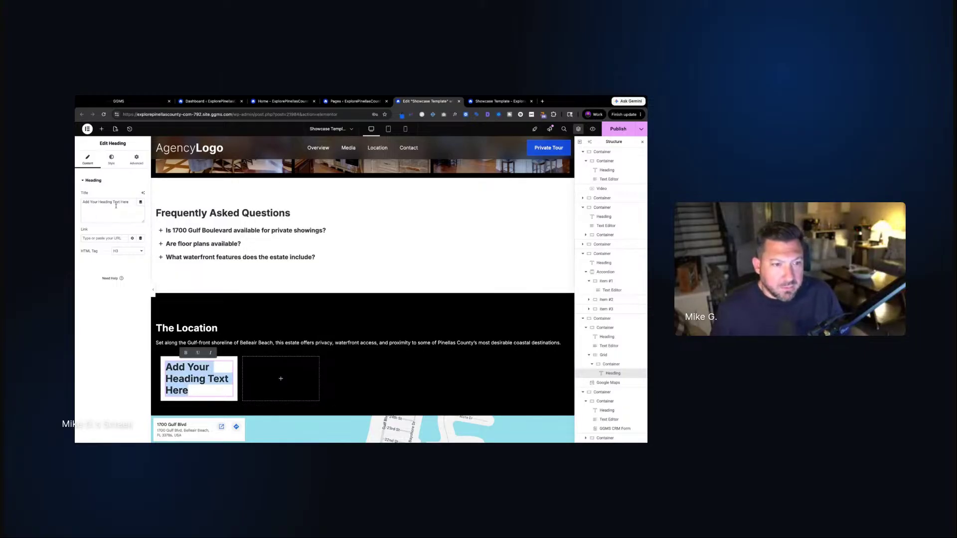
click(116, 206)
triple_click(114, 204)
text(Belleair Beach)
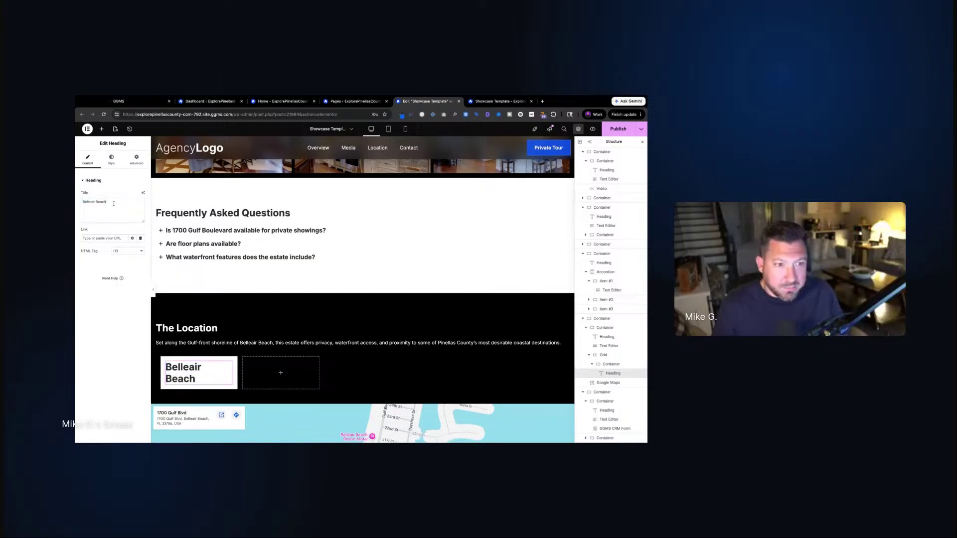
click(226, 382)
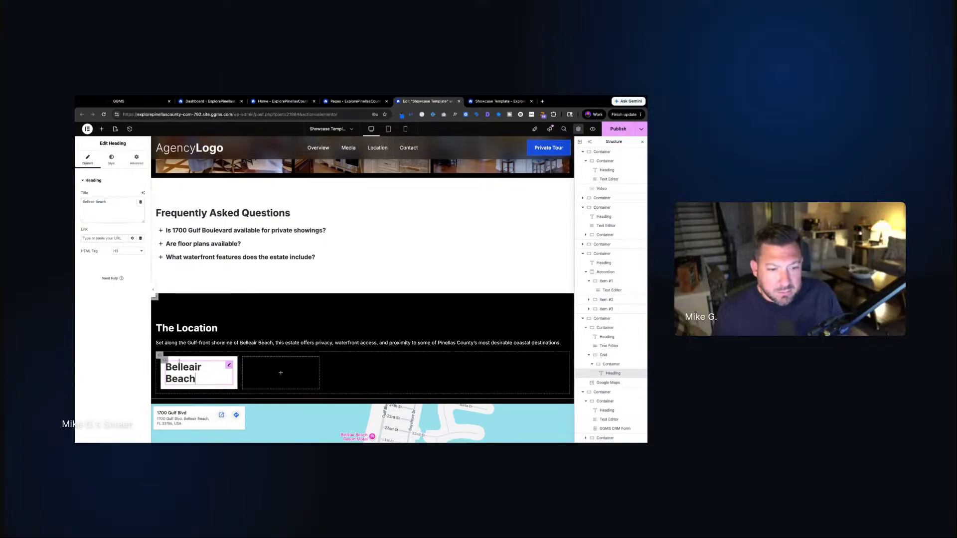
Give the Belleair Beach heading H4 / Subhead global typography and a dark global text colour
click(165, 361)
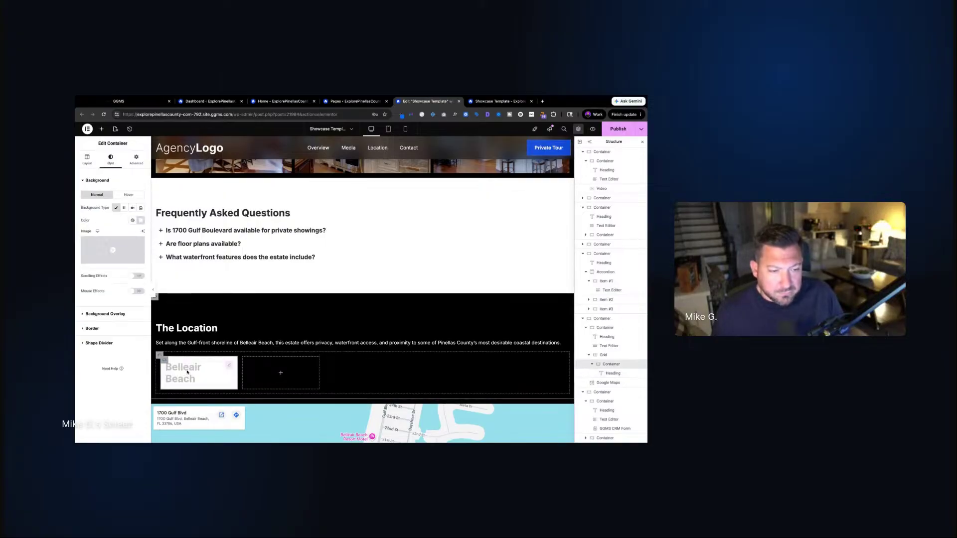
click(187, 372)
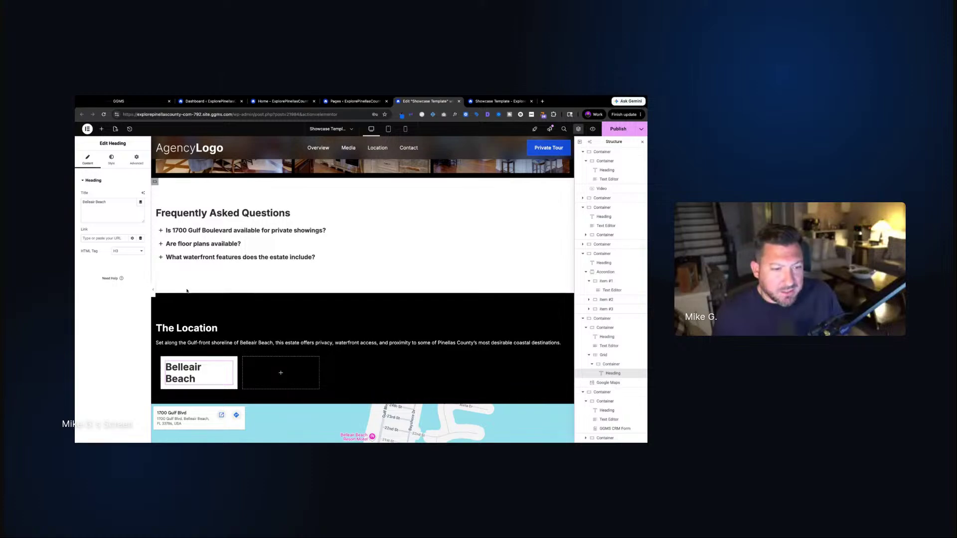
click(111, 160)
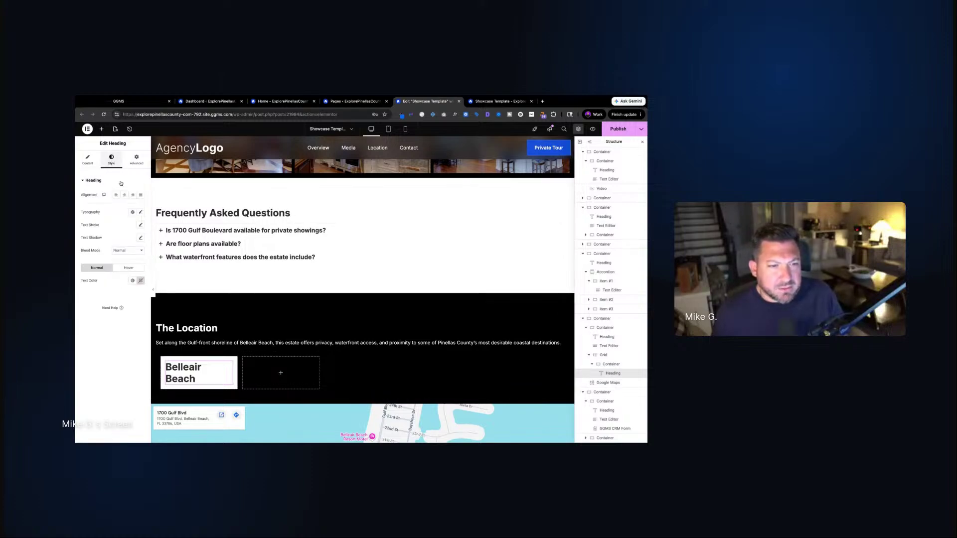
click(133, 212)
scroll(123, 329, down, 1)
click(123, 339)
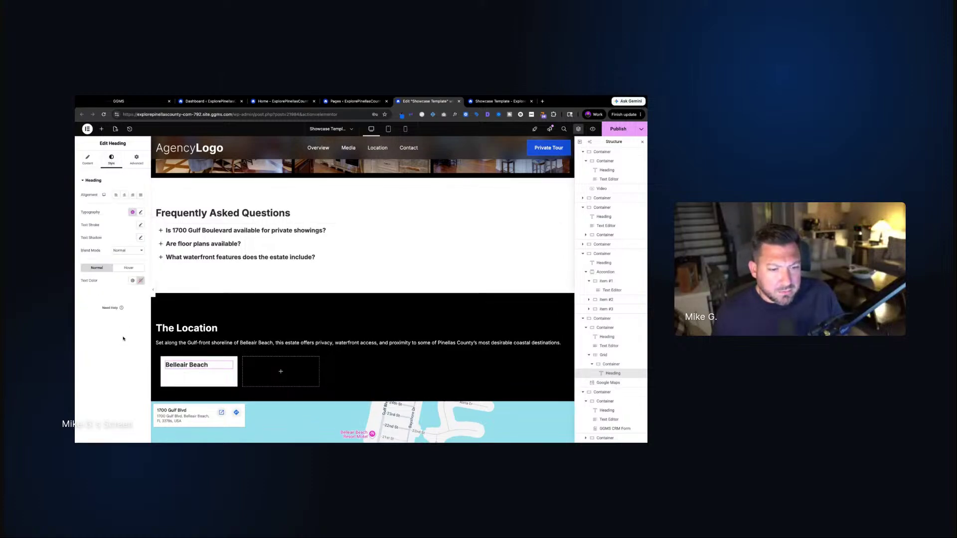
click(133, 212)
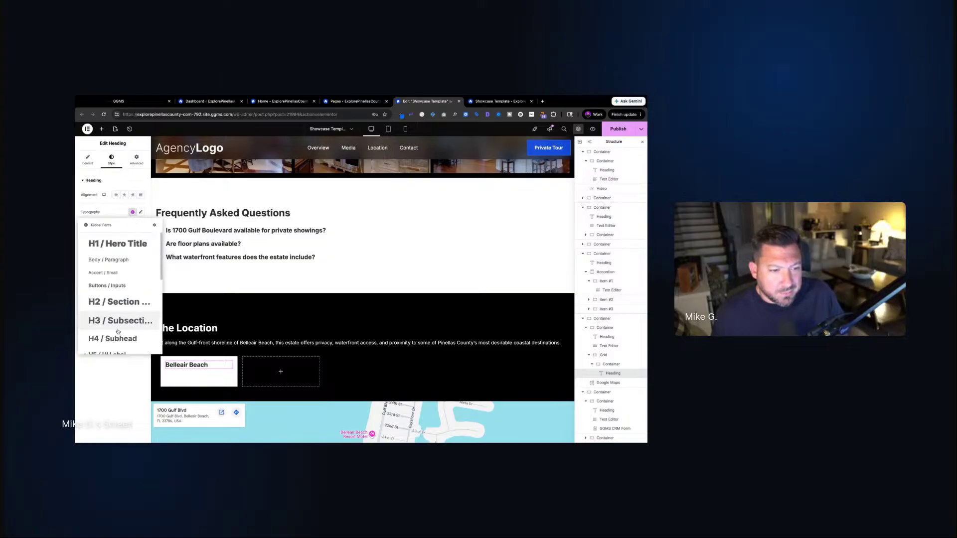
scroll(123, 319, down, 2)
click(123, 316)
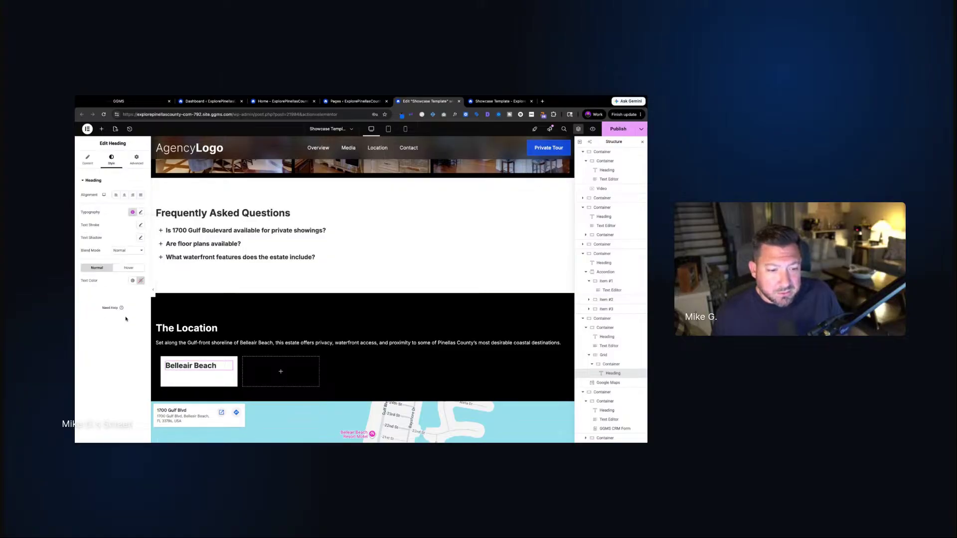
click(133, 212)
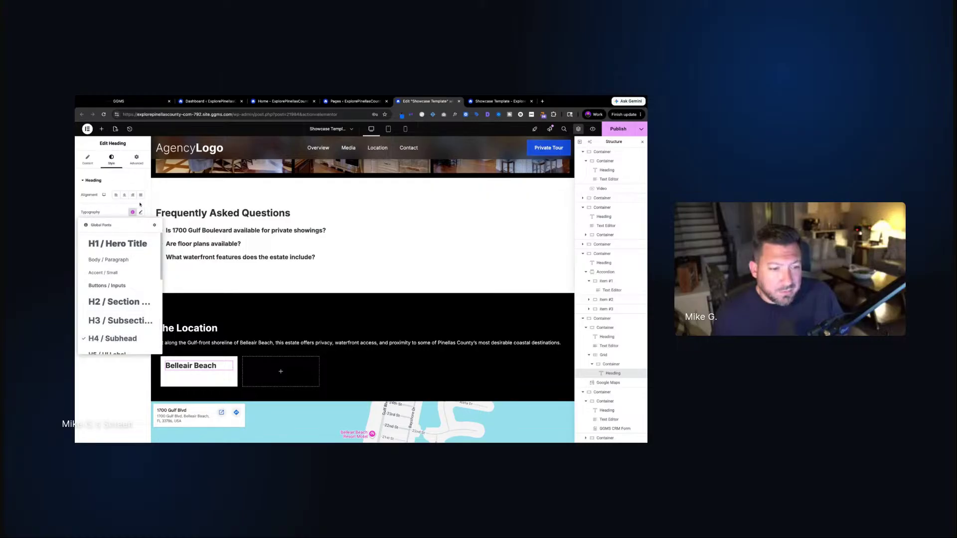
click(109, 209)
click(131, 282)
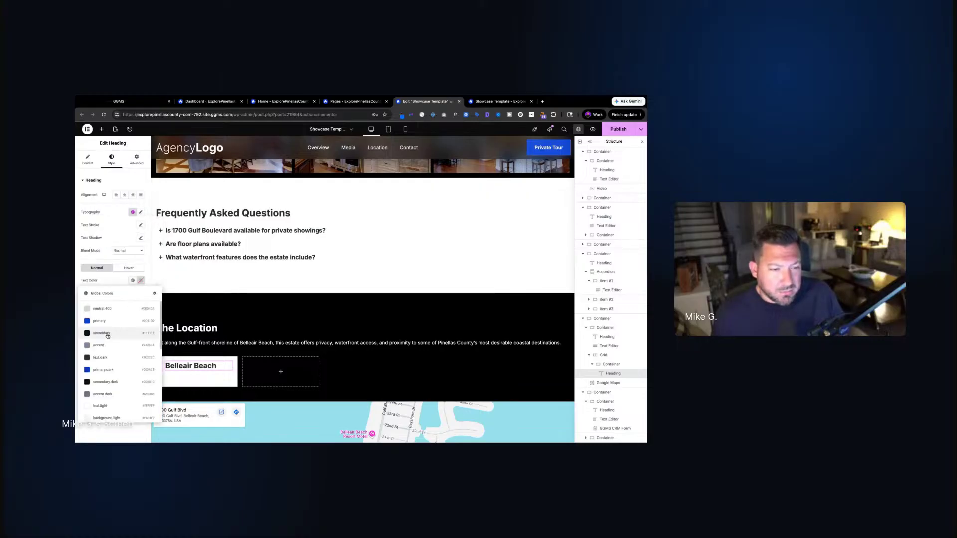
click(122, 361)
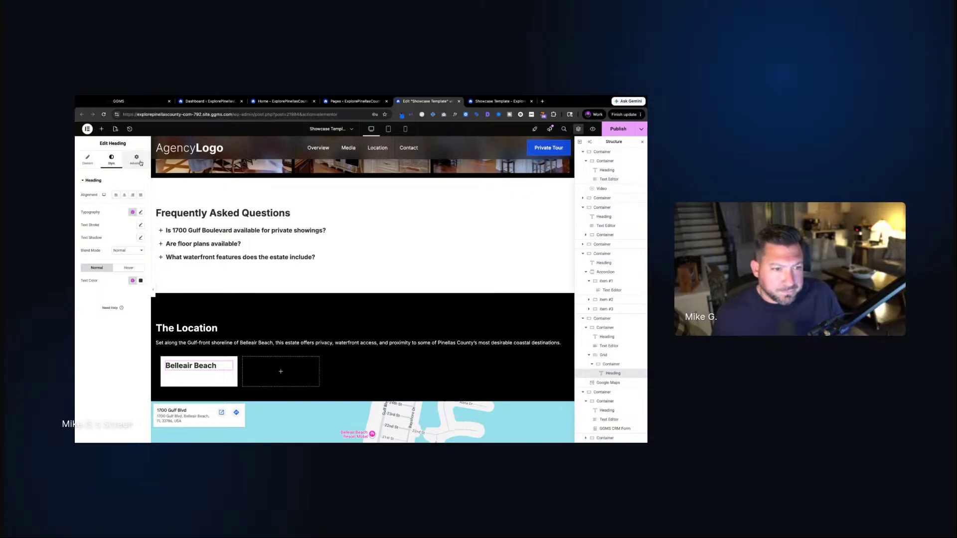
Duplicate the white Belleair Beach card four times so all five grid cells hold one
click(139, 162)
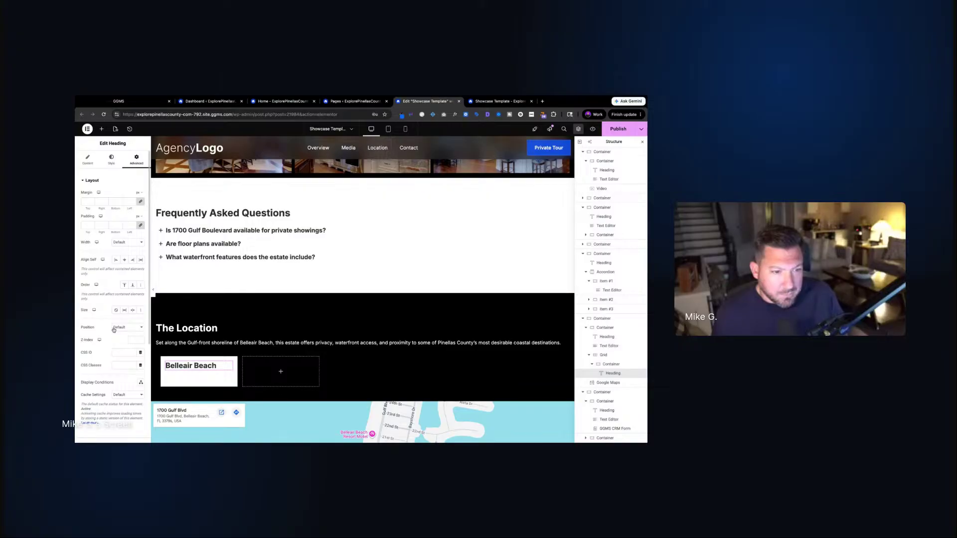
click(89, 162)
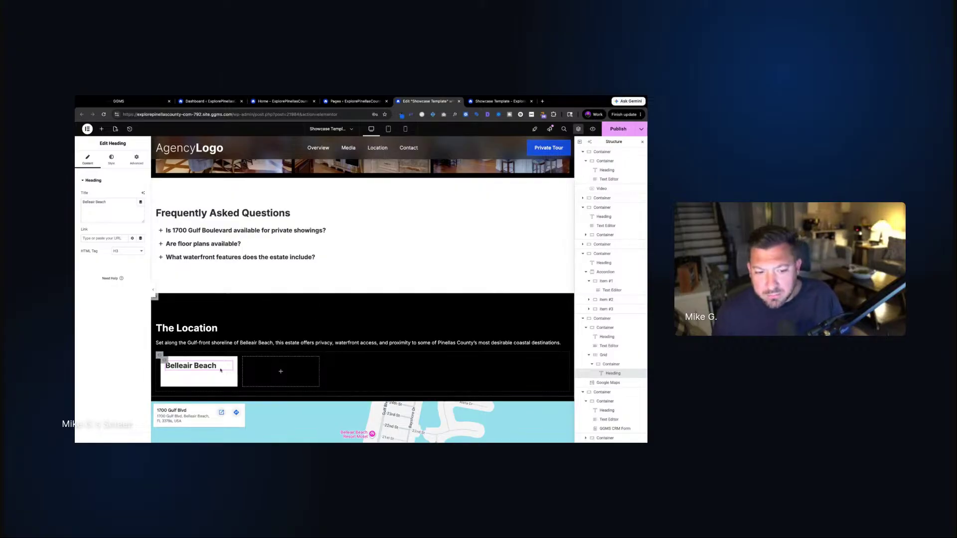
right_click(164, 360)
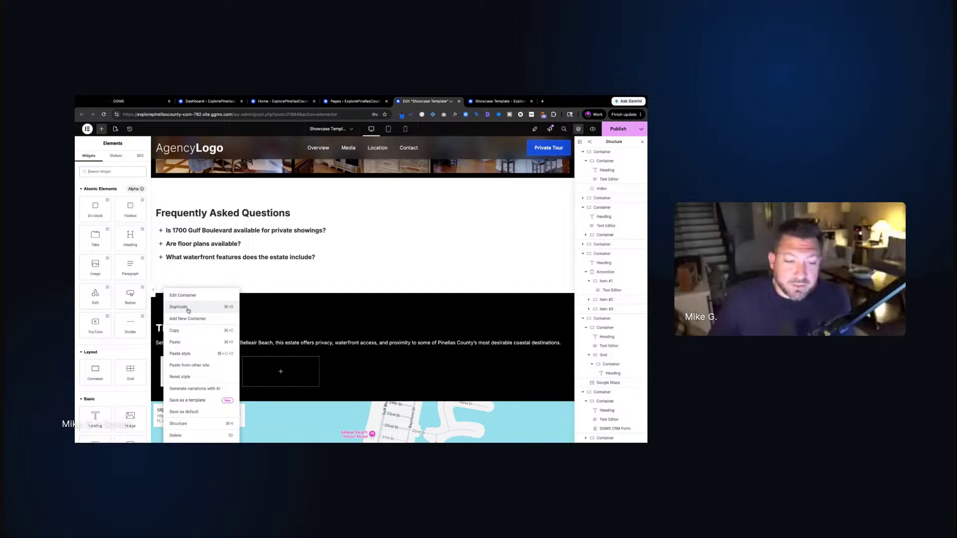
click(187, 308)
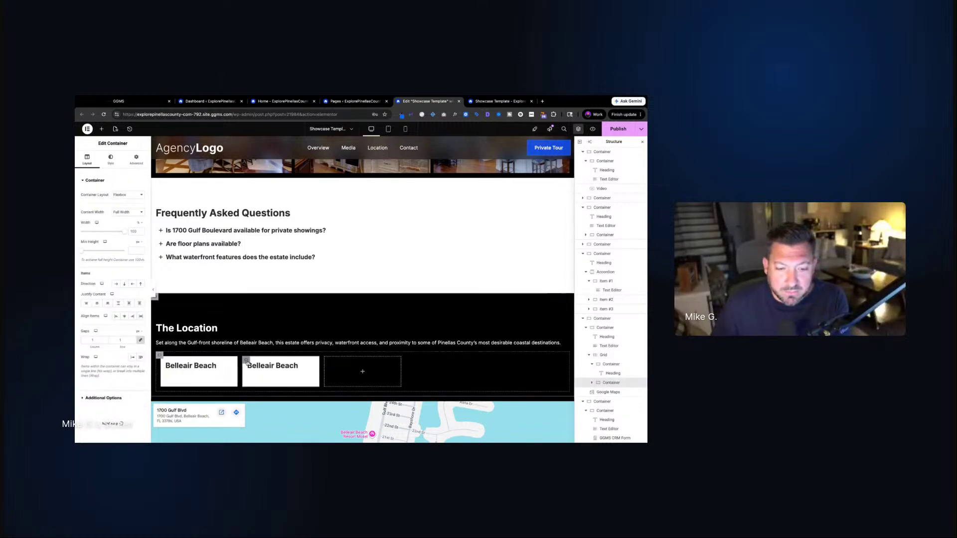
right_click(246, 361)
click(289, 310)
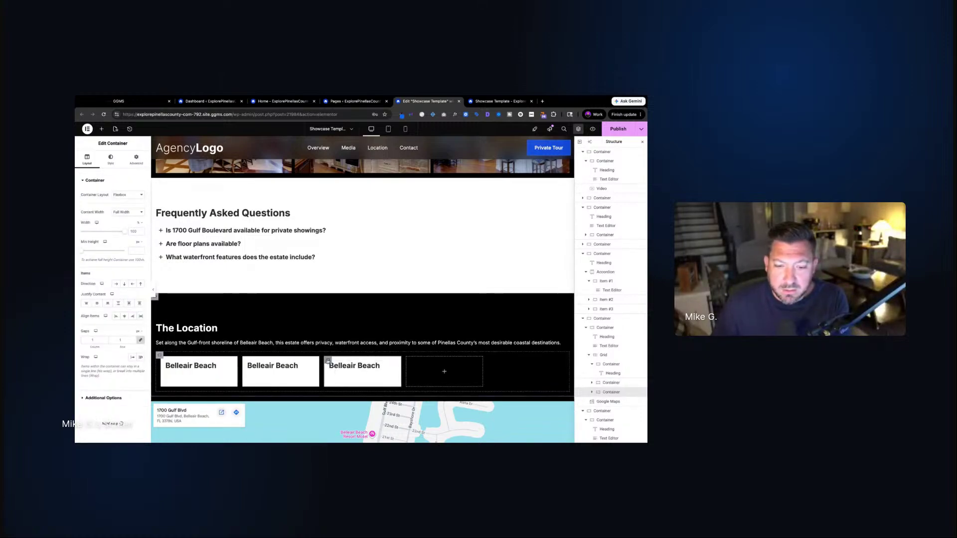
right_click(328, 361)
click(369, 310)
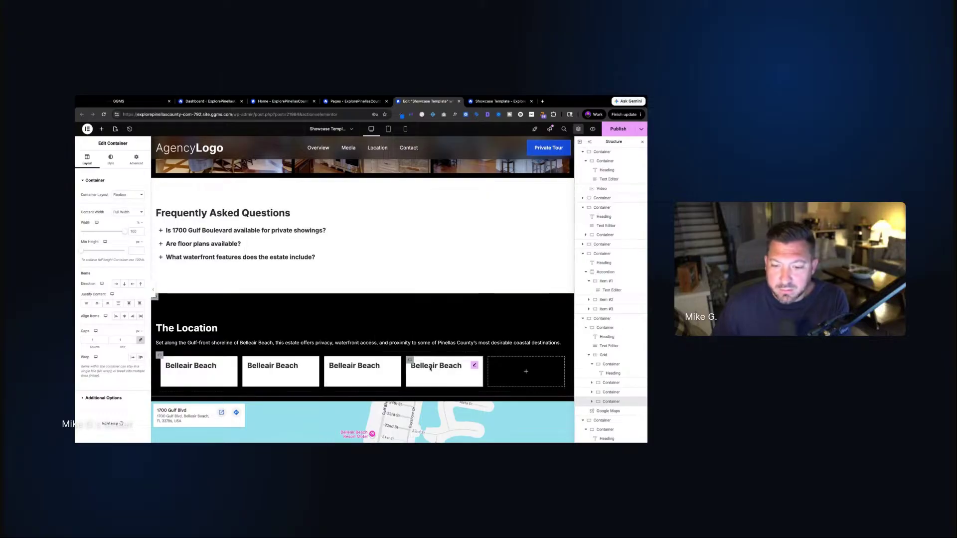
right_click(429, 368)
click(448, 310)
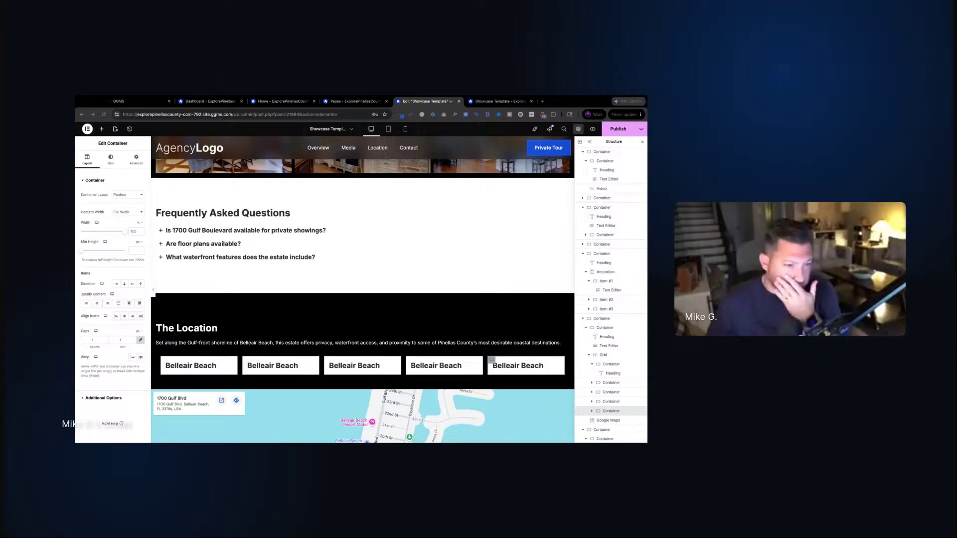
Retitle the second card 'Gulf Front' and the third 'Private Beachfront'
click(273, 365)
triple_click(117, 202)
text(Private Beachfront)
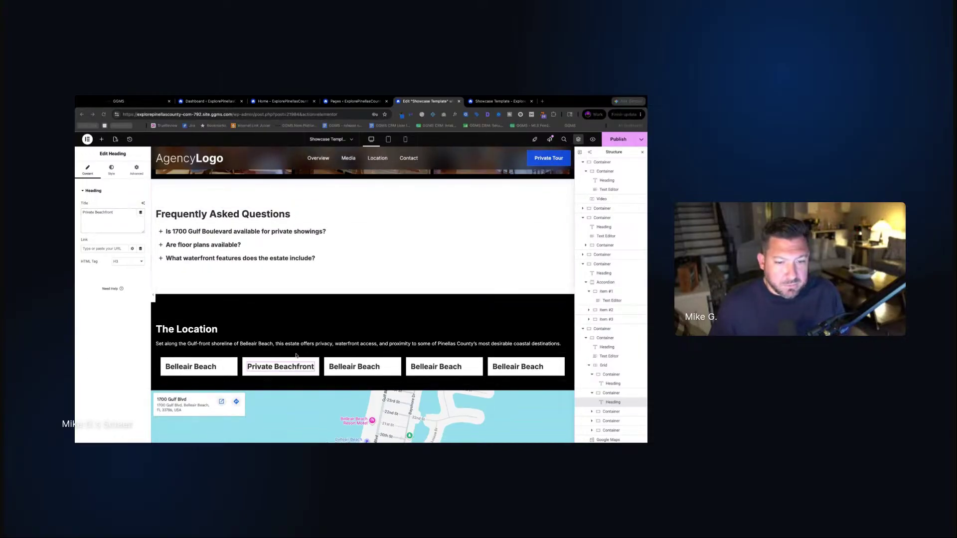
triple_click(120, 213)
key(super+c)
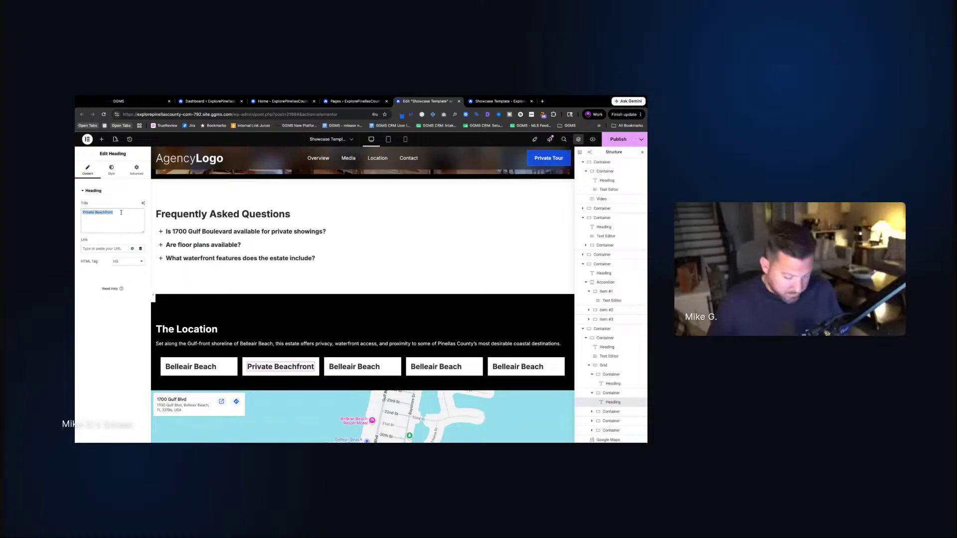
text(Gulf Front)
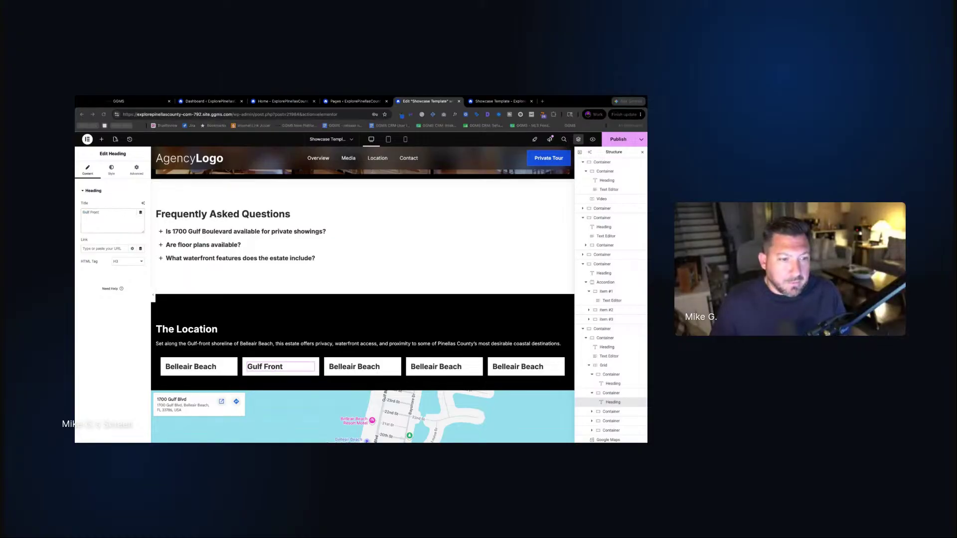
click(356, 366)
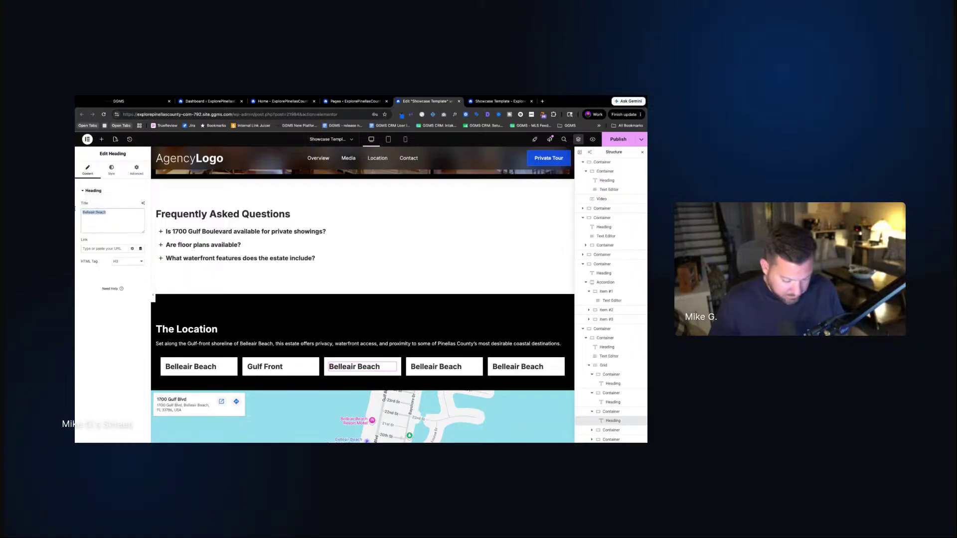
key(super+v)
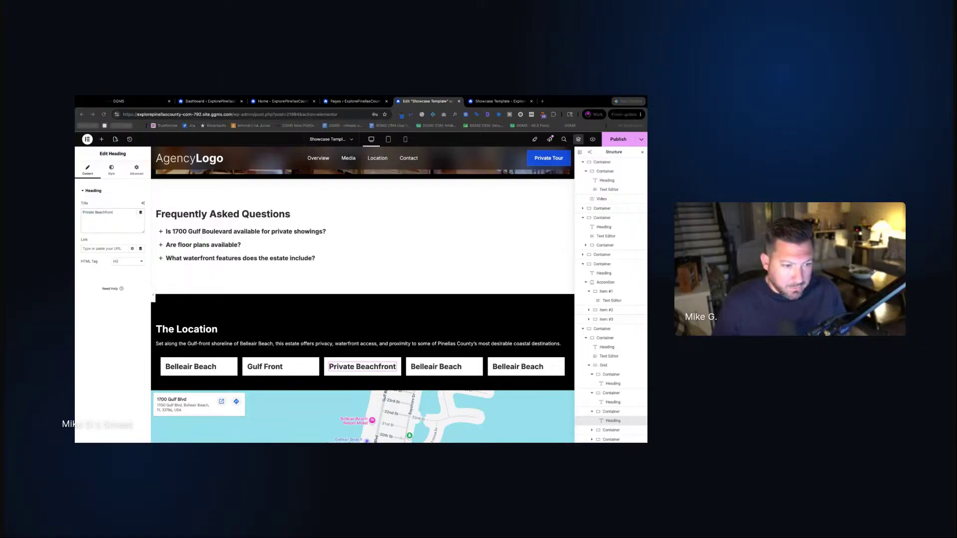
Retitle the fourth and fifth cards 'Near Clearwater Beach' and 'Near Belleair Country Club'
click(437, 366)
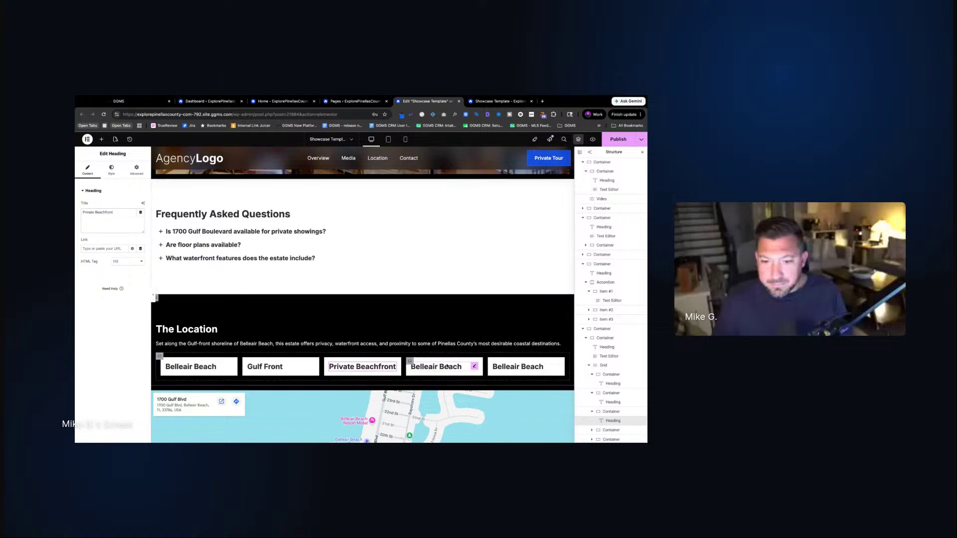
click(110, 210)
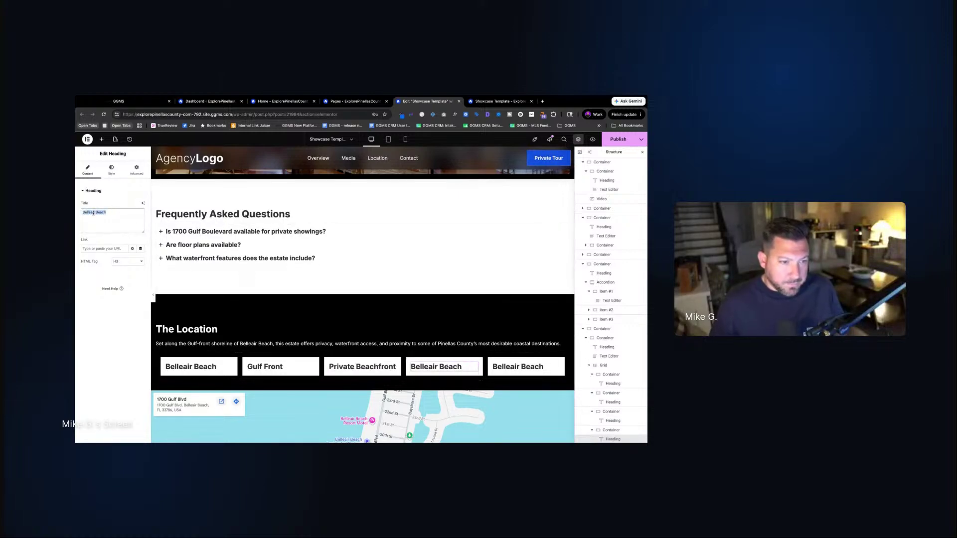
text(Near Clearwater Beach)
click(74, 237)
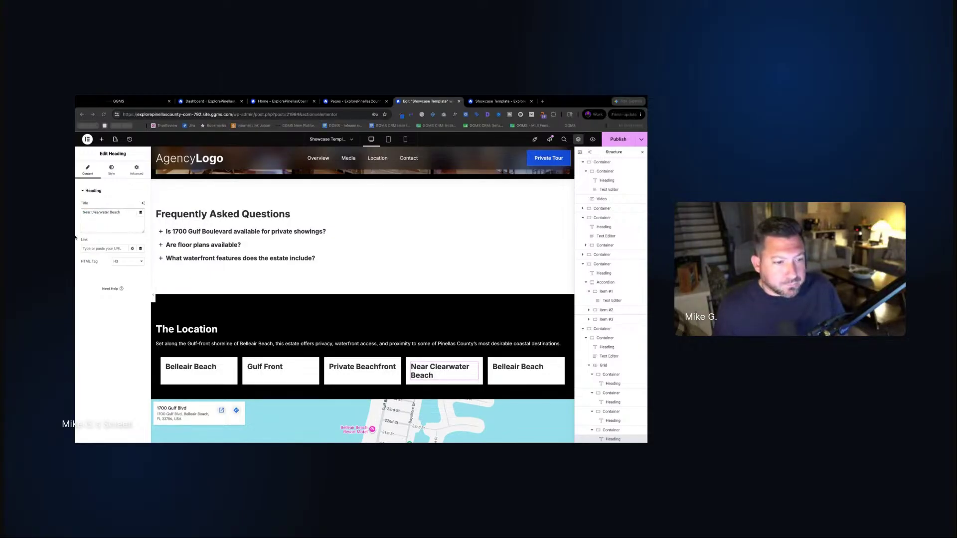
click(516, 366)
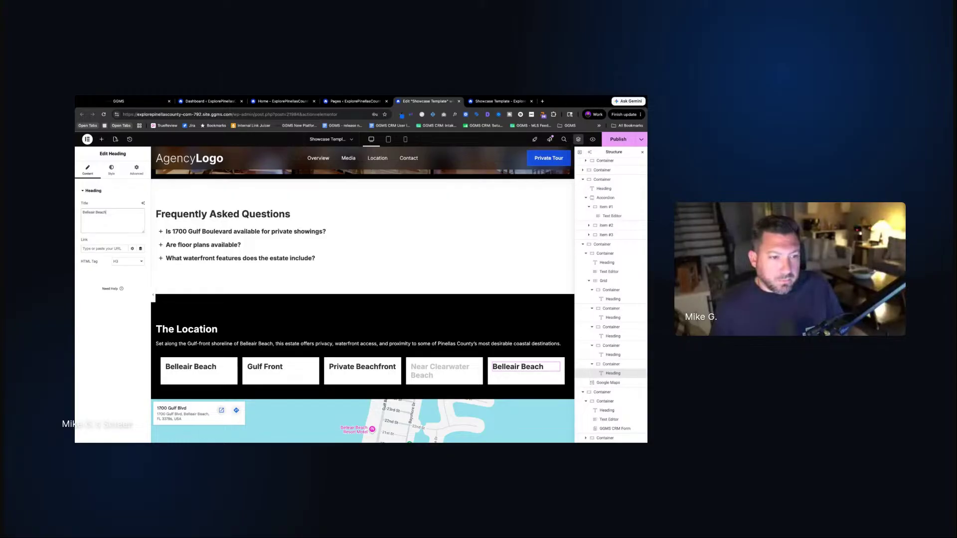
text(Near Belleair Country Club)
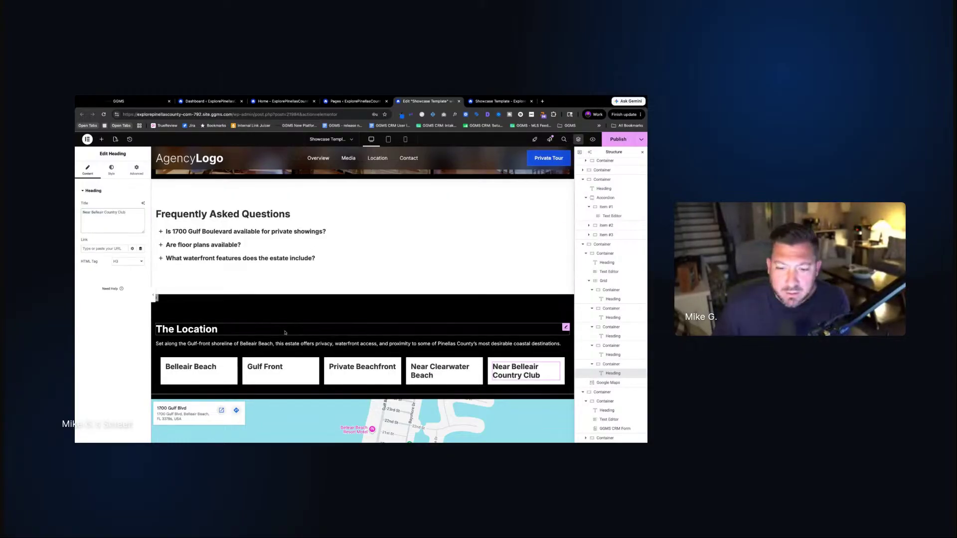
click(165, 362)
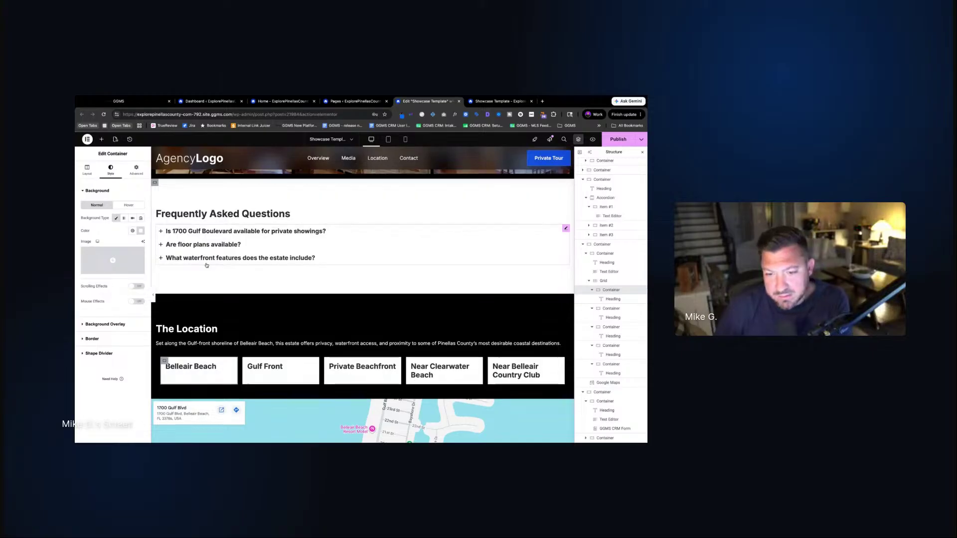
Set the card container's minimum height to 250, then nudge it up to 255 px
scroll(162, 261, down, 4)
scroll(207, 265, up, 3)
scroll(207, 265, up, 1)
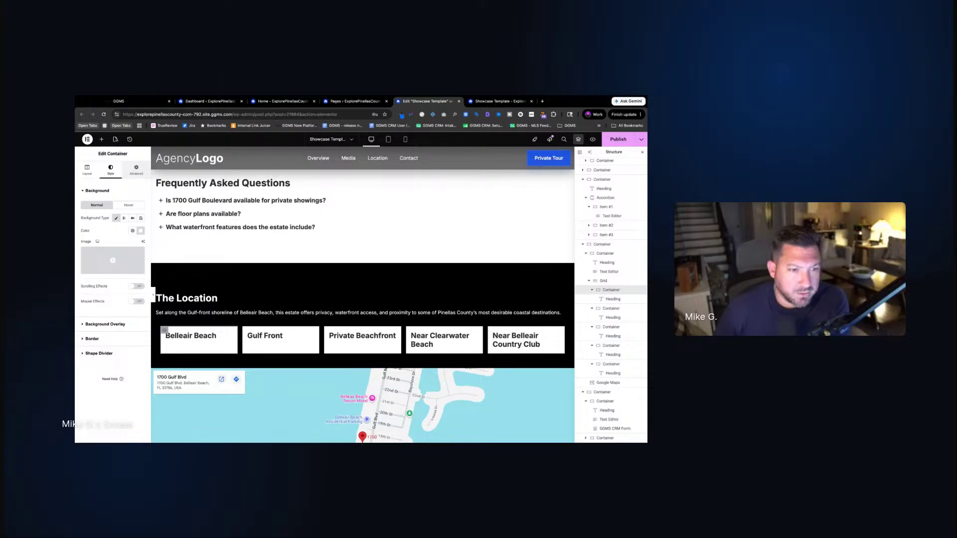
click(87, 170)
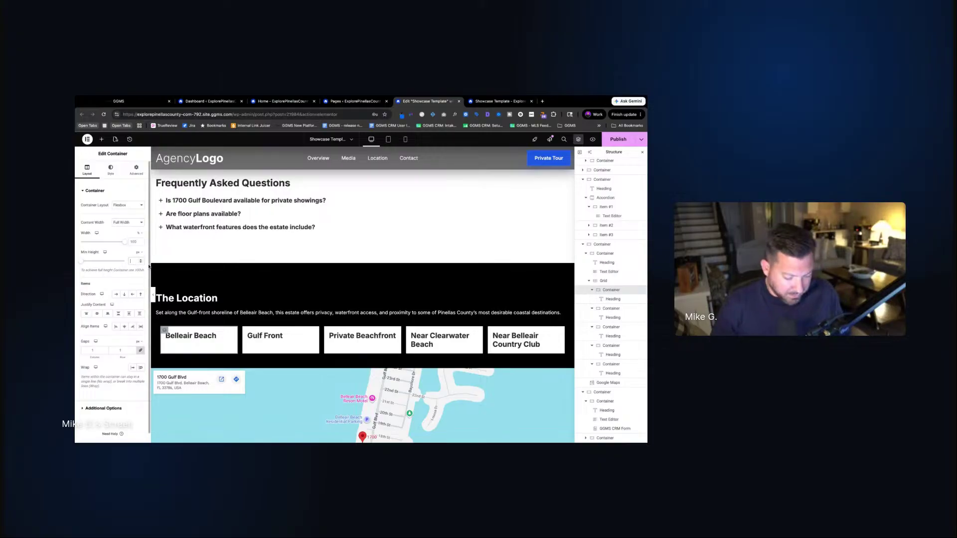
text(00)
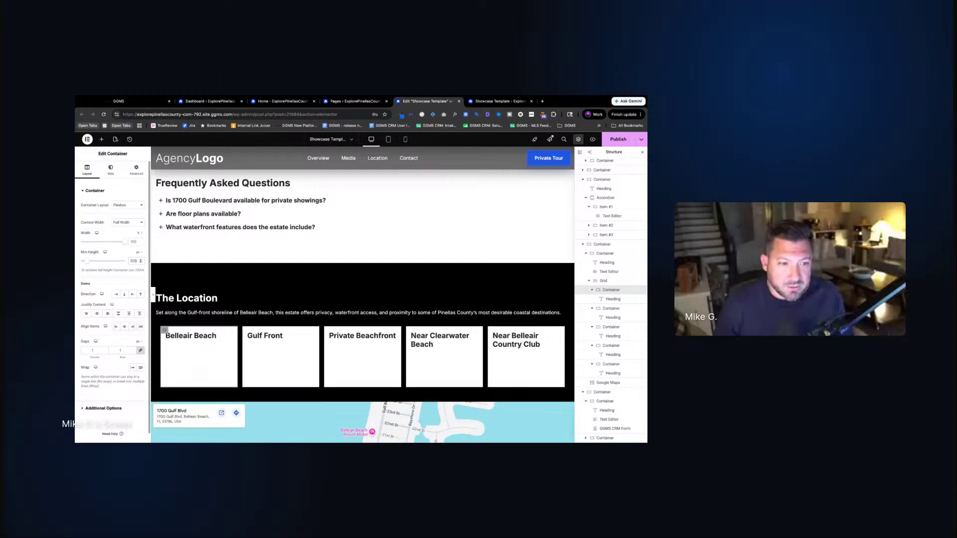
double_click(133, 261)
text(250)
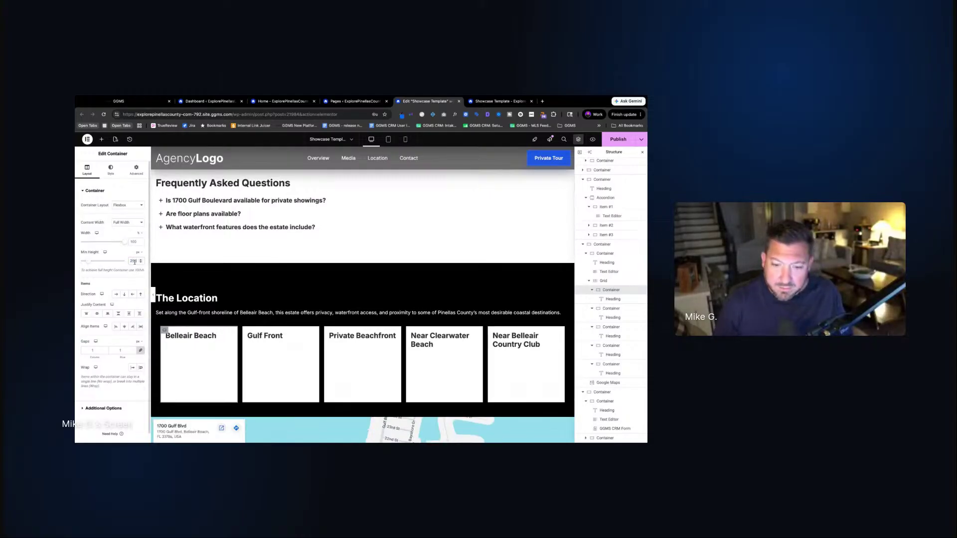
scroll(329, 339, down, 3)
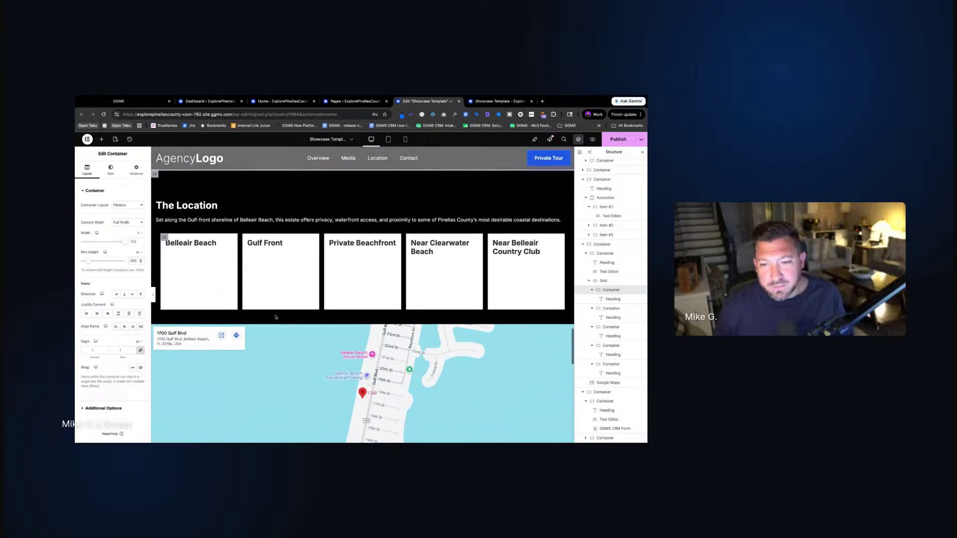
scroll(215, 292, up, 6)
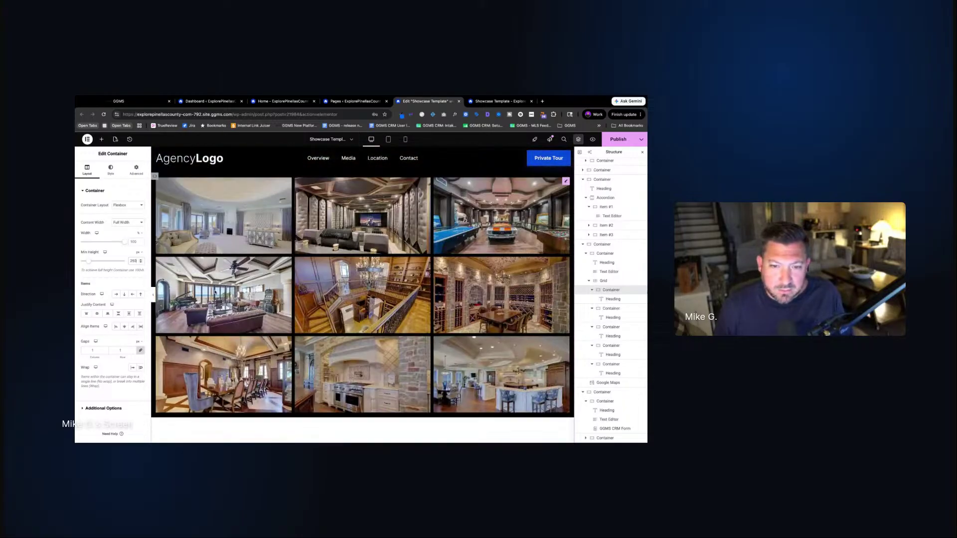
scroll(214, 293, down, 4)
scroll(362, 295, down, 1)
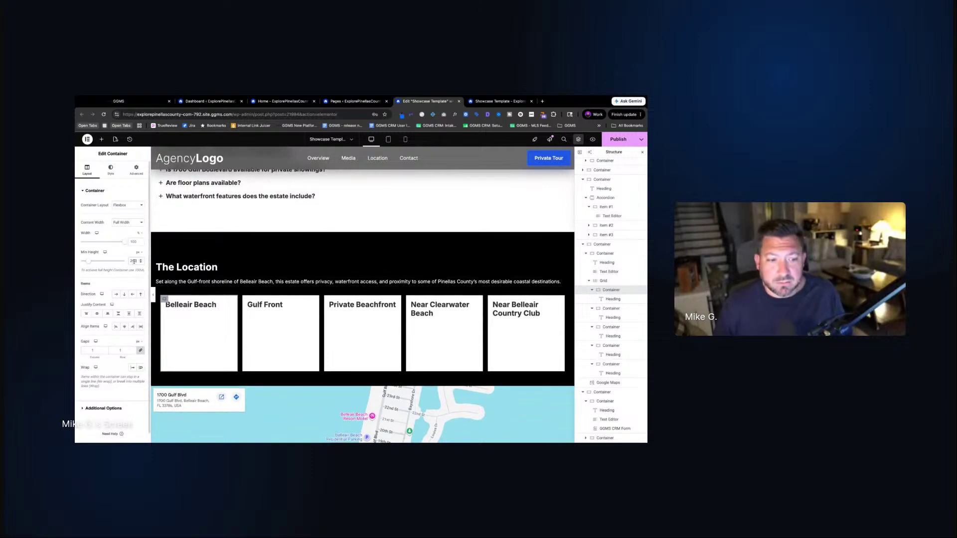
key(Up)
key(Up)
key(Up)
key(Up)
key(Up)
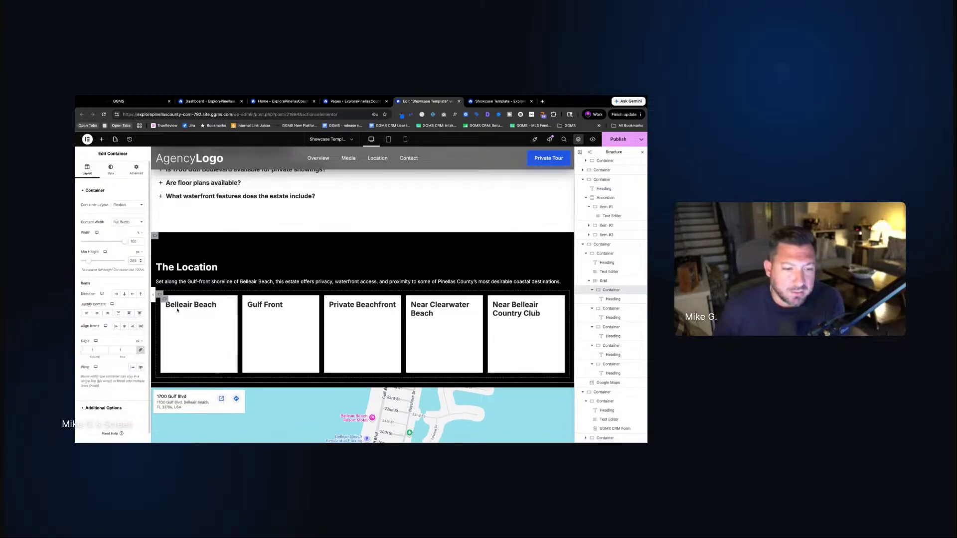
Set the Belleair Beach card's content justification to End so its name sits at the bottom
click(172, 305)
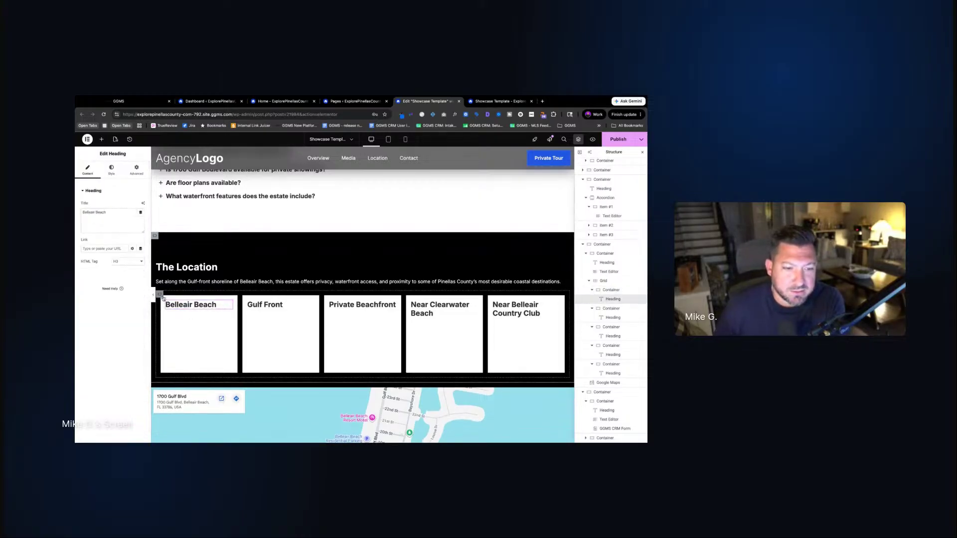
click(164, 300)
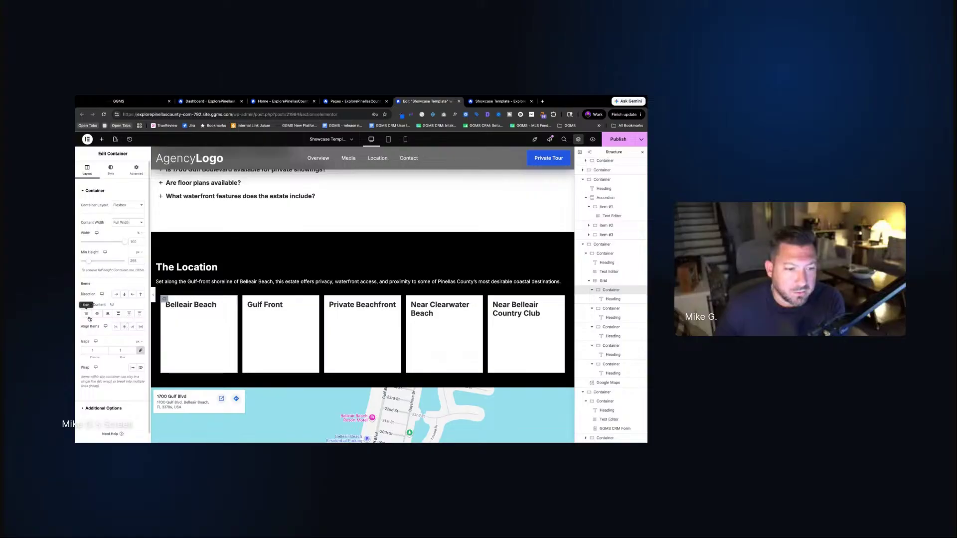
click(107, 316)
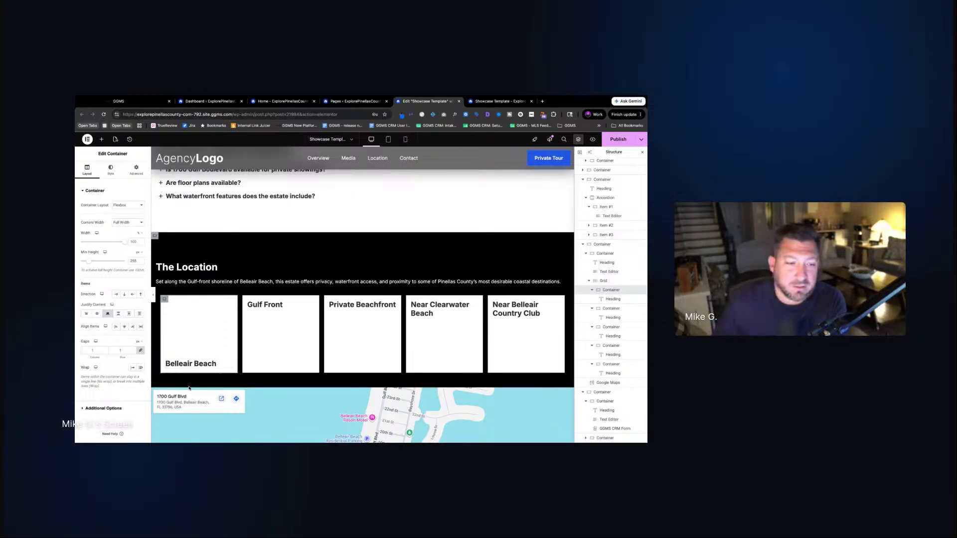
Copy the Belleair Beach card and paste its style onto Gulf Front, Private Beachfront, Near Clearwater Beach and Near Belleair Country Club
right_click(164, 302)
click(179, 330)
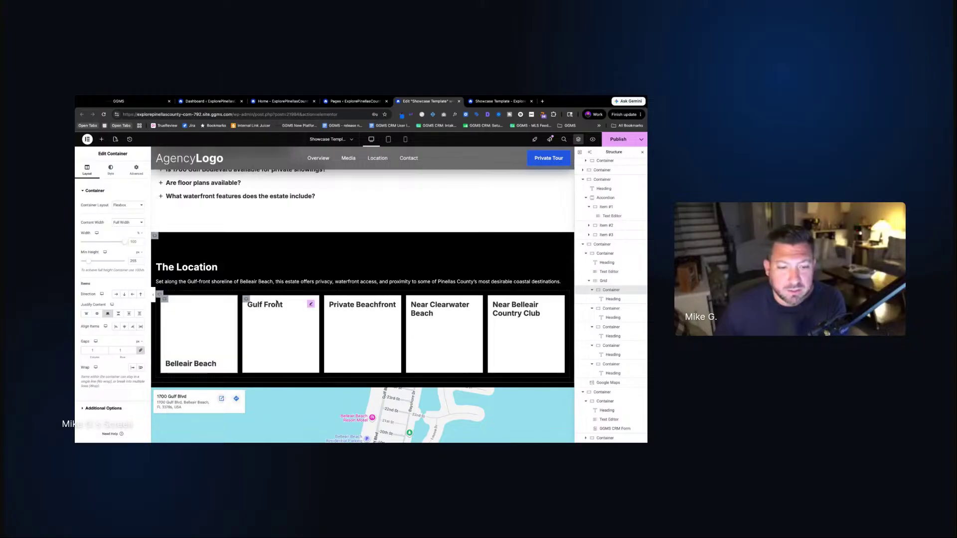
right_click(246, 299)
click(266, 355)
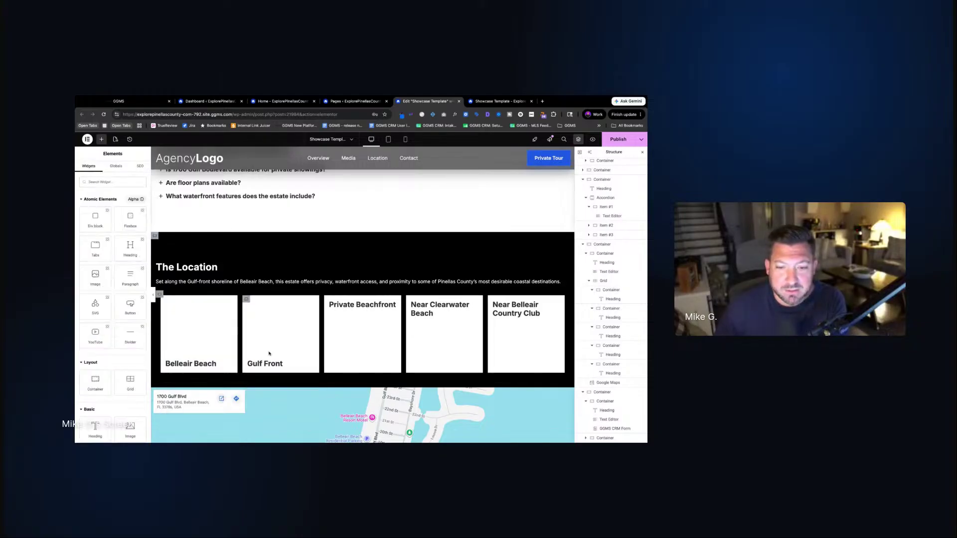
right_click(328, 299)
click(349, 353)
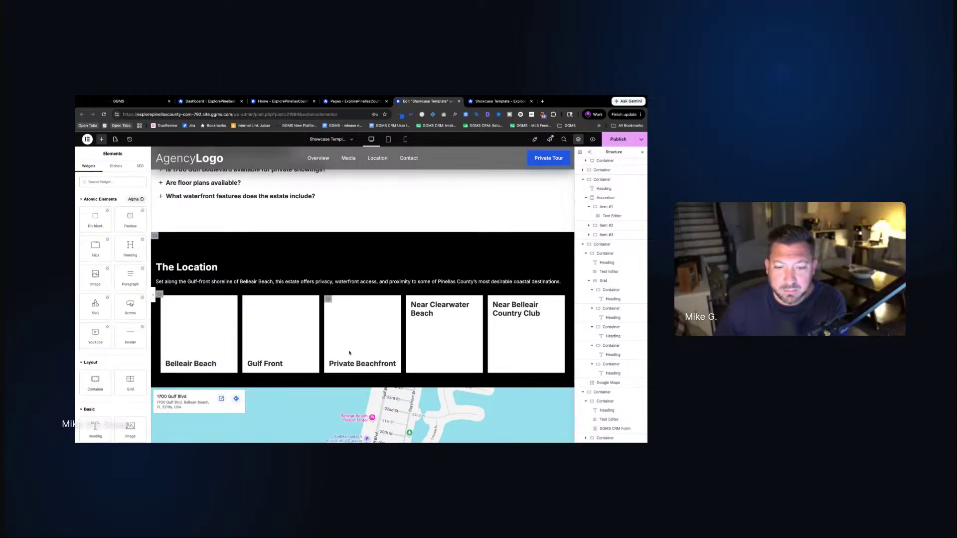
right_click(410, 299)
click(445, 358)
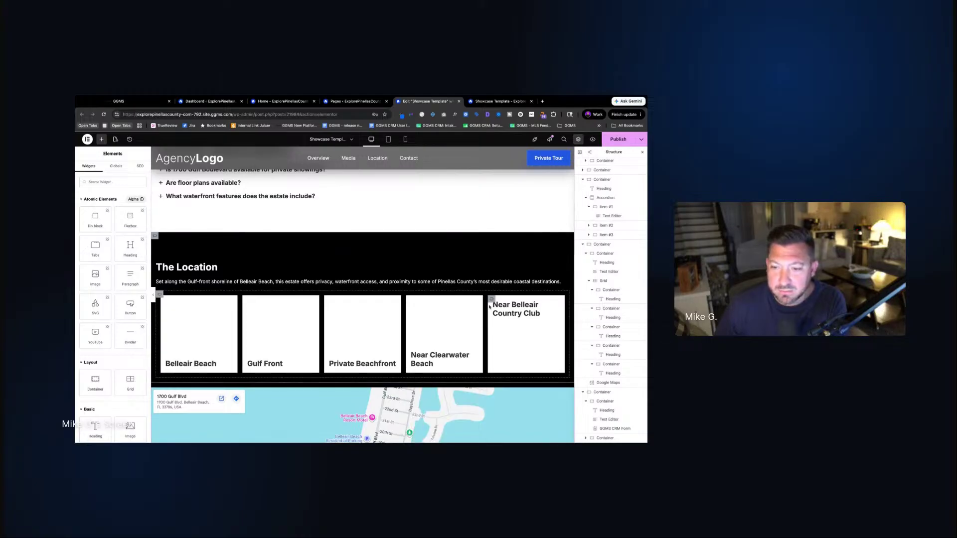
right_click(493, 301)
click(516, 354)
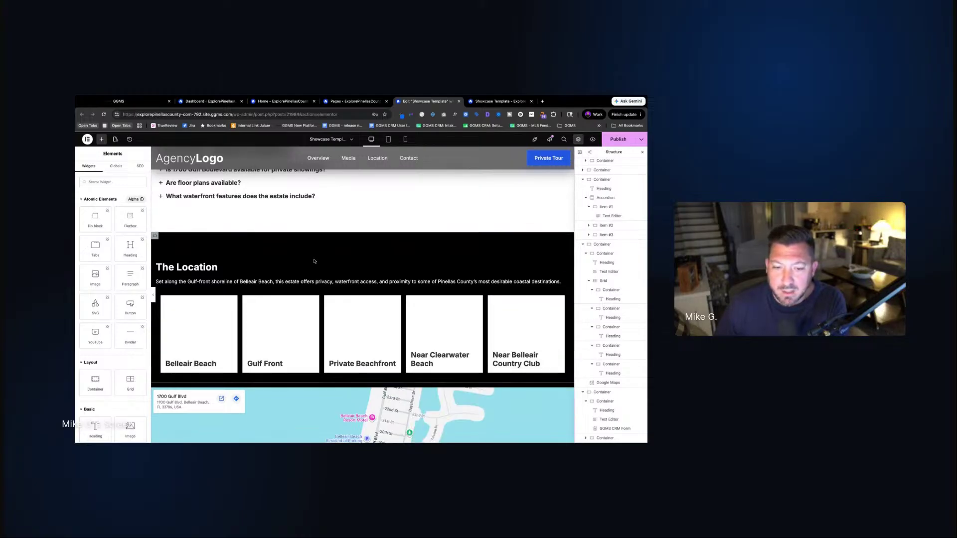
scroll(358, 274, down, 3)
scroll(358, 275, up, 2)
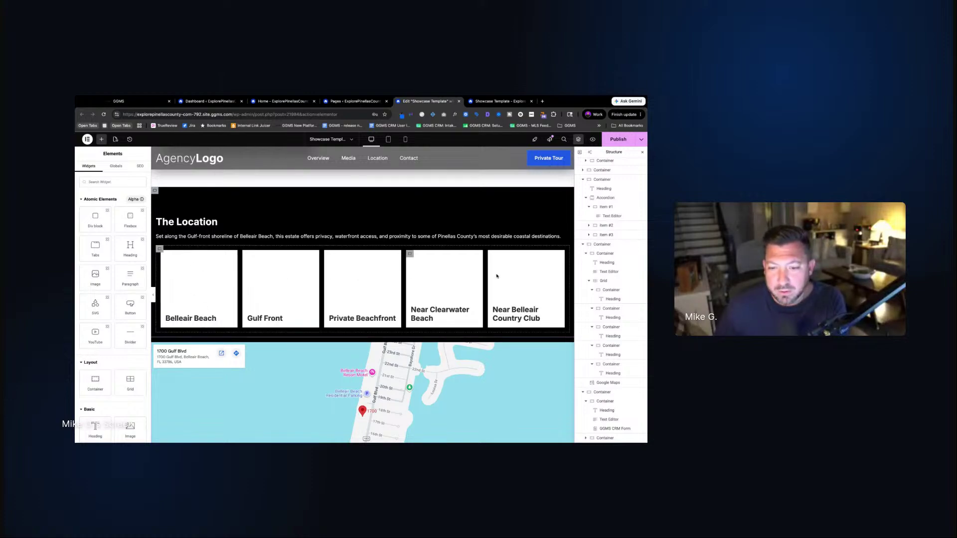
scroll(315, 275, down, 2)
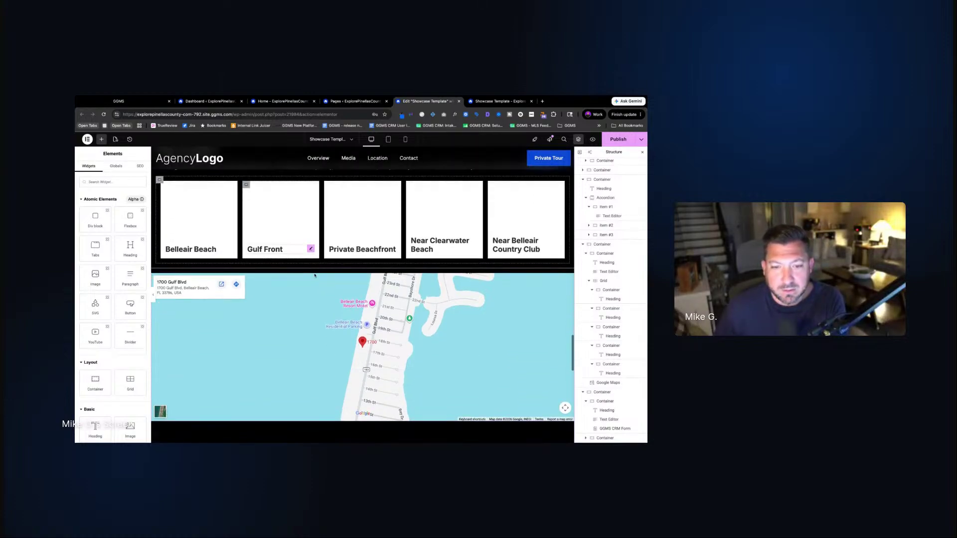
scroll(314, 275, up, 2)
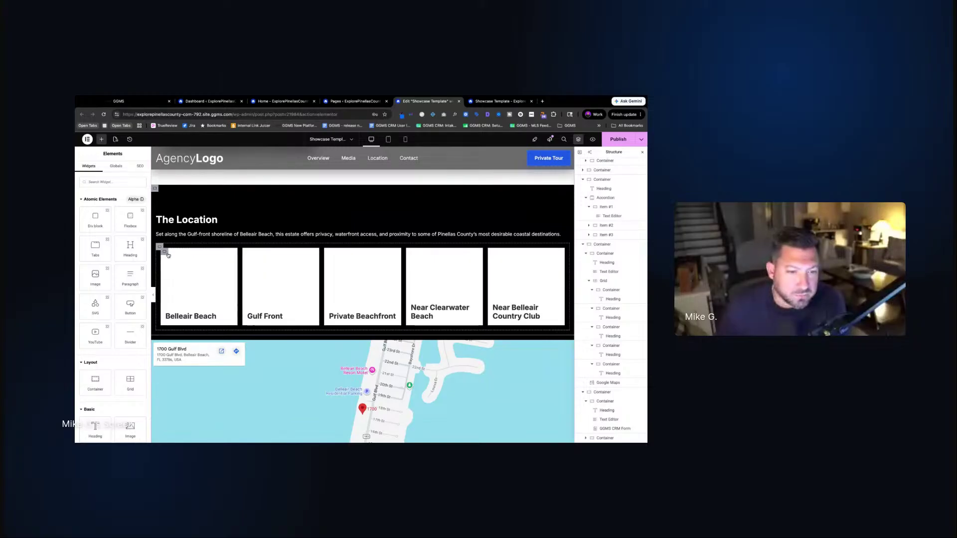
click(199, 284)
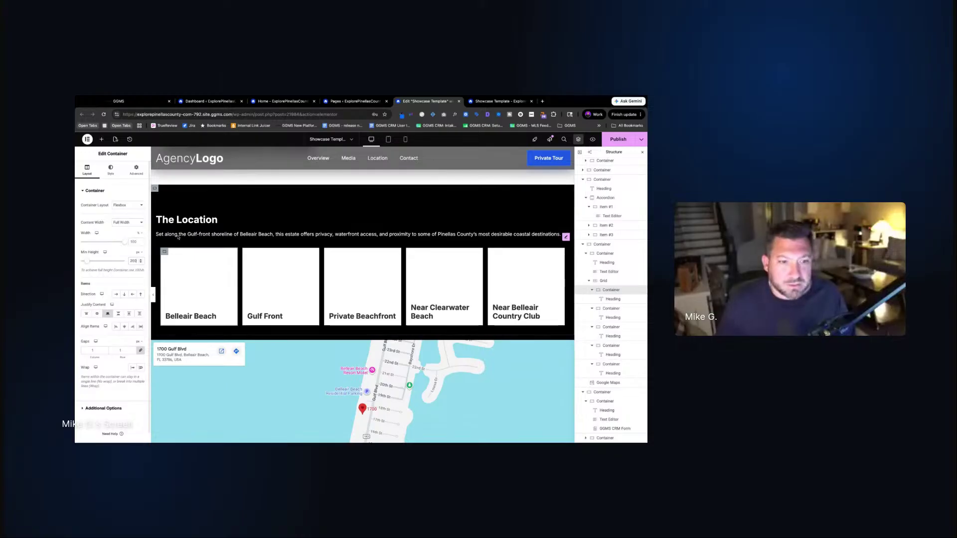
Re-copy the Belleair Beach card and paste its style onto the other four location cards
right_click(165, 253)
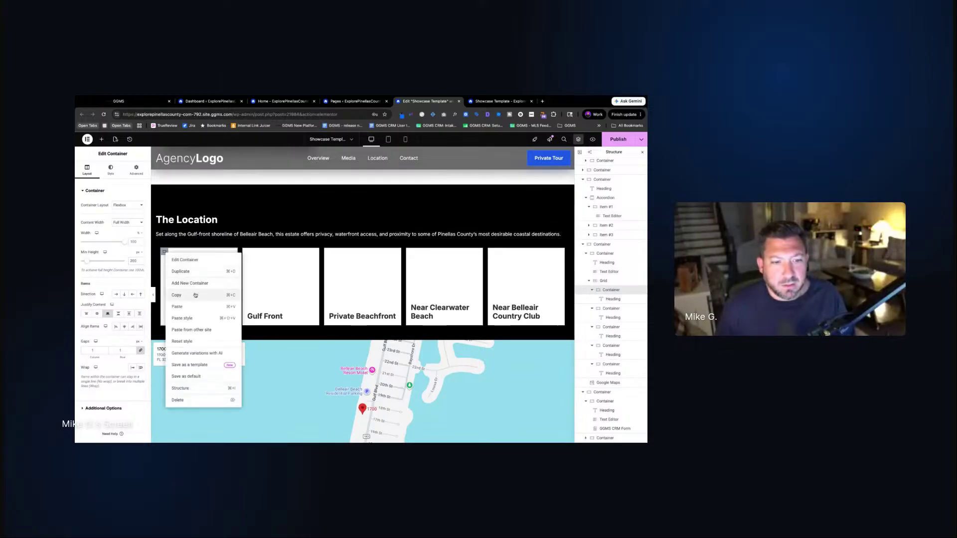
click(176, 295)
right_click(247, 253)
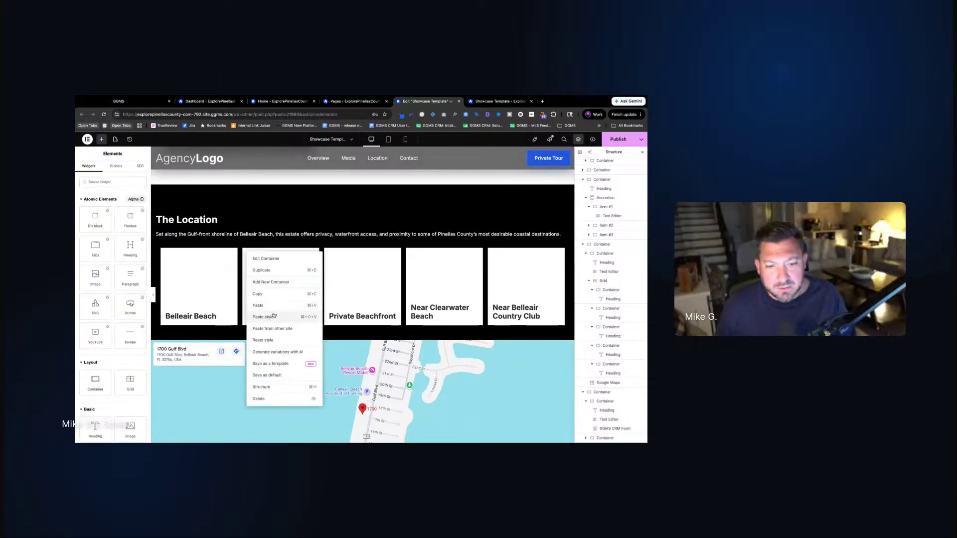
click(266, 317)
right_click(328, 253)
click(354, 320)
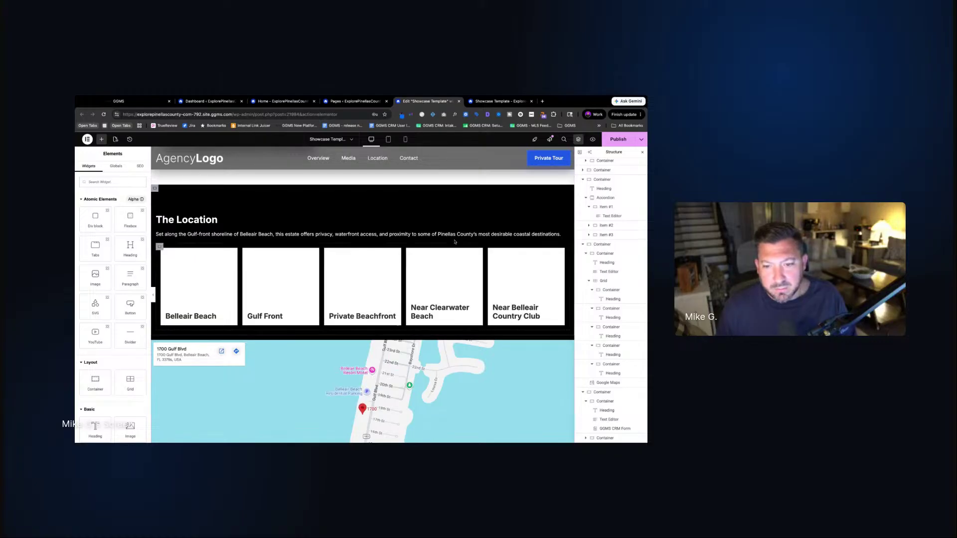
right_click(410, 253)
click(433, 320)
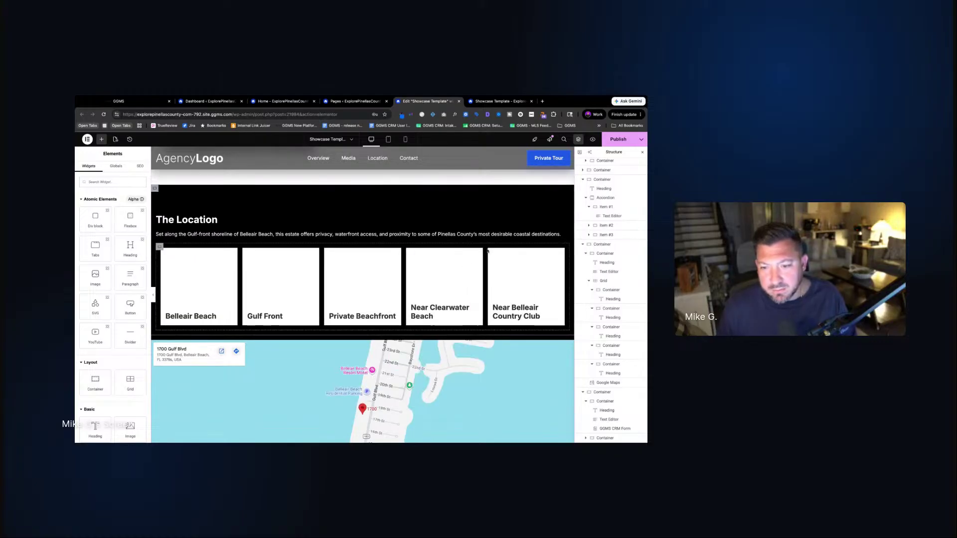
right_click(492, 252)
click(509, 318)
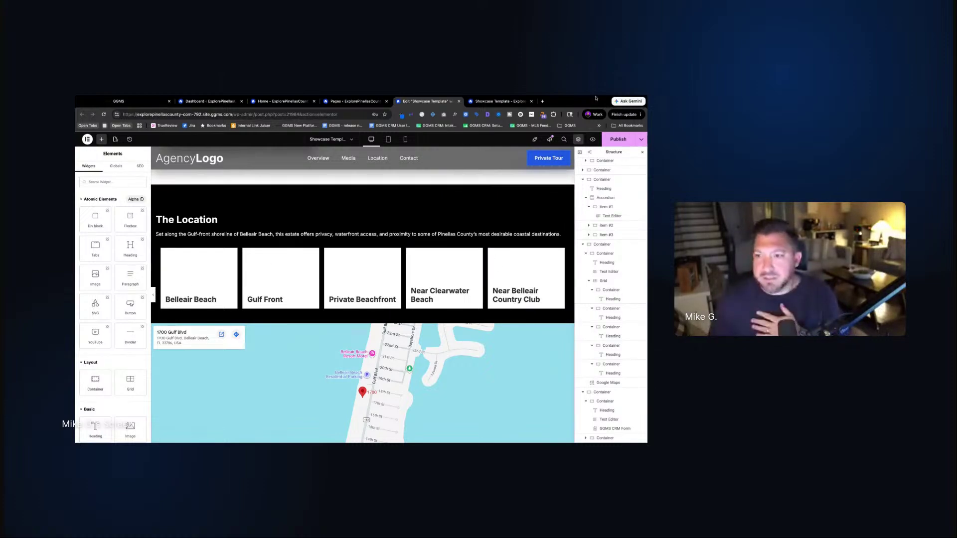
Publish the template and scroll the live showcase page to the stats bar
click(618, 139)
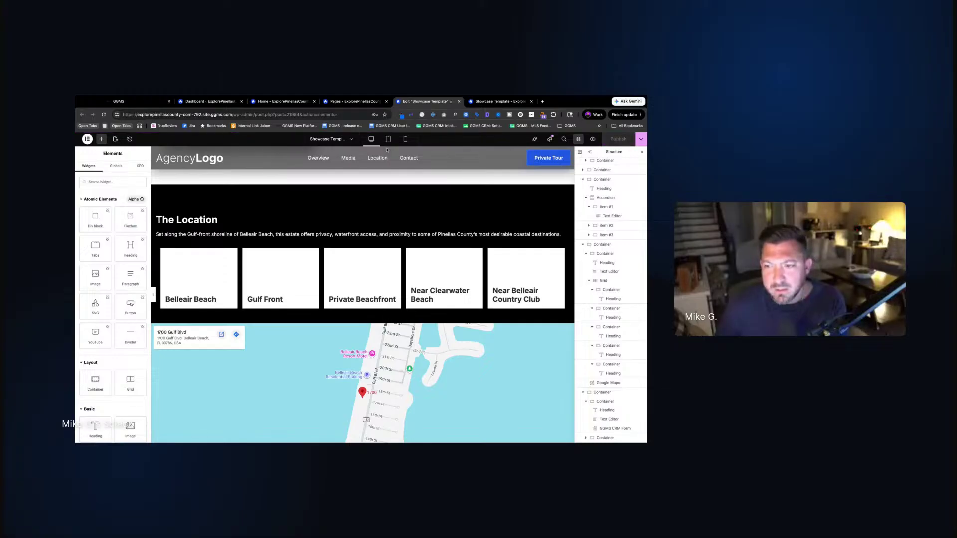
click(499, 101)
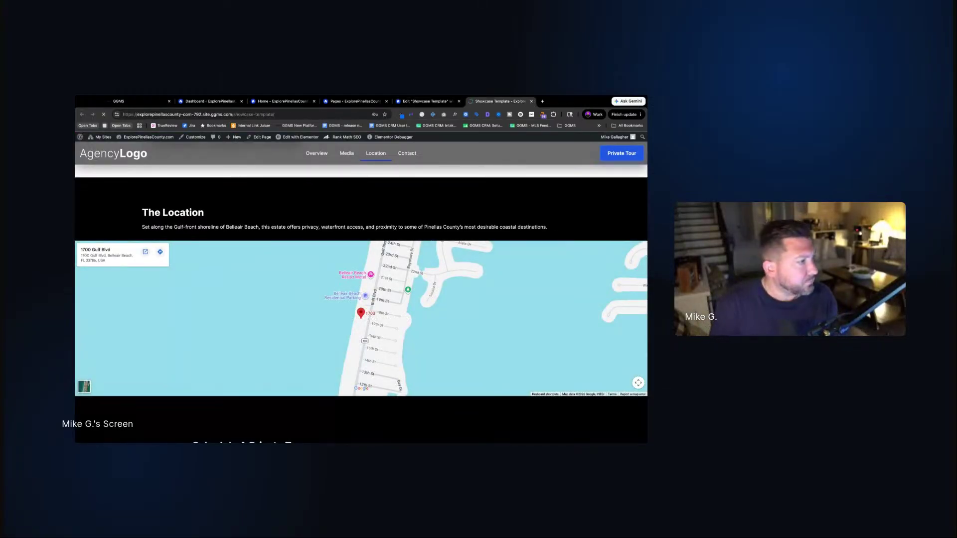
scroll(299, 308, down, 7)
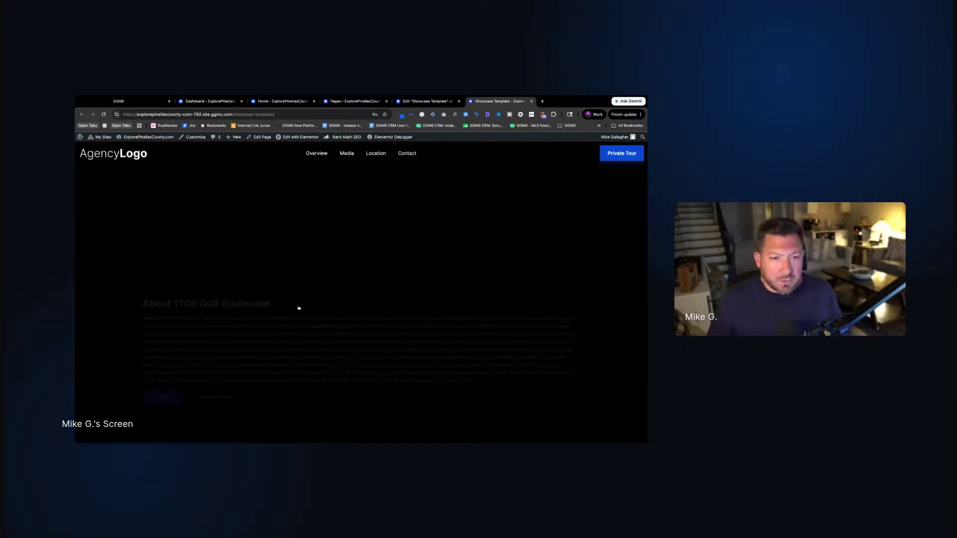
scroll(299, 308, down, 10)
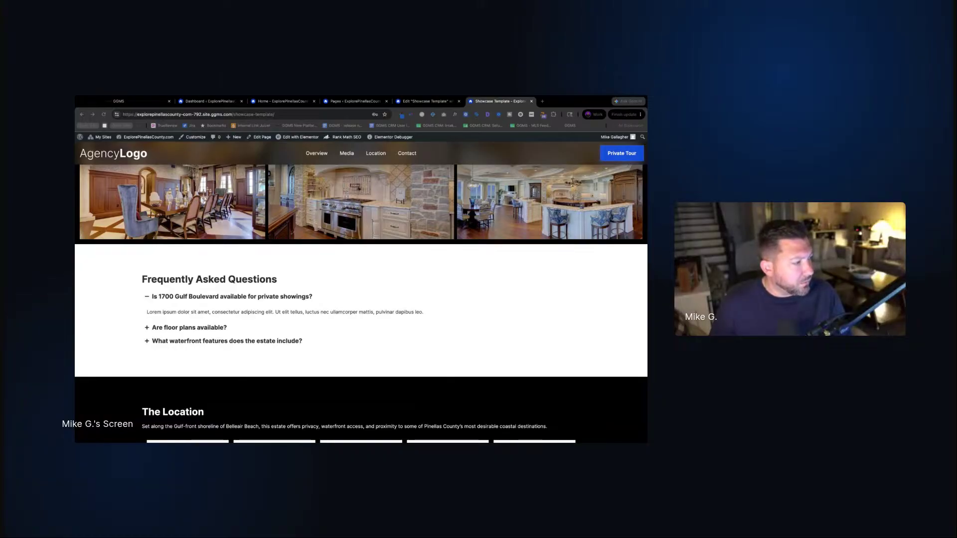
scroll(369, 280, down, 3)
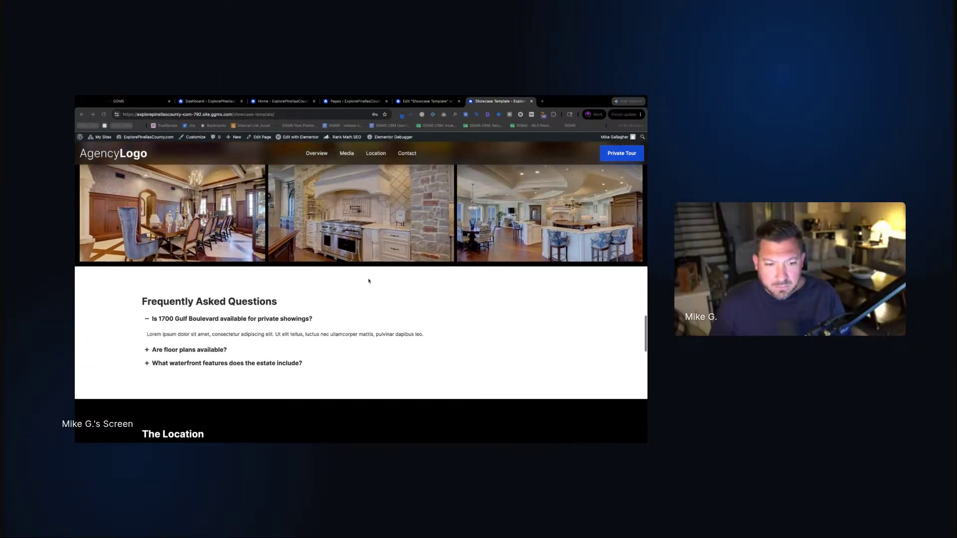
scroll(369, 280, down, 2)
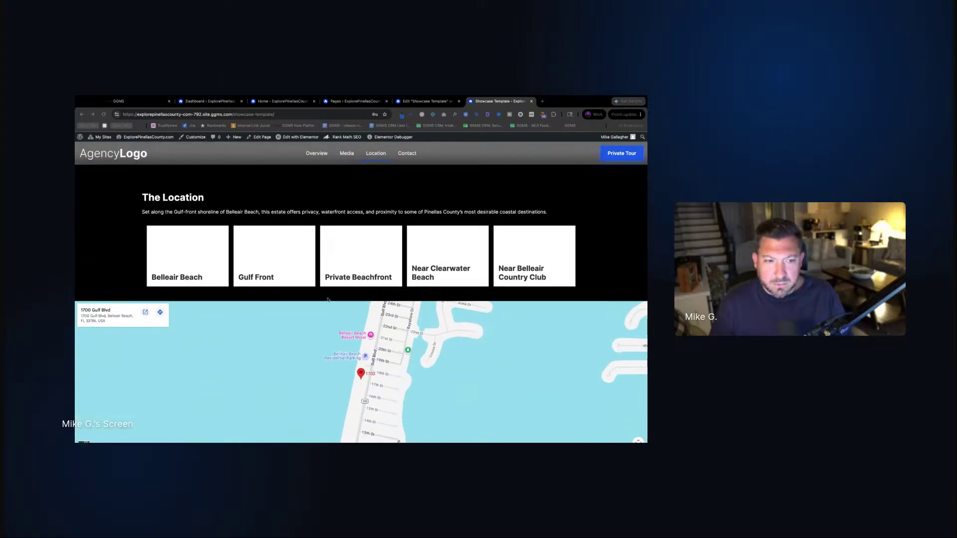
scroll(475, 238, down, 2)
scroll(473, 238, up, 2)
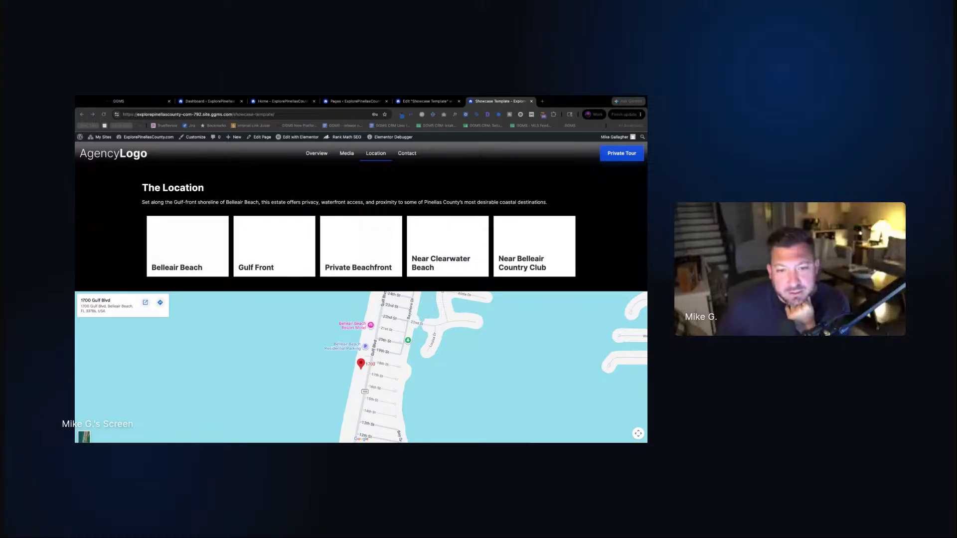
scroll(361, 292, up, 10)
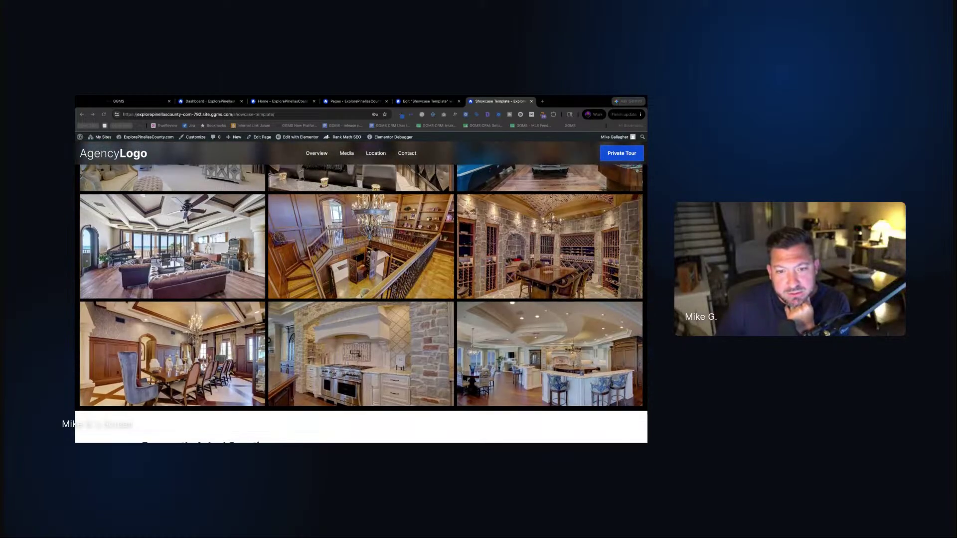
scroll(361, 292, up, 2)
scroll(502, 258, up, 10)
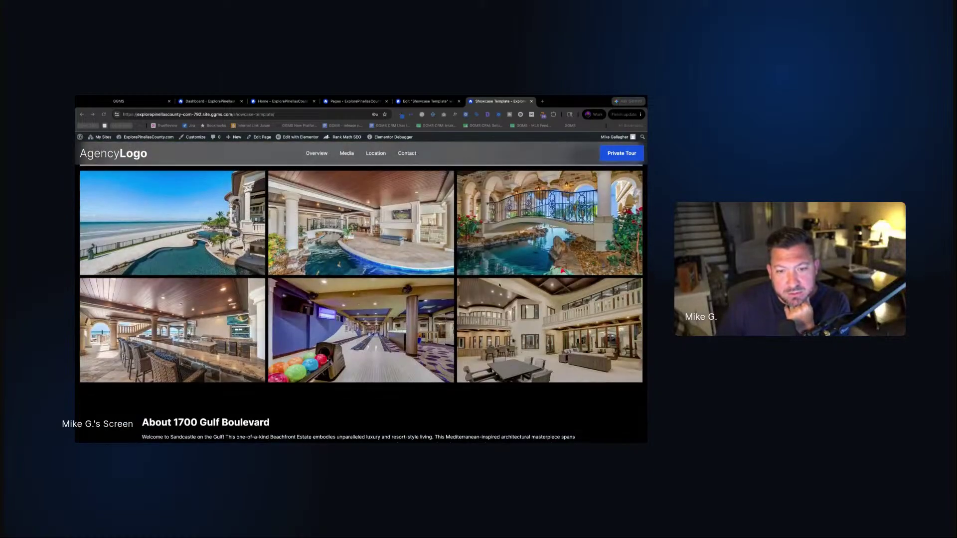
scroll(502, 258, down, 6)
scroll(502, 258, up, 8)
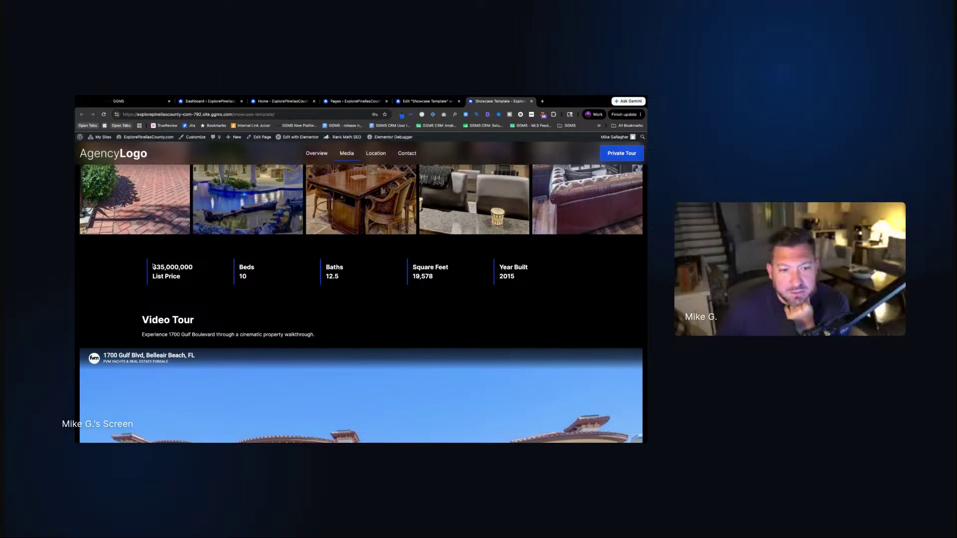
Highlight the $35,000,000 price and the Beds stat text on the live page
drag(153, 266, 241, 277)
triple_click(240, 267)
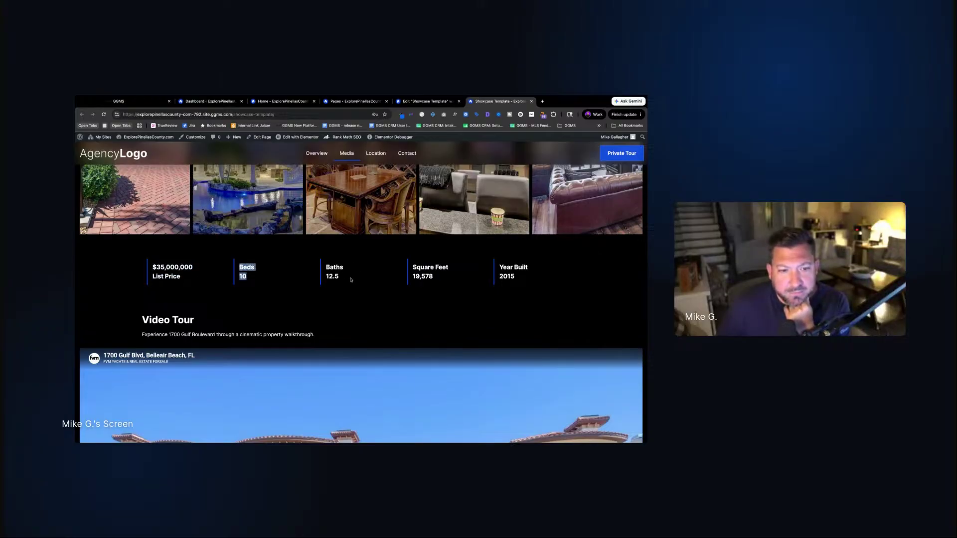
click(423, 102)
Move 10, 12.5, 19,578 and 2015 above their stat labels, then publish
scroll(438, 319, up, 10)
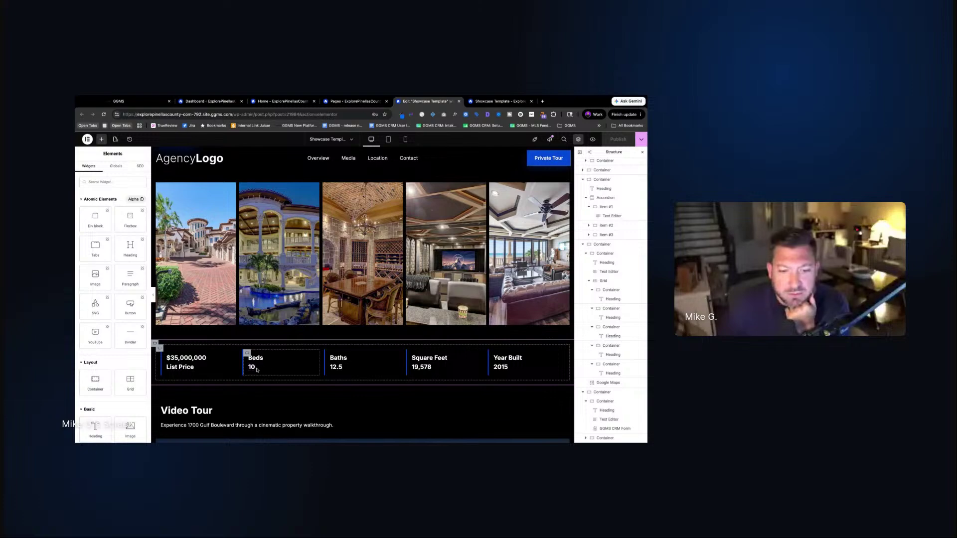
click(246, 353)
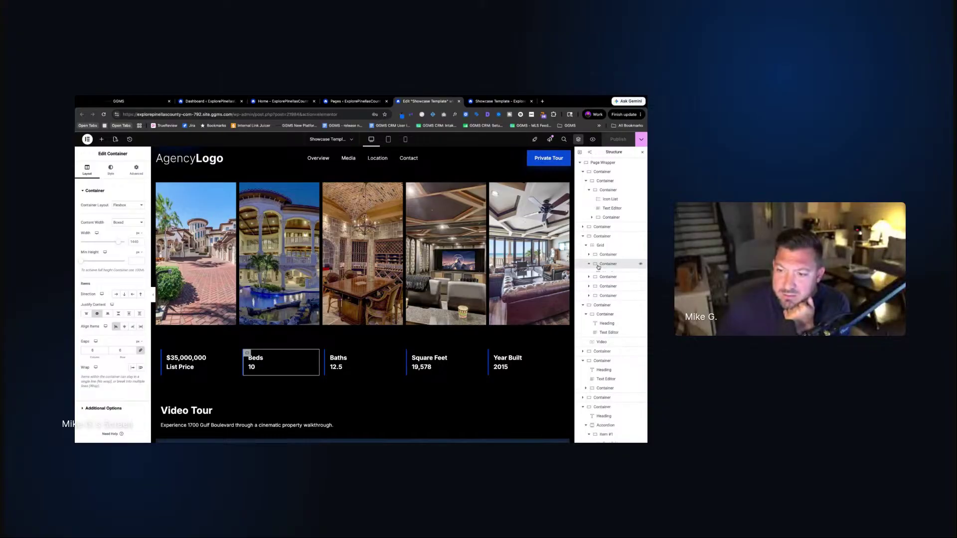
click(589, 265)
click(613, 279)
drag(613, 286, 613, 285)
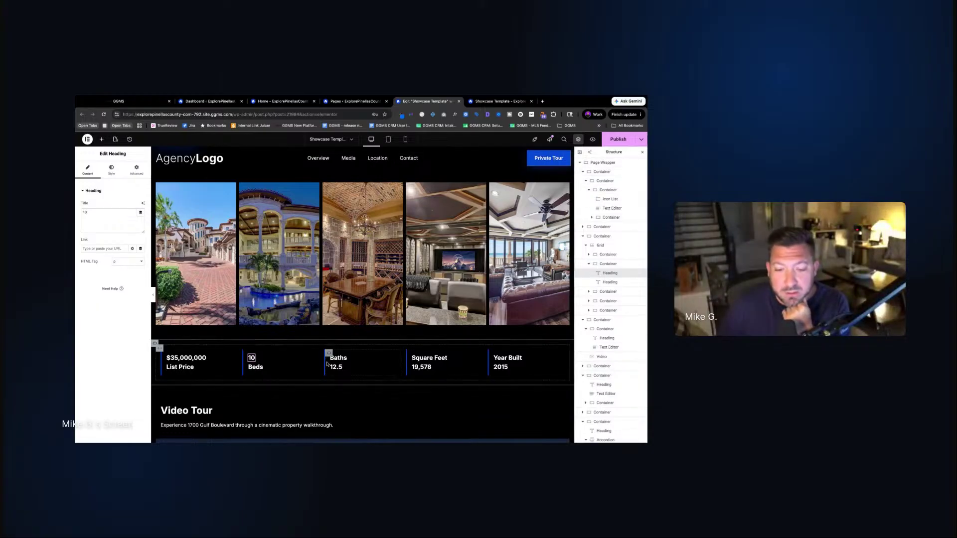
drag(334, 370, 338, 355)
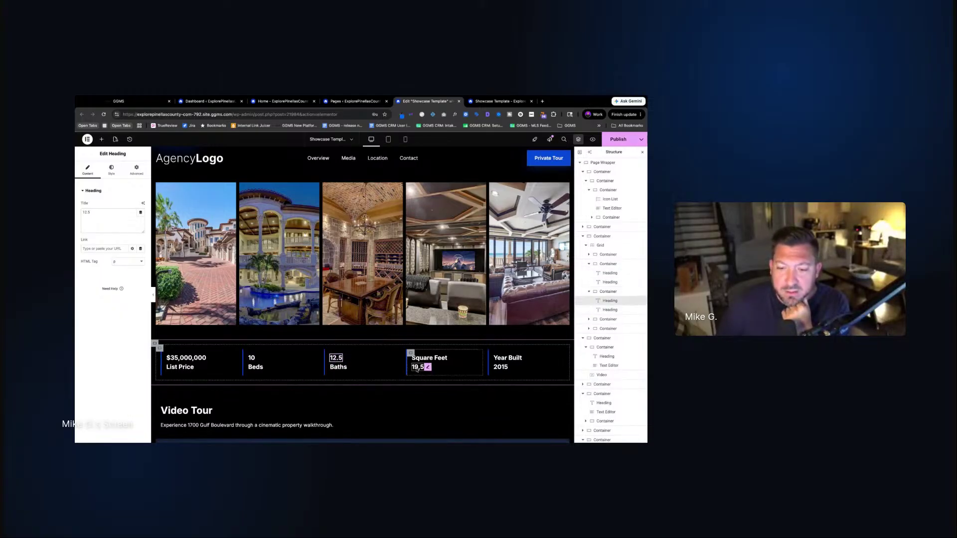
drag(419, 370, 418, 369)
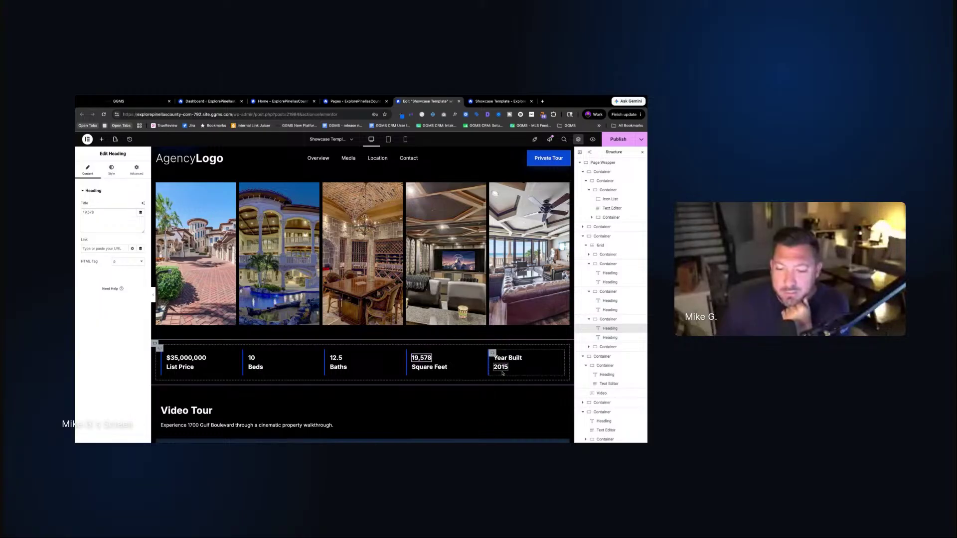
drag(498, 369, 499, 370)
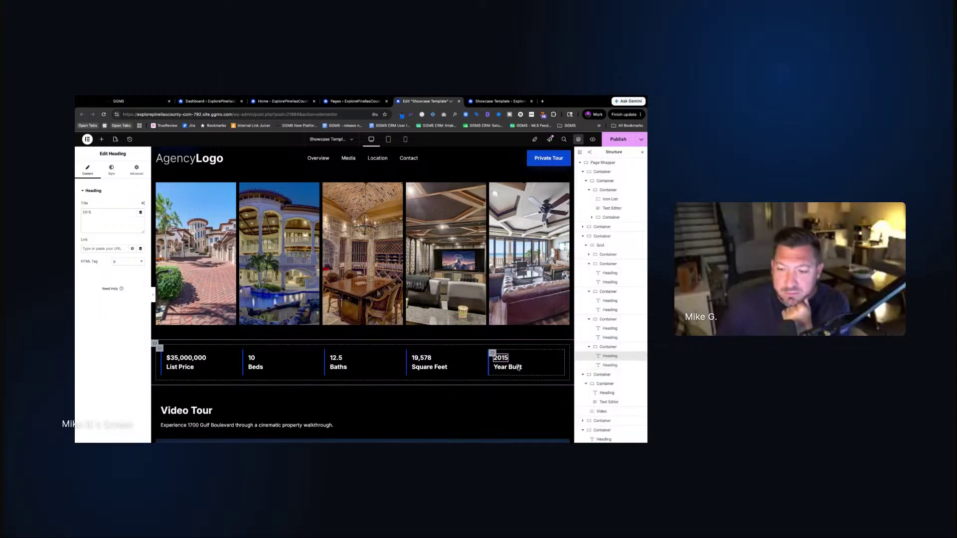
click(618, 139)
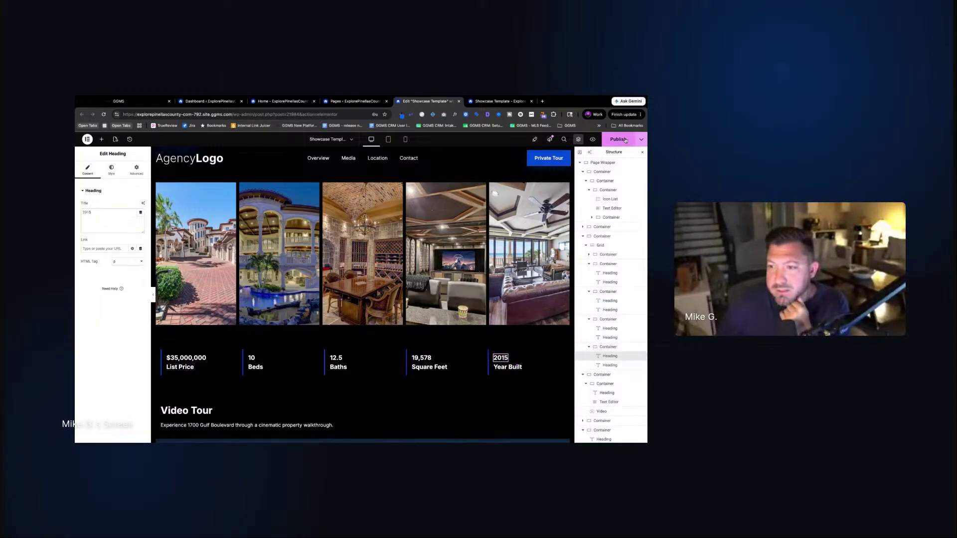
On the live page, check the reordered stats by selecting Beds and the $35,000,000 price
click(500, 101)
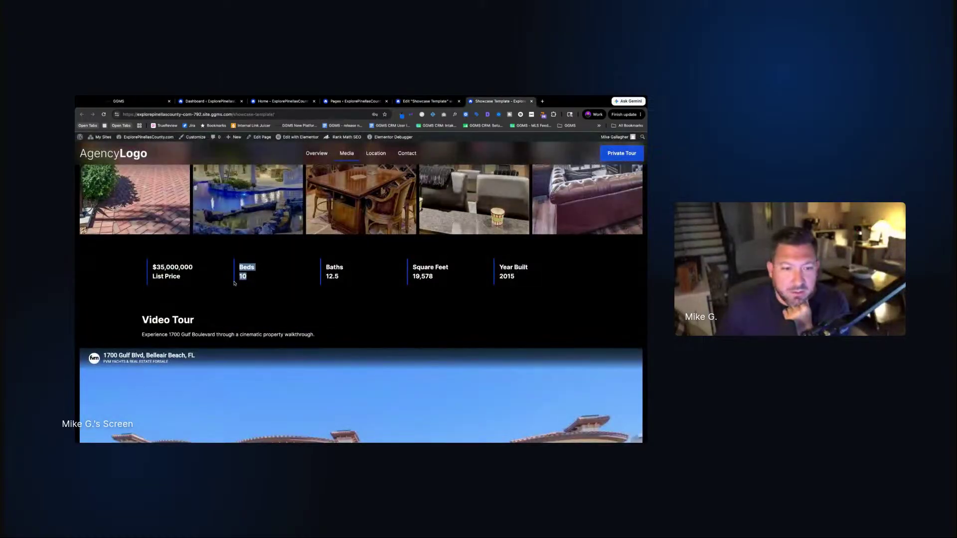
click(251, 278)
double_click(240, 267)
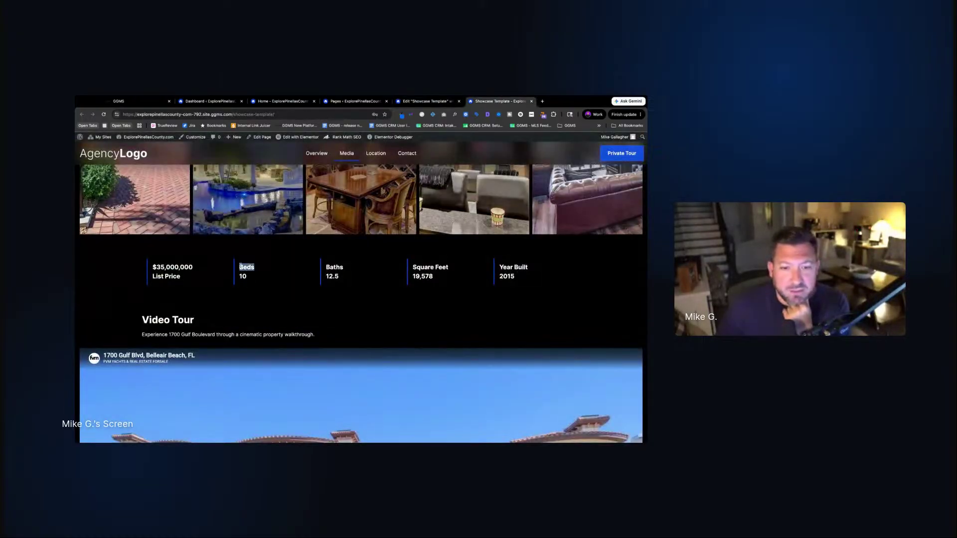
click(260, 271)
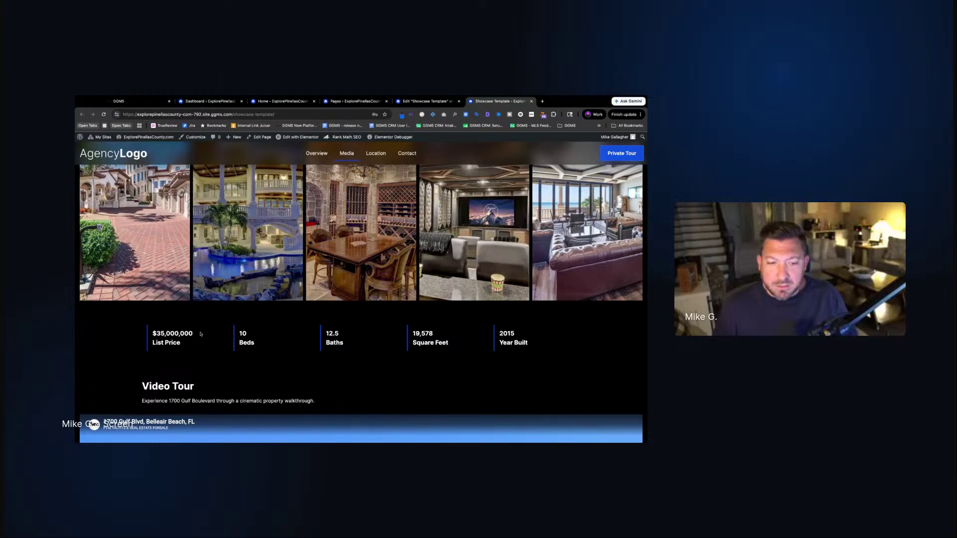
drag(200, 335, 157, 333)
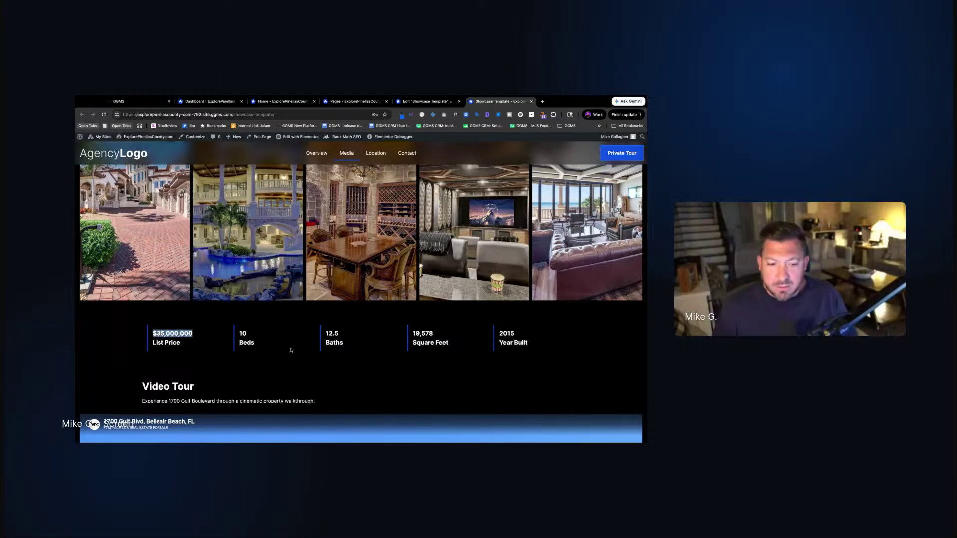
Give the $35,000,000 price heading the H4 / Subhead global typography
click(426, 101)
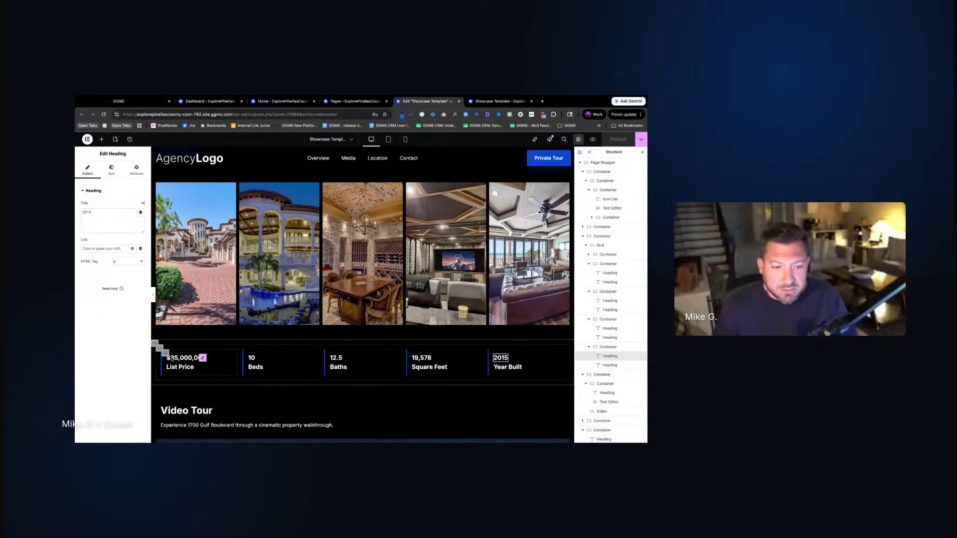
click(177, 360)
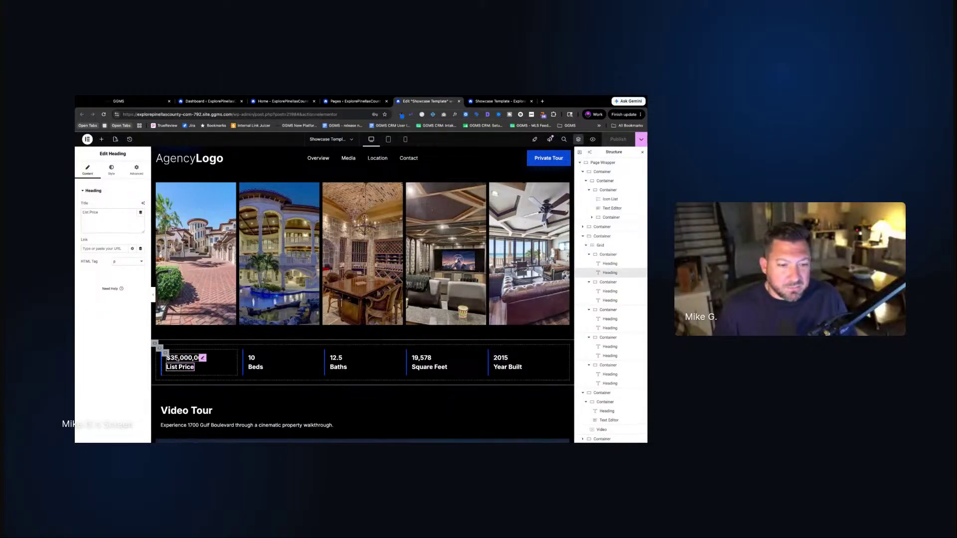
click(111, 169)
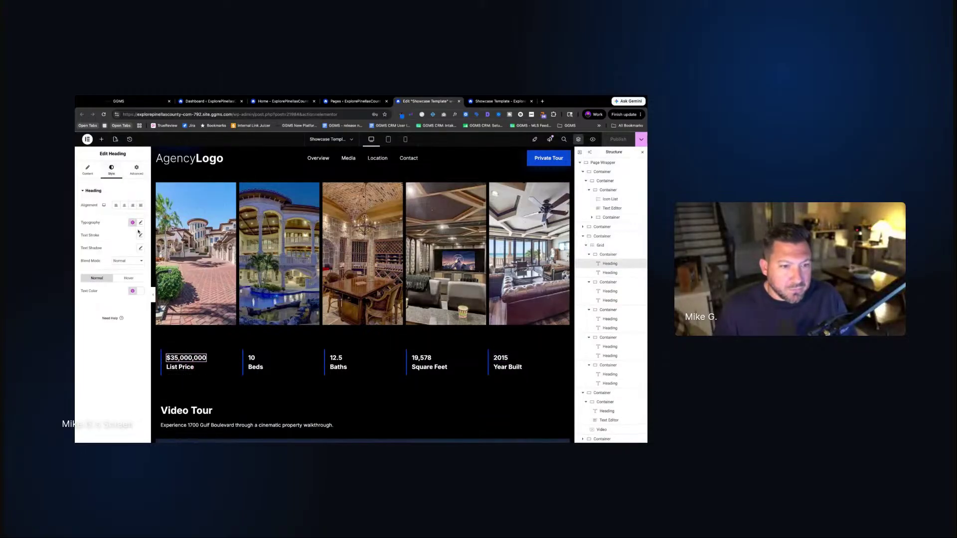
click(133, 224)
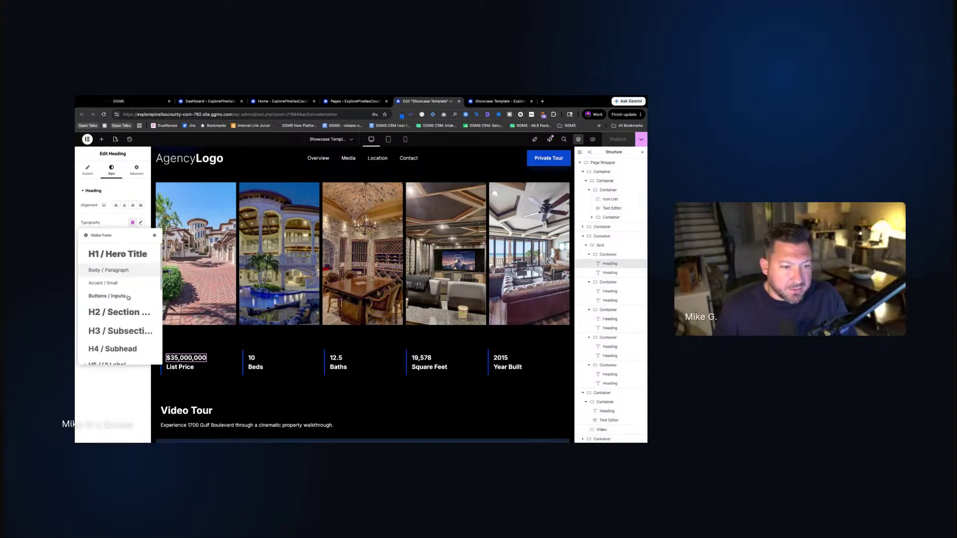
click(123, 351)
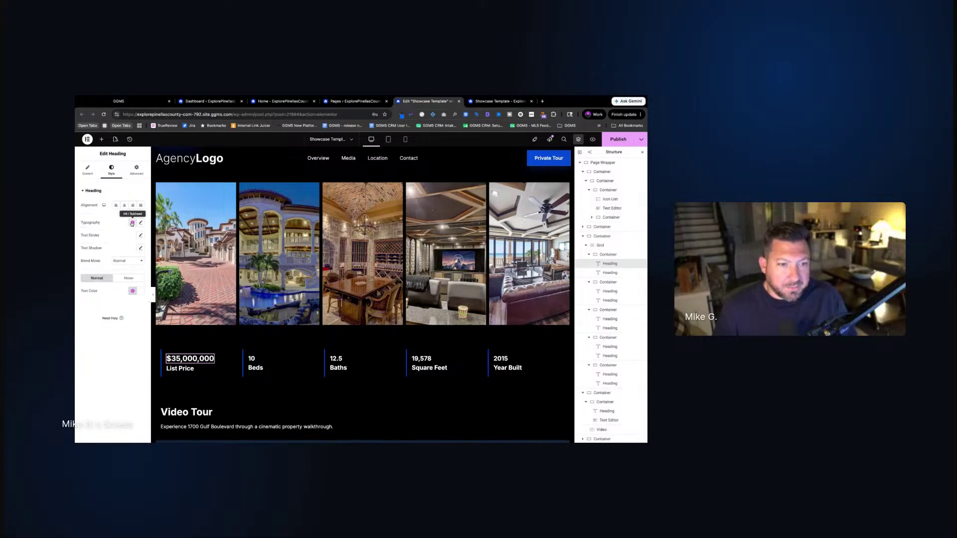
click(132, 224)
click(127, 336)
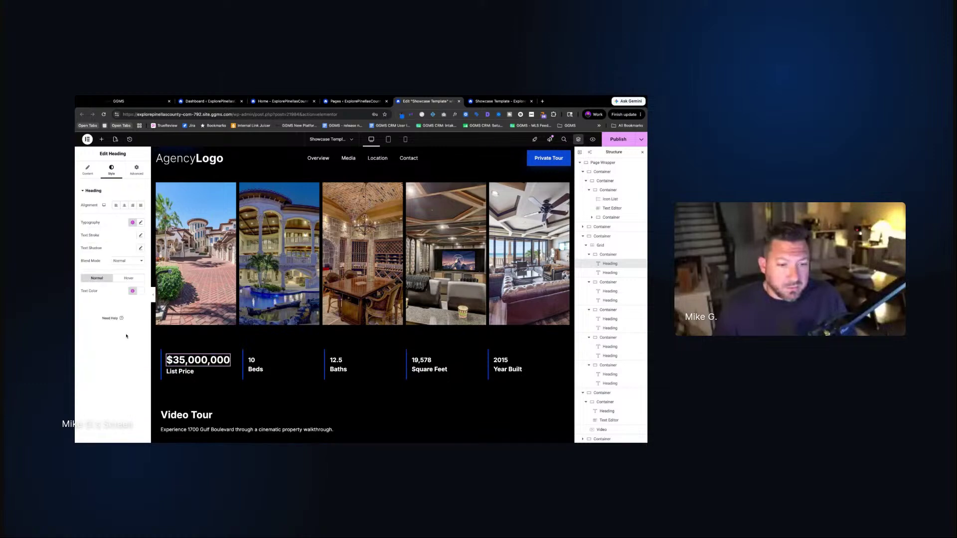
click(133, 224)
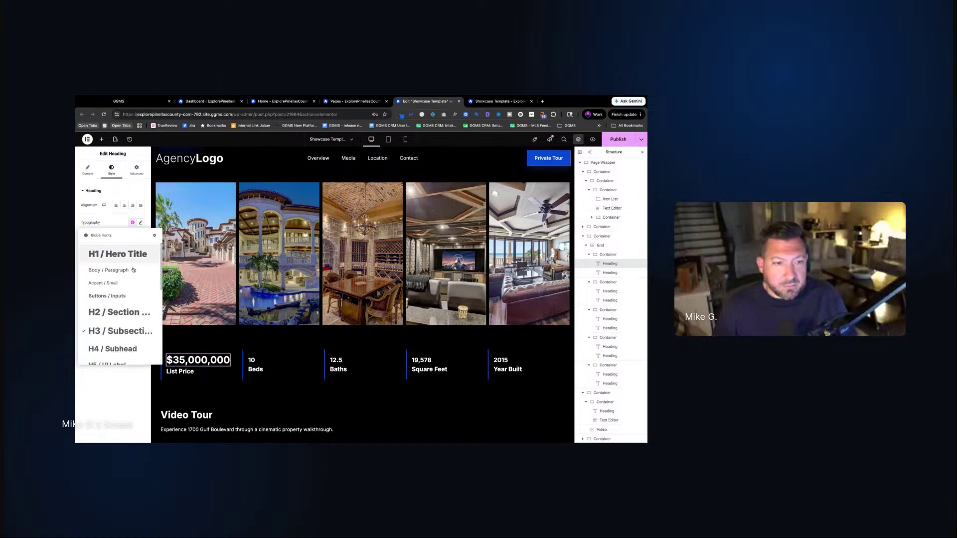
click(124, 352)
Copy the price heading's style onto the 10, 12.5, 19,578 and 2015 values, then publish
right_click(213, 359)
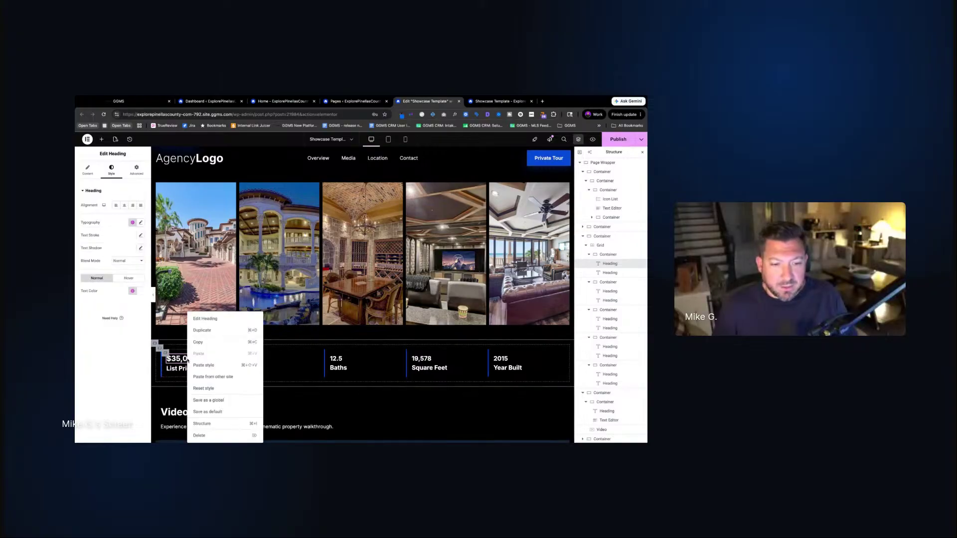
click(198, 342)
right_click(251, 359)
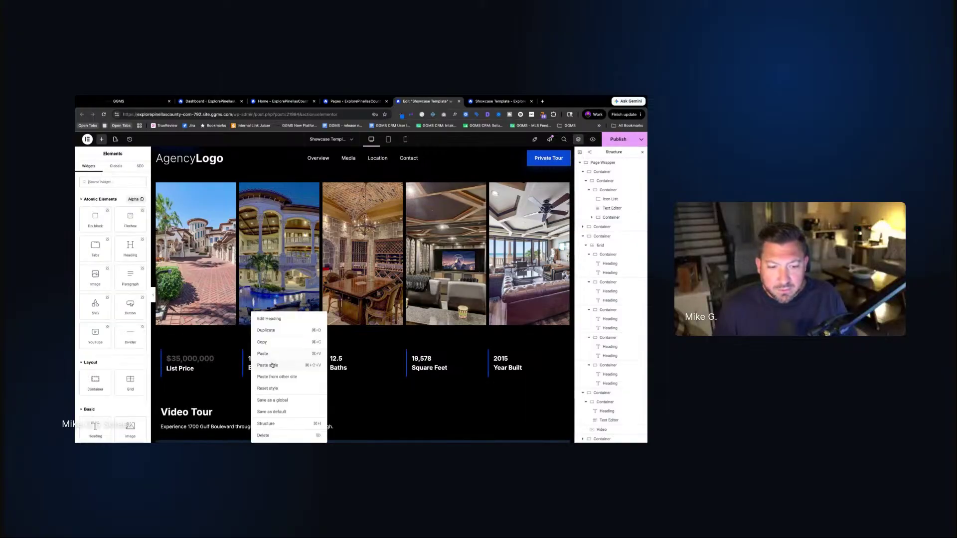
click(269, 366)
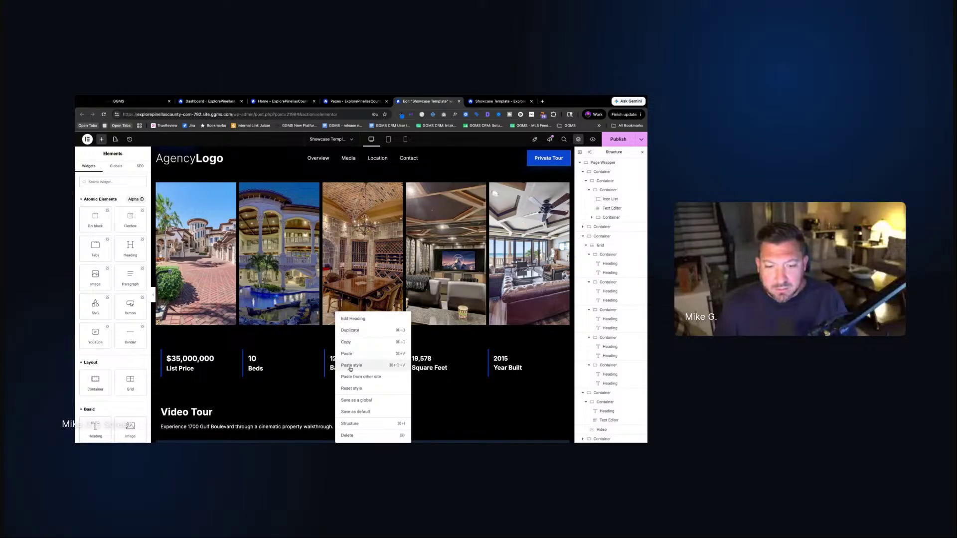
click(344, 362)
right_click(421, 363)
click(445, 365)
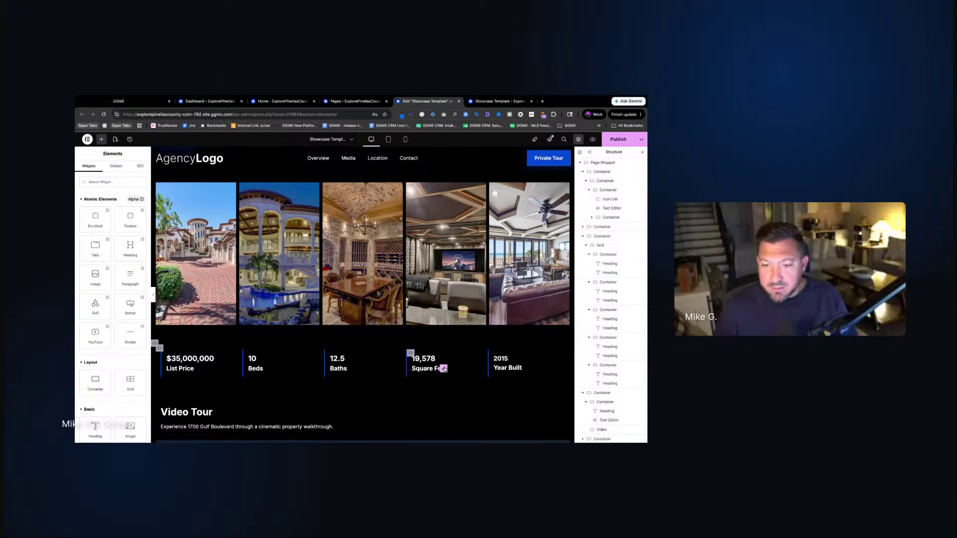
right_click(501, 363)
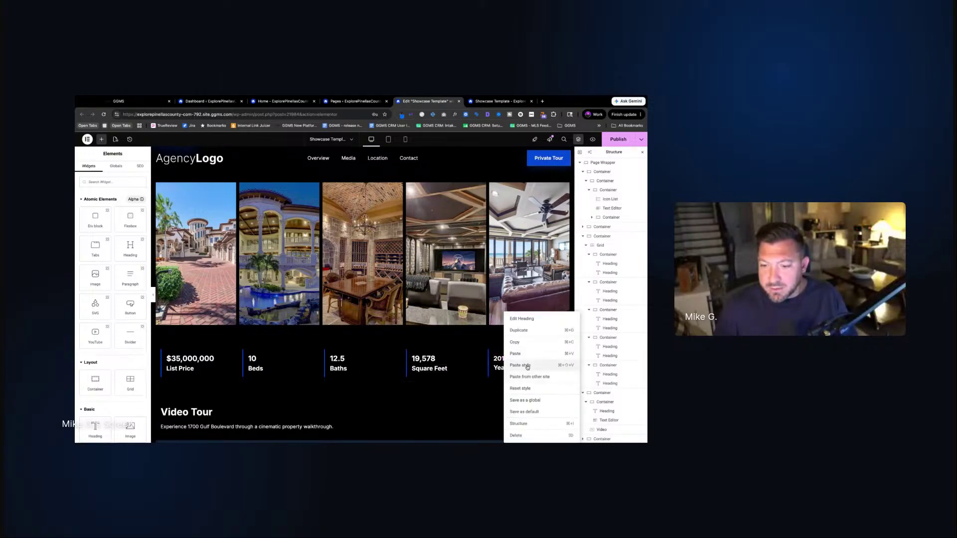
click(520, 365)
click(617, 140)
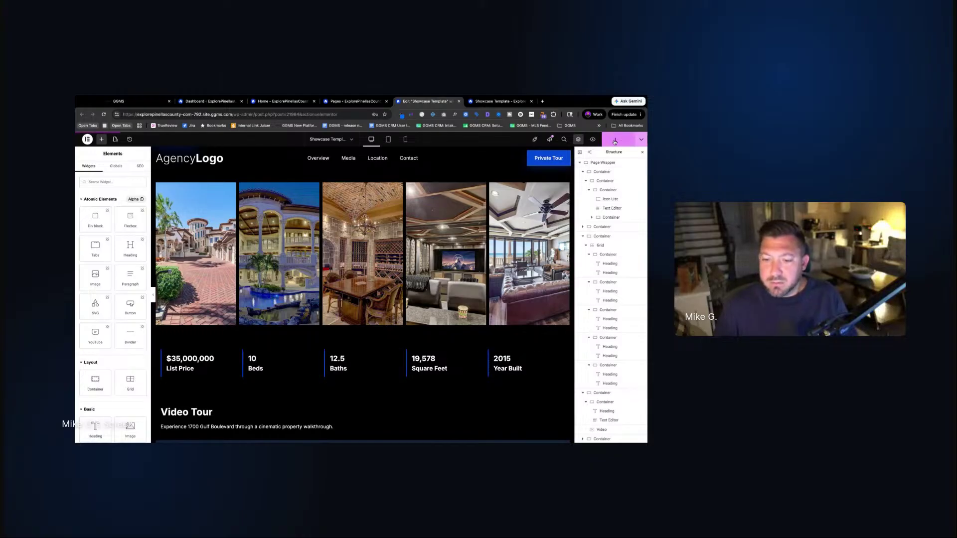
Inspect the Beds label's style settings and select the 10 value heading
click(258, 369)
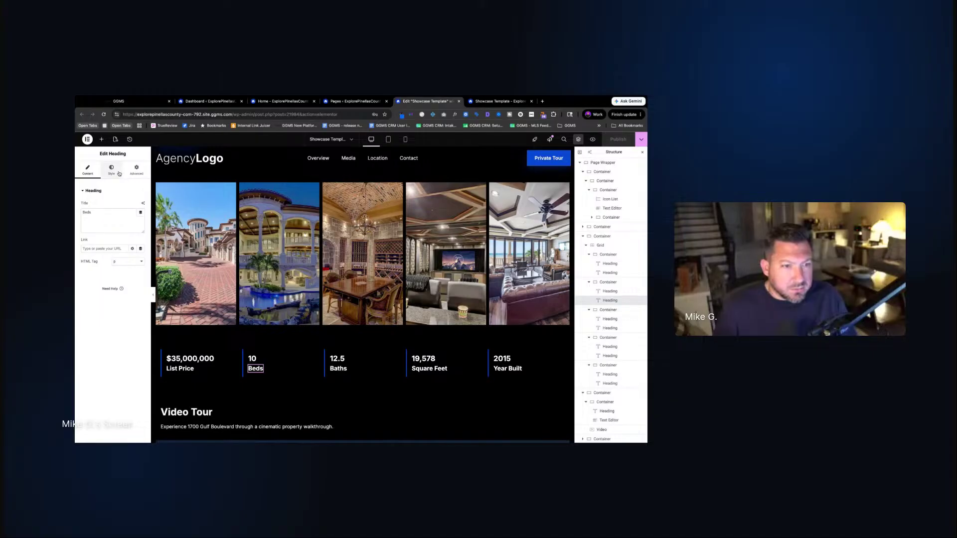
click(111, 169)
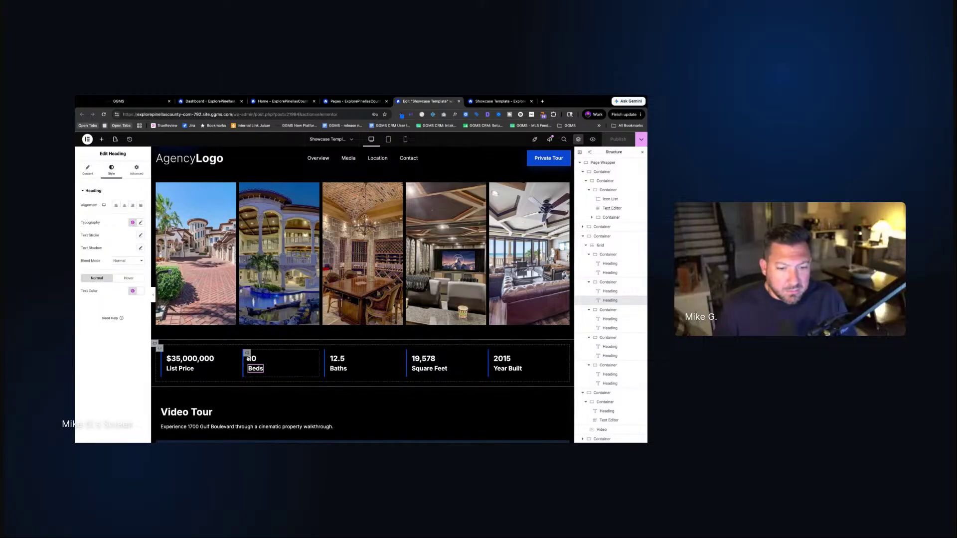
click(253, 358)
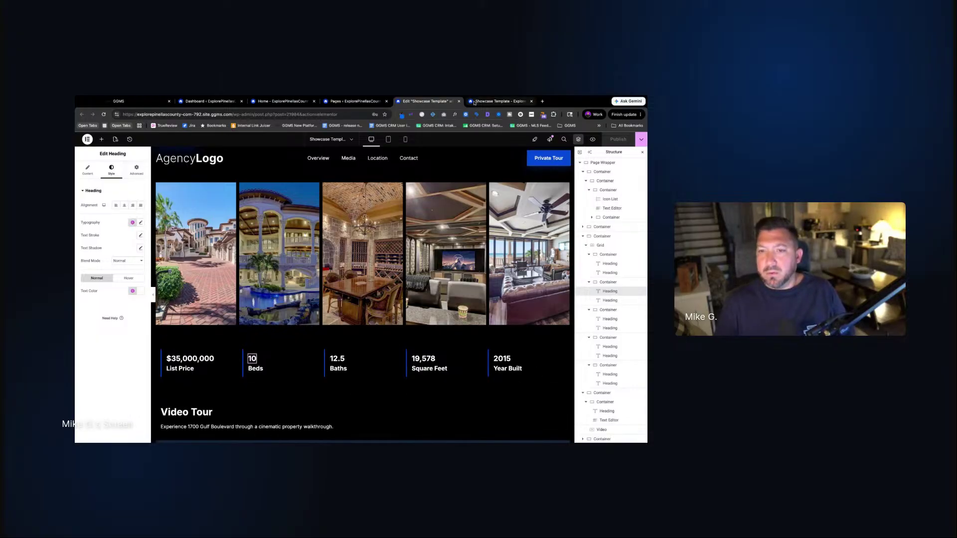
Reload the live page and scroll down to The Location's five location cards
click(498, 101)
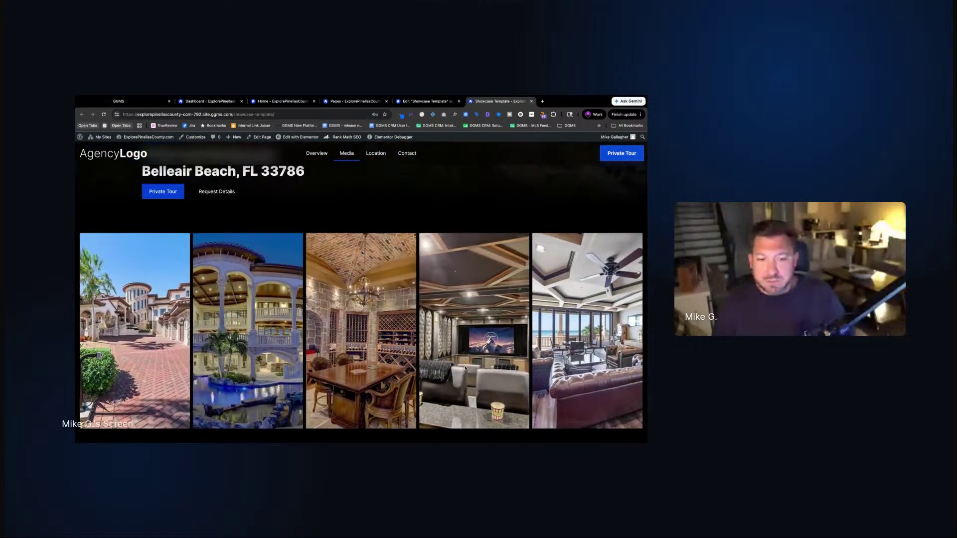
scroll(465, 368, down, 3)
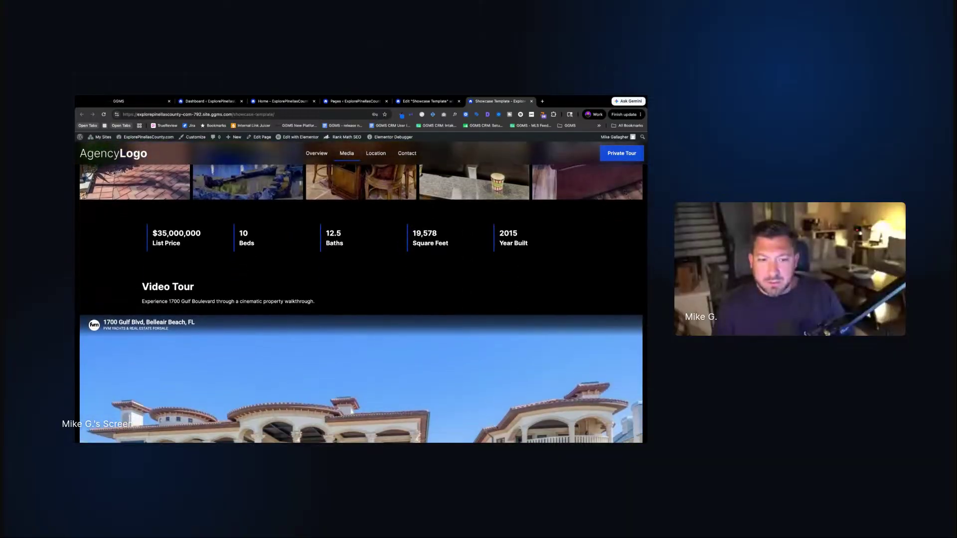
scroll(361, 292, down, 15)
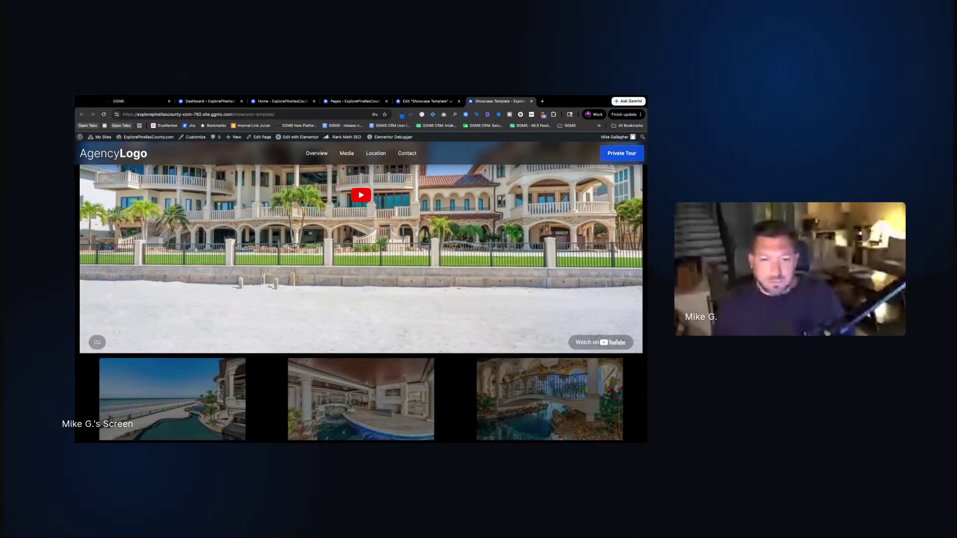
scroll(361, 292, down, 15)
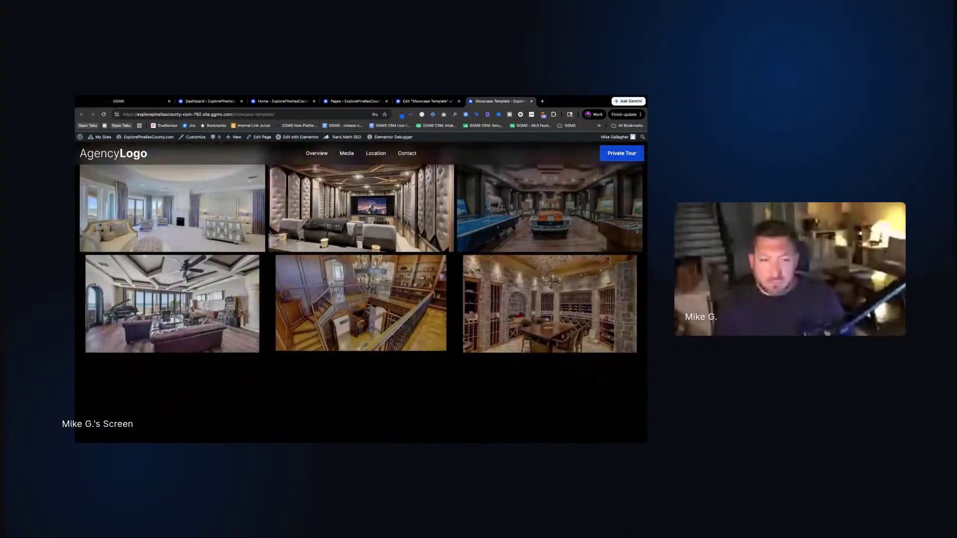
scroll(361, 292, down, 5)
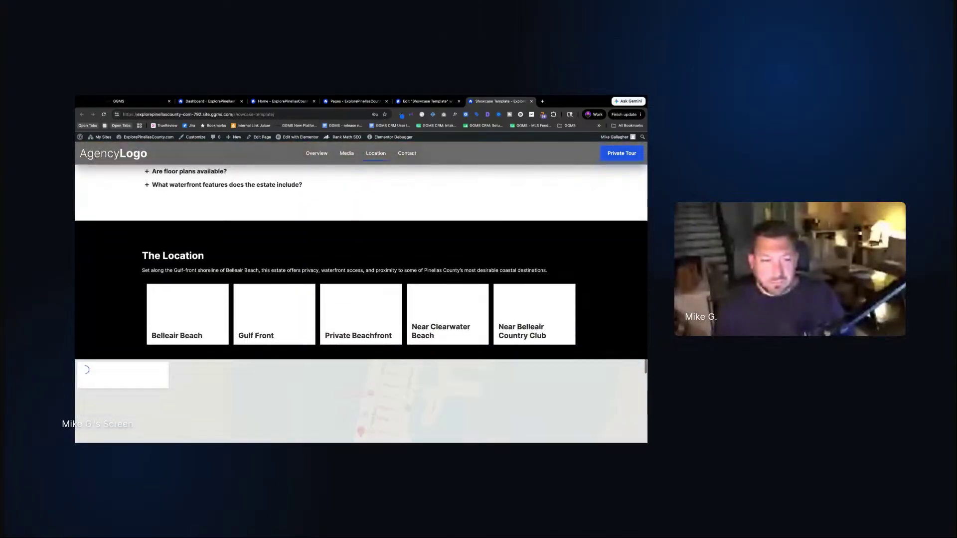
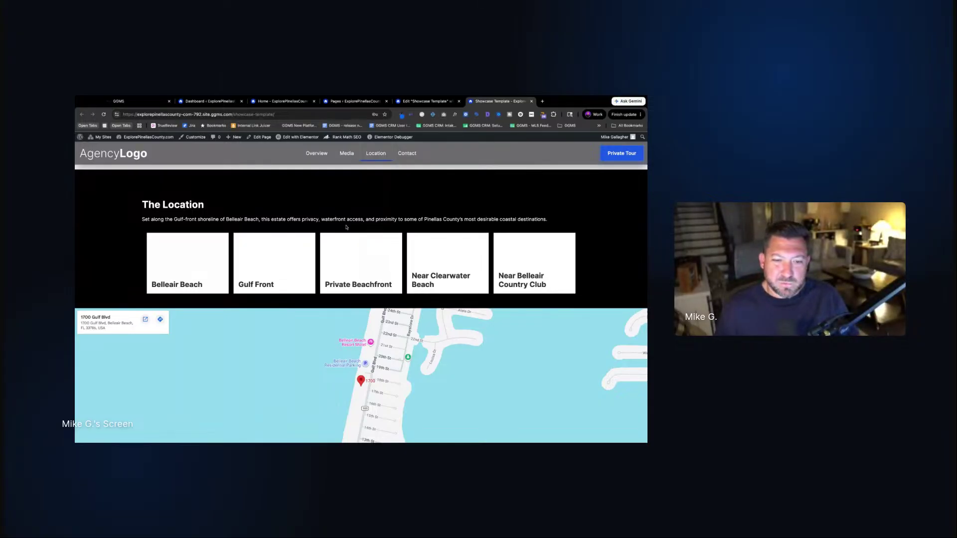
Back in the editor, select the grid holding the five location cards
scroll(187, 248, up, 15)
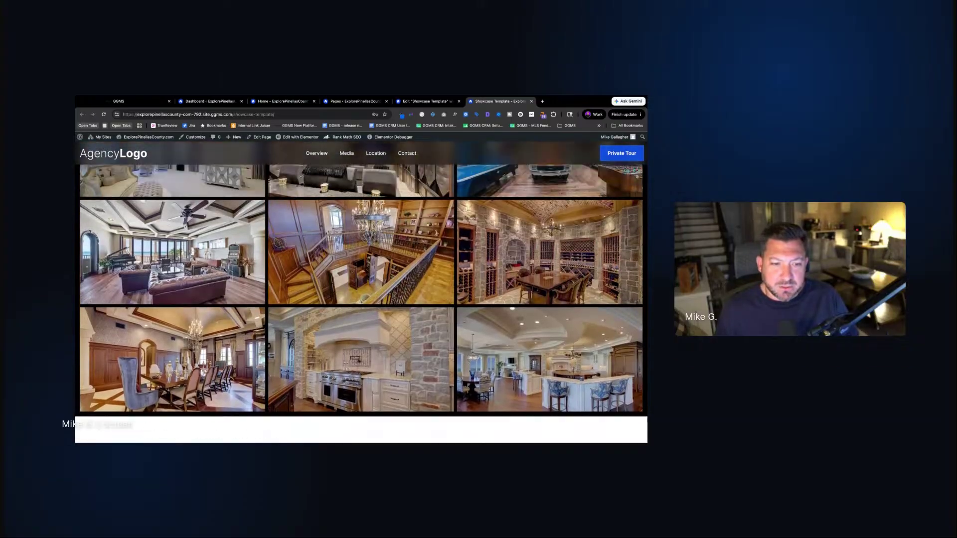
scroll(224, 271, up, 15)
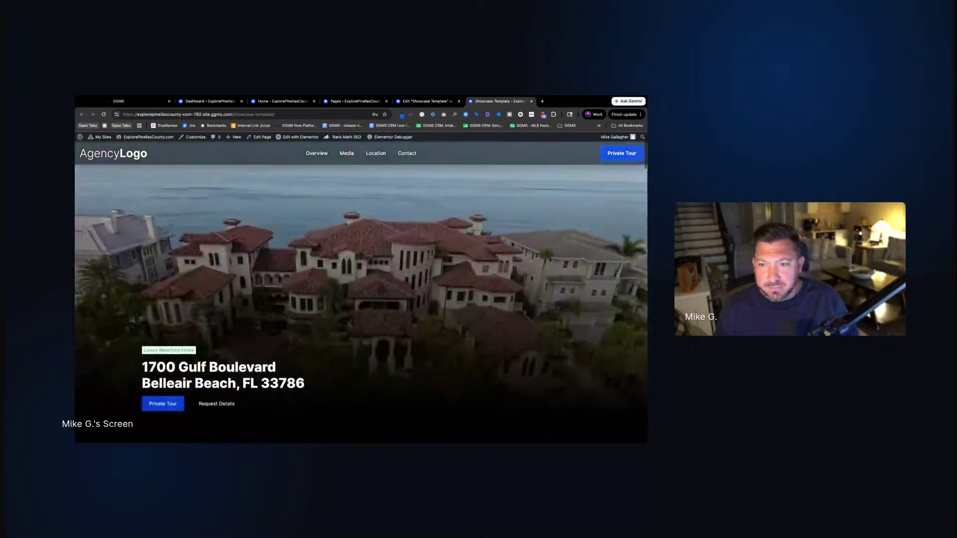
scroll(361, 292, down, 12)
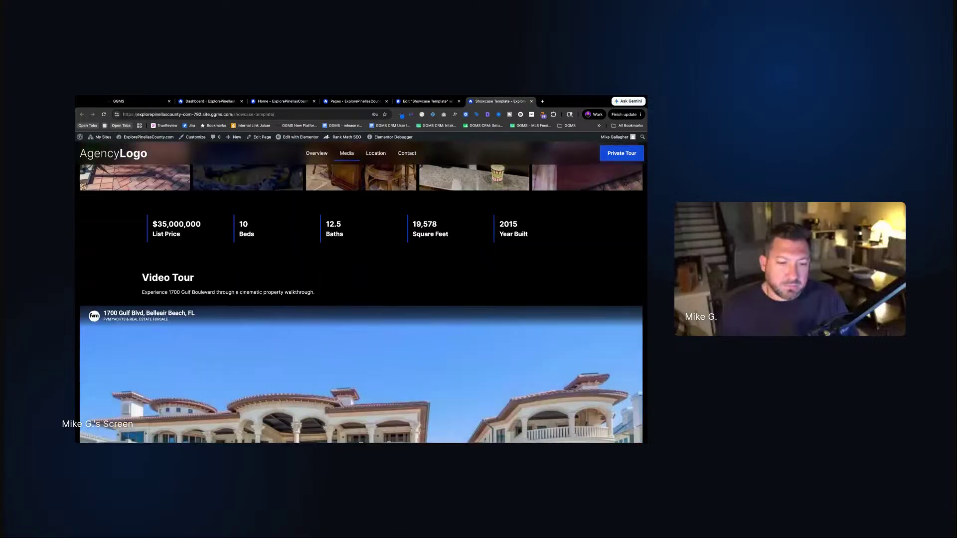
scroll(361, 293, down, 15)
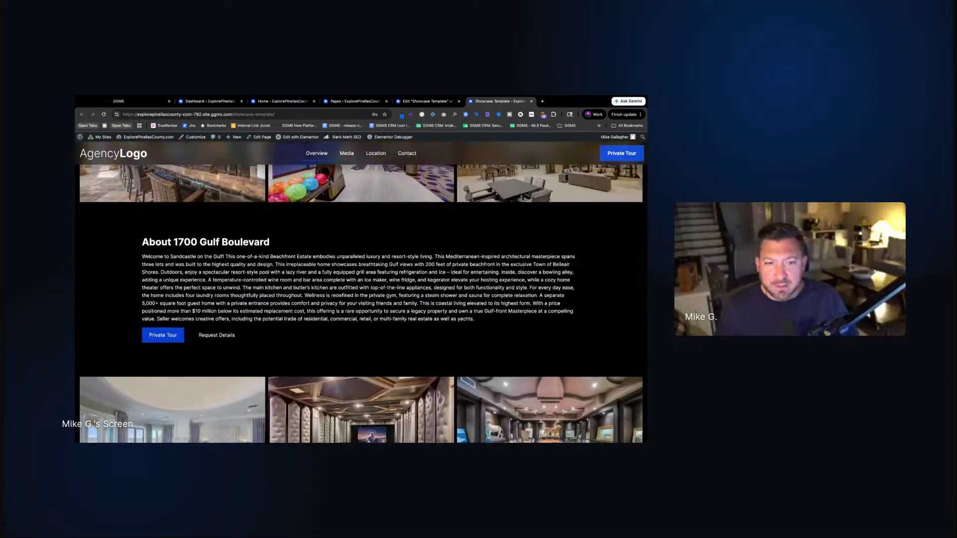
scroll(361, 292, down, 10)
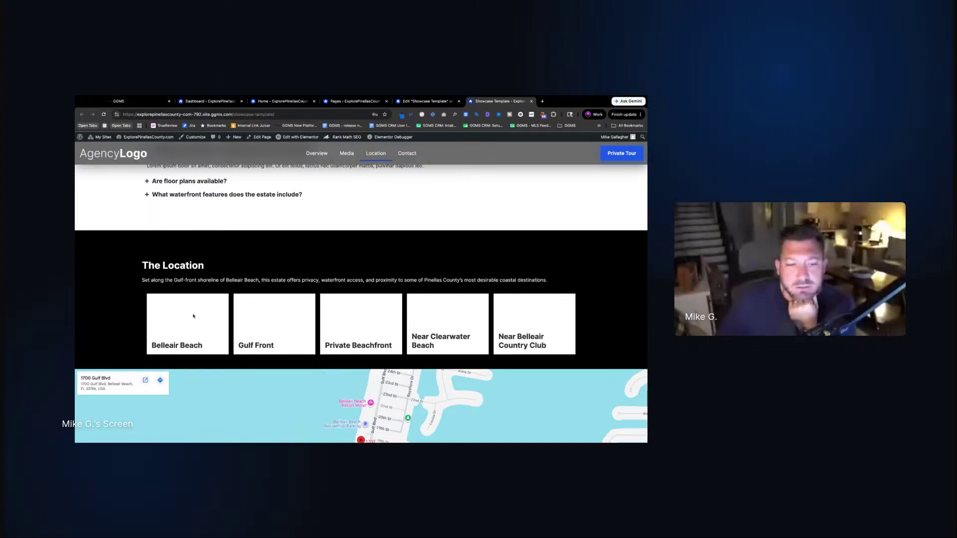
scroll(198, 315, down, 2)
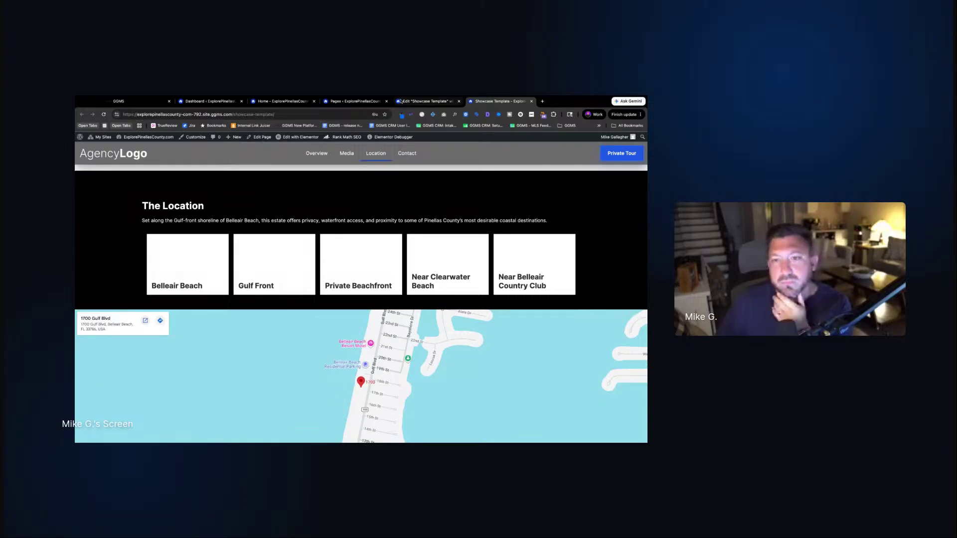
click(426, 102)
scroll(343, 286, down, 4)
scroll(342, 285, down, 10)
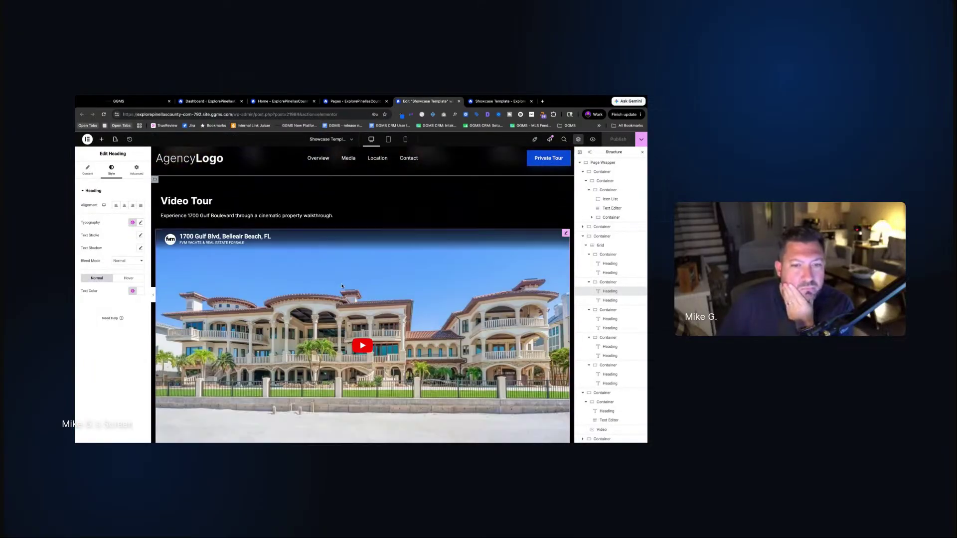
scroll(165, 248, down, 5)
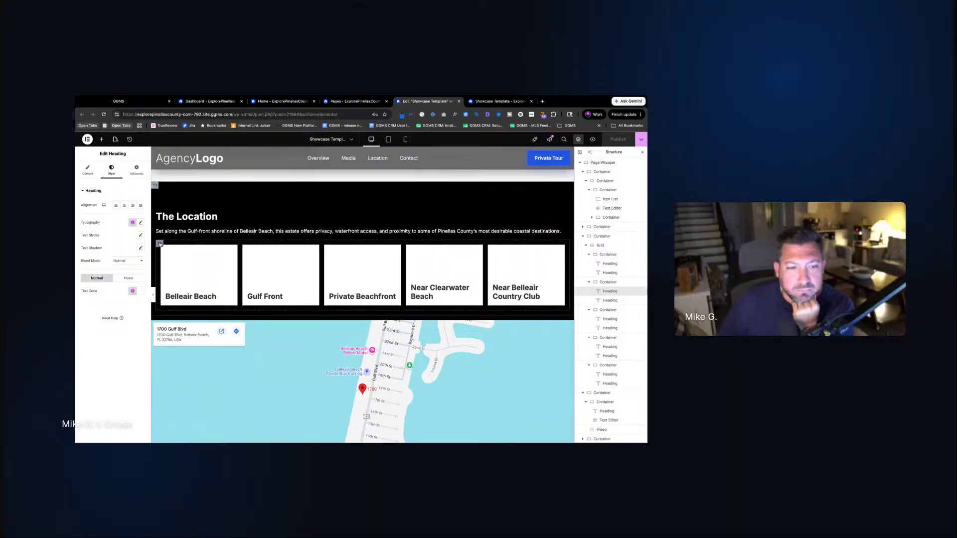
click(160, 243)
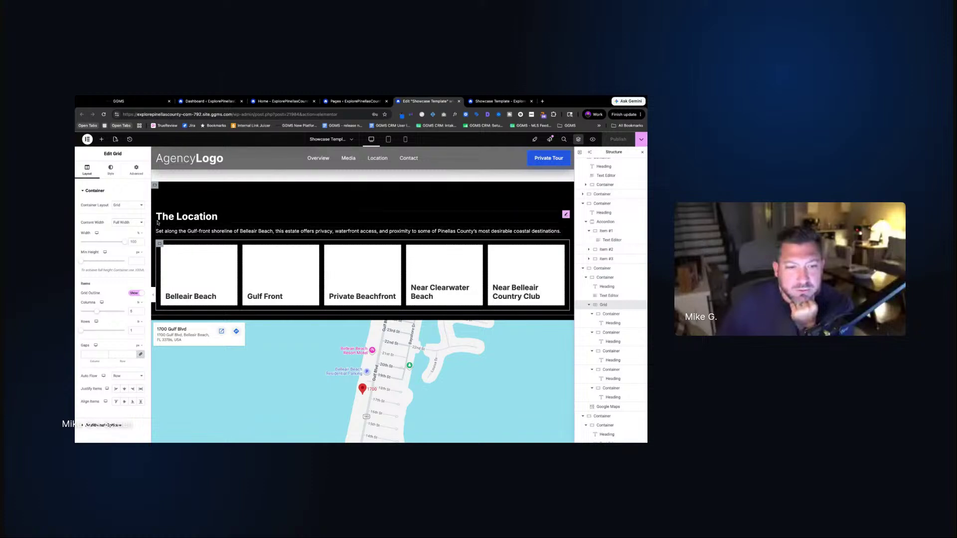
Set the grid's Advanced padding to 0, then compare the cards on the live page
click(136, 170)
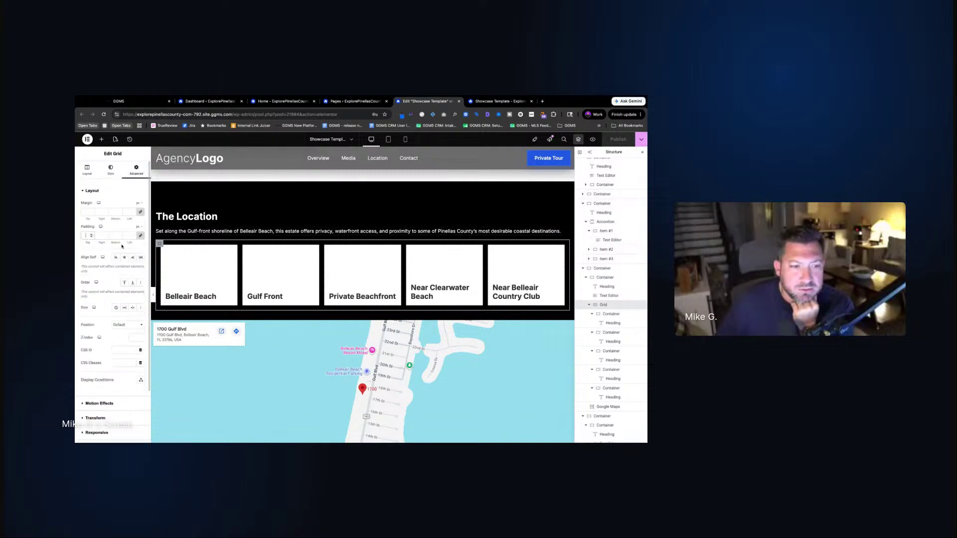
text(0)
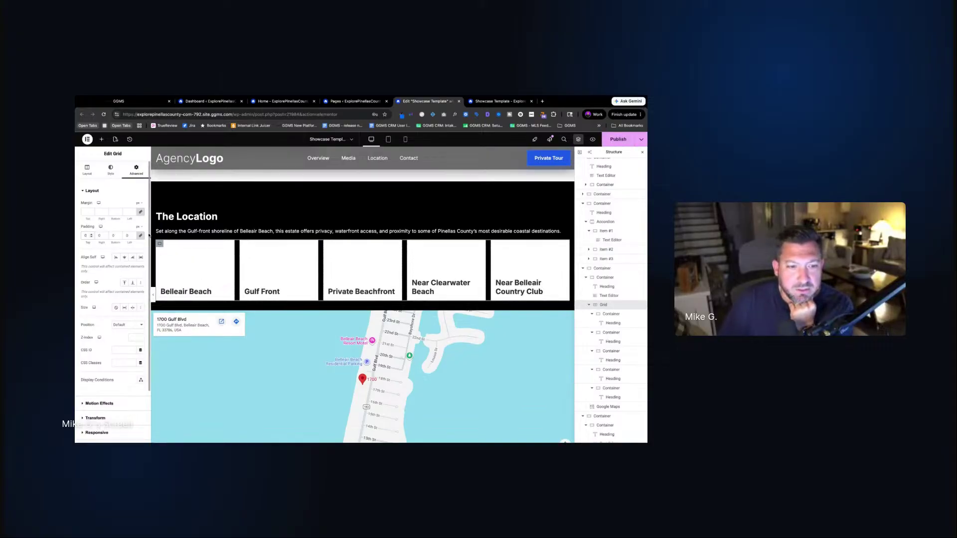
key(ctrl+z)
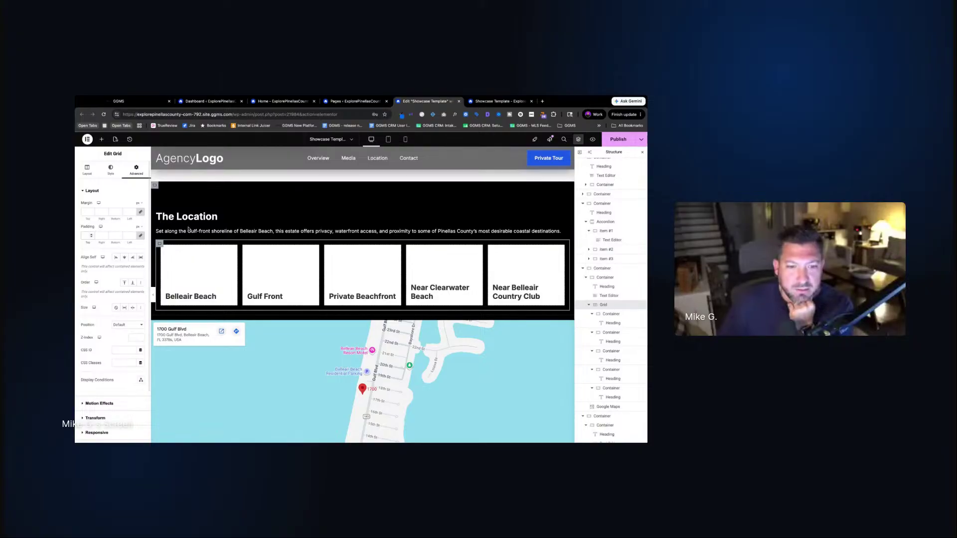
key(ctrl+shift+z)
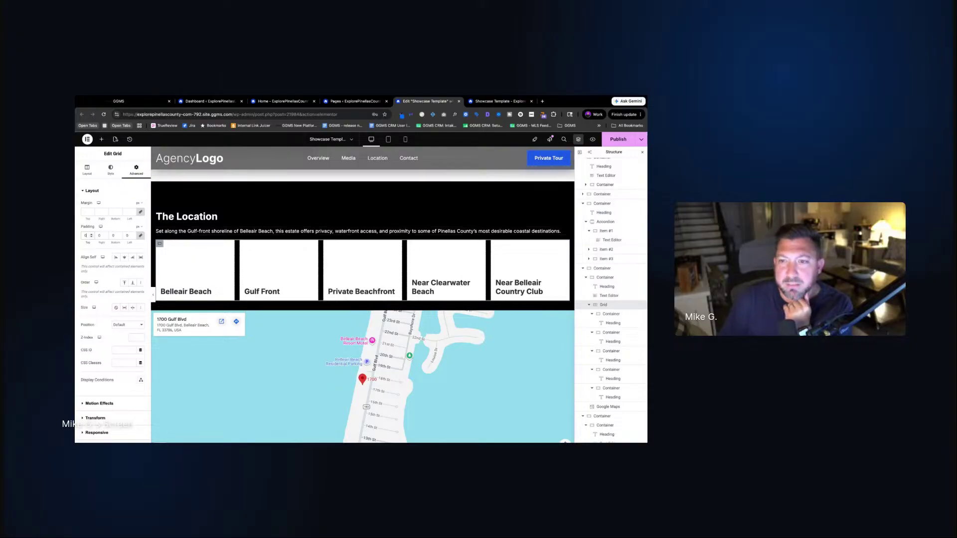
click(484, 103)
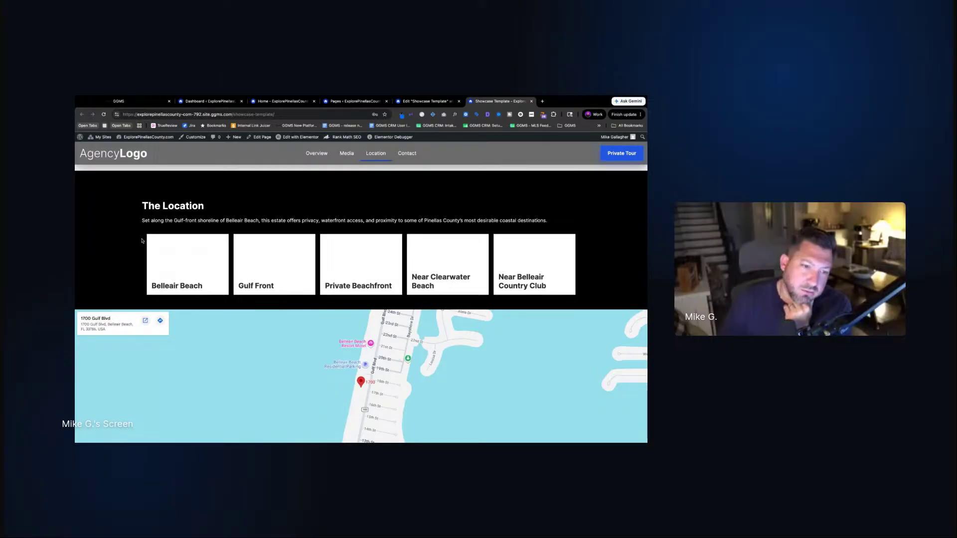
Publish the zero-padding grid change and reload the live page
click(426, 102)
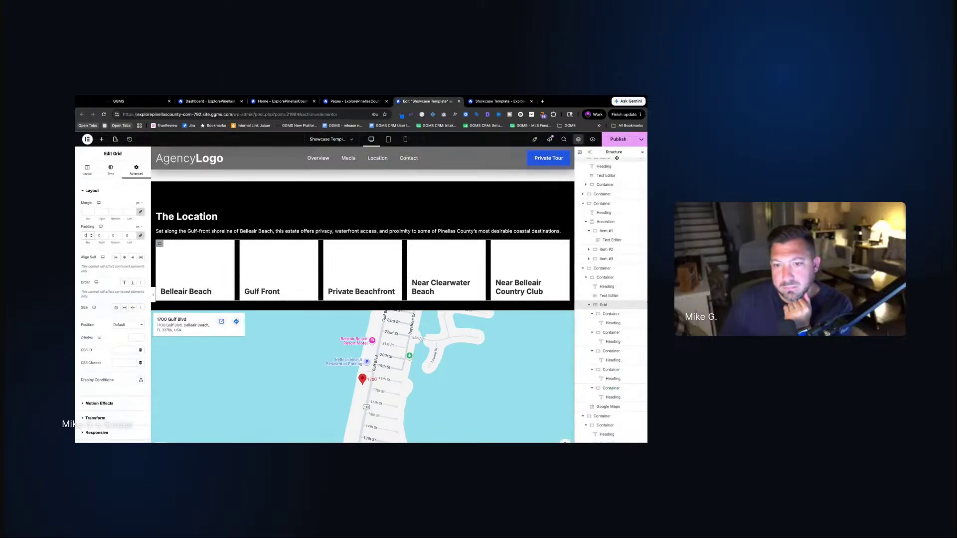
click(618, 139)
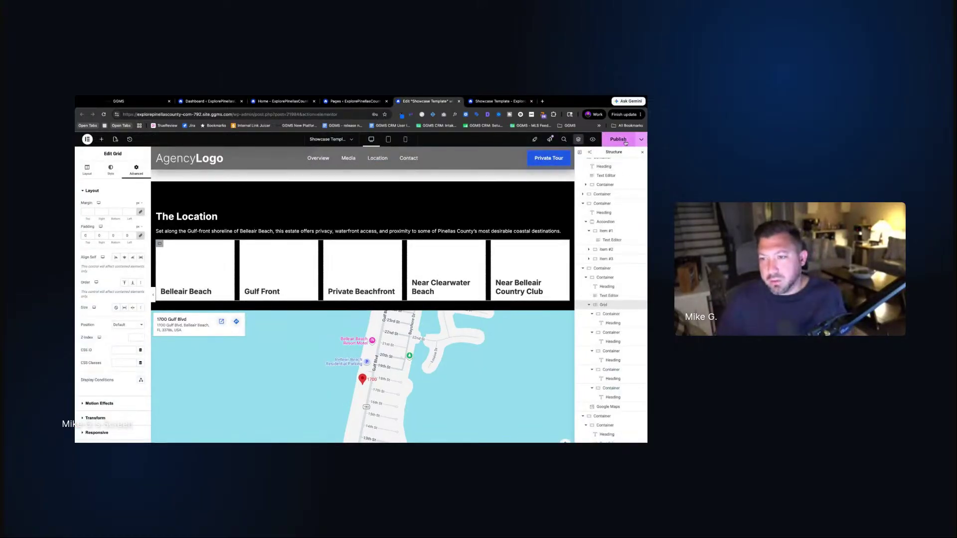
click(485, 101)
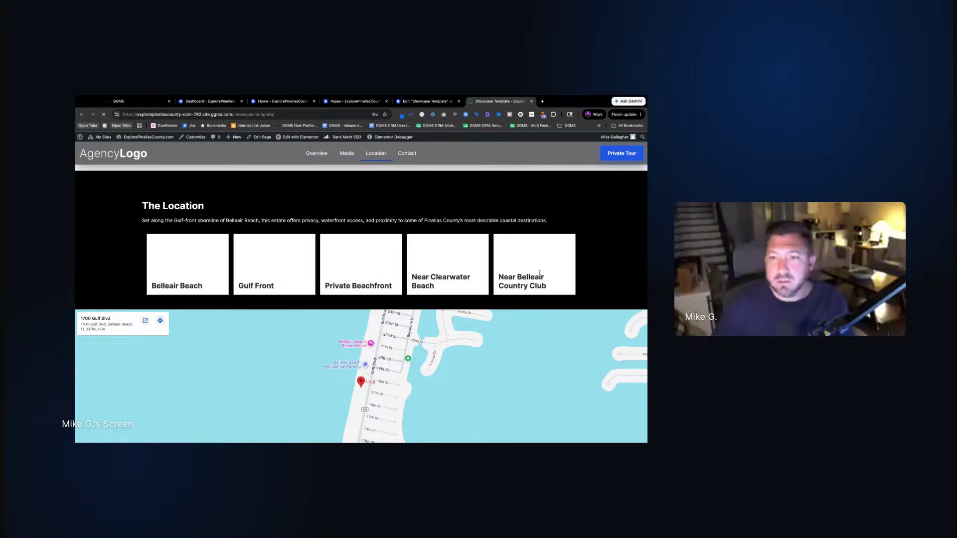
key(super+r)
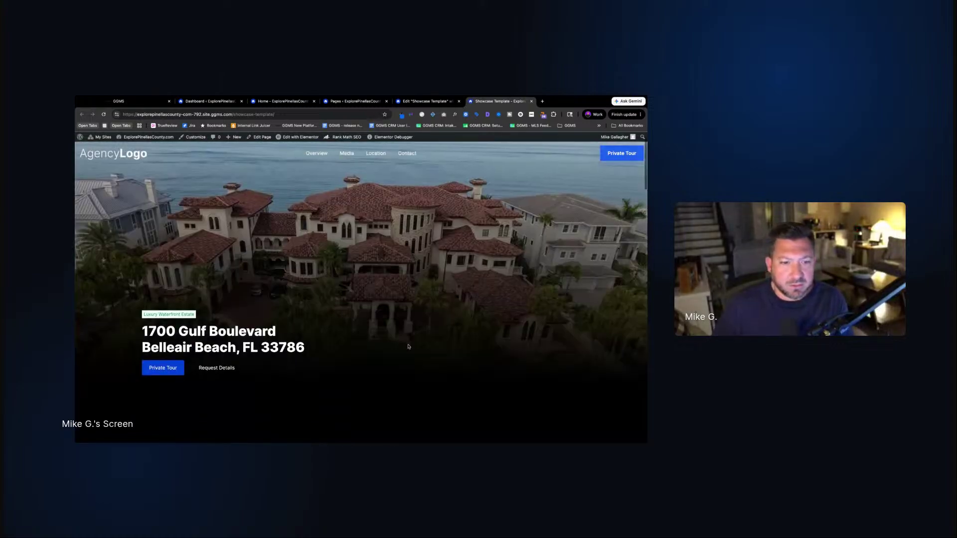
Check the wider cards in The Location on the live page, then return to the editor
scroll(427, 333, down, 10)
scroll(427, 333, down, 5)
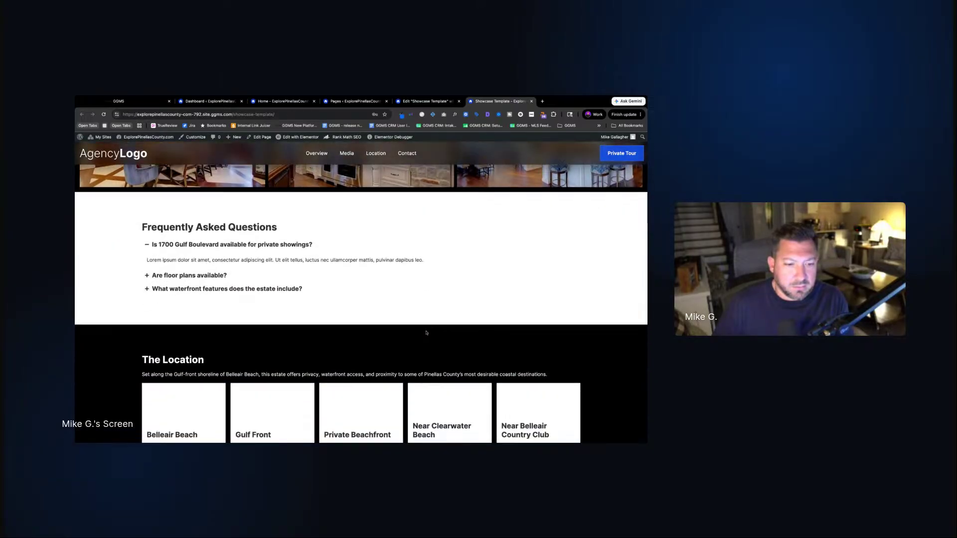
scroll(205, 339, down, 3)
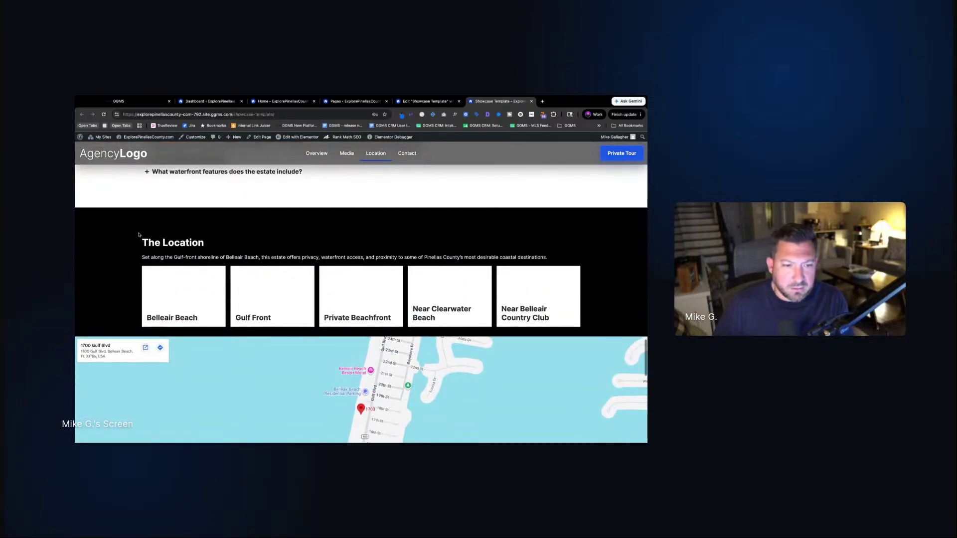
triple_click(143, 241)
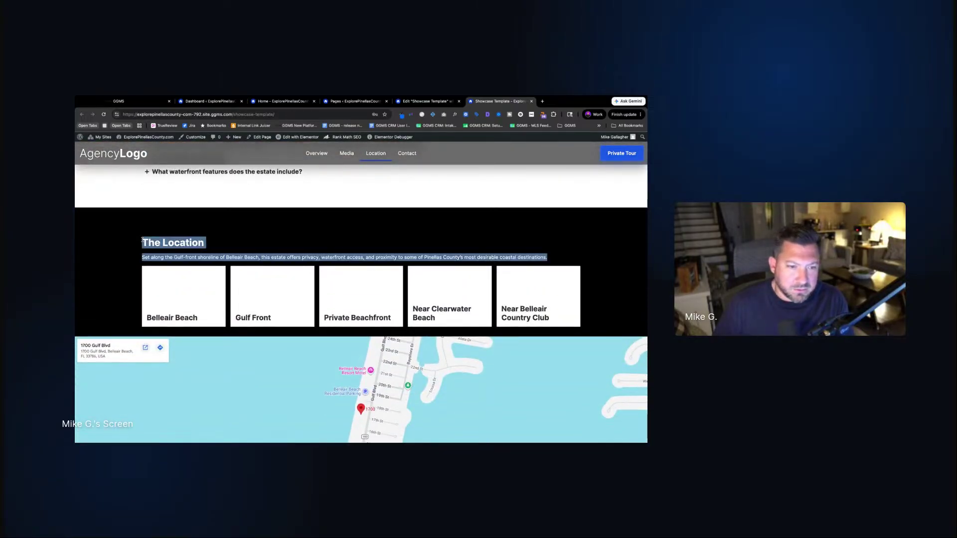
click(400, 254)
scroll(540, 227, down, 3)
scroll(543, 239, up, 6)
scroll(544, 245, down, 1)
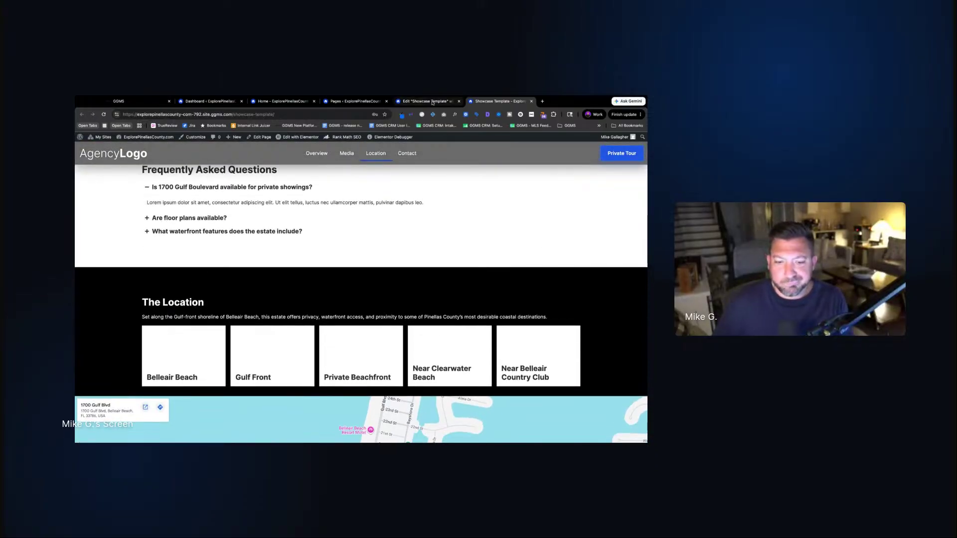
scroll(466, 261, down, 4)
scroll(466, 263, up, 3)
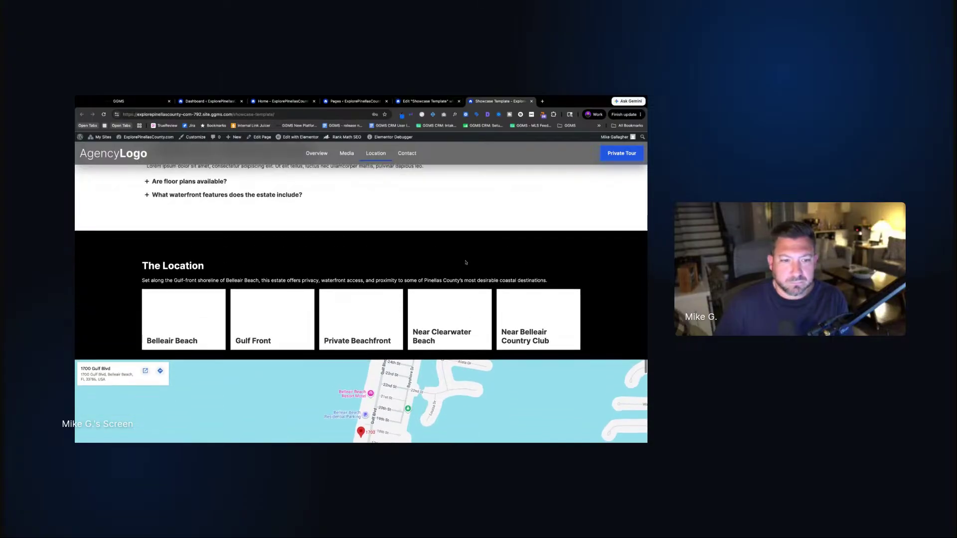
scroll(429, 140, down, 7)
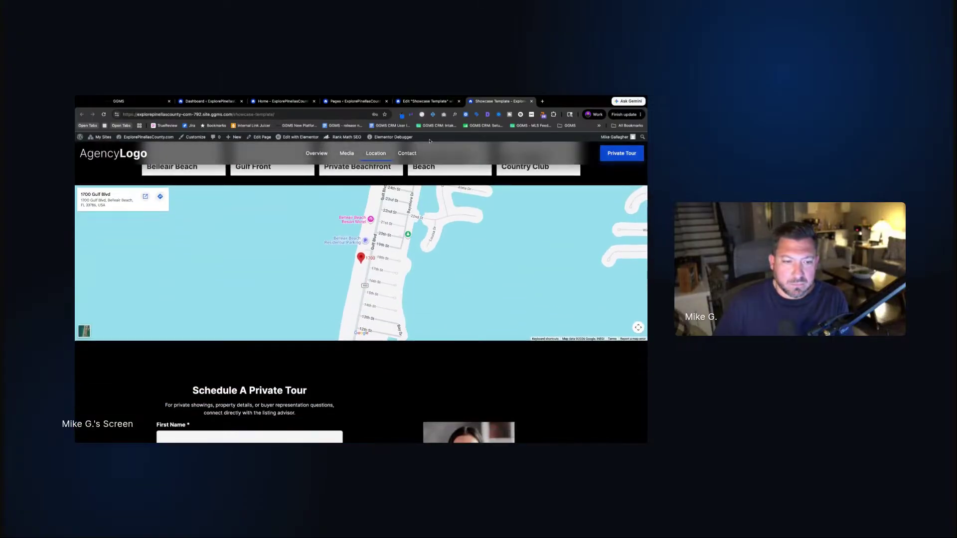
scroll(430, 141, up, 2)
scroll(431, 141, up, 1)
click(428, 101)
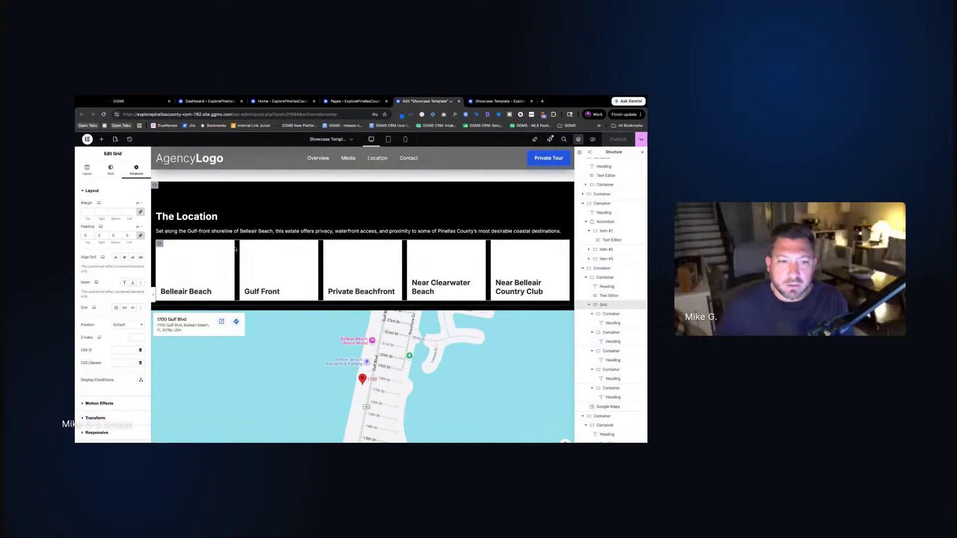
Raise the location cards' container bottom padding from 1 to 6 and view the live page
click(163, 190)
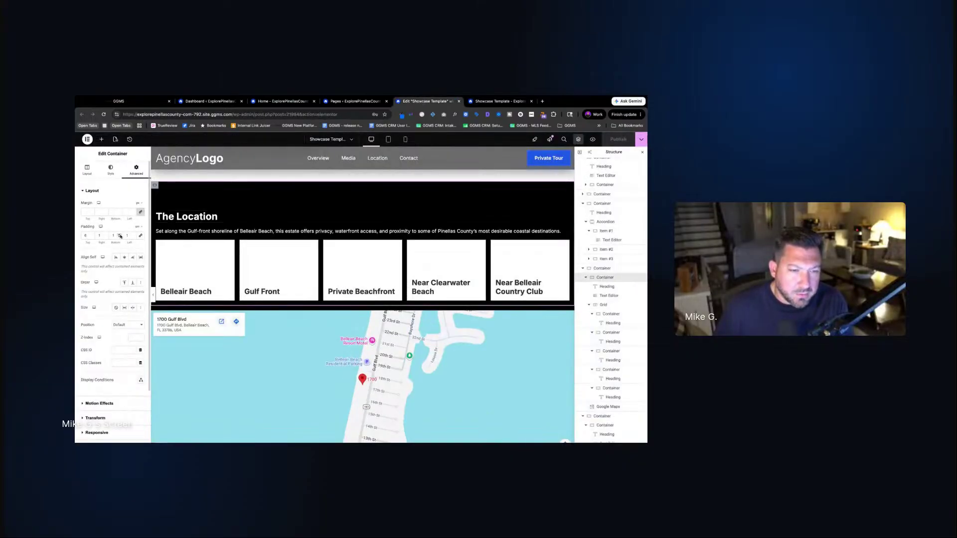
click(119, 235)
click(119, 234)
click(120, 235)
click(120, 235)
click(120, 234)
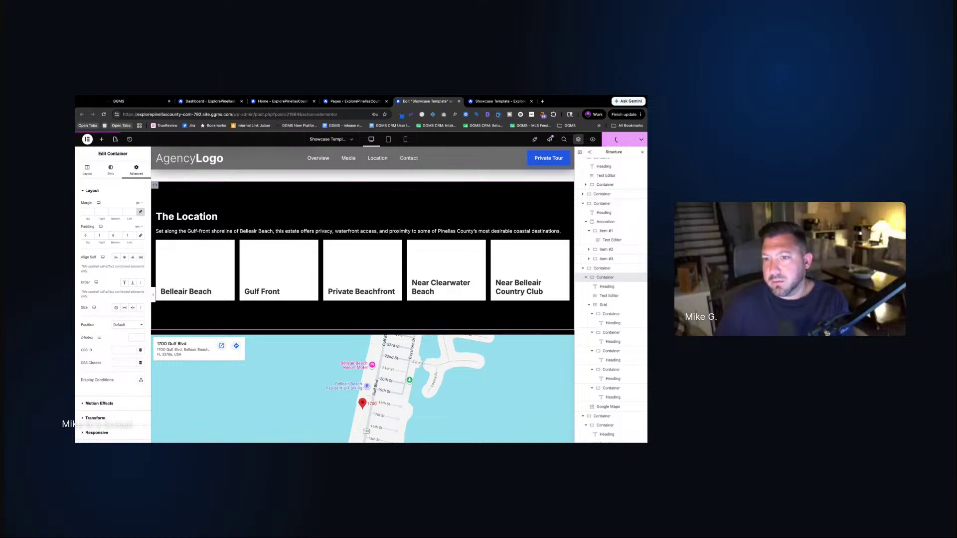
click(498, 101)
scroll(455, 228, up, 3)
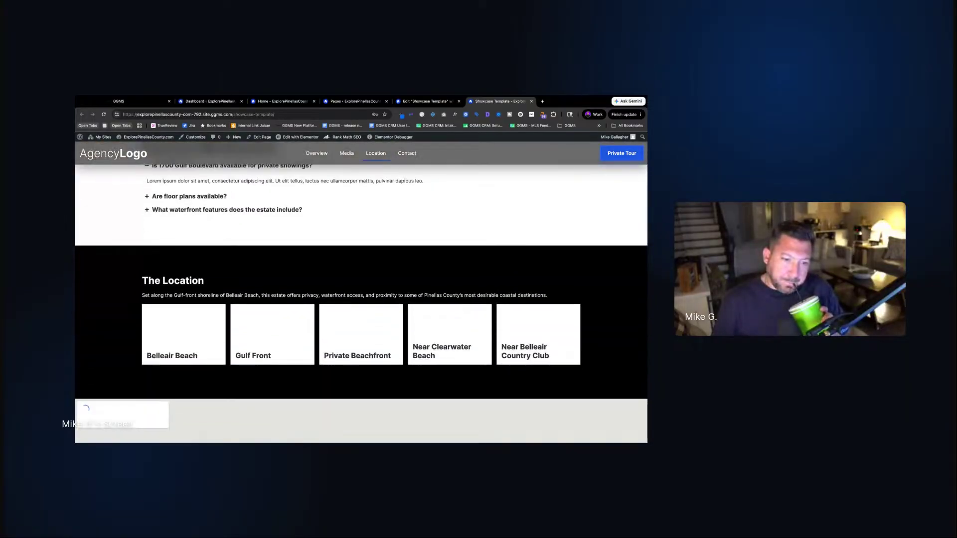
Review the live page, then select the Belleair Beach card's container in the editor
scroll(189, 386, down, 3)
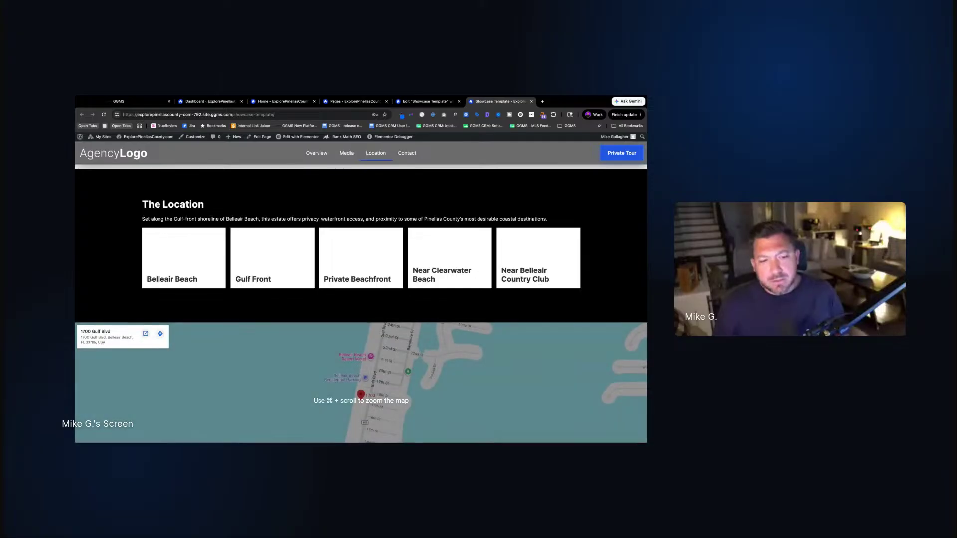
scroll(361, 382, down, 2)
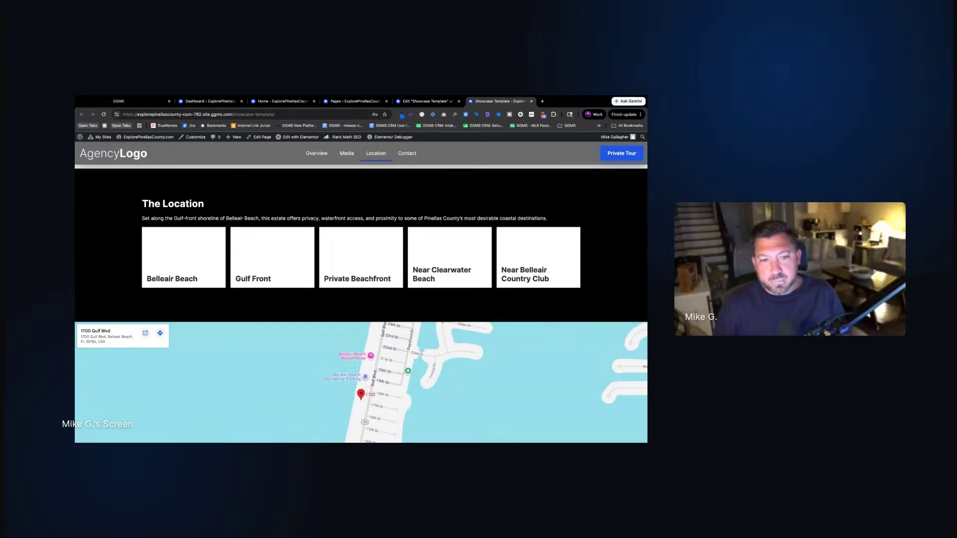
scroll(361, 382, down, 2)
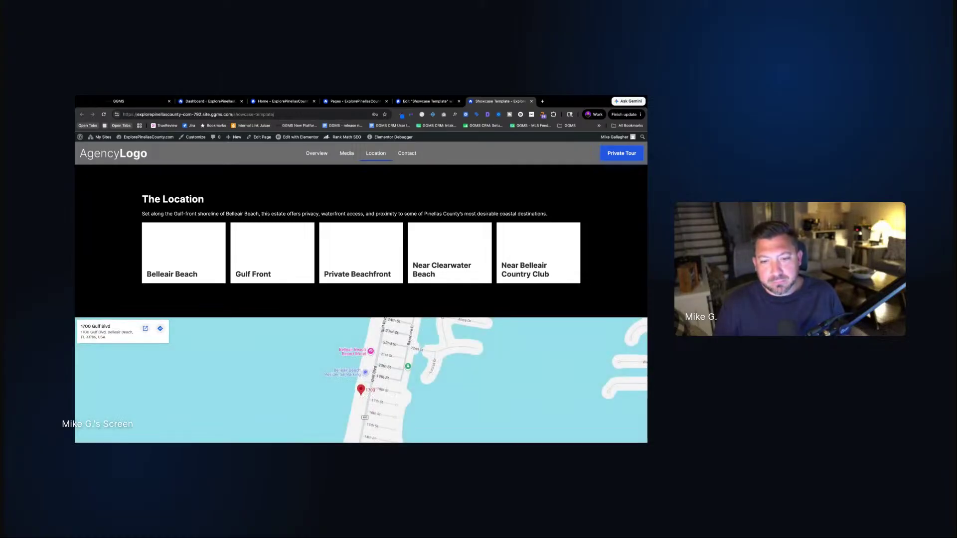
click(426, 101)
click(160, 244)
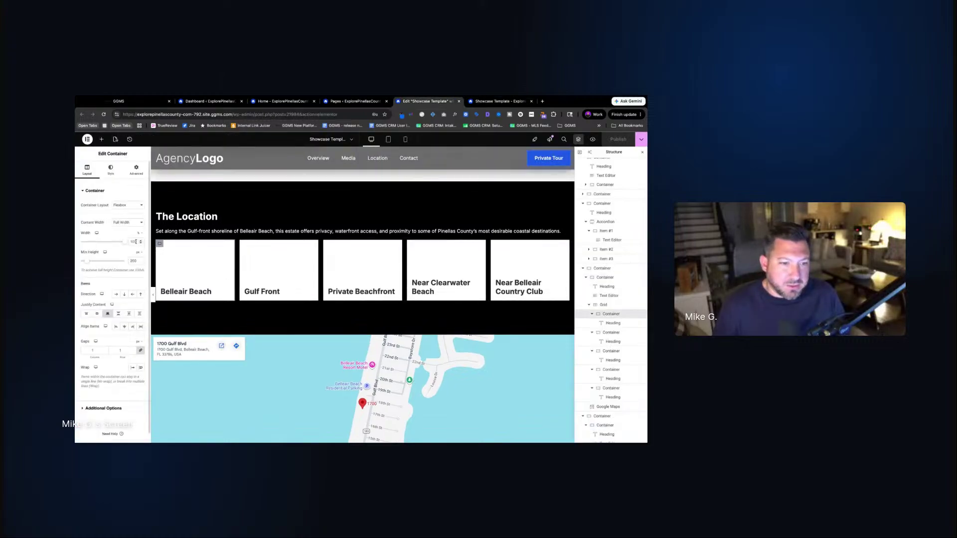
Set the Belleair Beach card's minimum height to 150 and copy its style
double_click(133, 261)
text(150)
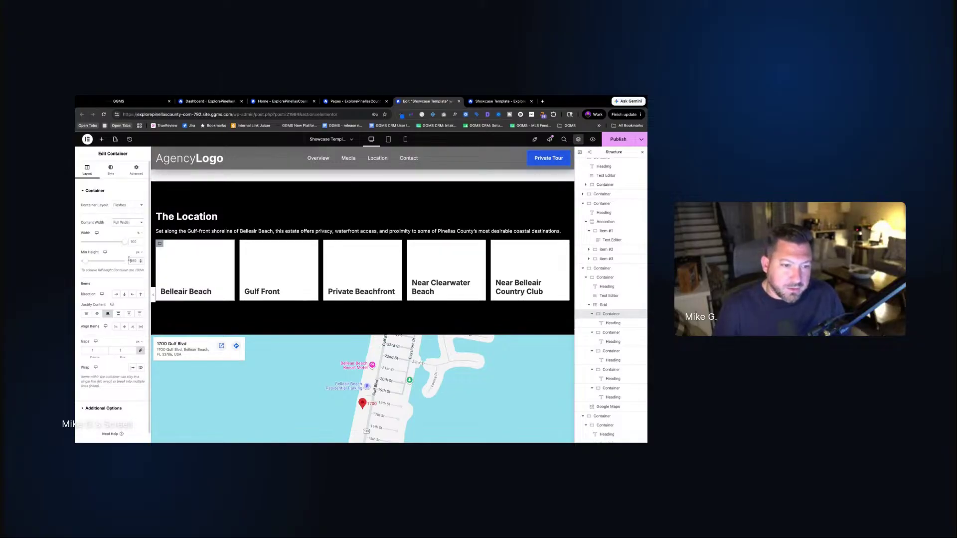
right_click(160, 244)
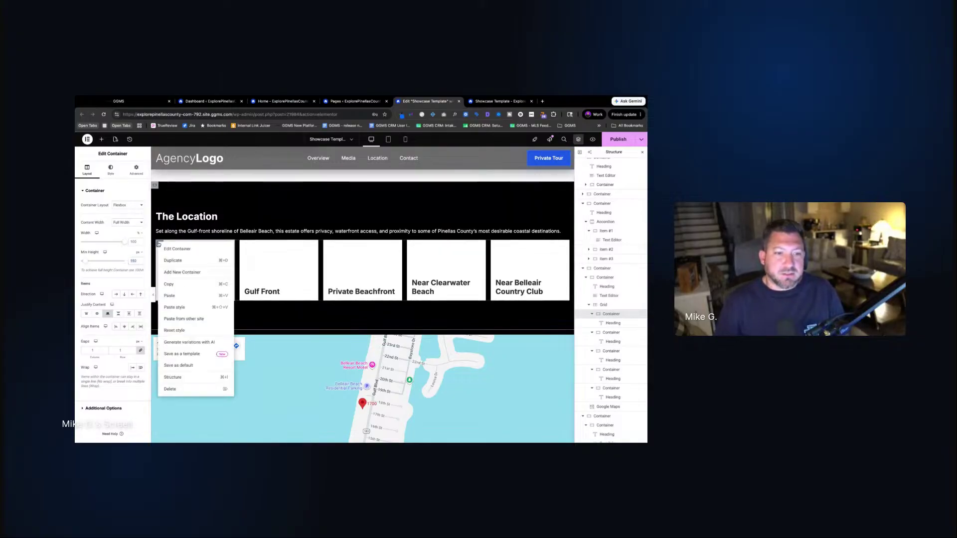
click(170, 284)
Paste that style onto Gulf Front, Private Beachfront, Near Clearwater Beach and Near Belleair Country Club
right_click(245, 245)
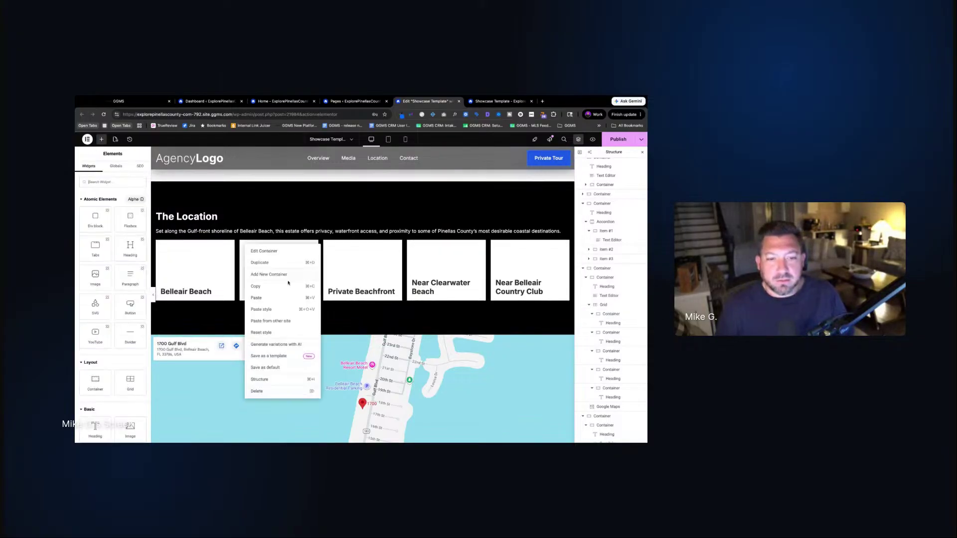
click(275, 313)
right_click(330, 245)
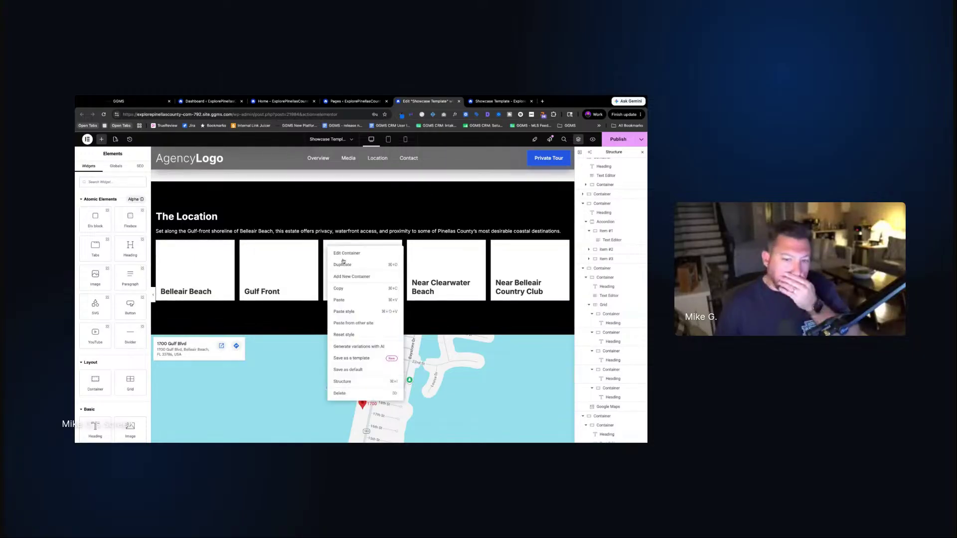
click(359, 312)
right_click(407, 245)
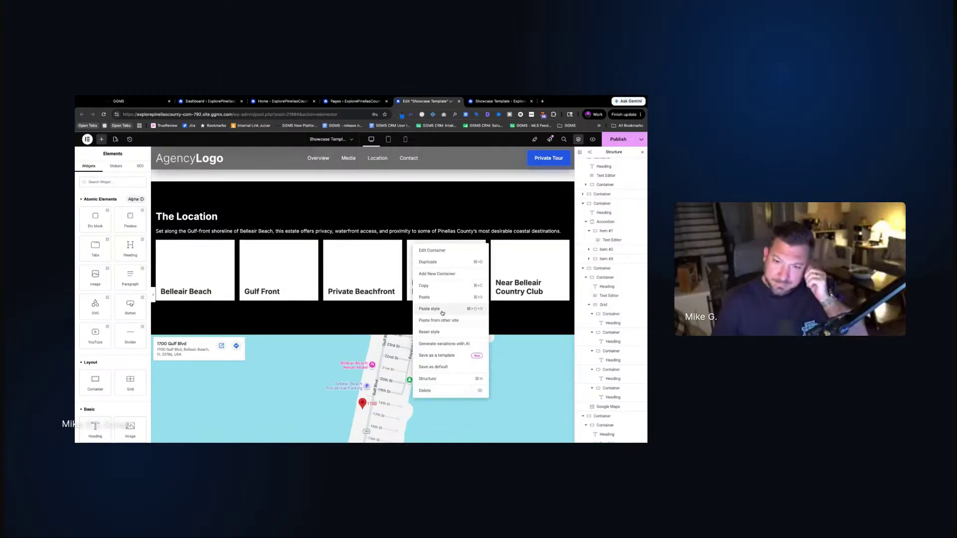
click(443, 312)
right_click(493, 245)
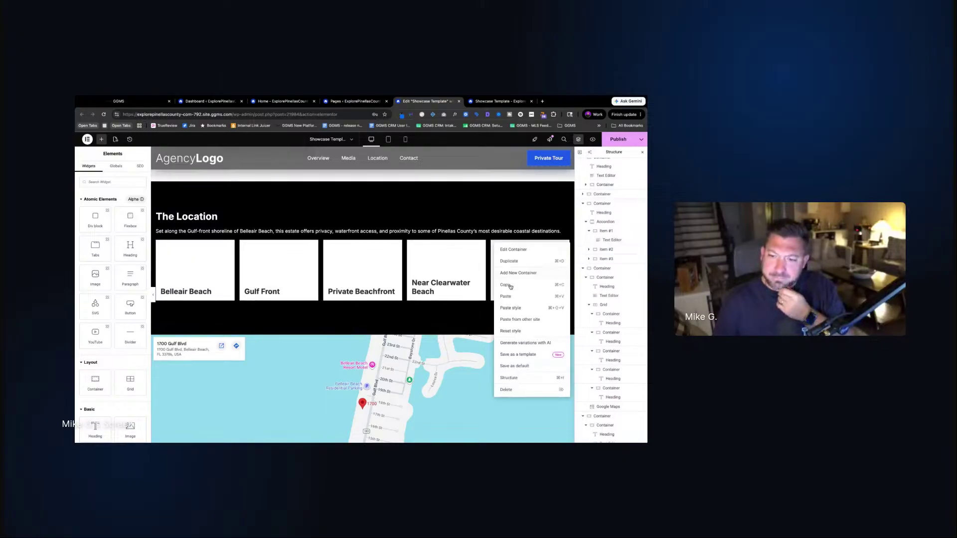
click(514, 313)
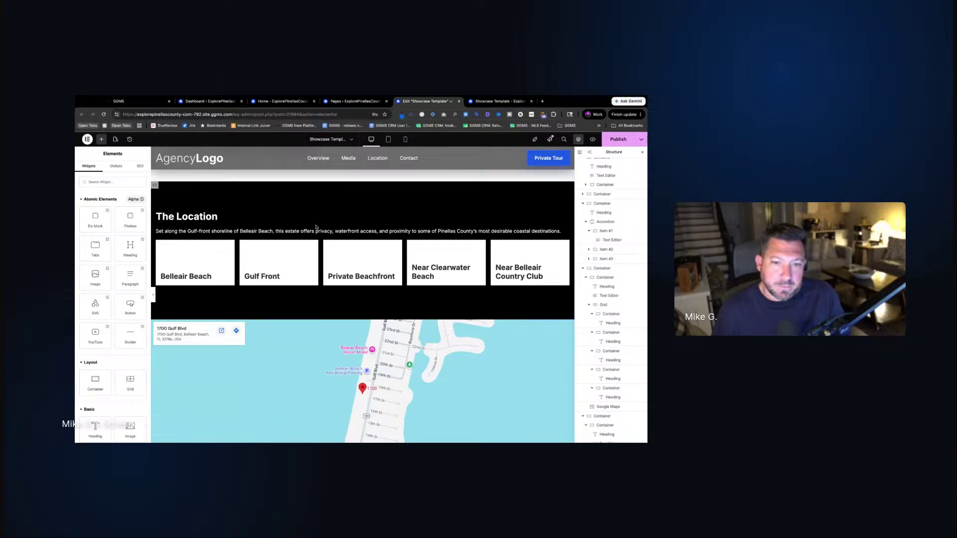
scroll(221, 277, up, 10)
scroll(221, 277, up, 12)
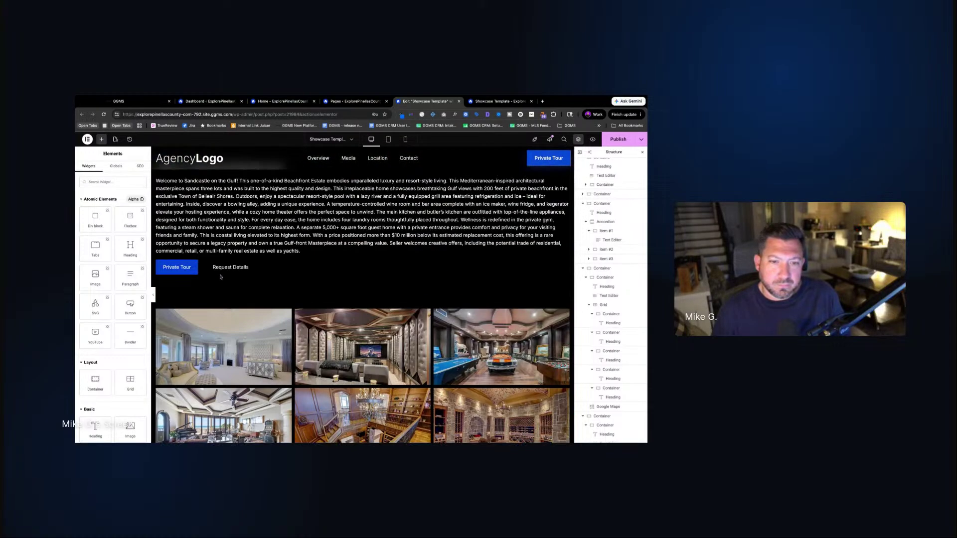
scroll(363, 296, down, 20)
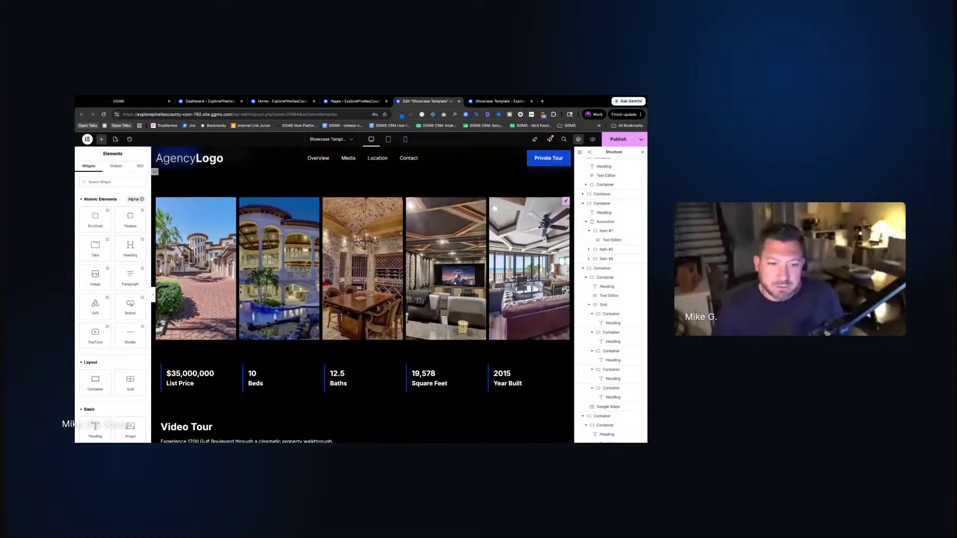
scroll(362, 296, down, 2)
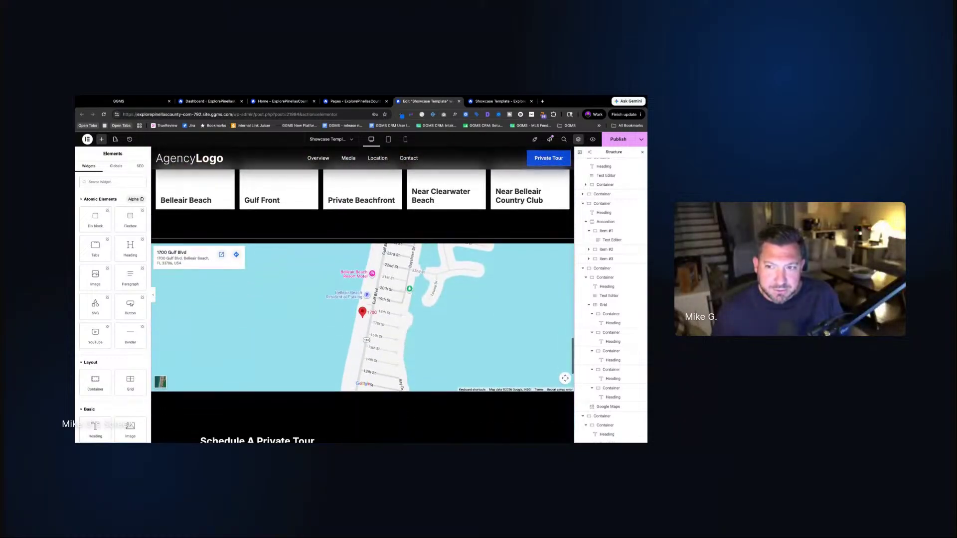
scroll(363, 296, up, 5)
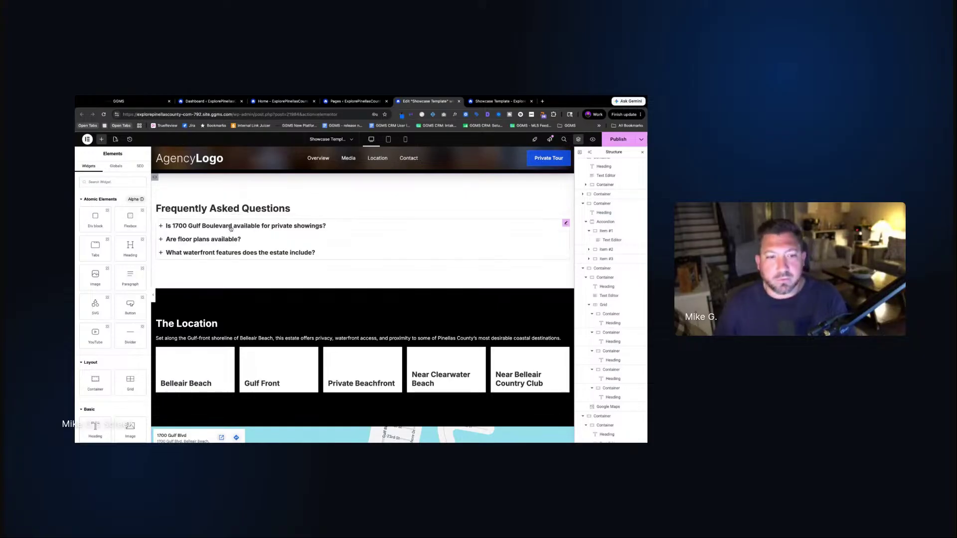
scroll(256, 310, down, 3)
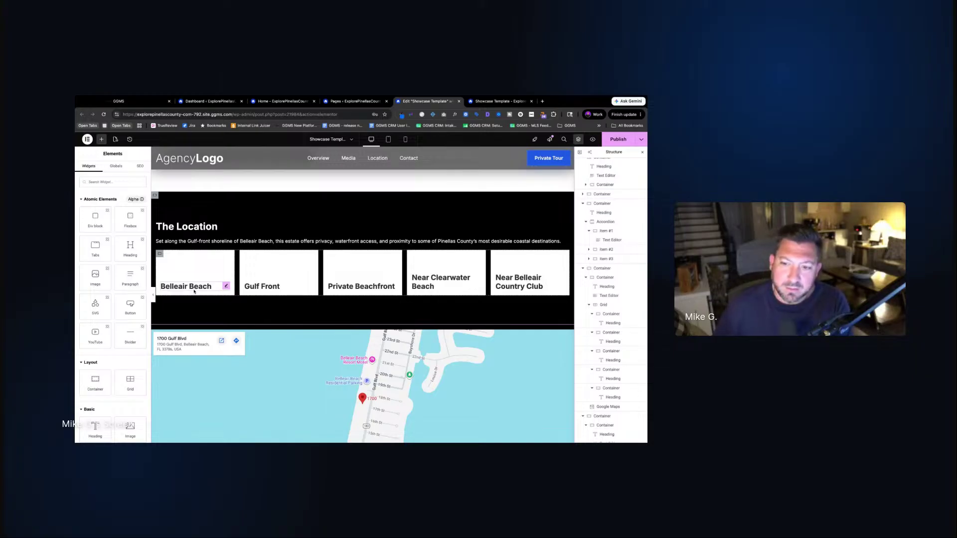
Lower the Belleair Beach card's background colour opacity to about 48%
click(159, 253)
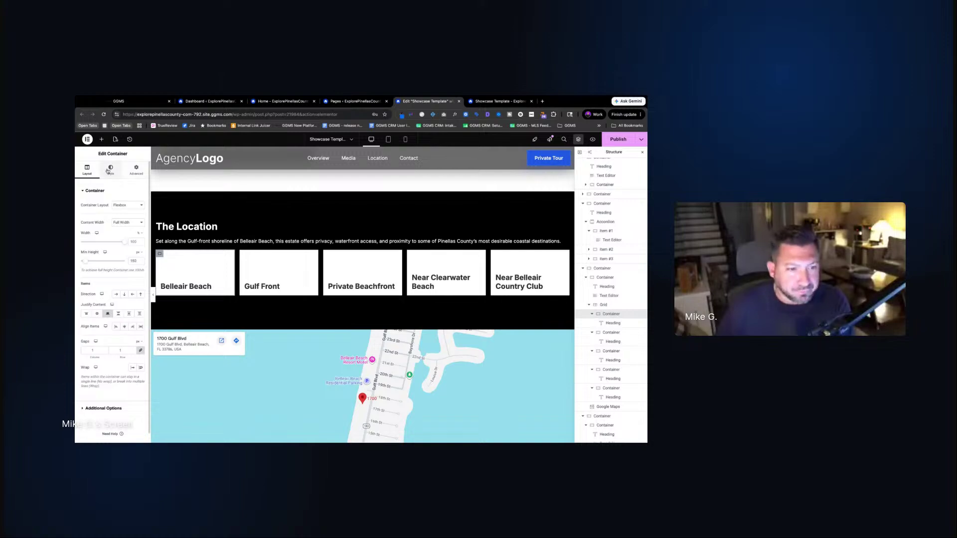
click(110, 169)
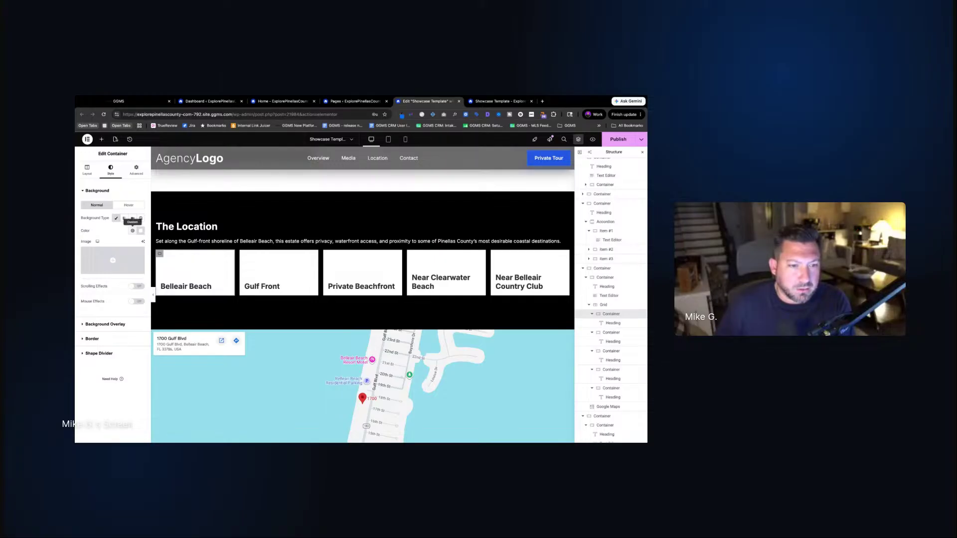
click(141, 231)
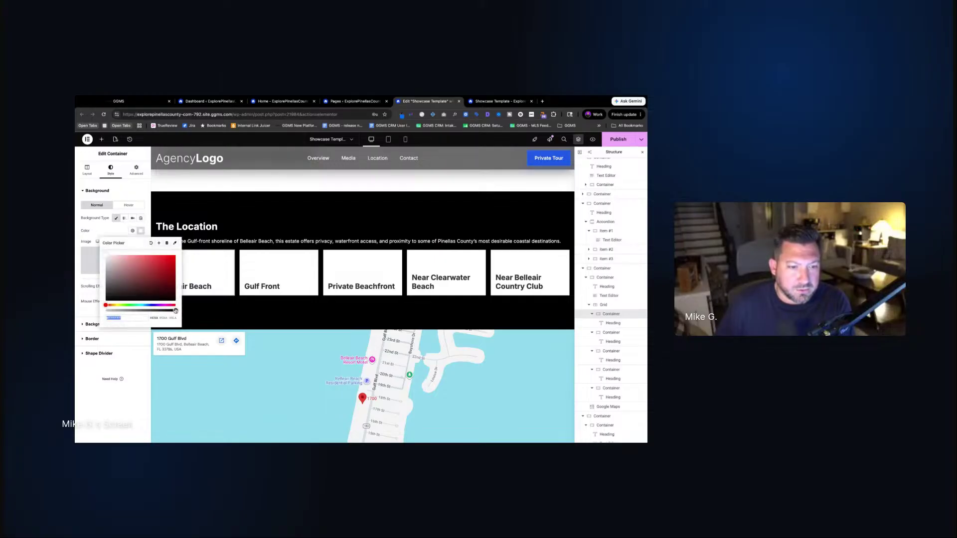
drag(175, 310, 133, 310)
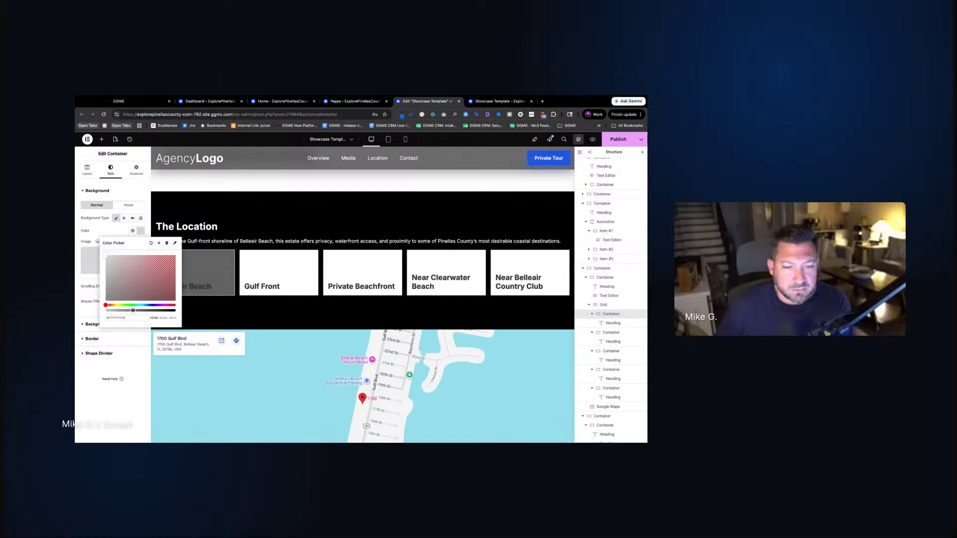
click(198, 285)
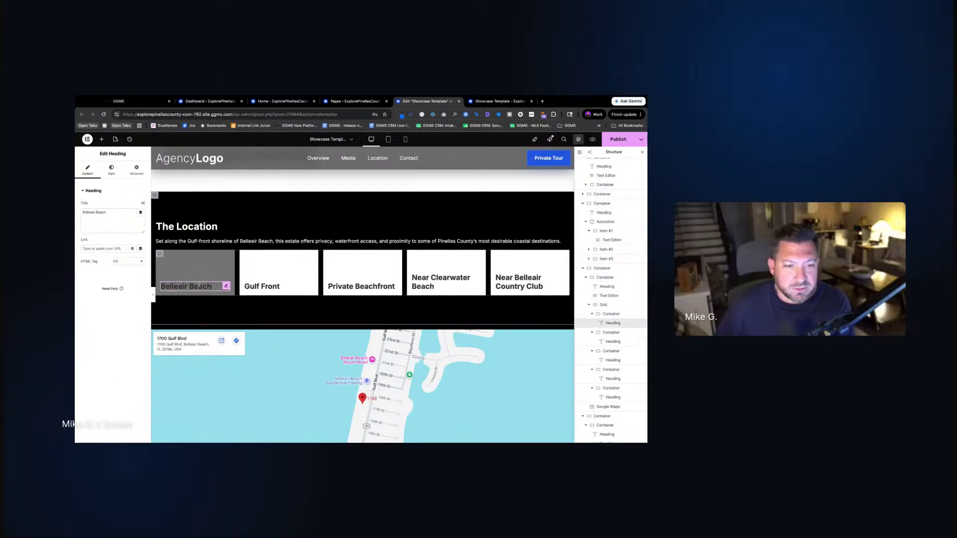
Set the Belleair Beach heading's text colour to the light global colour
click(111, 170)
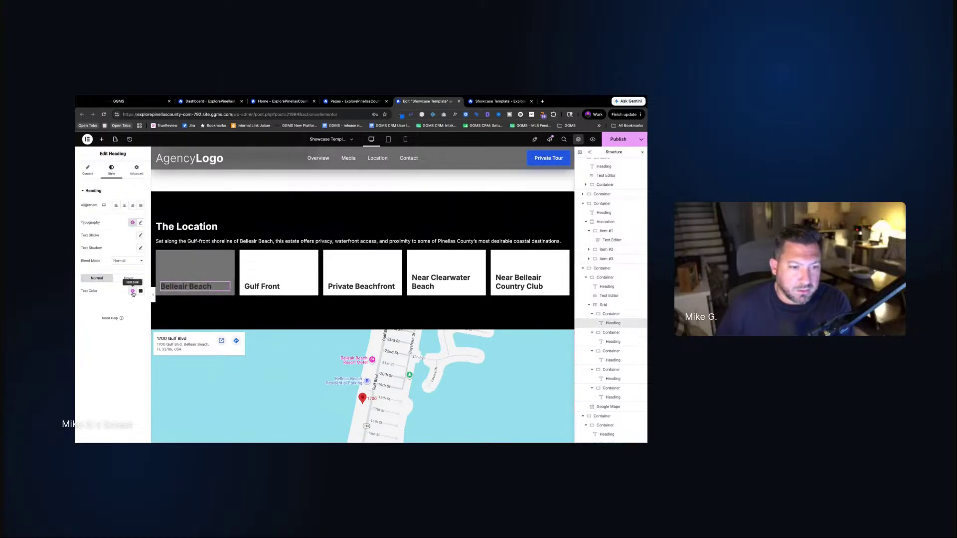
click(133, 292)
click(113, 417)
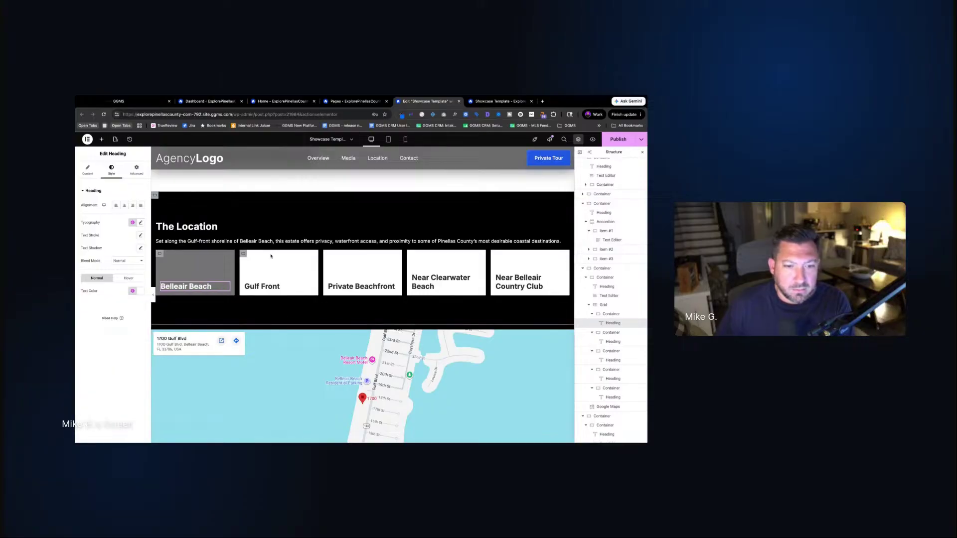
click(222, 242)
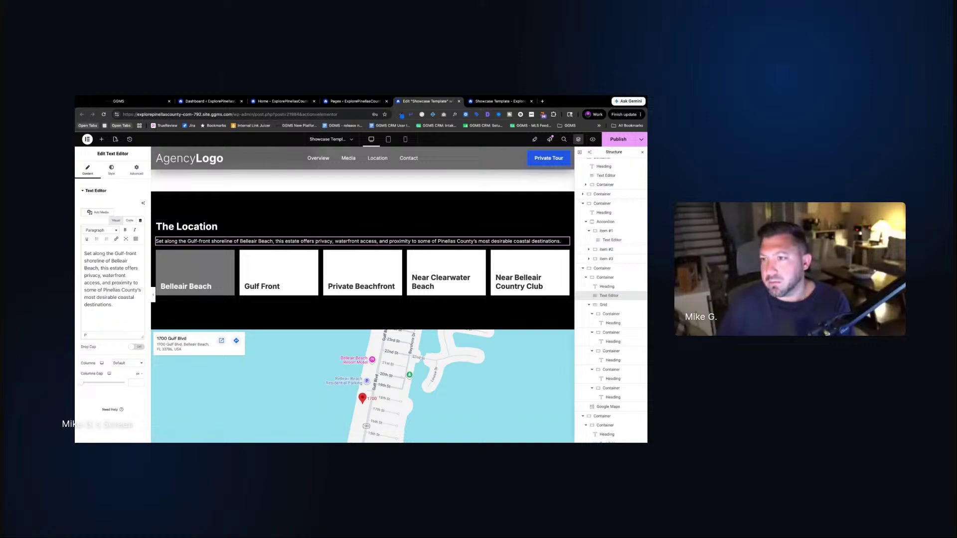
key(super+Tab)
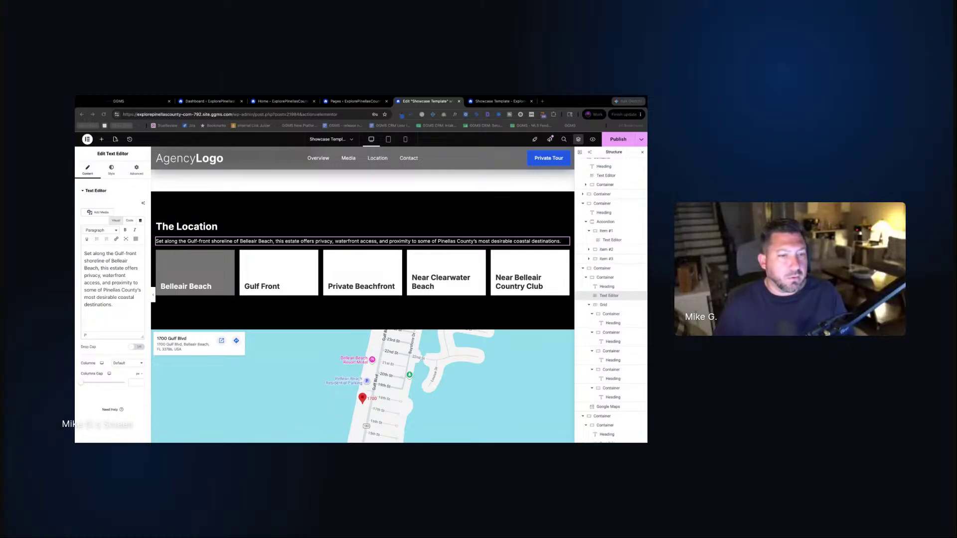
scroll(362, 294, up, 2)
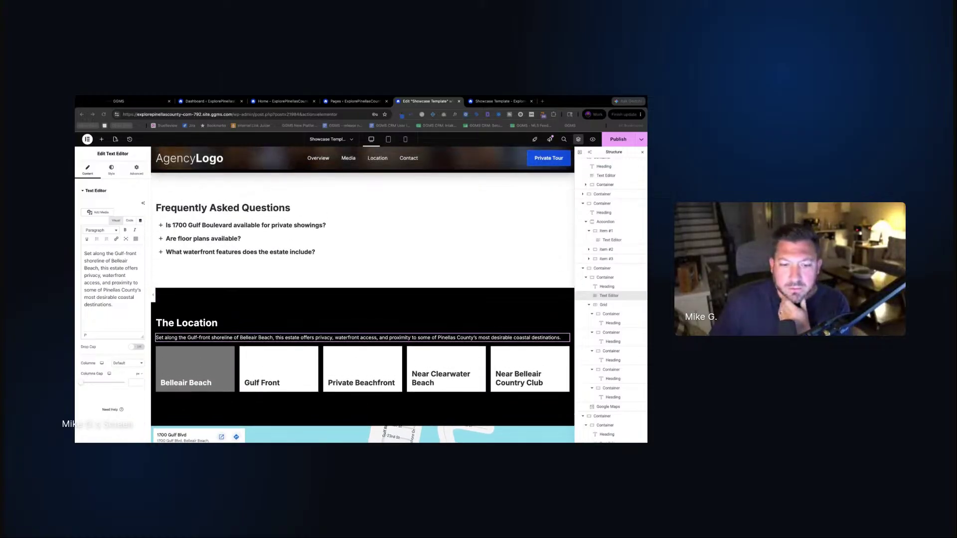
Give the Belleair Beach card the global Primary blue background and copy its style
click(194, 364)
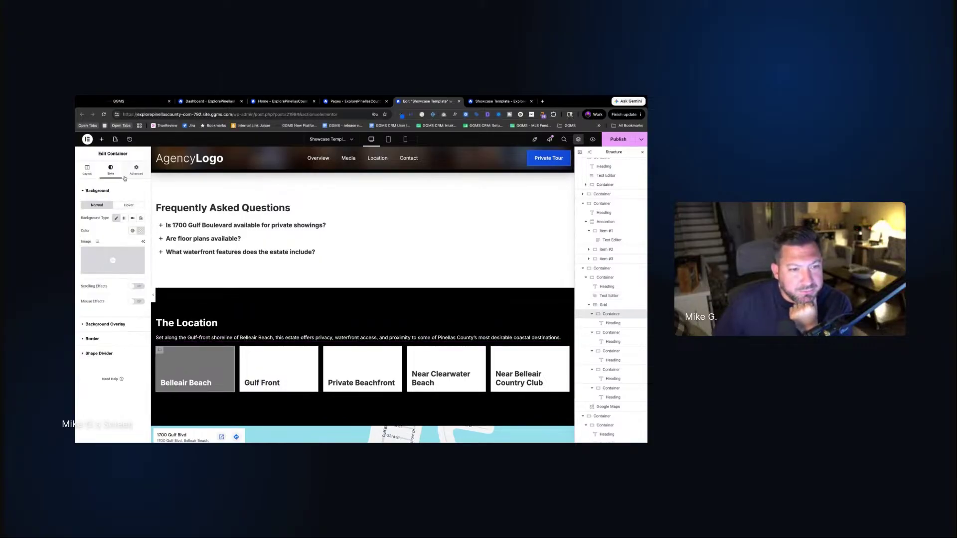
click(133, 231)
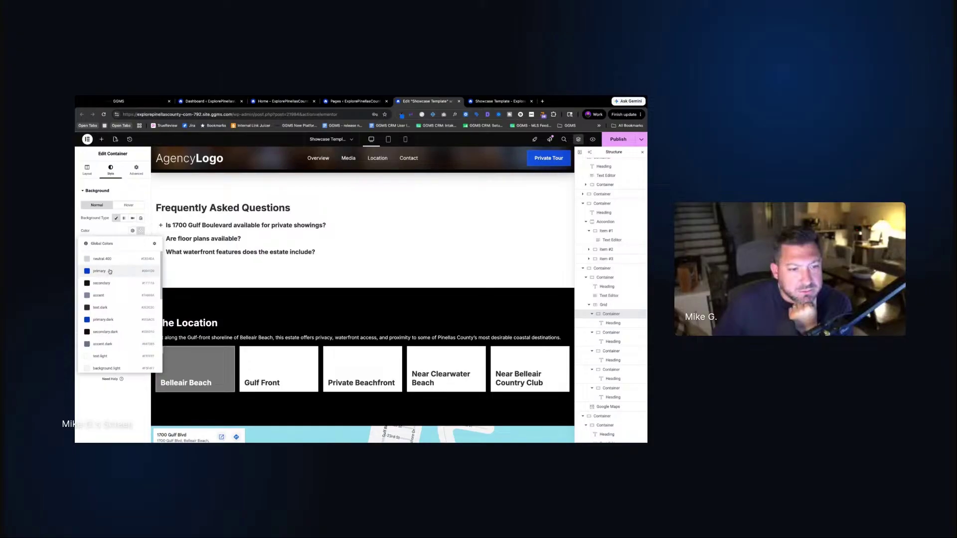
click(107, 271)
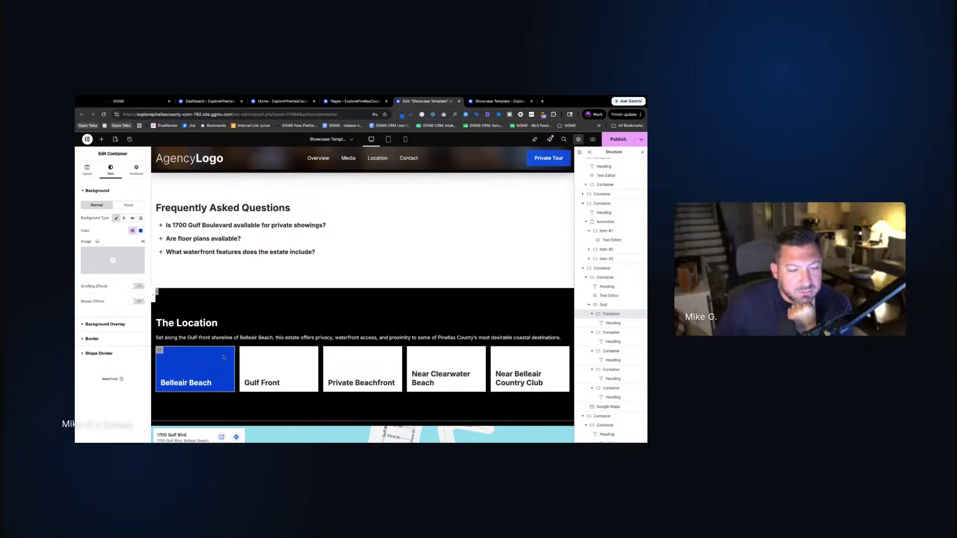
right_click(160, 352)
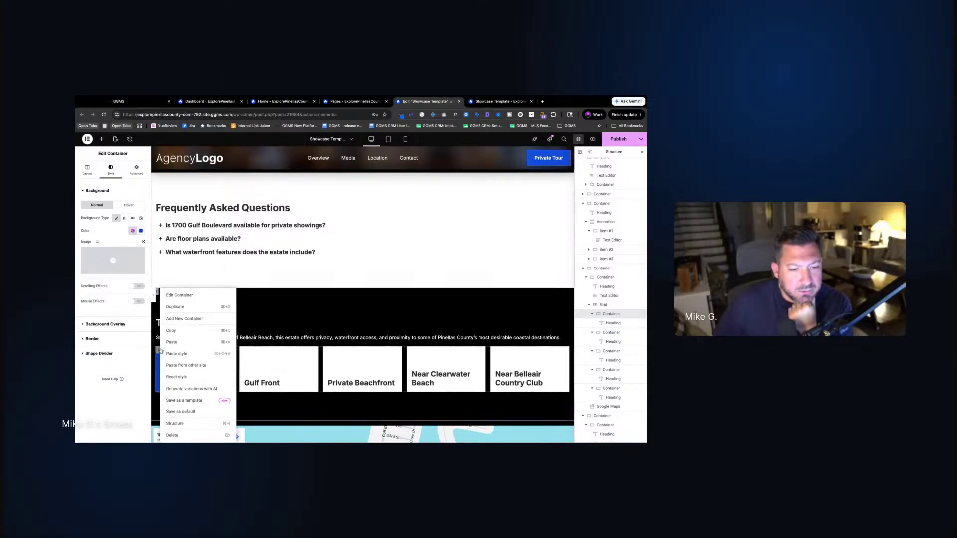
click(209, 334)
Paste the blue style onto Gulf Front, Private Beachfront, Near Clearwater Beach and Near Belleair Country Club
right_click(243, 353)
click(277, 356)
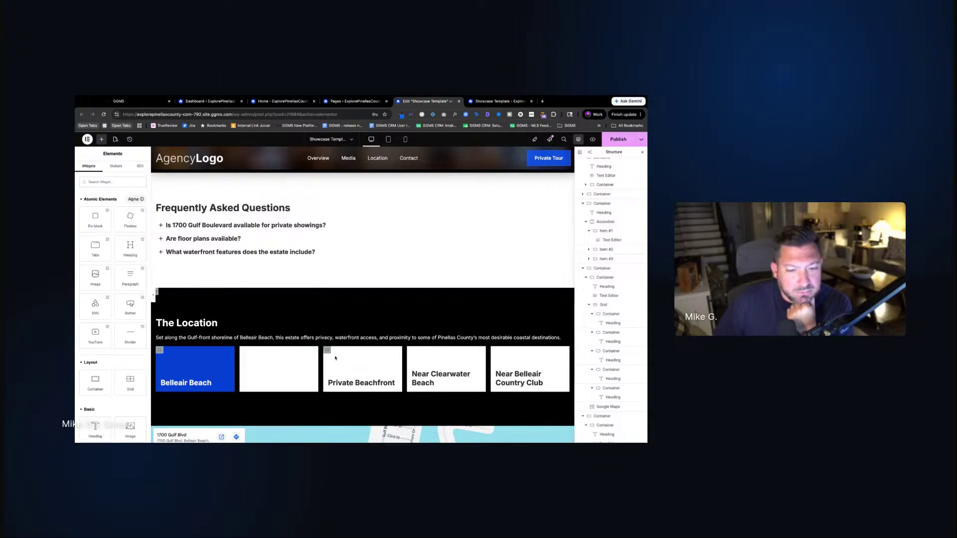
right_click(327, 351)
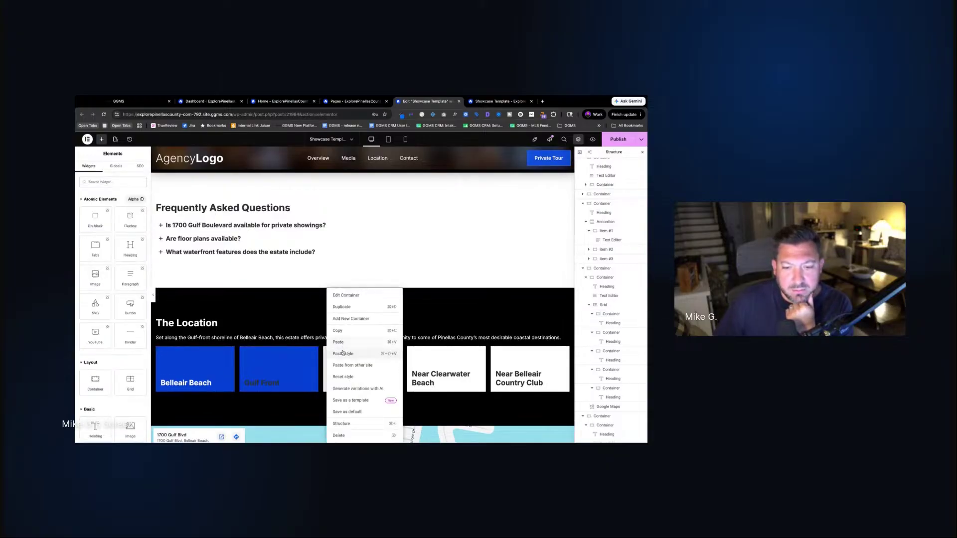
click(360, 354)
right_click(408, 352)
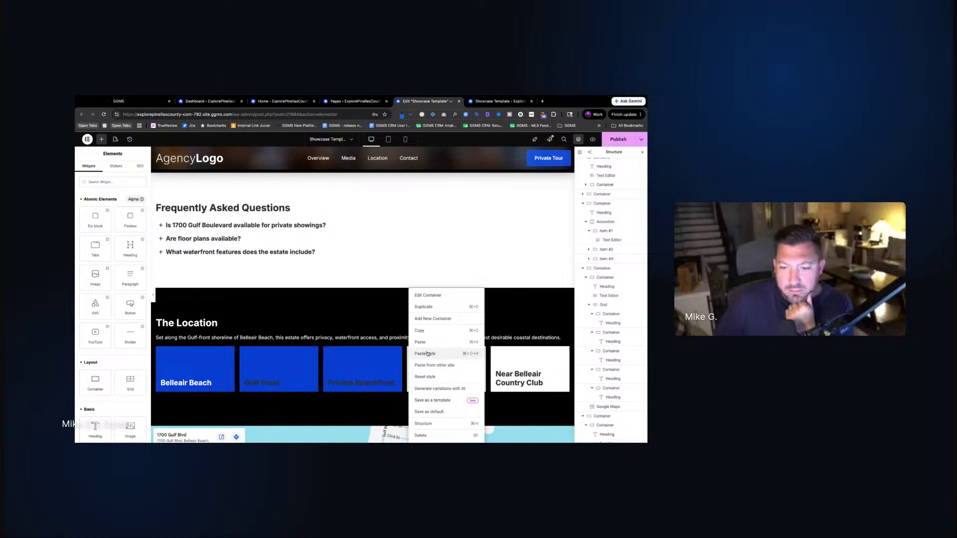
click(428, 354)
right_click(496, 351)
click(516, 353)
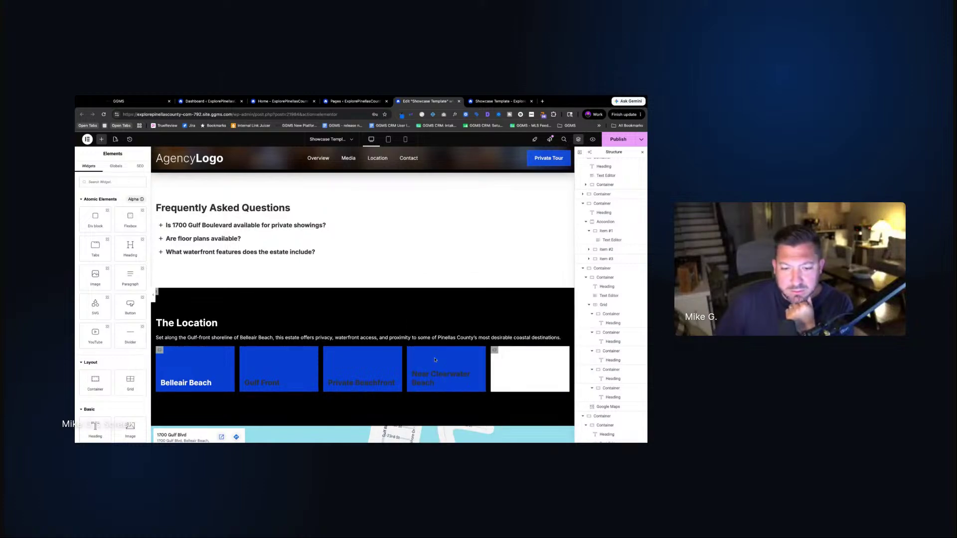
Copy the Belleair Beach heading's white style and paste it onto the other four card headings
right_click(224, 383)
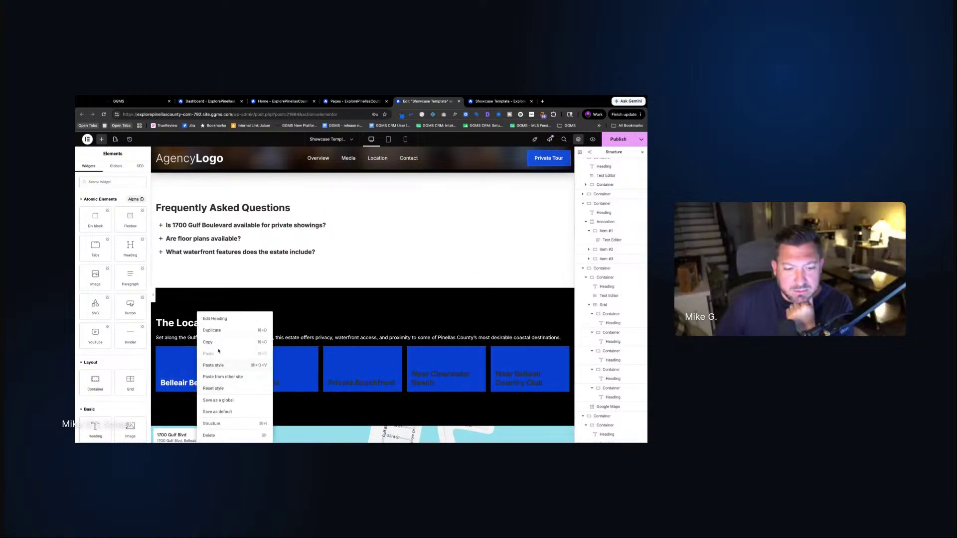
click(214, 343)
right_click(284, 383)
click(279, 366)
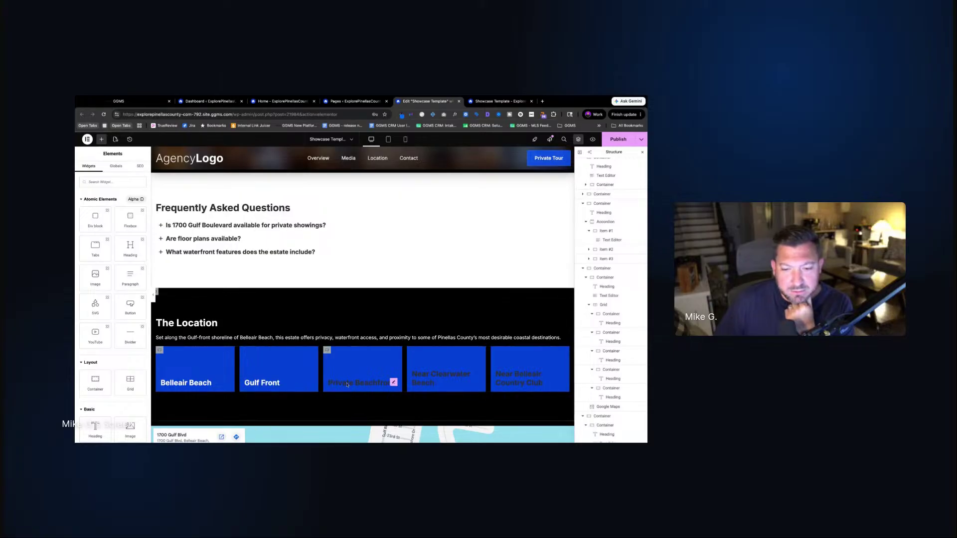
right_click(348, 385)
click(374, 365)
right_click(427, 378)
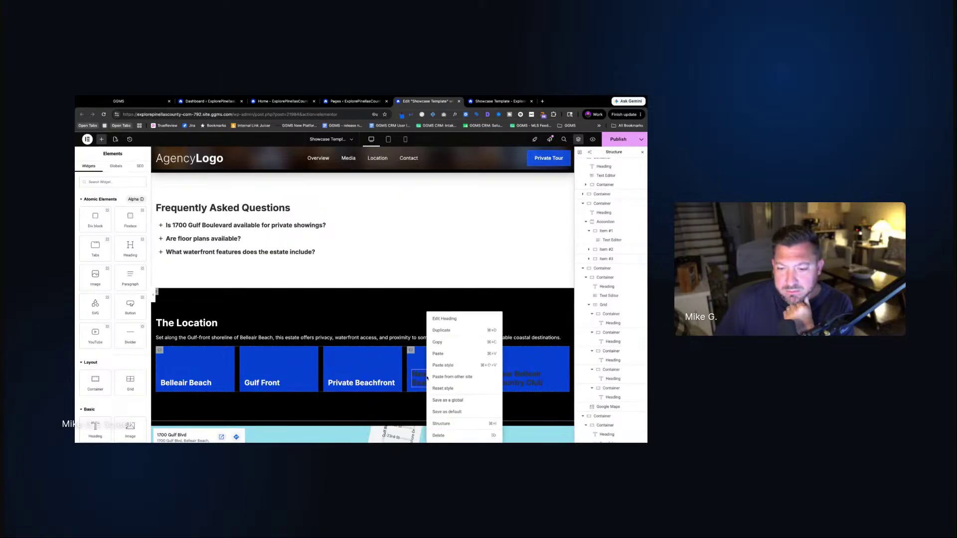
click(443, 366)
right_click(513, 379)
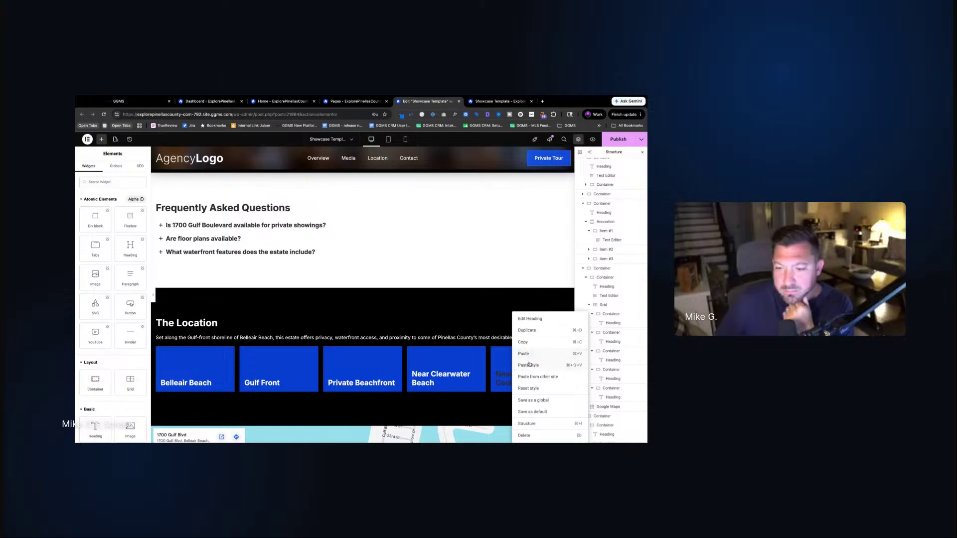
click(530, 365)
scroll(392, 362, down, 3)
Publish the page changes
scroll(392, 362, up, 2)
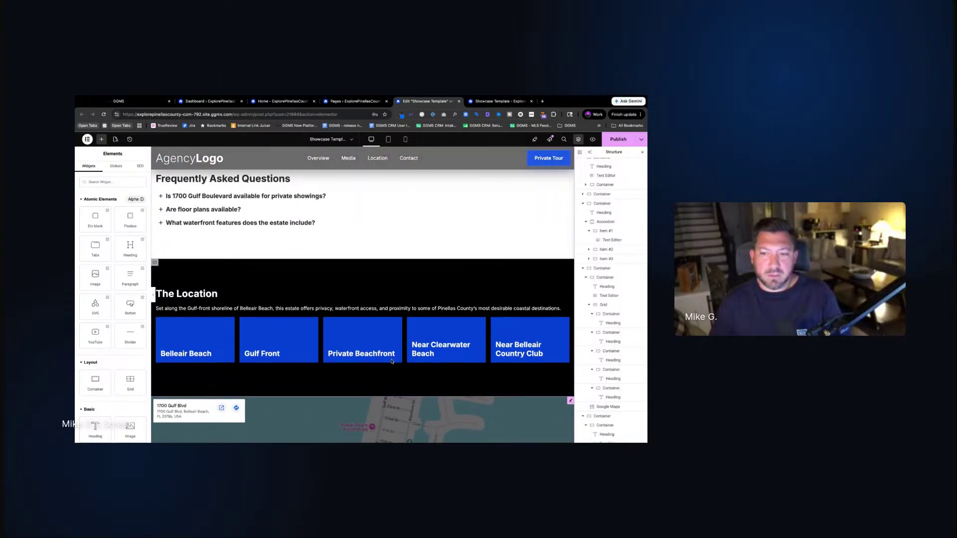
scroll(392, 362, down, 2)
scroll(392, 362, up, 3)
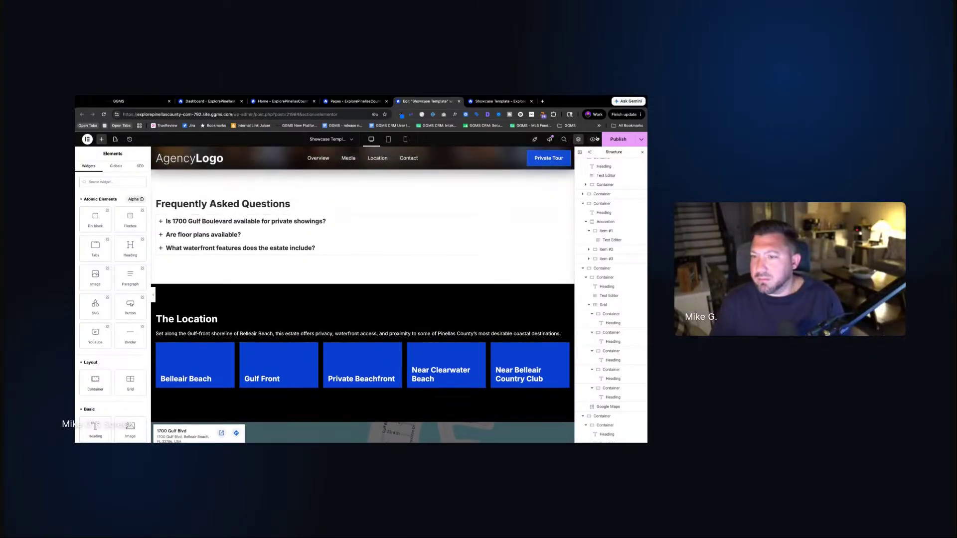
click(617, 144)
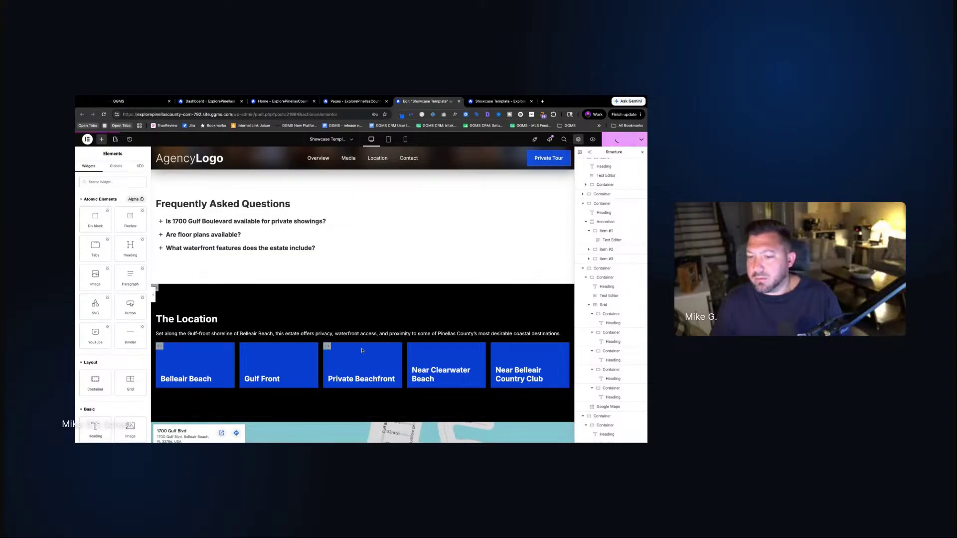
Apply the H3 / Subsection global font to the Belleair Beach heading and copy its style
click(215, 381)
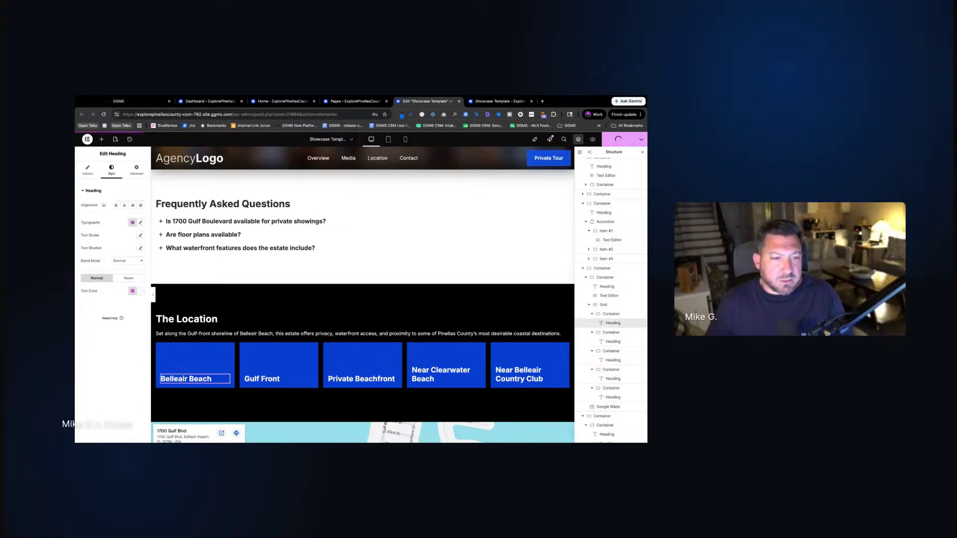
click(132, 223)
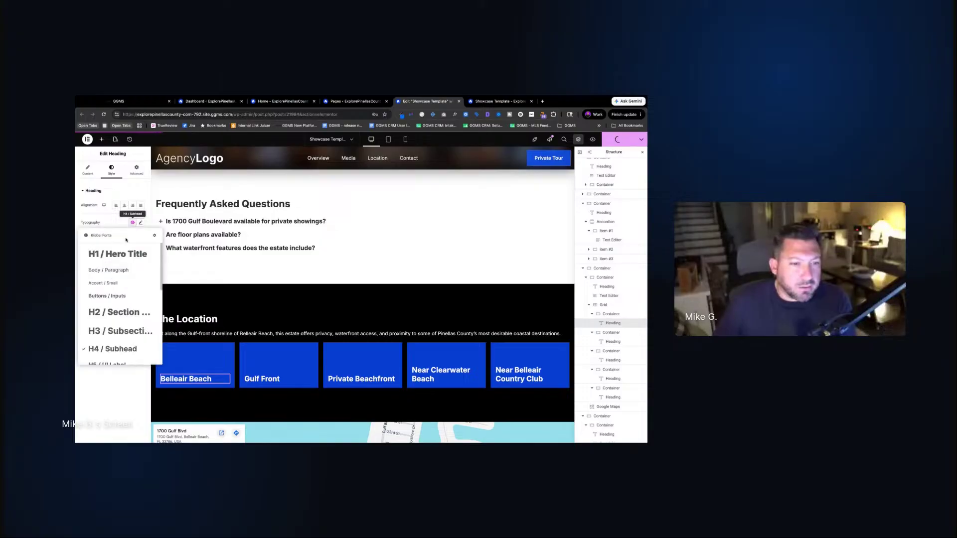
click(123, 315)
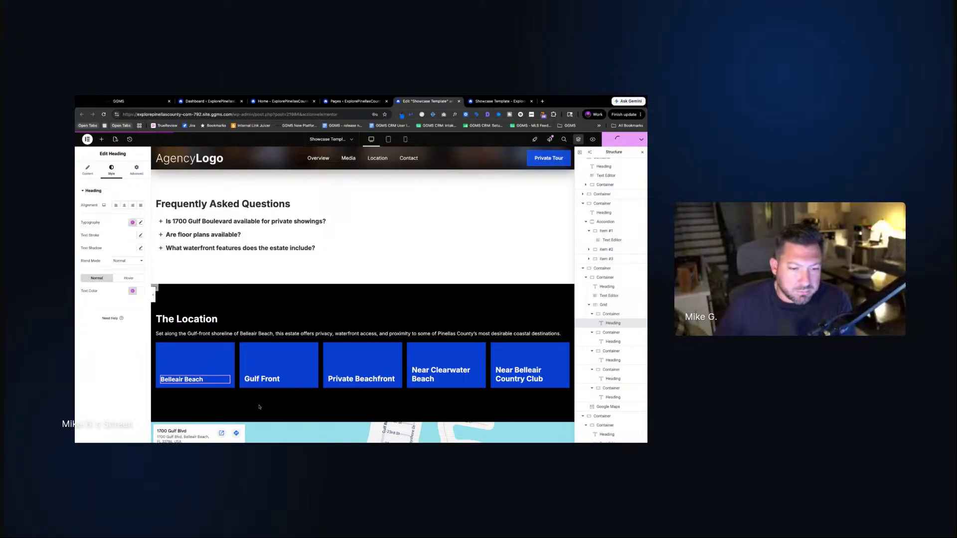
right_click(181, 380)
click(192, 342)
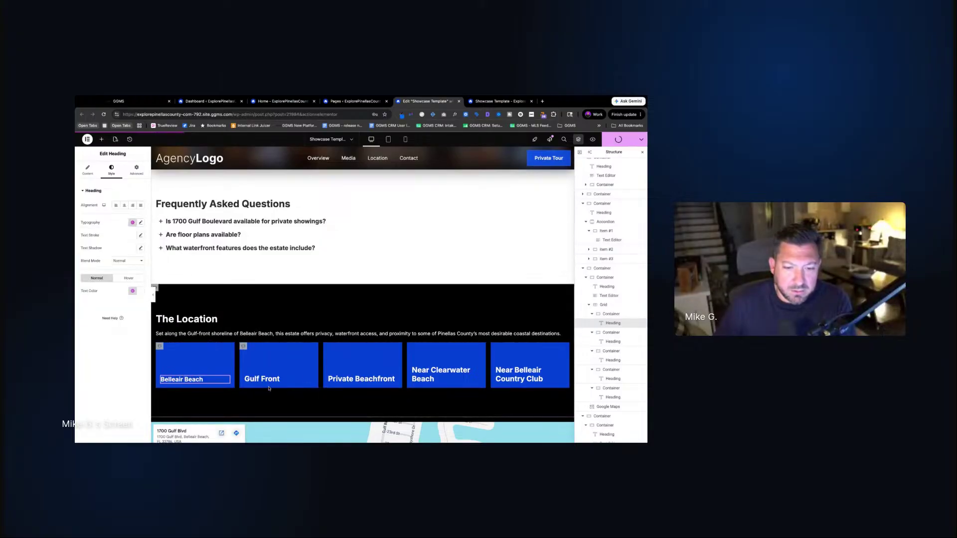
right_click(263, 380)
Paste the H3 heading style onto the Gulf Front, Private Beachfront, Clearwater and Belleair Country Club headings
click(279, 365)
right_click(375, 380)
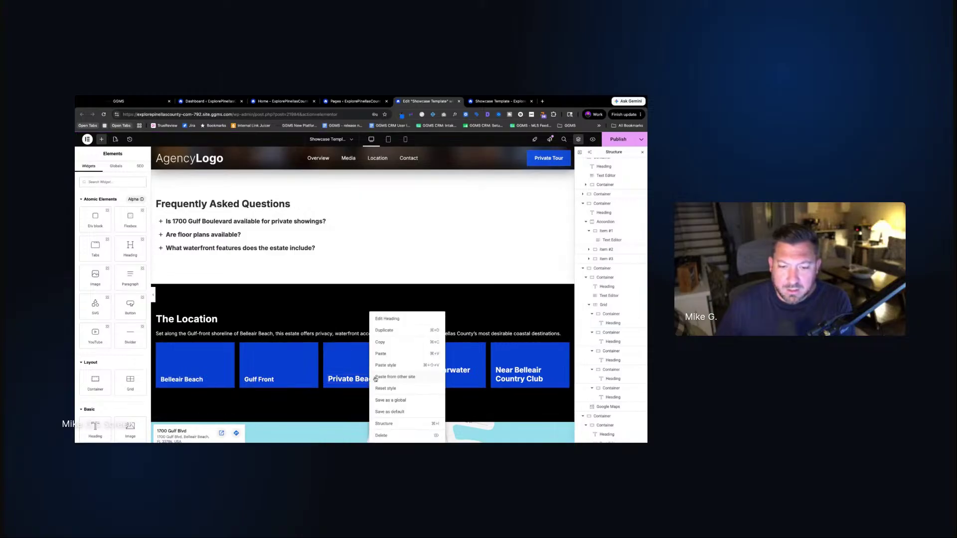
click(386, 365)
right_click(441, 380)
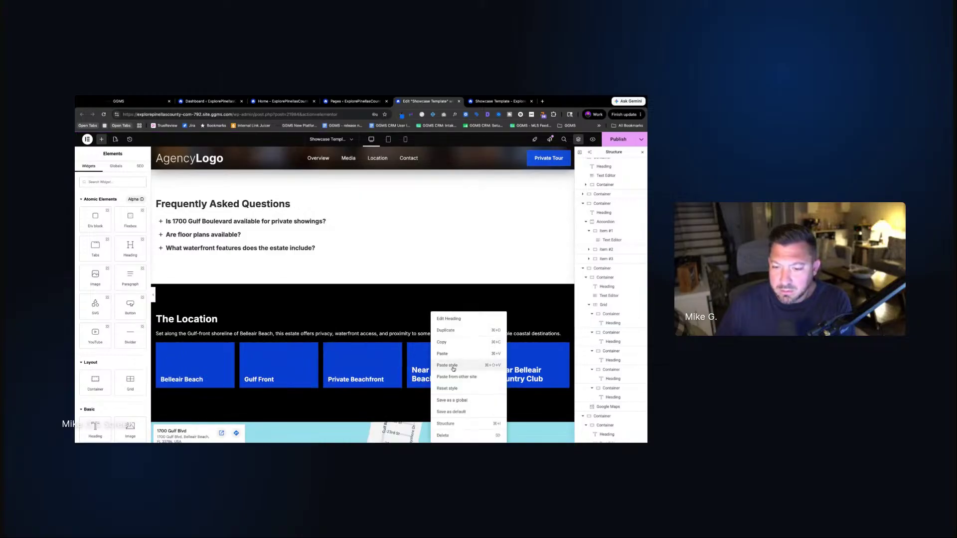
click(456, 366)
right_click(513, 371)
click(540, 368)
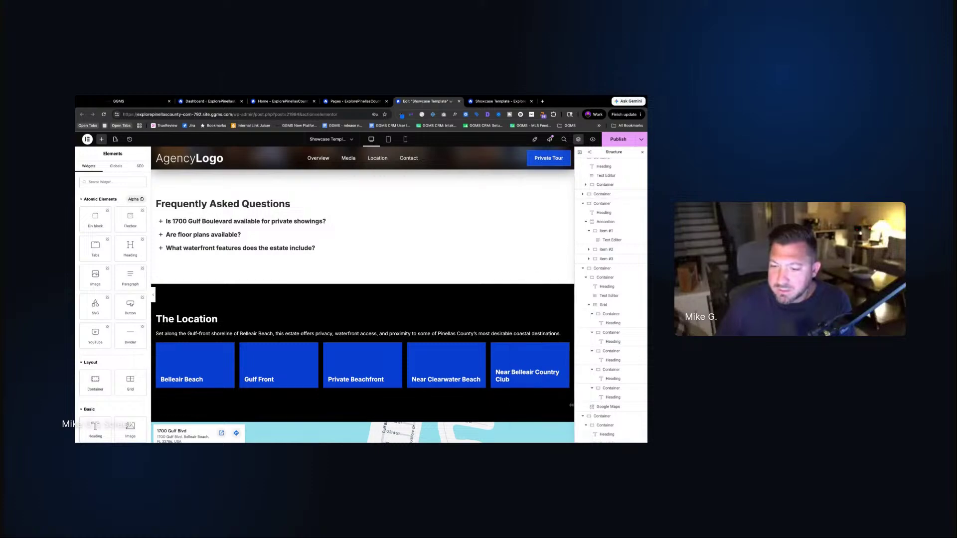
Shorten two card titles to 'Belleair Country Club' and 'Clearwater Beach' by deleting 'Near'
click(513, 373)
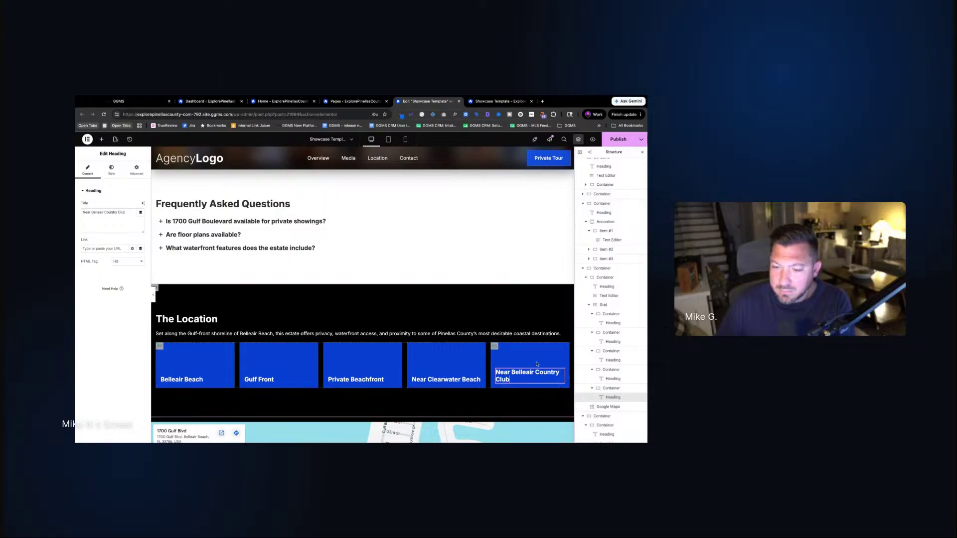
double_click(512, 373)
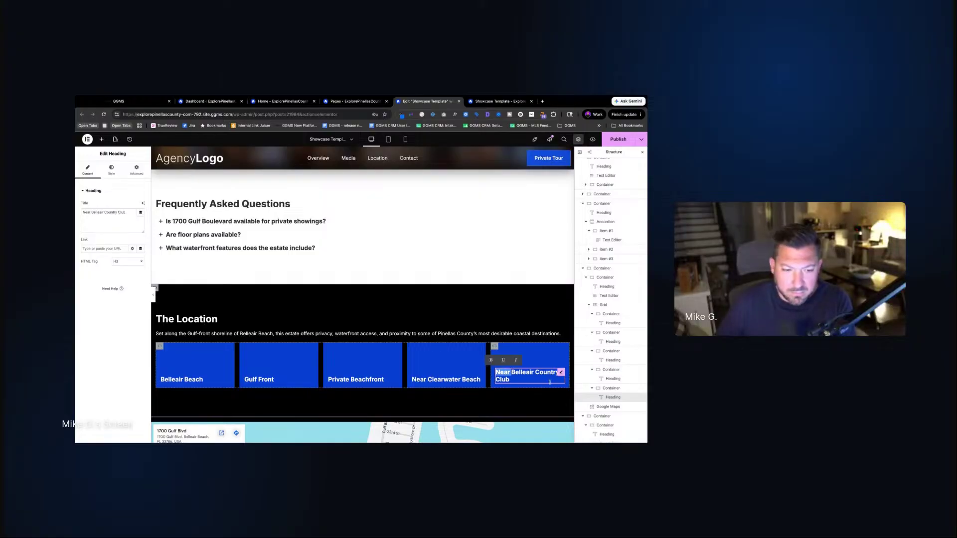
key(BackSpace)
scroll(474, 379, down, 1)
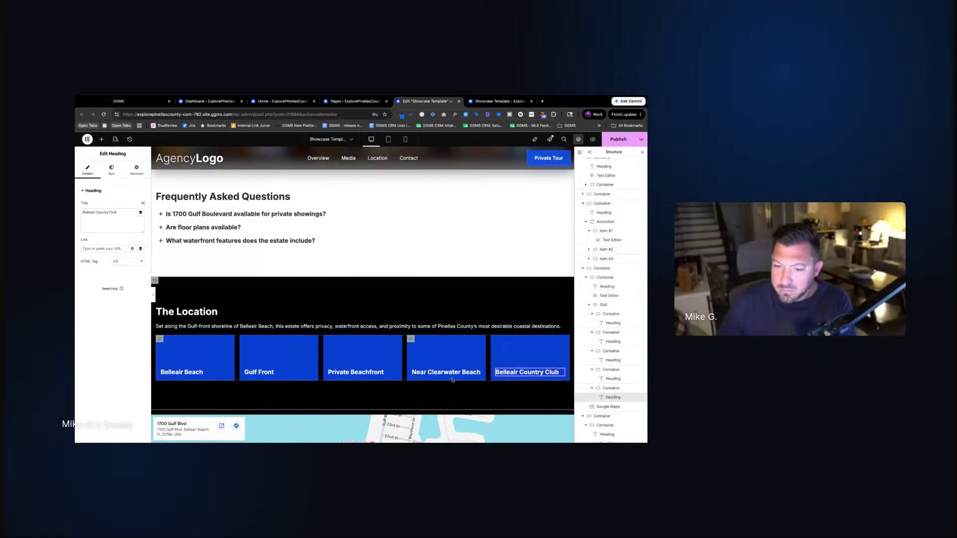
click(427, 374)
drag(427, 373, 410, 374)
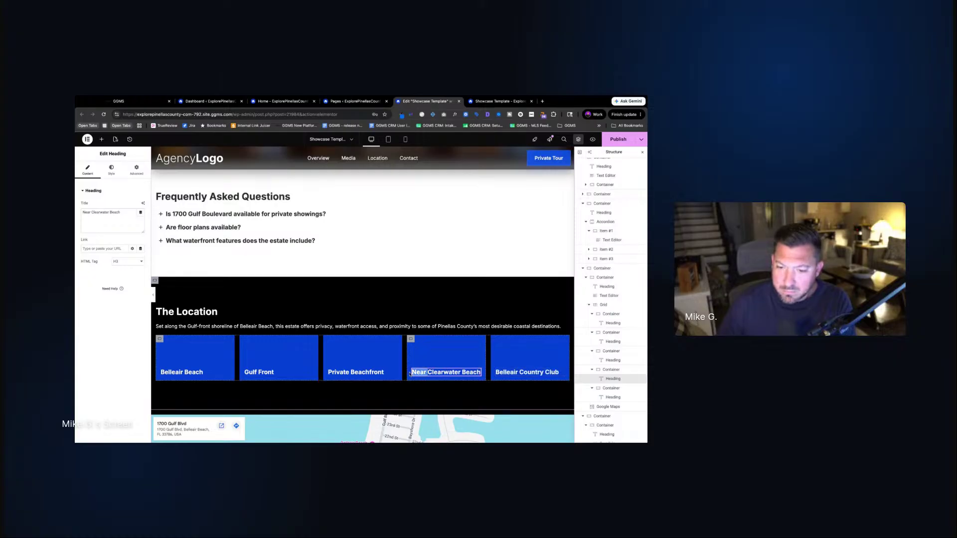
scroll(412, 374, down, 1)
key(BackSpace)
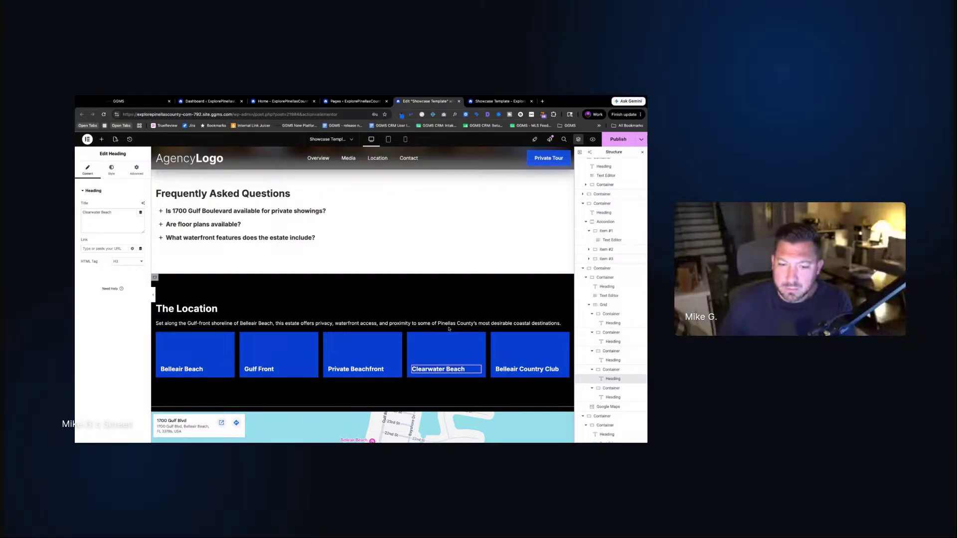
Publish the blue card and white heading changes
click(447, 325)
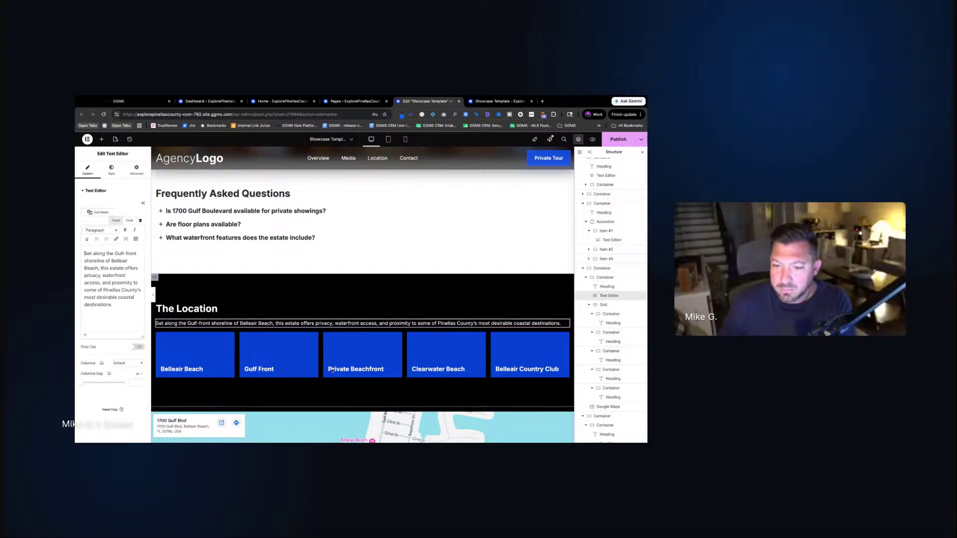
scroll(310, 374, down, 3)
scroll(311, 375, up, 2)
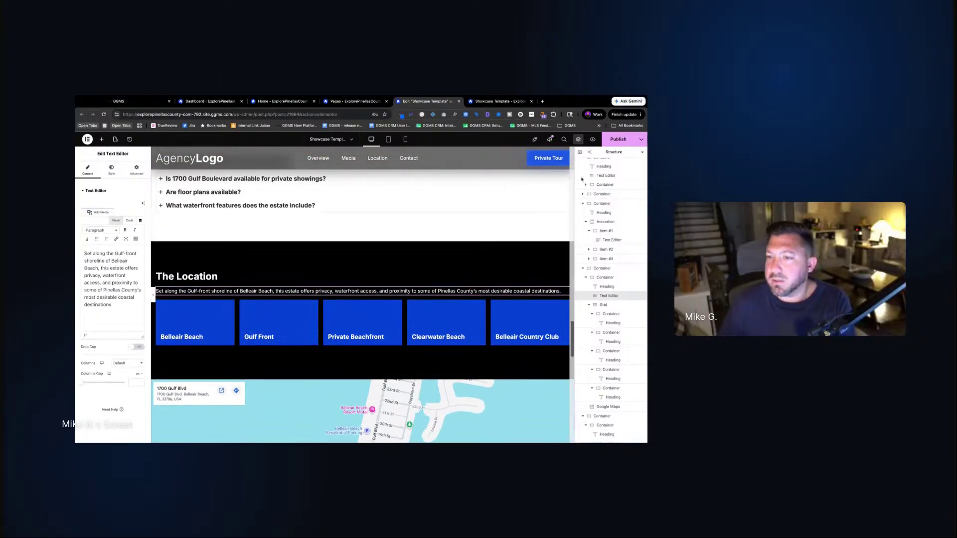
click(619, 139)
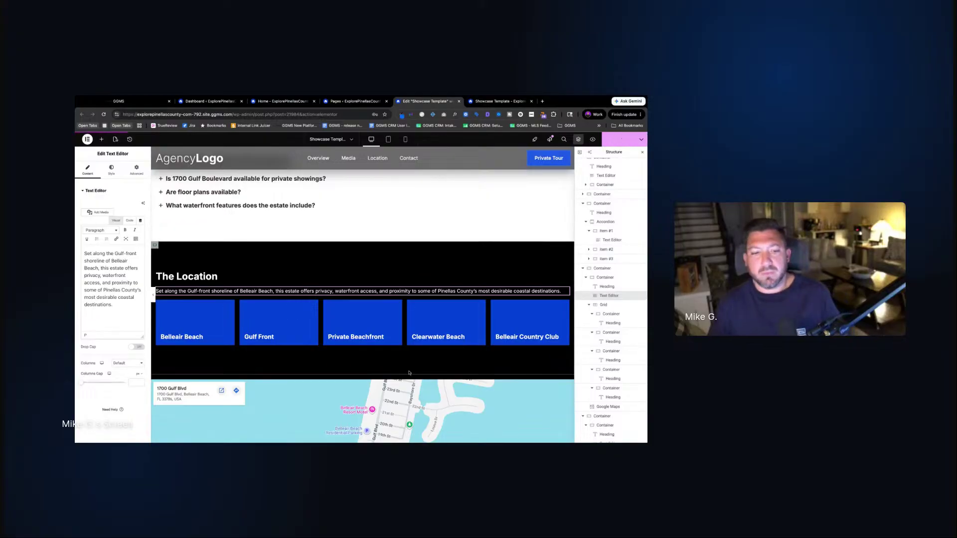
Review the five blue Location cards with white headings on the live Showcase Template page, then return to the editor
click(499, 101)
scroll(429, 270, up, 1)
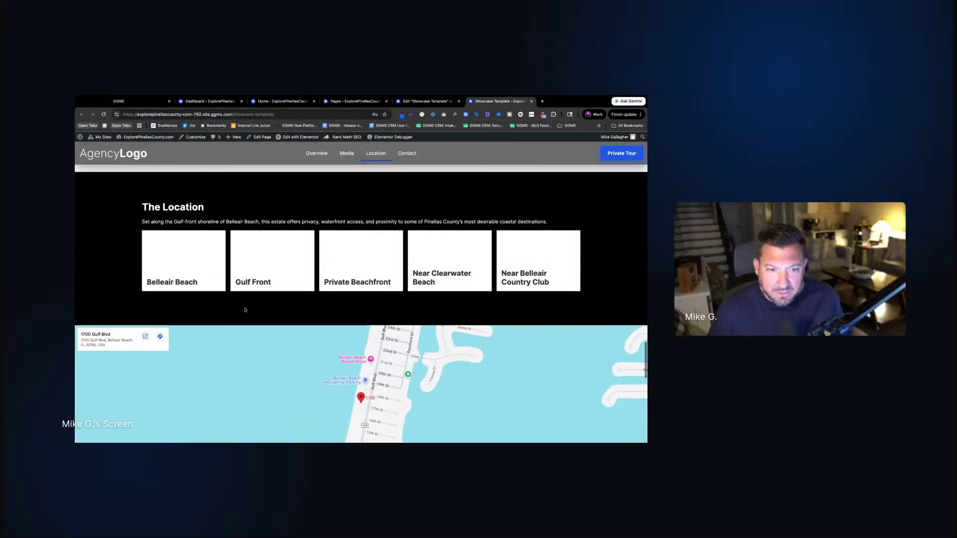
scroll(393, 258, up, 3)
scroll(394, 258, down, 1)
scroll(394, 258, up, 3)
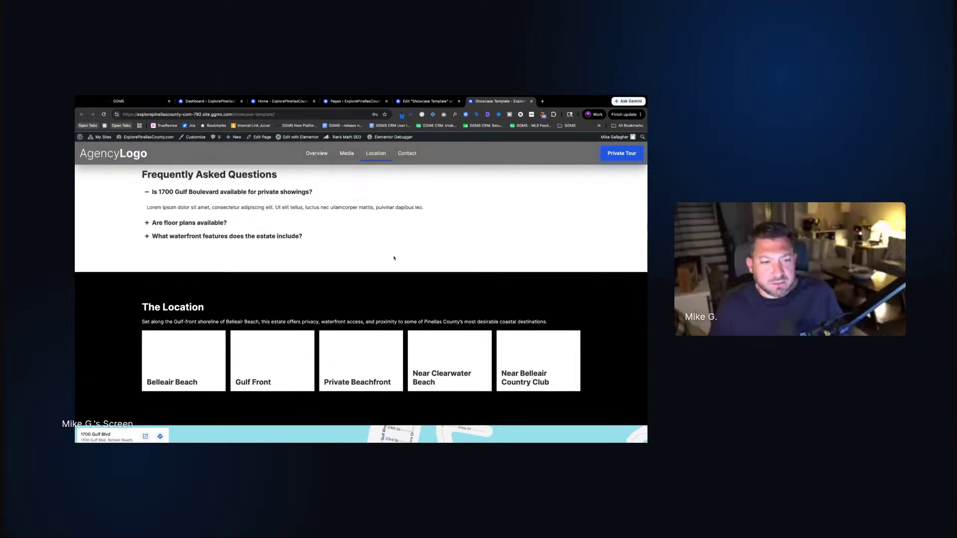
scroll(361, 304, up, 3)
scroll(361, 304, down, 4)
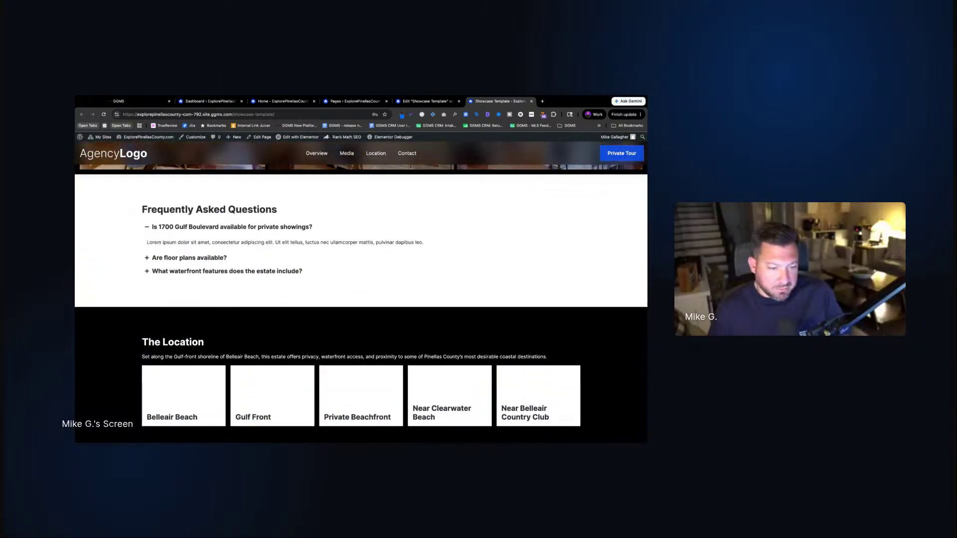
scroll(264, 216, up, 12)
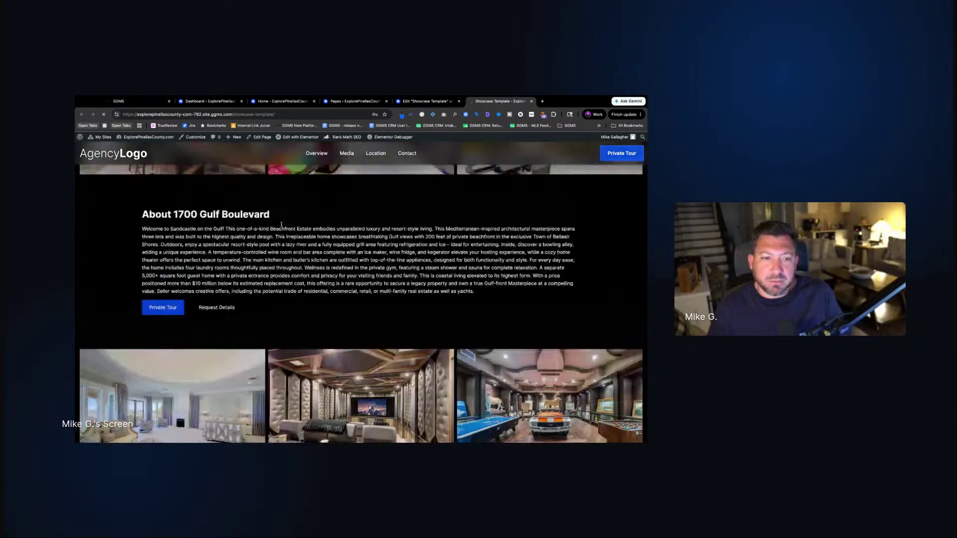
scroll(327, 360, up, 10)
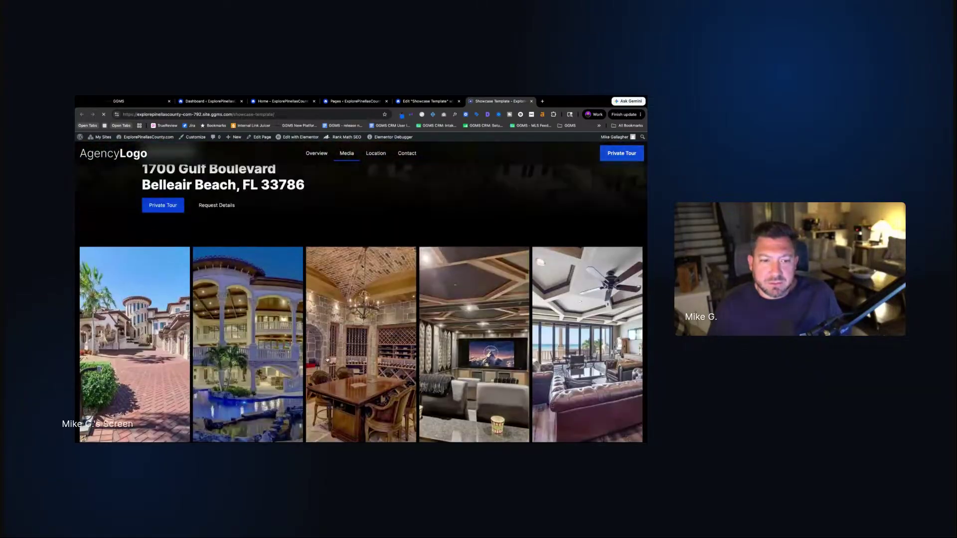
scroll(314, 303, down, 10)
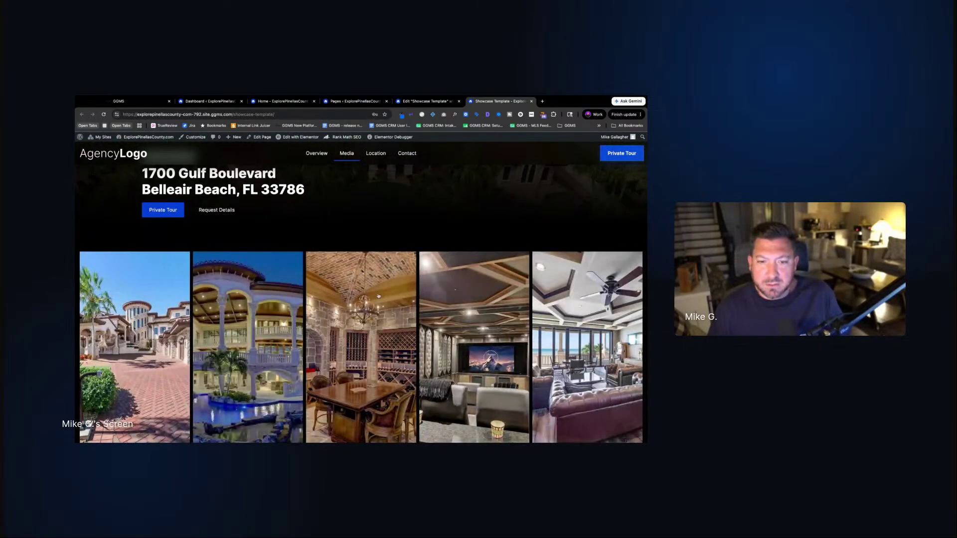
scroll(378, 296, down, 15)
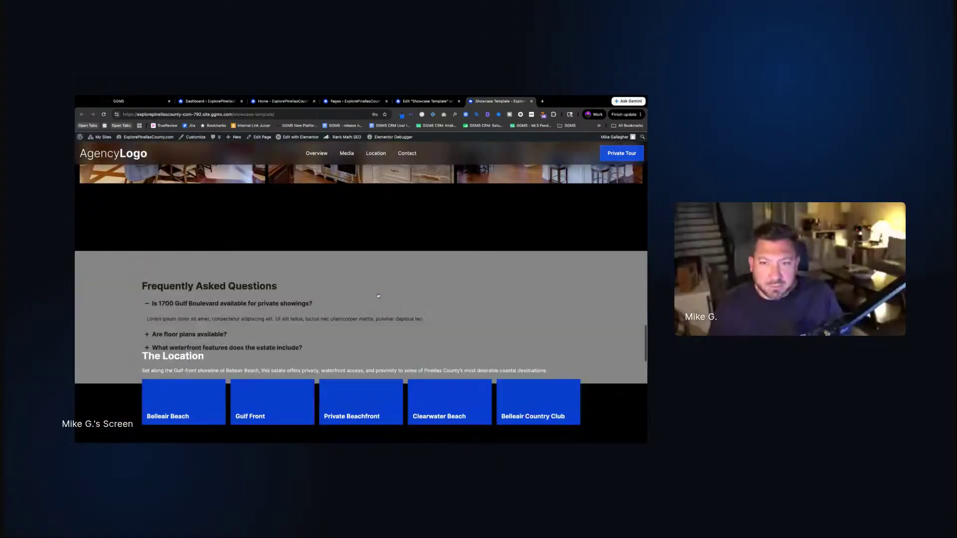
scroll(361, 394, down, 1)
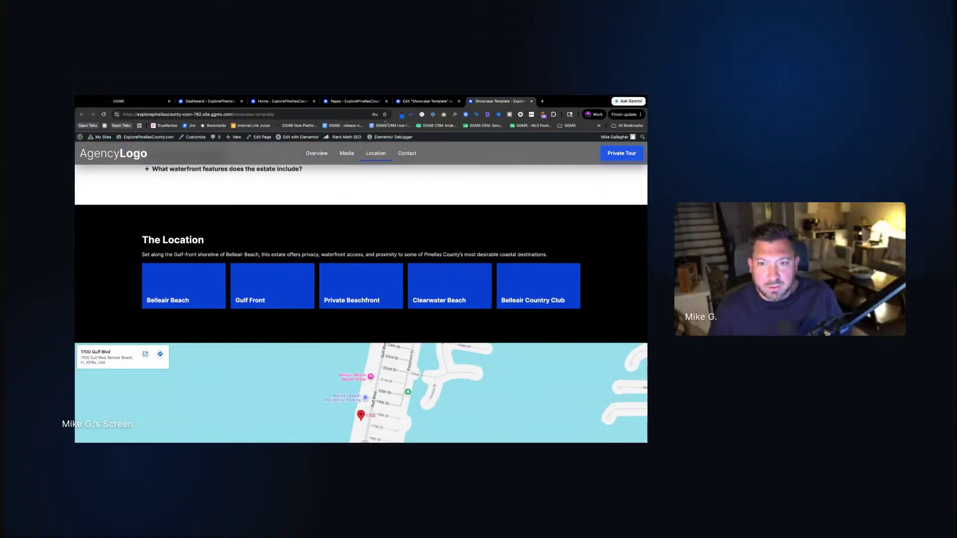
click(427, 101)
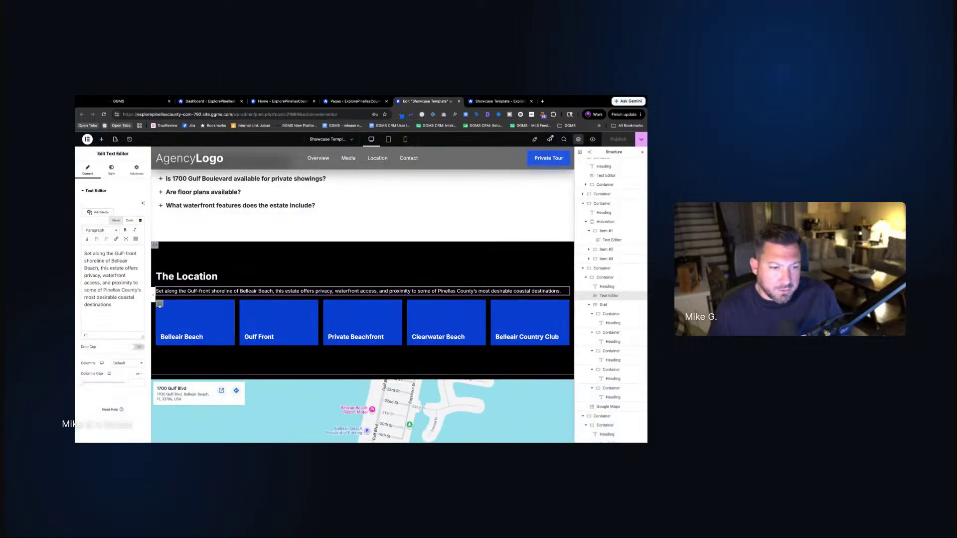
Set the Belleair Beach card's Layout minimum height to 200 px
click(159, 304)
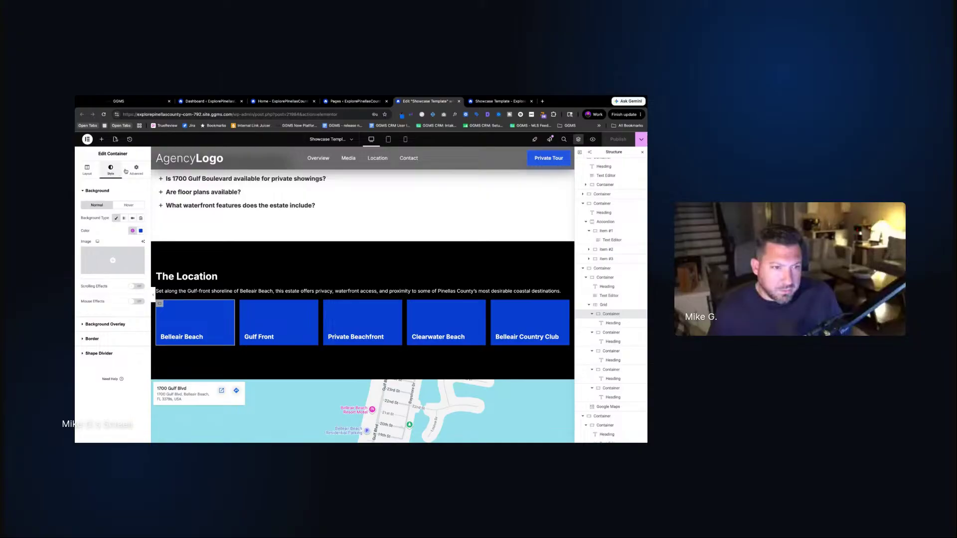
click(134, 170)
click(87, 170)
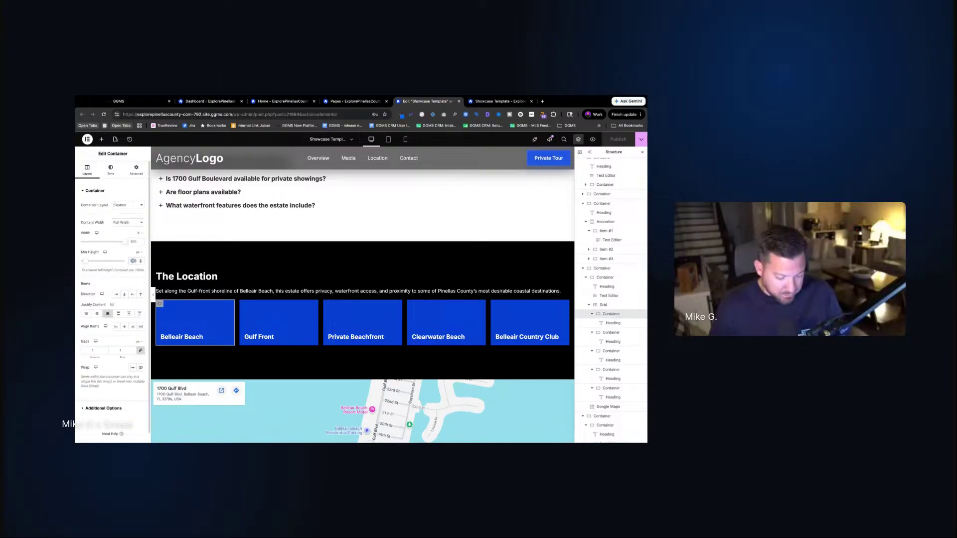
text(250)
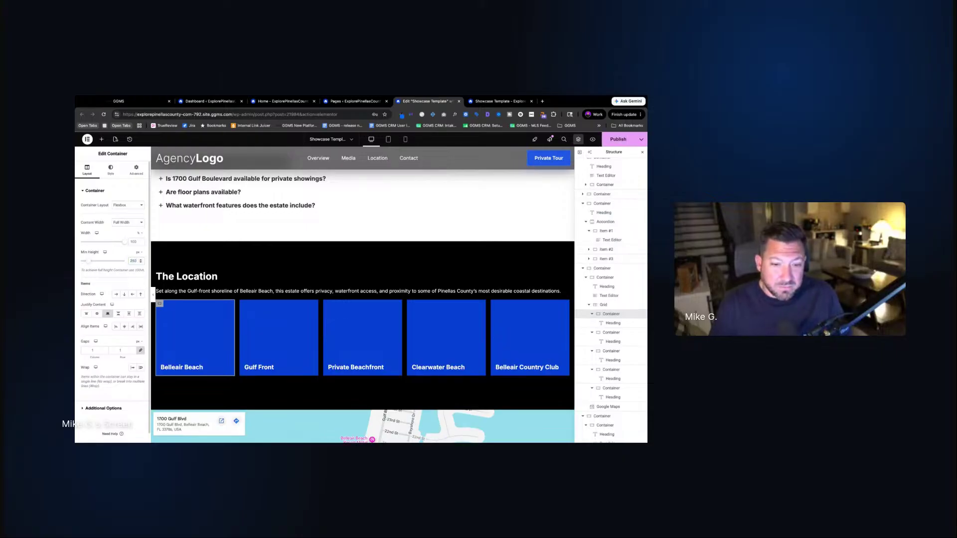
key(BackSpace)
key(BackSpace)
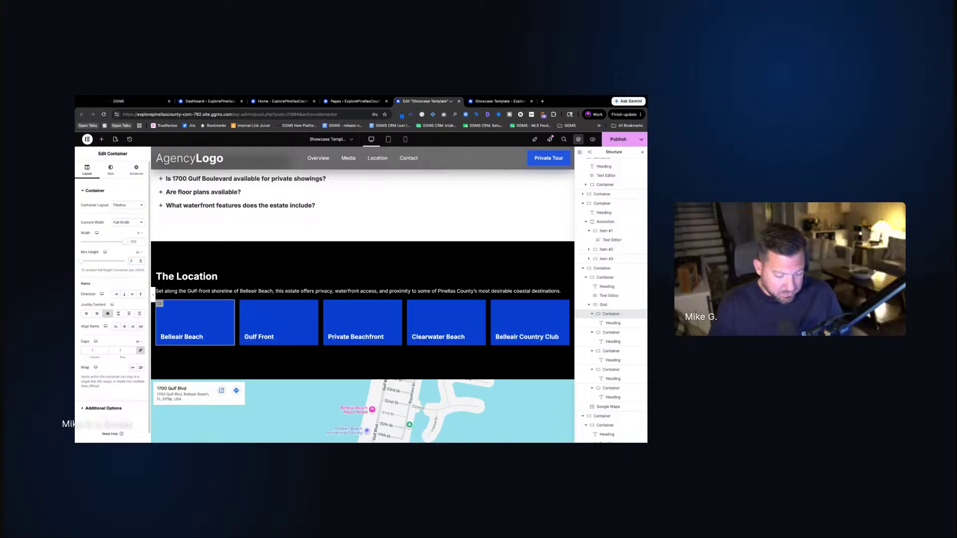
text(00)
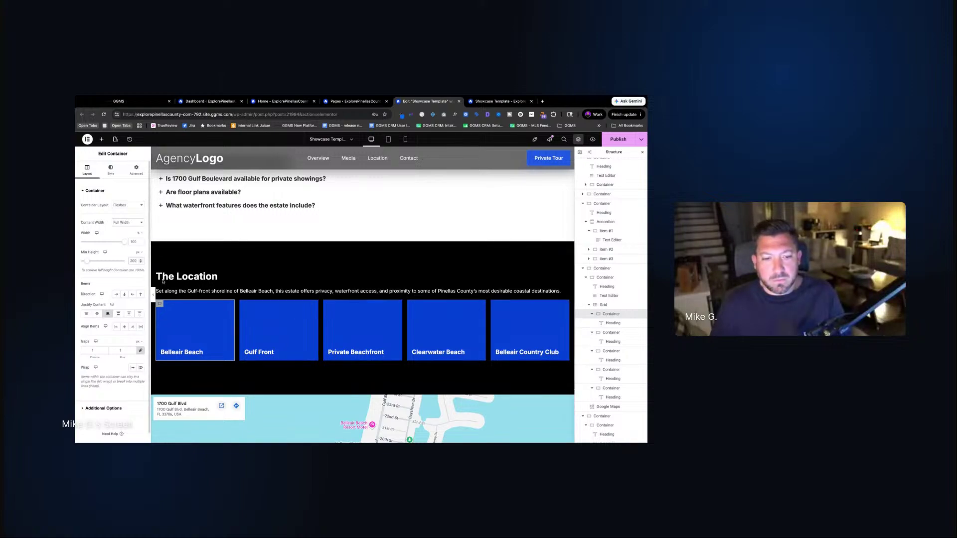
Copy Belleair Beach's style and paste it onto Gulf Front, Private Beachfront, Clearwater Beach and Belleair Country Club
right_click(160, 307)
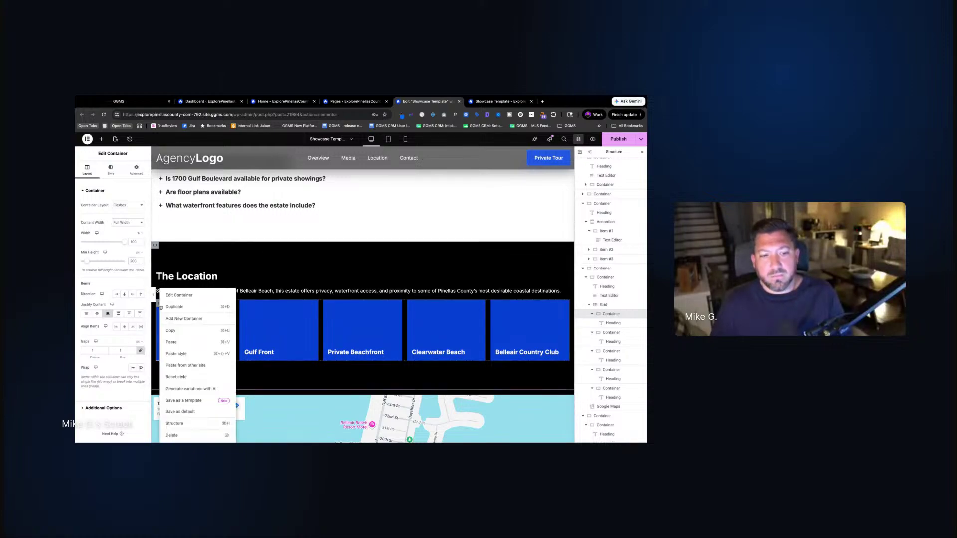
click(171, 331)
right_click(244, 324)
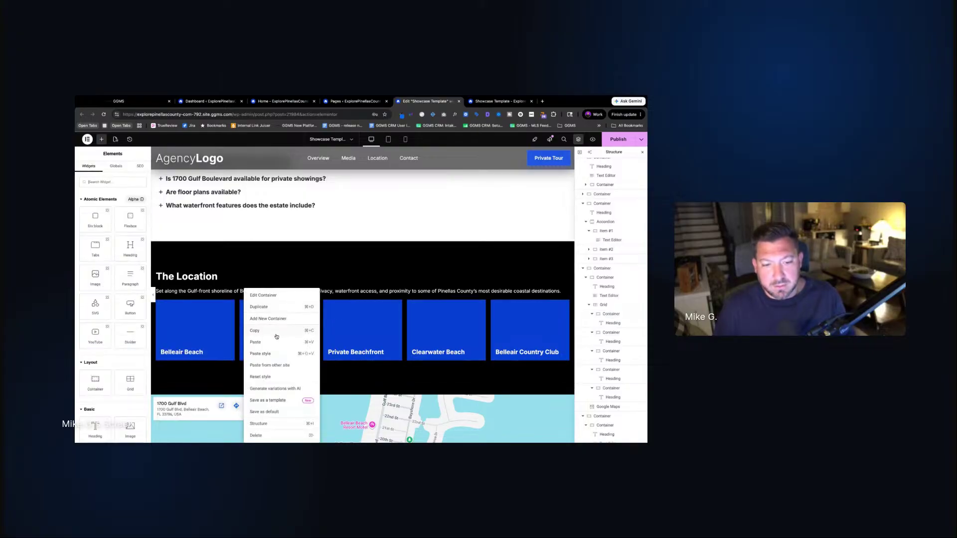
click(269, 355)
right_click(327, 305)
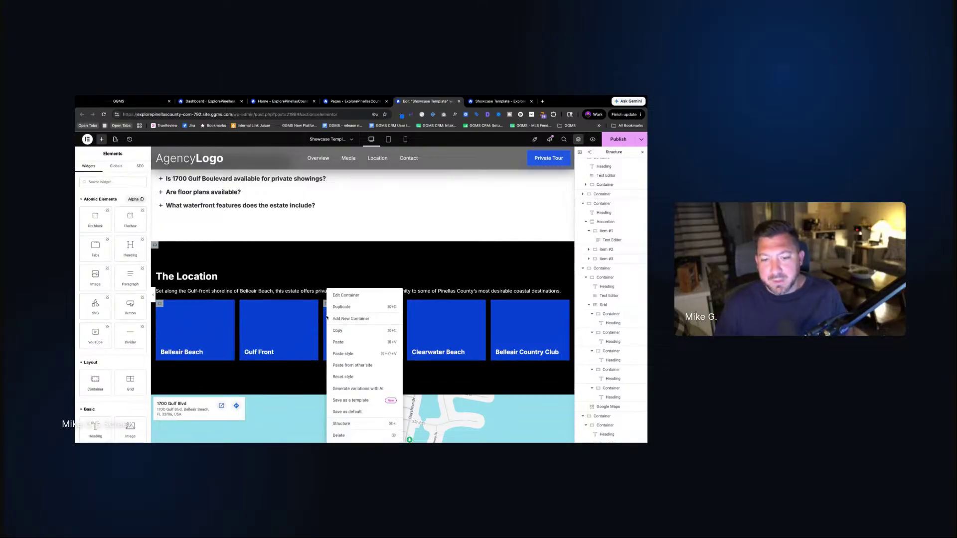
click(343, 353)
right_click(413, 305)
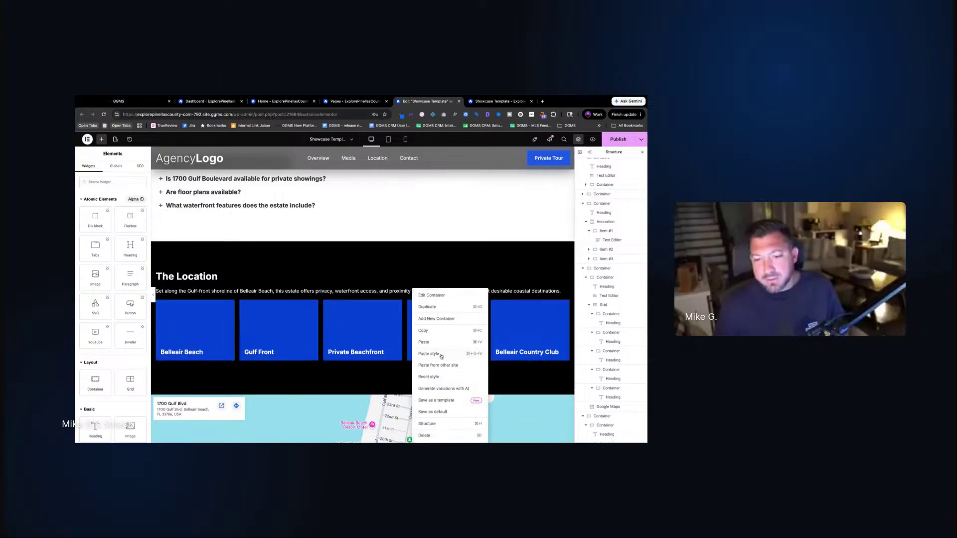
click(429, 354)
right_click(498, 298)
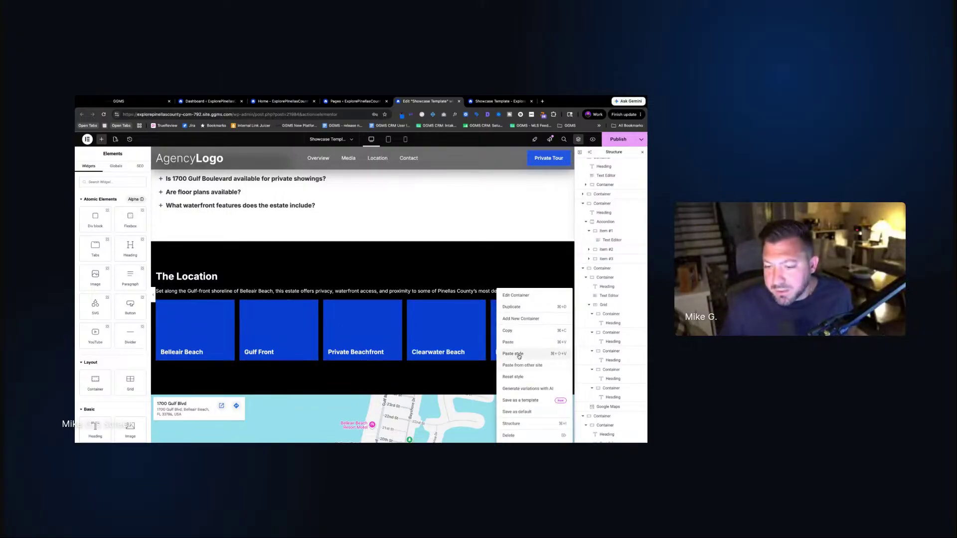
click(521, 354)
Reload the live showcase page to show all five Location cards equally tall
scroll(349, 329, down, 1)
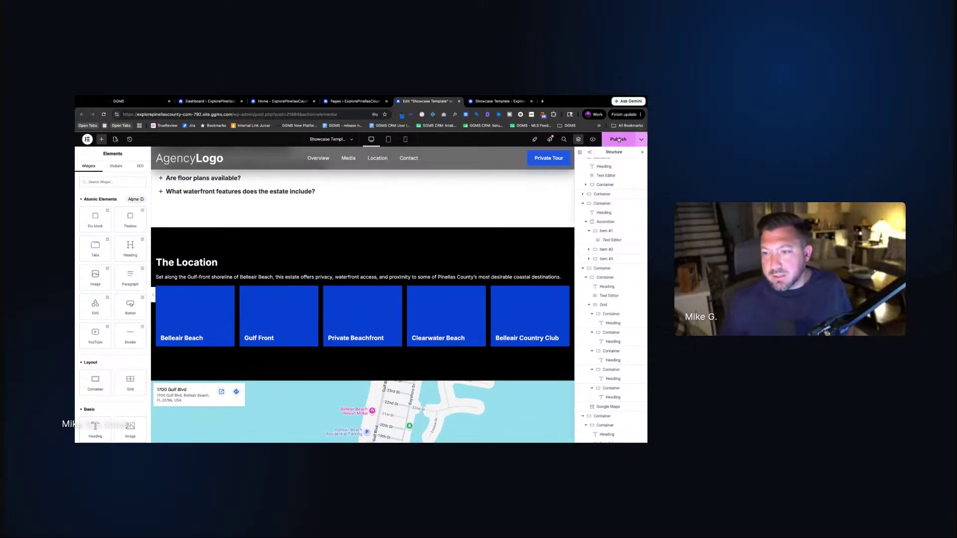
scroll(353, 316, down, 10)
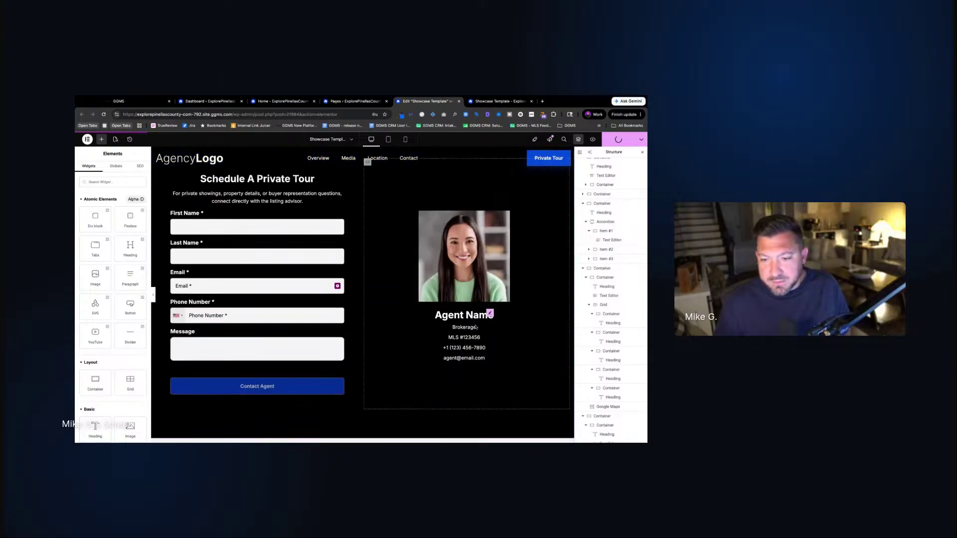
scroll(497, 337, down, 3)
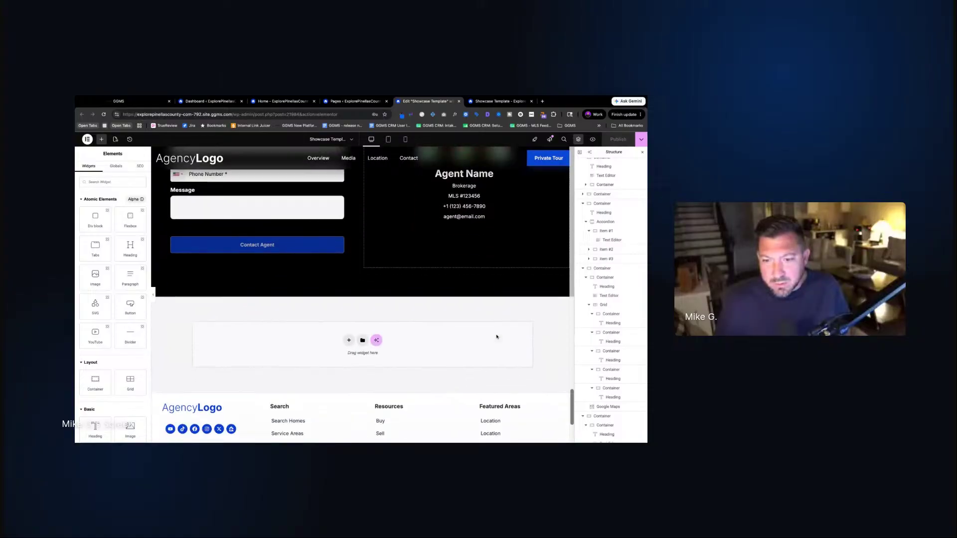
scroll(497, 337, up, 2)
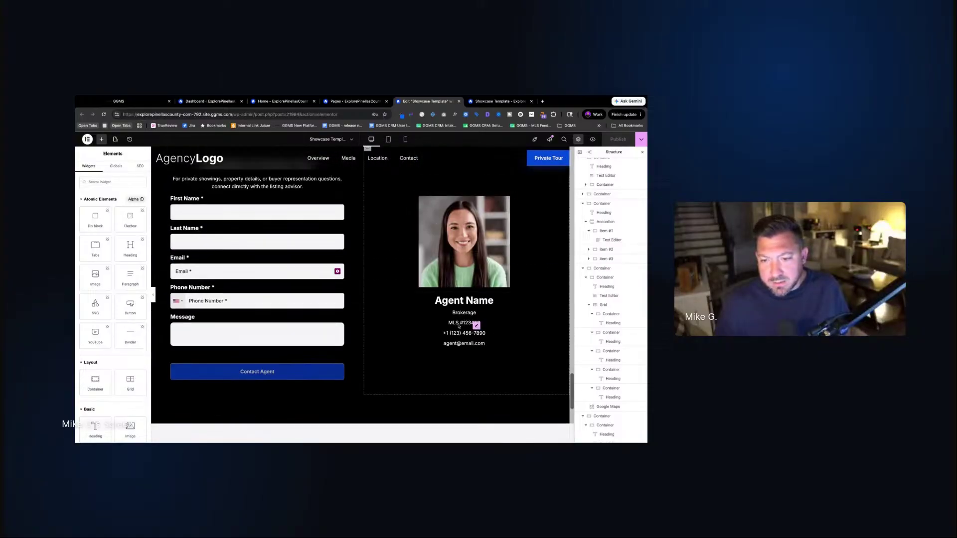
scroll(459, 326, up, 15)
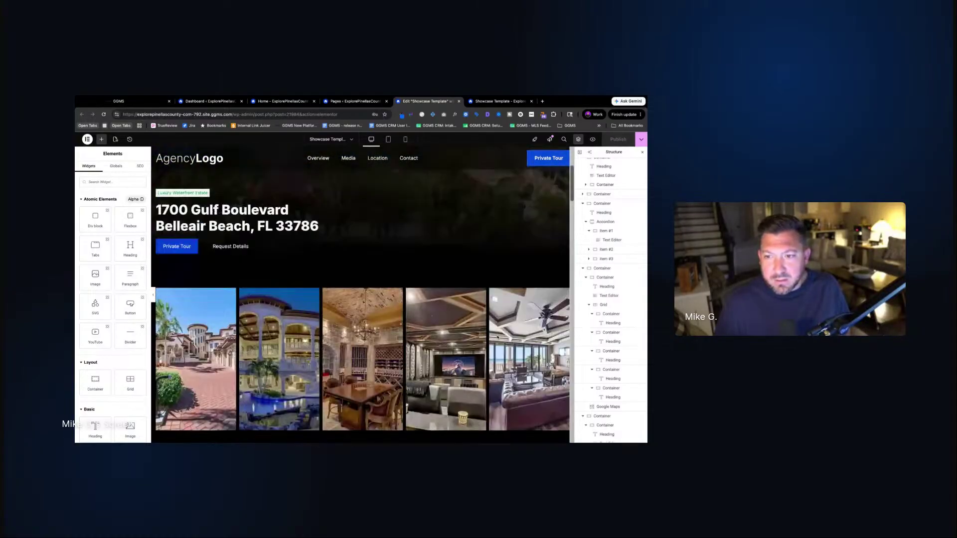
scroll(459, 326, up, 3)
click(486, 106)
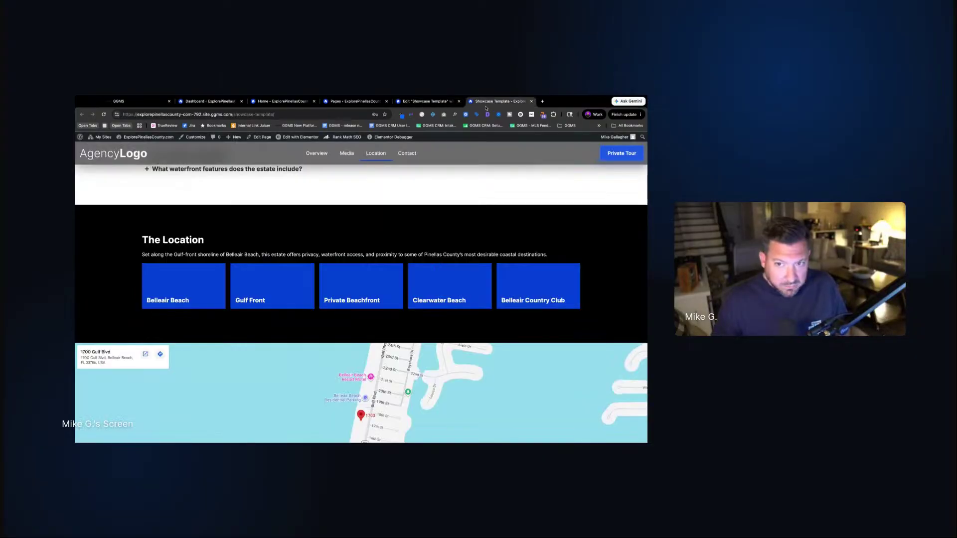
key(super+r)
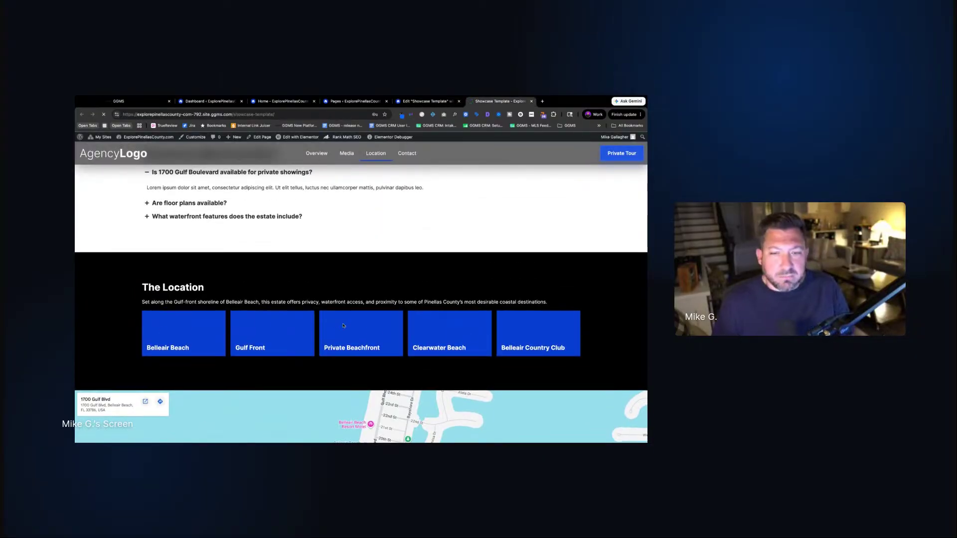